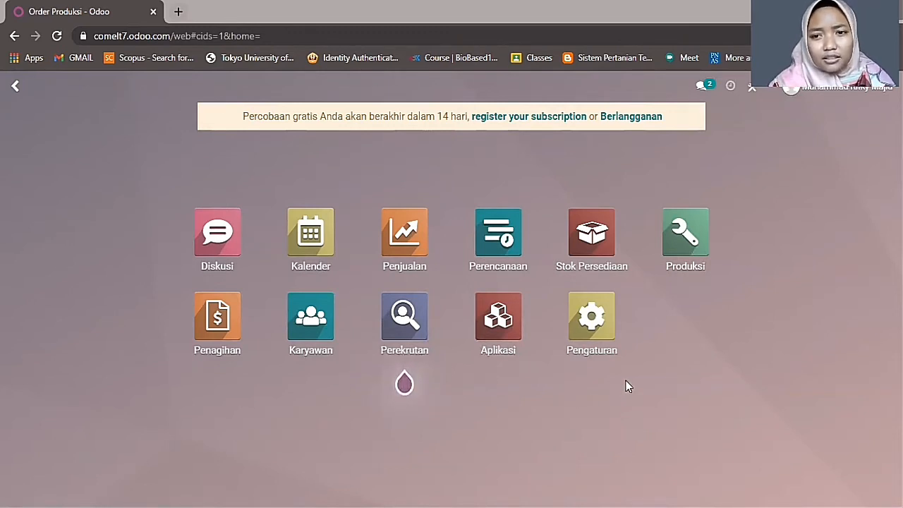
- Open the Produksi app to show its Todo list of production orders
left_click(677, 252)
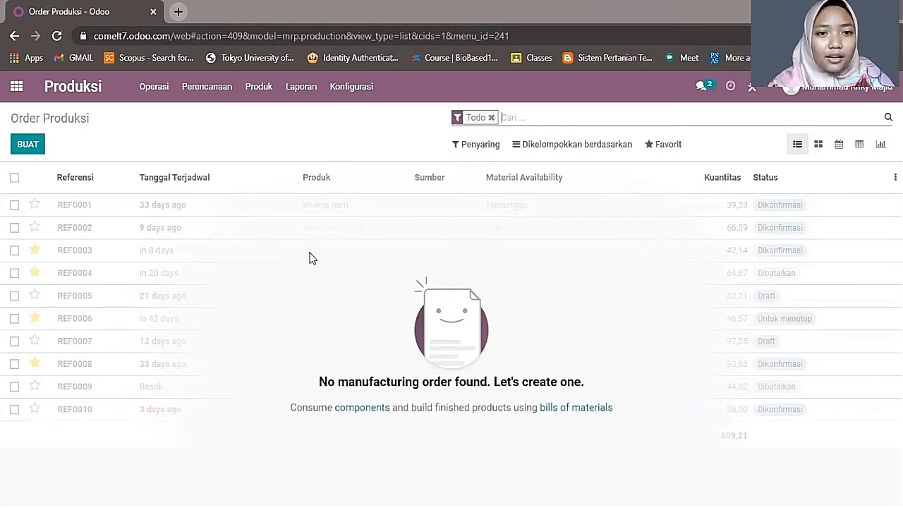
- Open Produk > Produk to see the six products, including Bubuk Coklat and Comelt Original
left_click(152, 96)
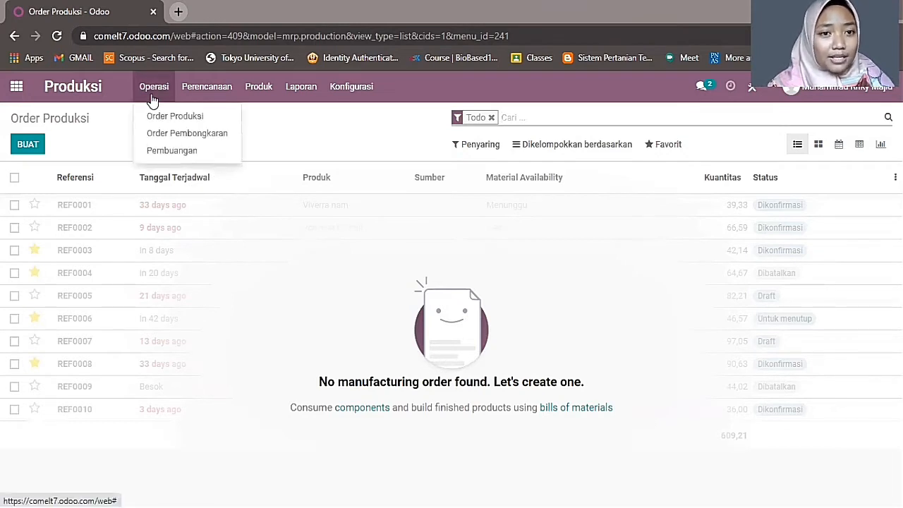
mouse_move(274, 86)
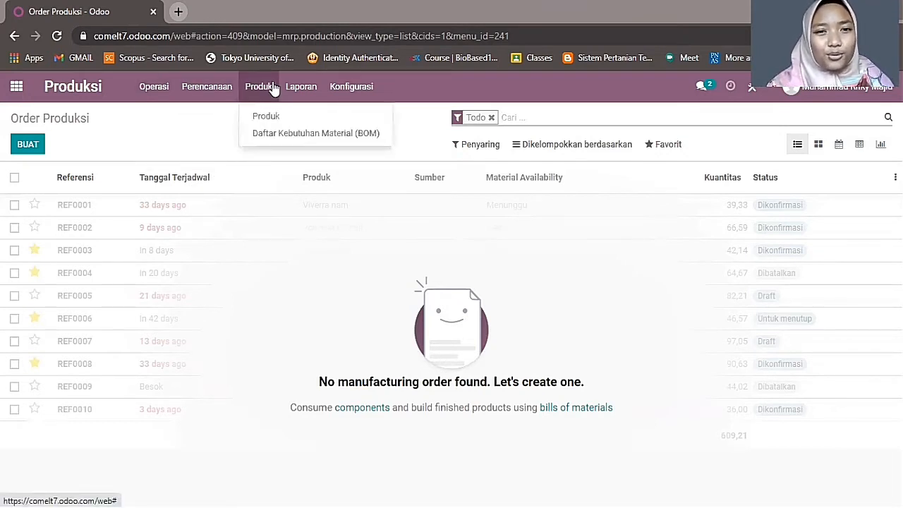
mouse_move(342, 90)
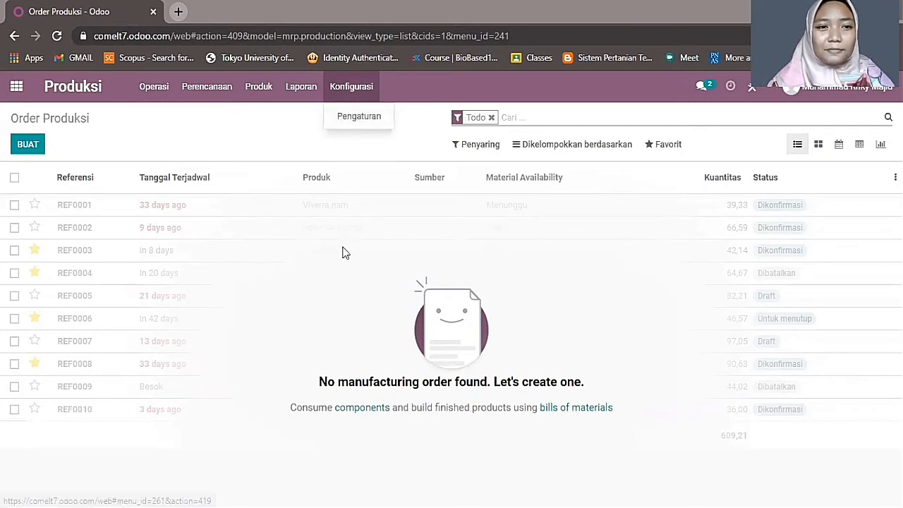
left_click(273, 142)
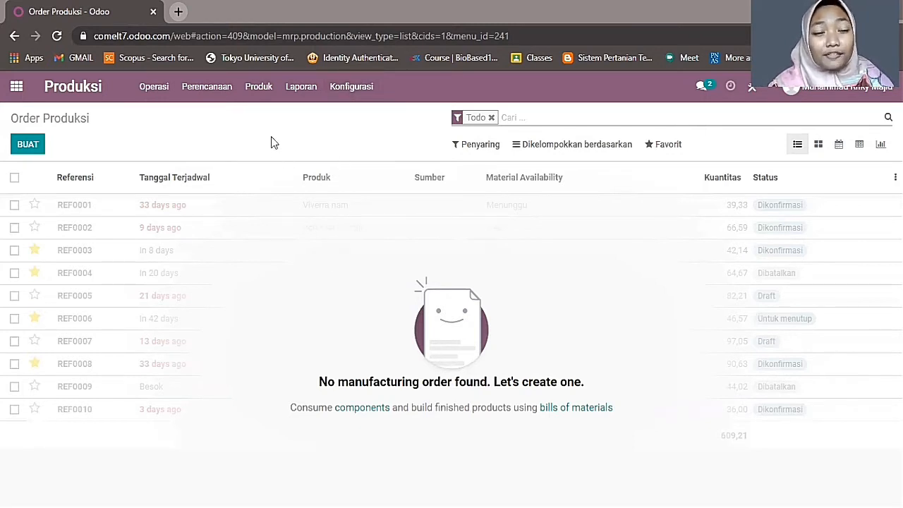
left_click(258, 86)
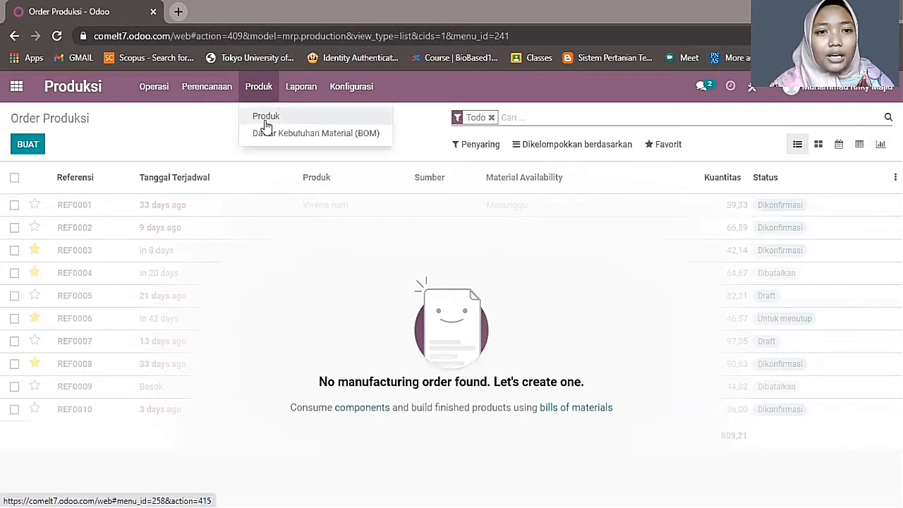
left_click(266, 121)
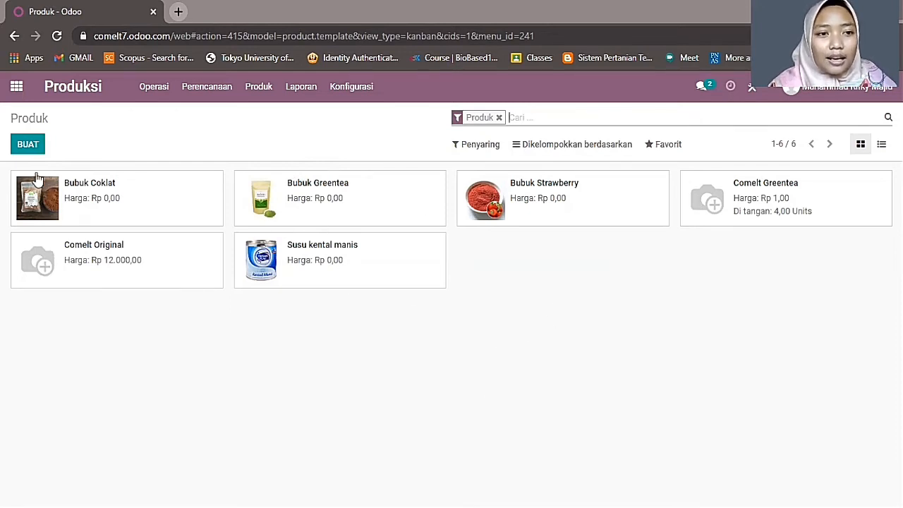
- Create a product 'Susu kental manis' that is not for sale, with type Produk Konsumsi
left_click(27, 146)
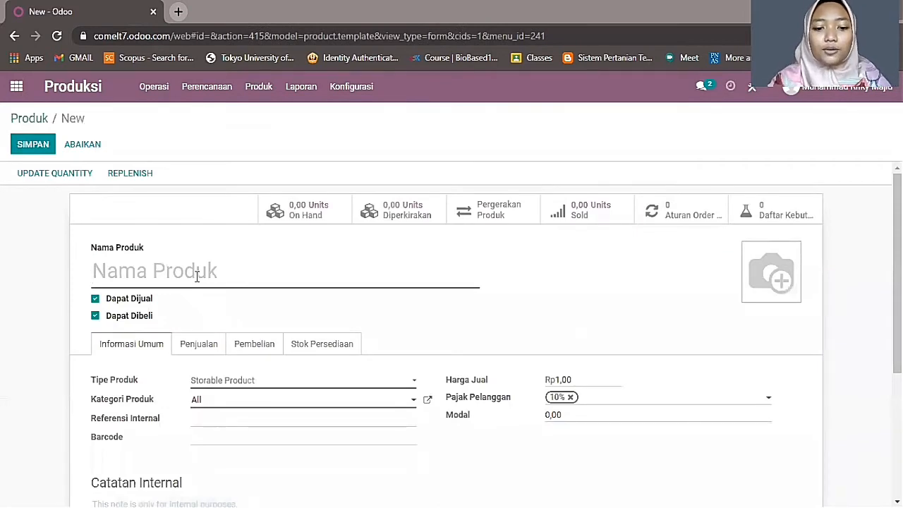
type("Susu ke")
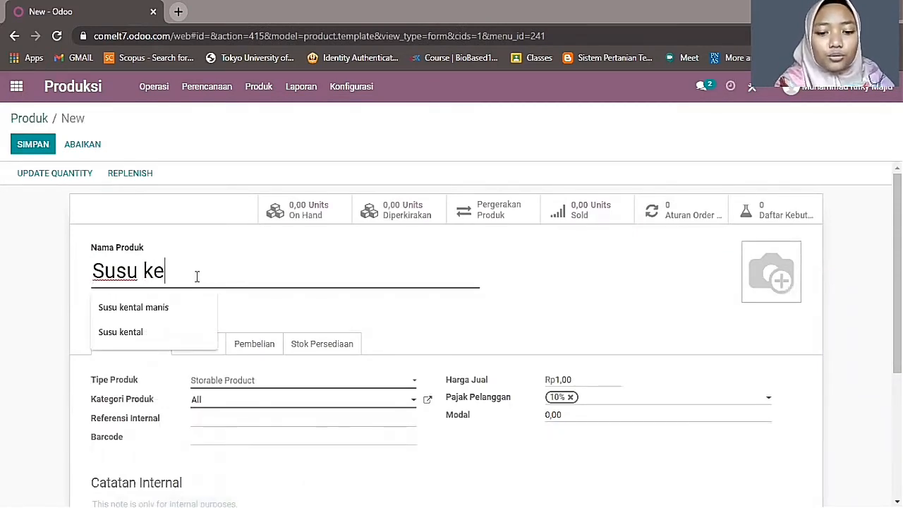
type("ntal manis")
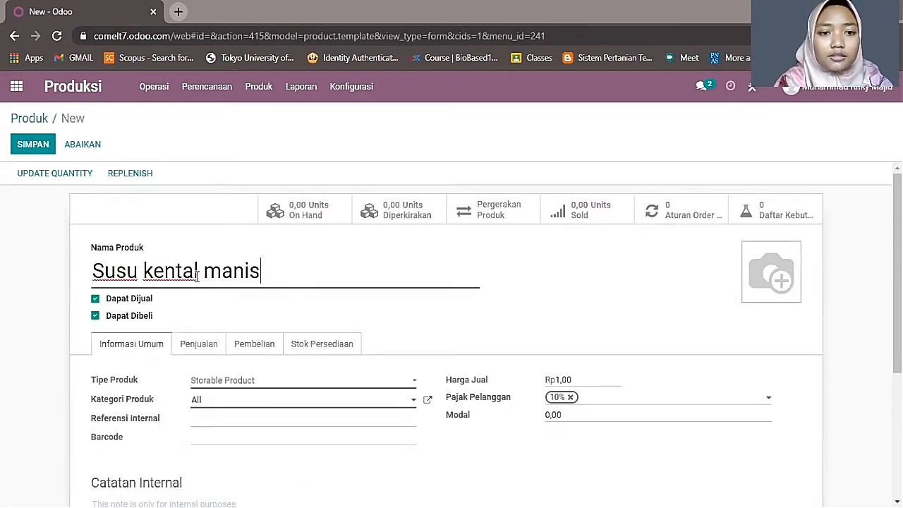
left_click(95, 298)
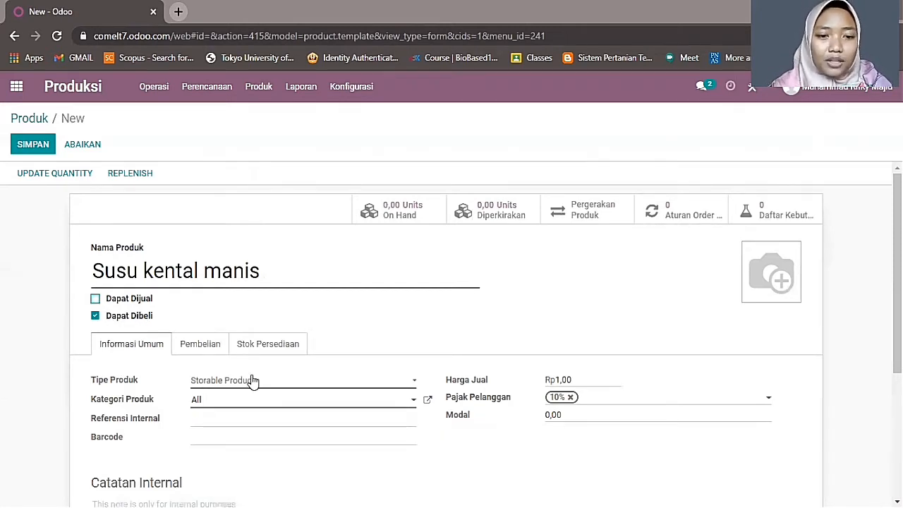
left_click(229, 384)
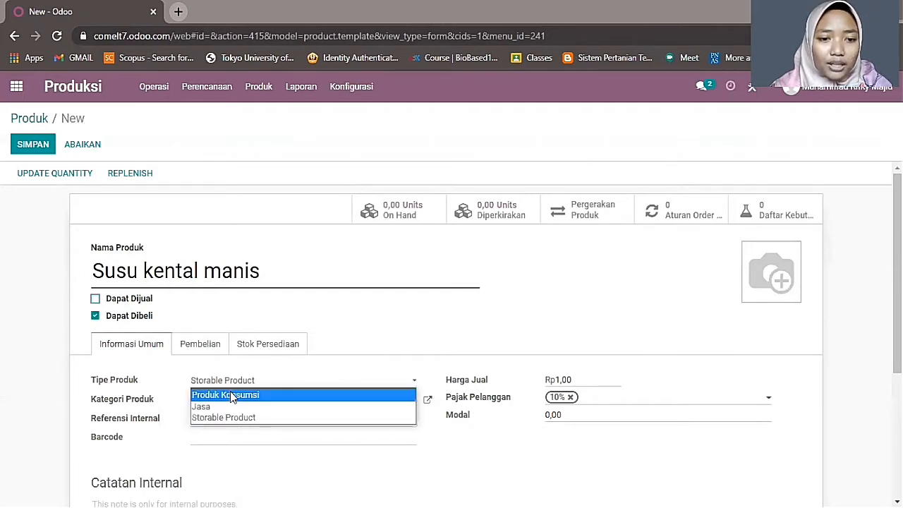
left_click(231, 396)
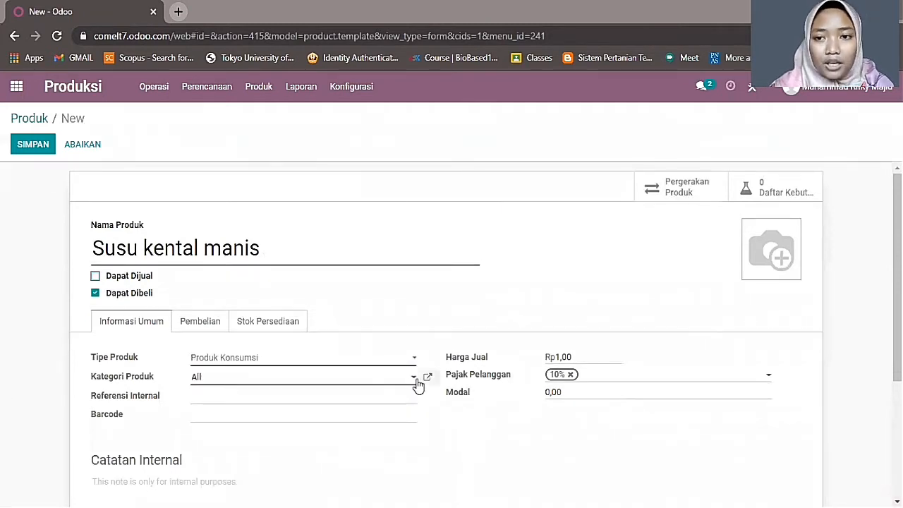
- Clear the product's sale price and set its cost (Modal) to 12900
left_click_drag(574, 357, 490, 367)
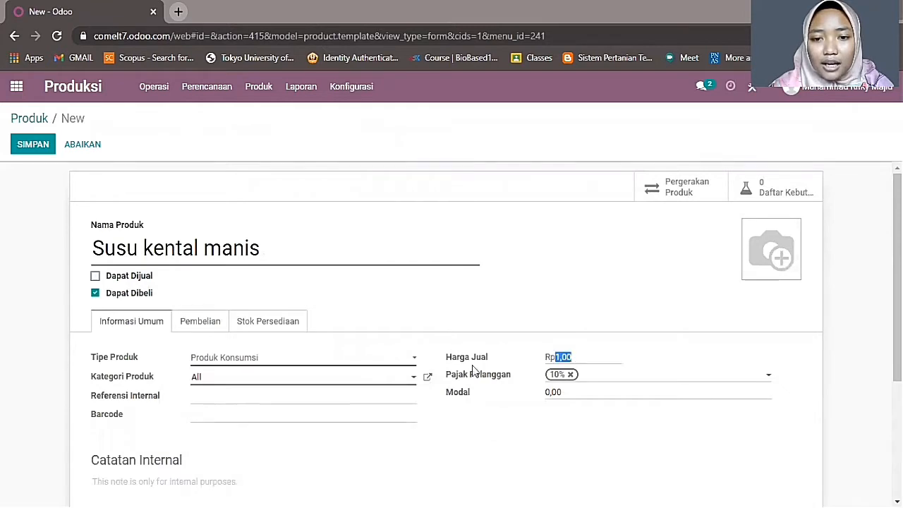
key("BackSpace")
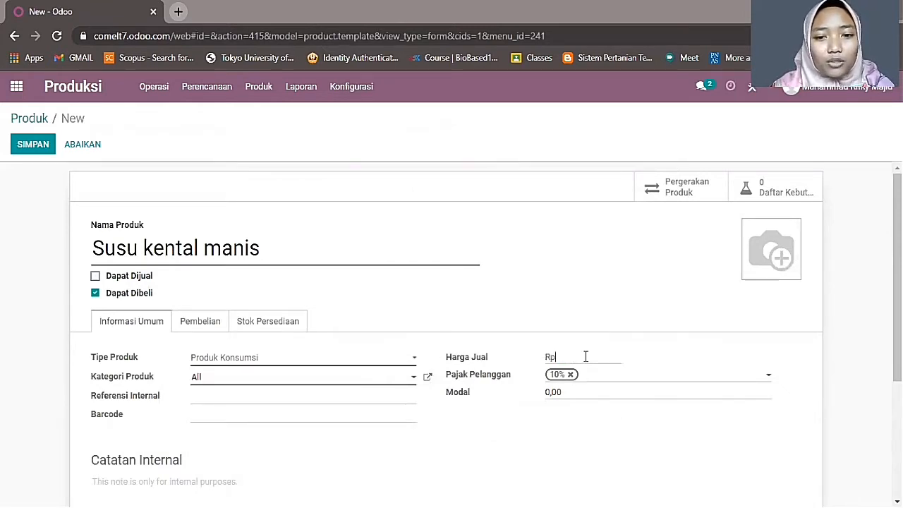
left_click(568, 392)
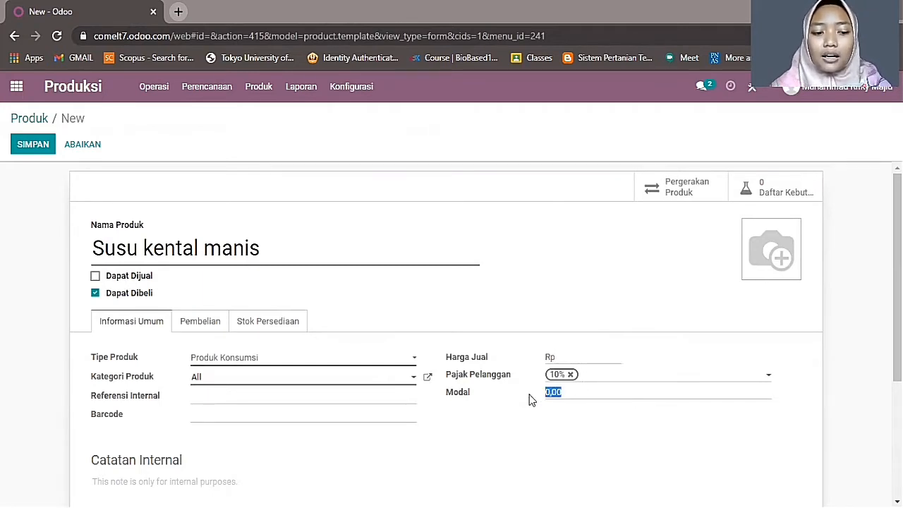
type("12")
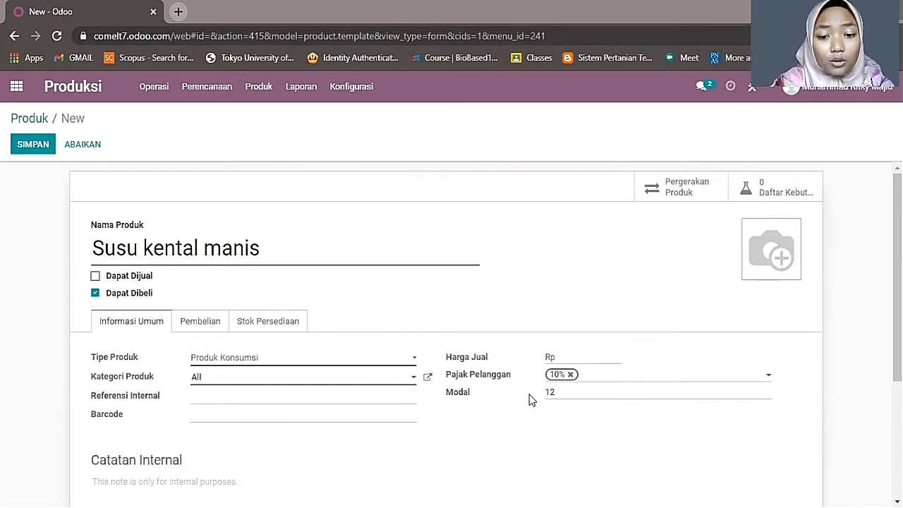
type("900")
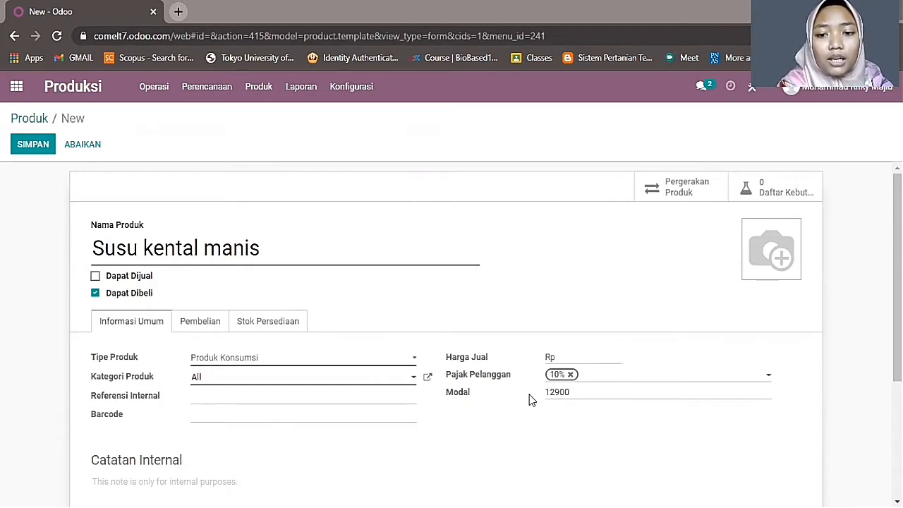
left_click(217, 326)
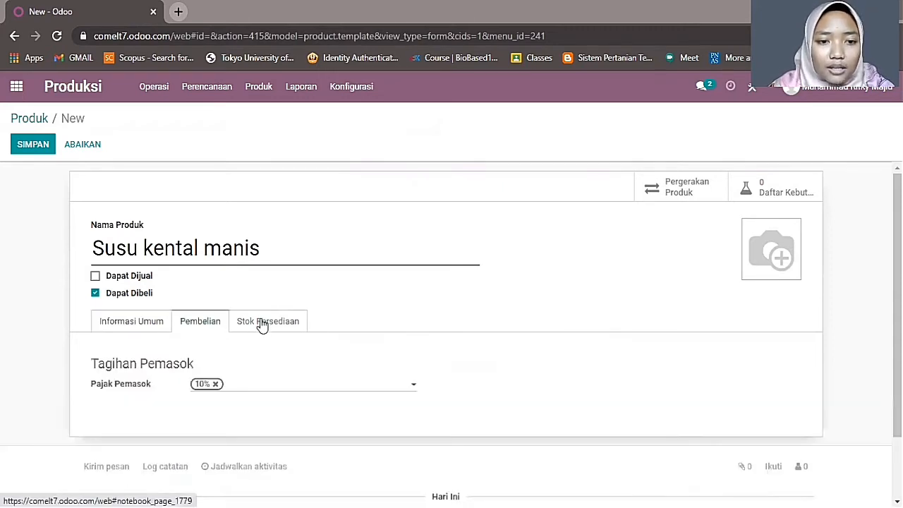
- Add the Produksi route, keep the responsible person, and set weight 0,49 and lead time 1 day
left_click(262, 325)
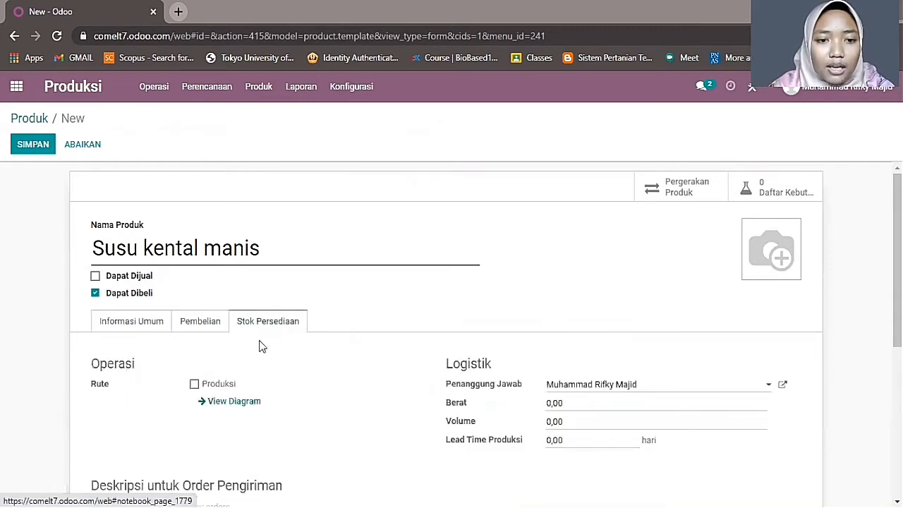
left_click(194, 384)
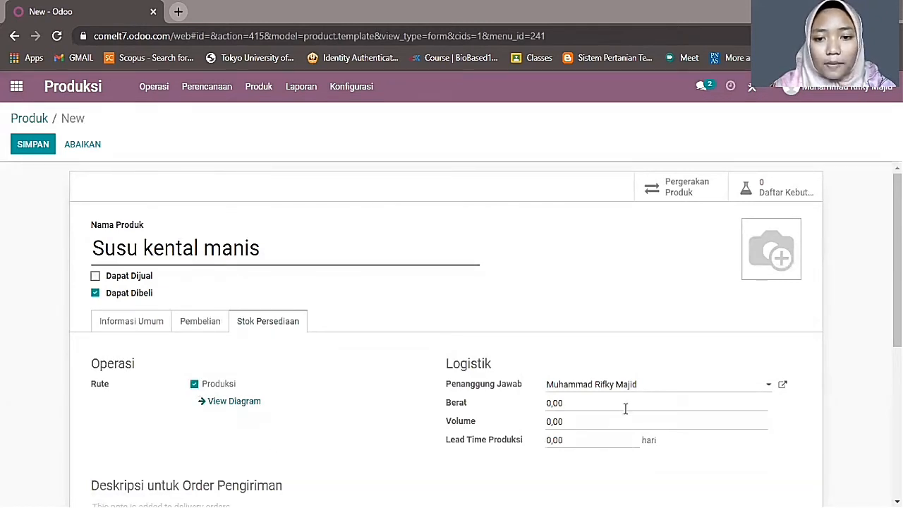
left_click(662, 390)
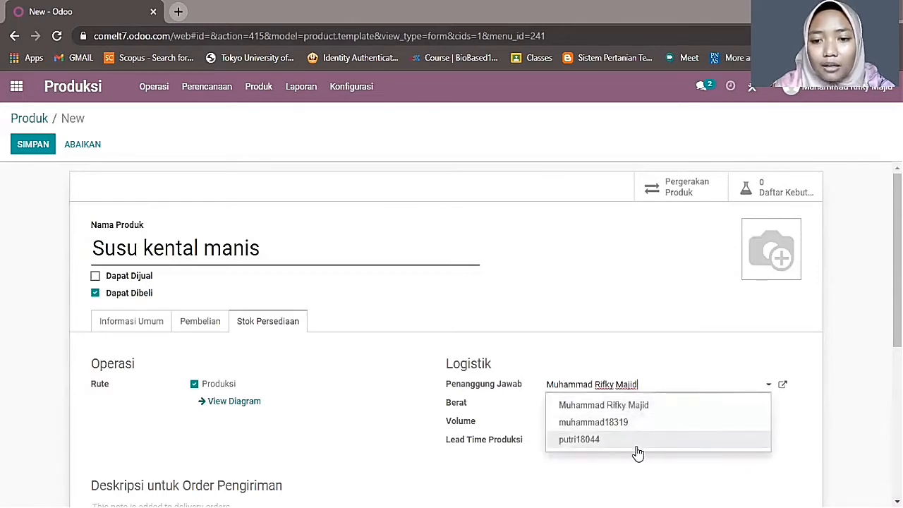
left_click(638, 406)
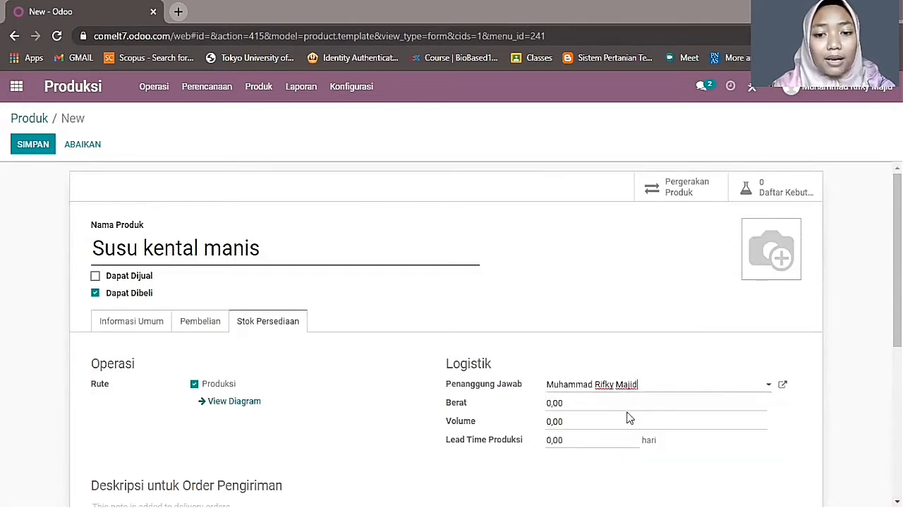
left_click(574, 403)
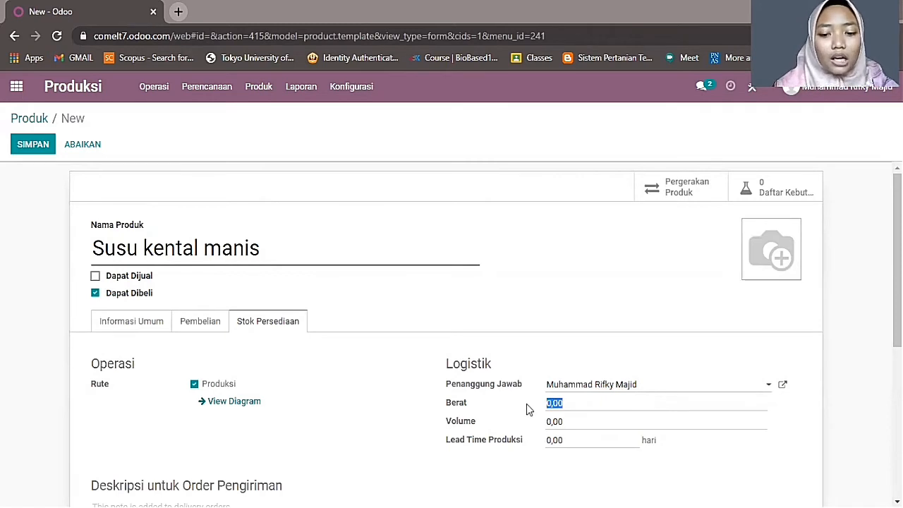
type("0,")
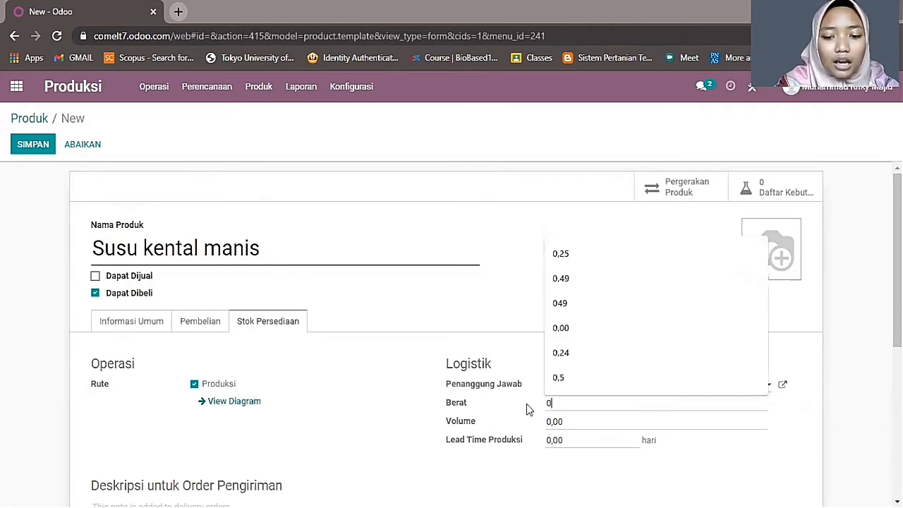
type("49")
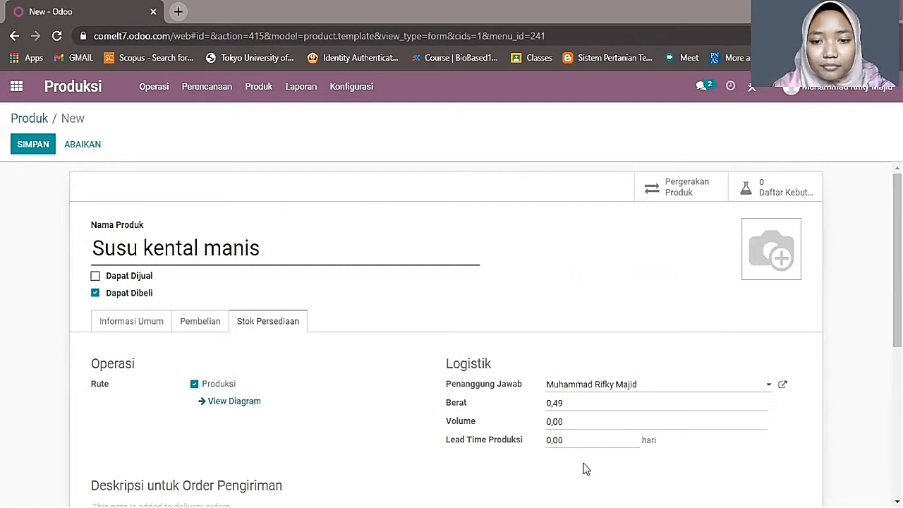
left_click(574, 442)
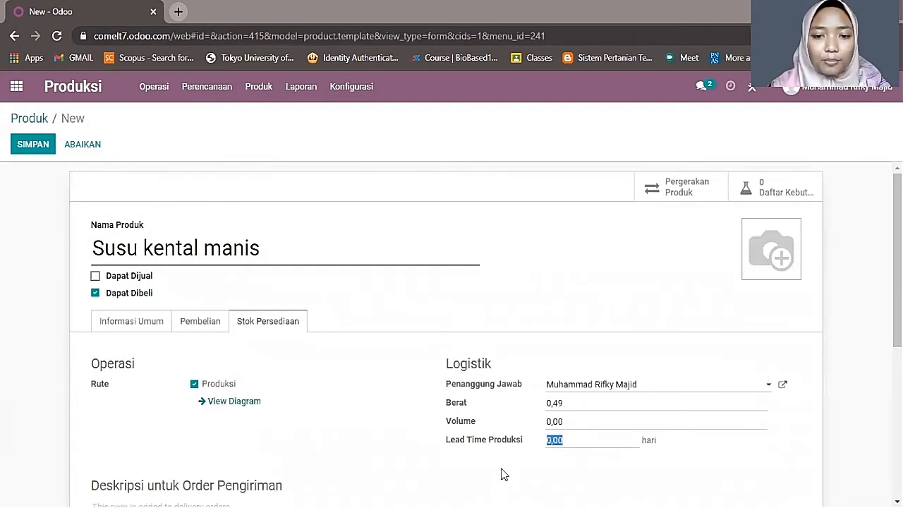
type("1")
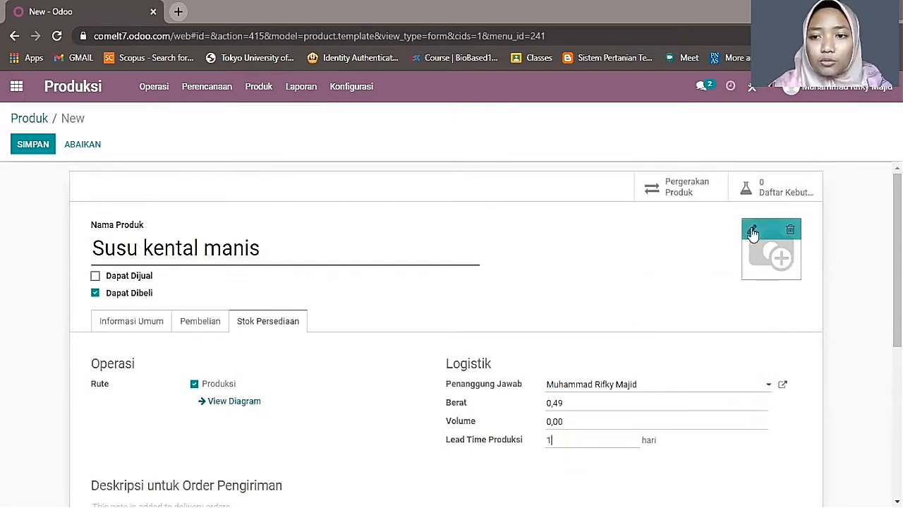
- Upload Susu Kental Manis.jpg as the product photo
left_click(749, 230)
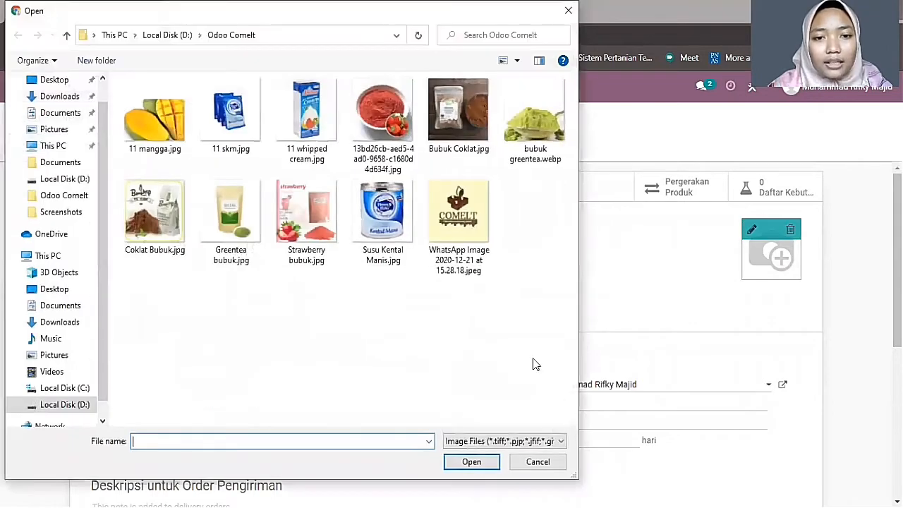
left_click(387, 226)
left_click(471, 462)
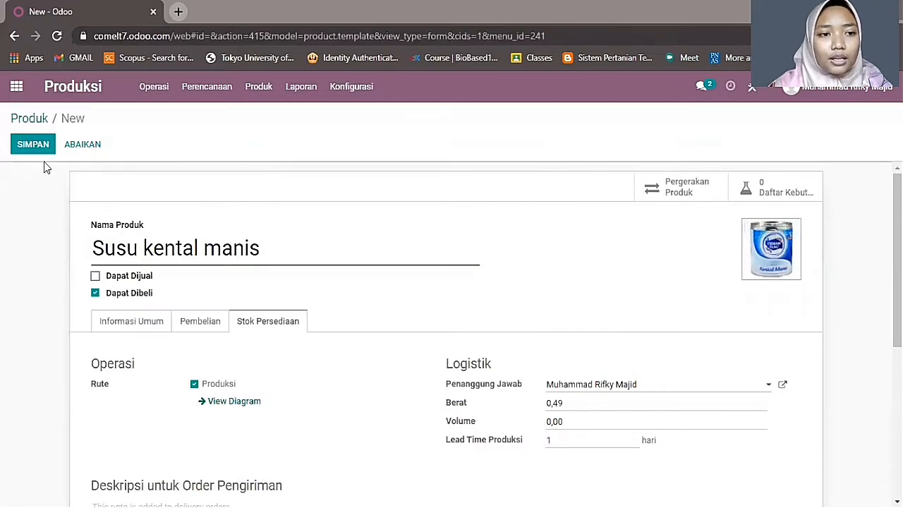
- Save Susu kental manis, then start a new order from Operasi > Order Produksi
left_click(41, 152)
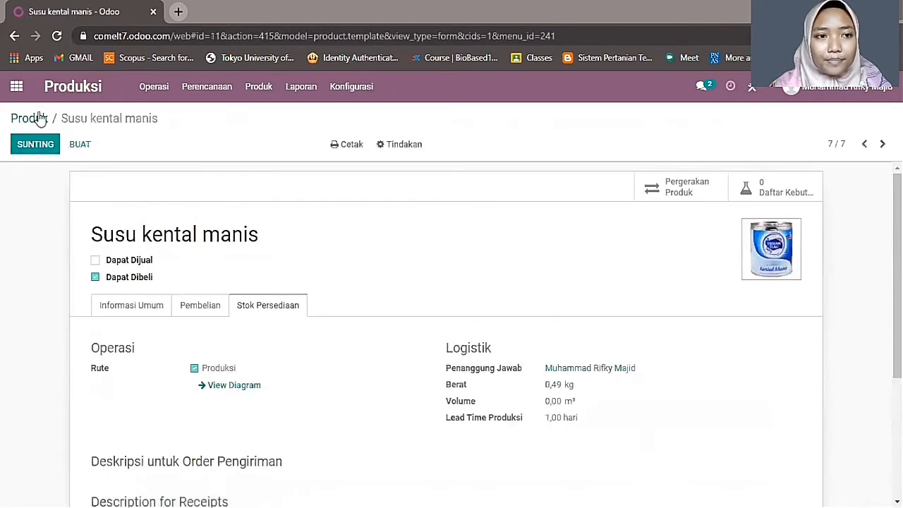
left_click(37, 117)
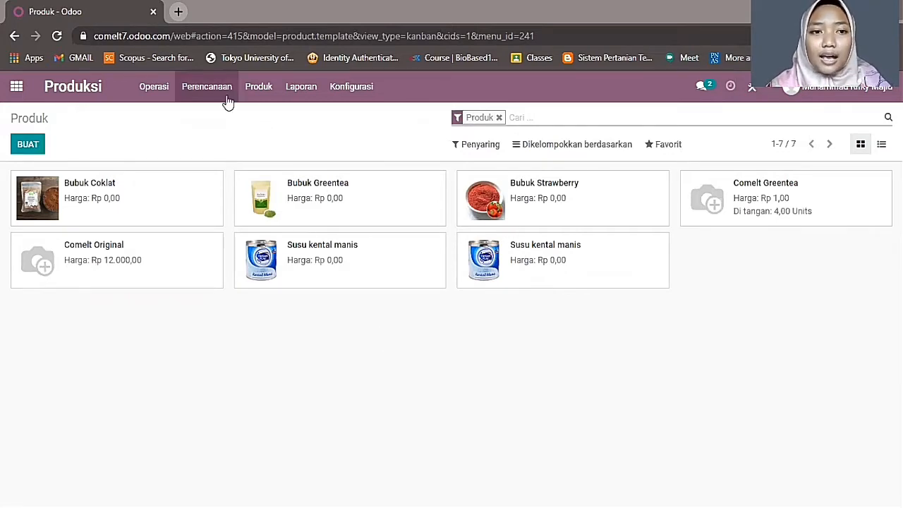
left_click(162, 87)
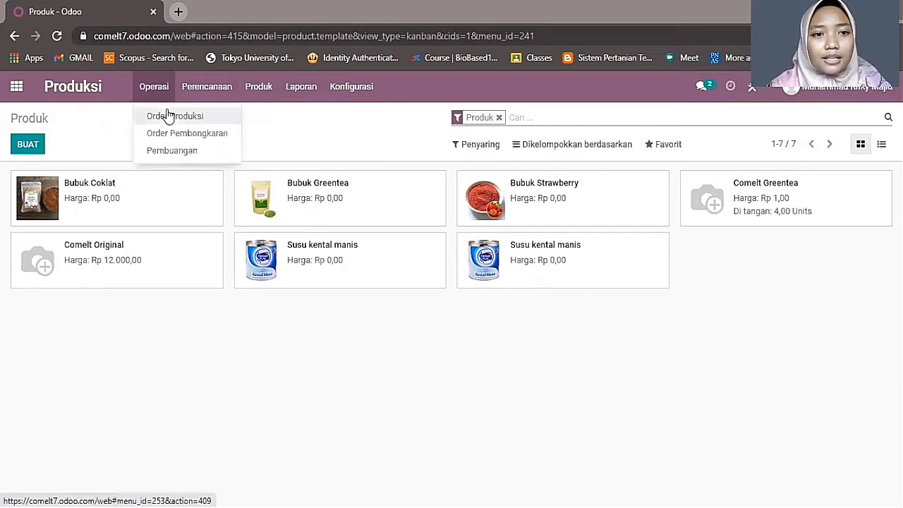
left_click(169, 116)
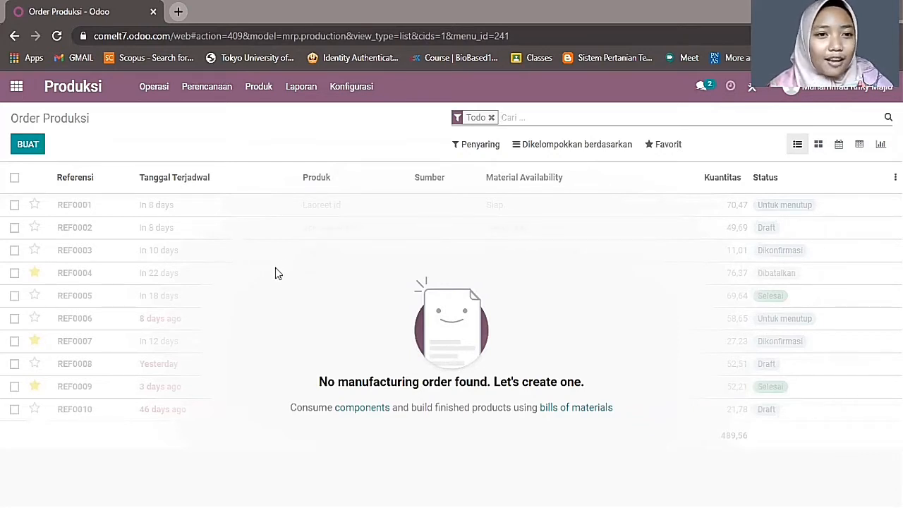
left_click(32, 144)
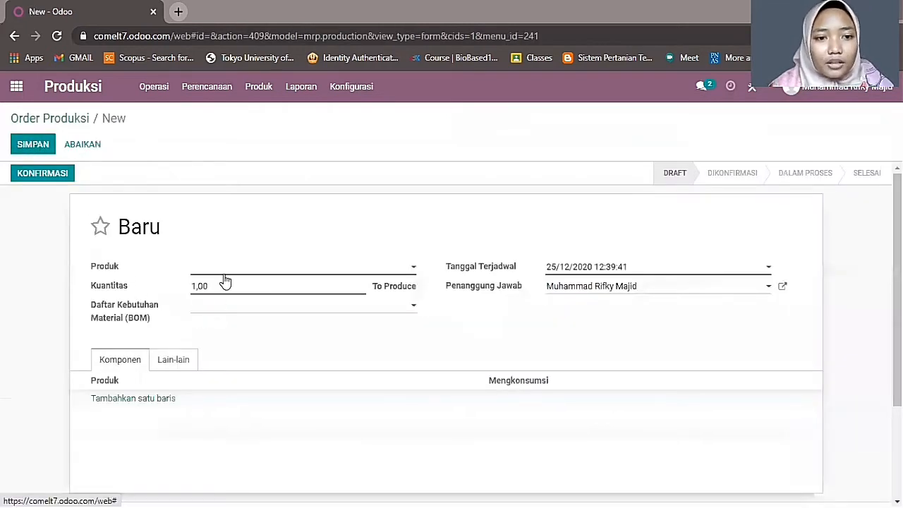
- Create Comelt Original from the order as a non-purchasable Produk Konsumsi product
left_click(230, 273)
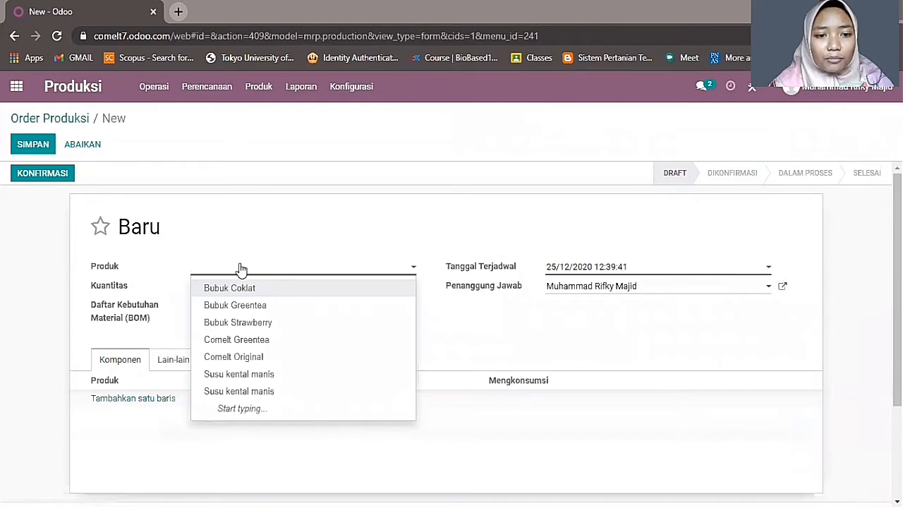
type("Comelt")
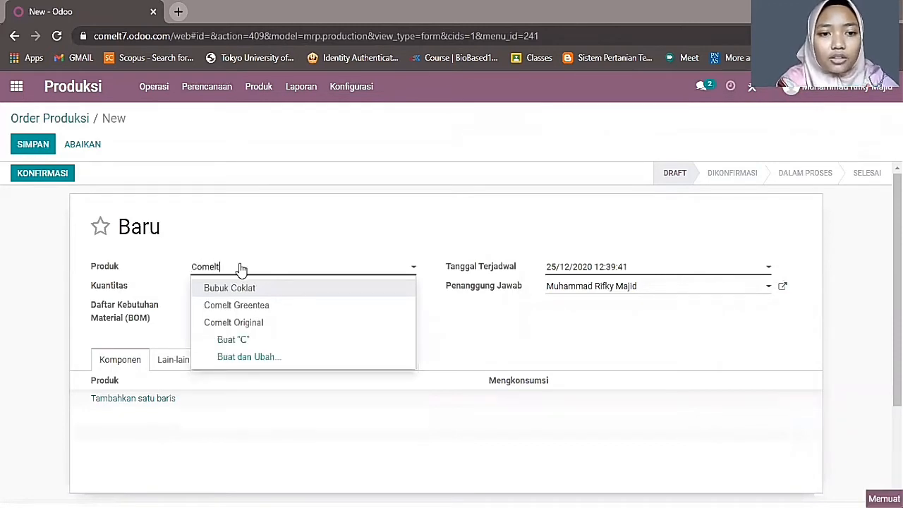
type(" Original")
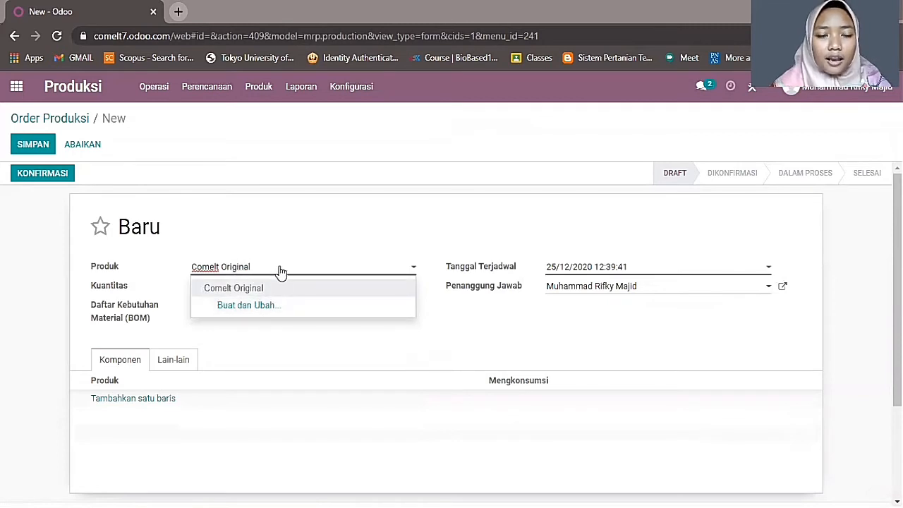
left_click(281, 306)
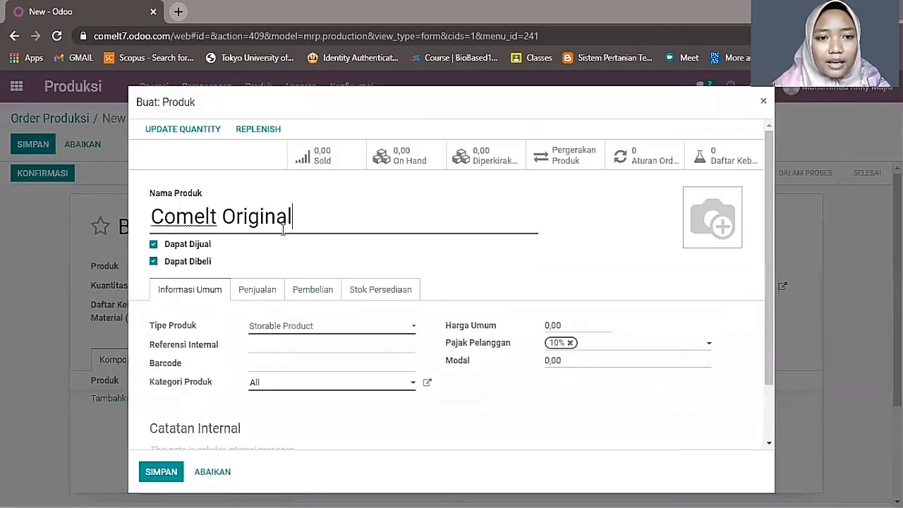
left_click(153, 261)
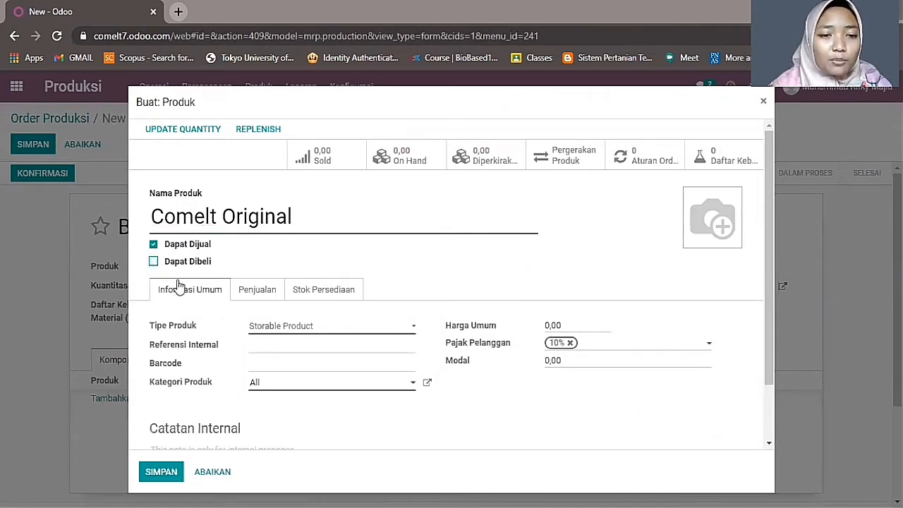
left_click(278, 329)
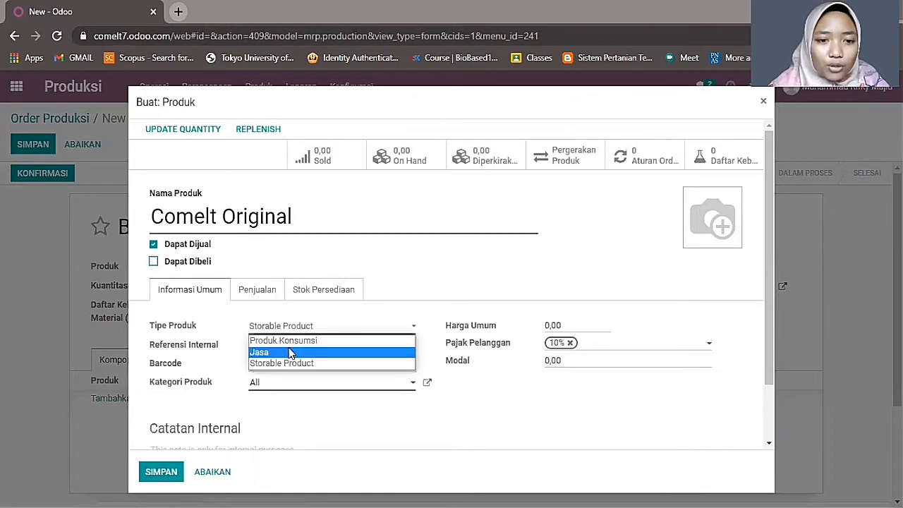
left_click(288, 340)
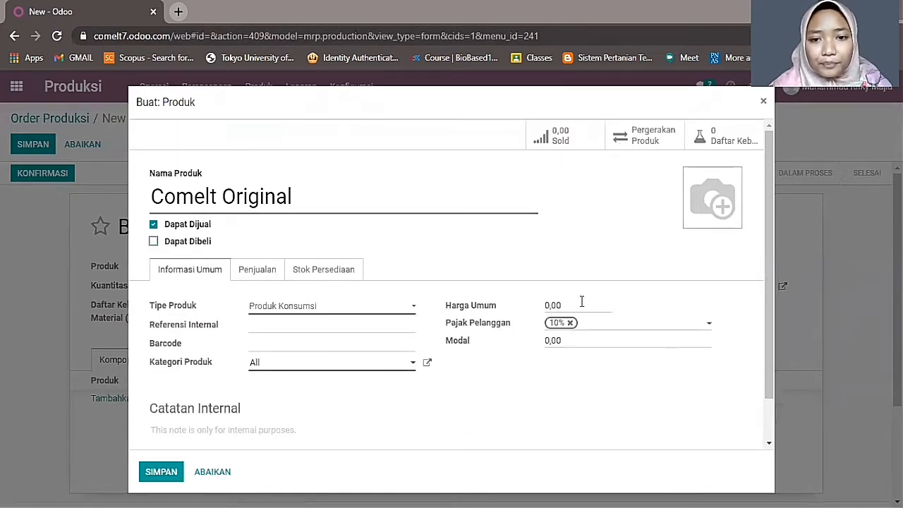
- Set Comelt Original's sale price to 12000 and cost to 7000, and save it
left_click(491, 311)
type("12000")
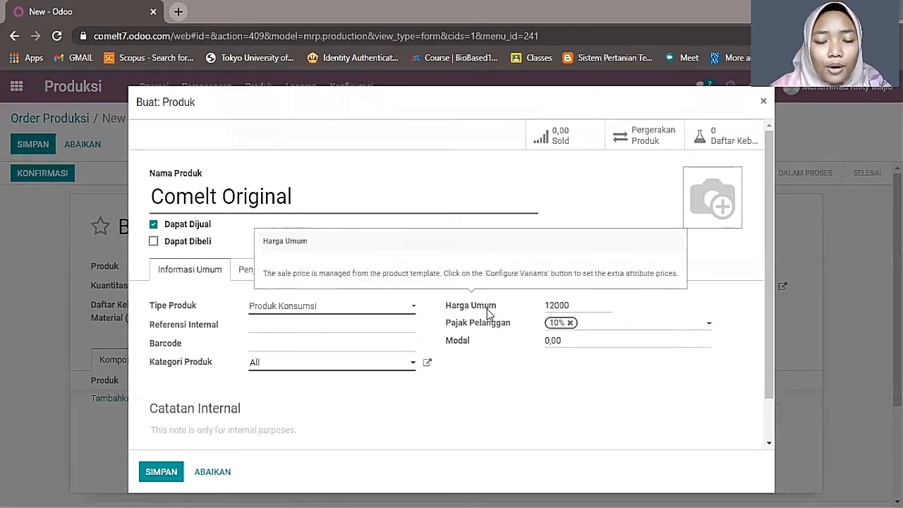
left_click(564, 341)
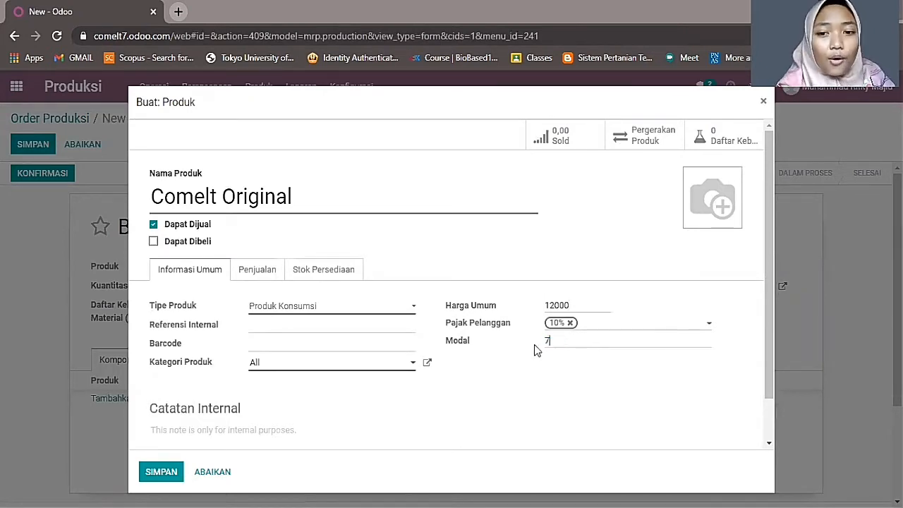
type("7000")
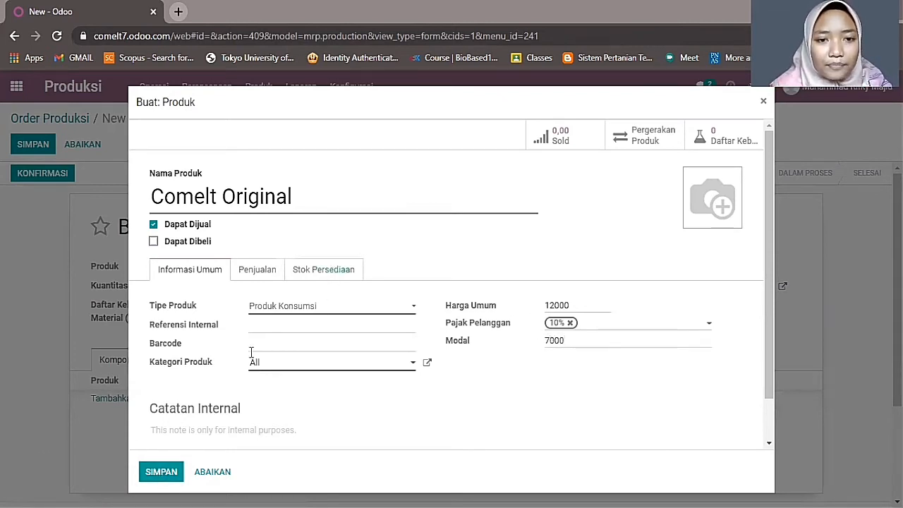
left_click(158, 479)
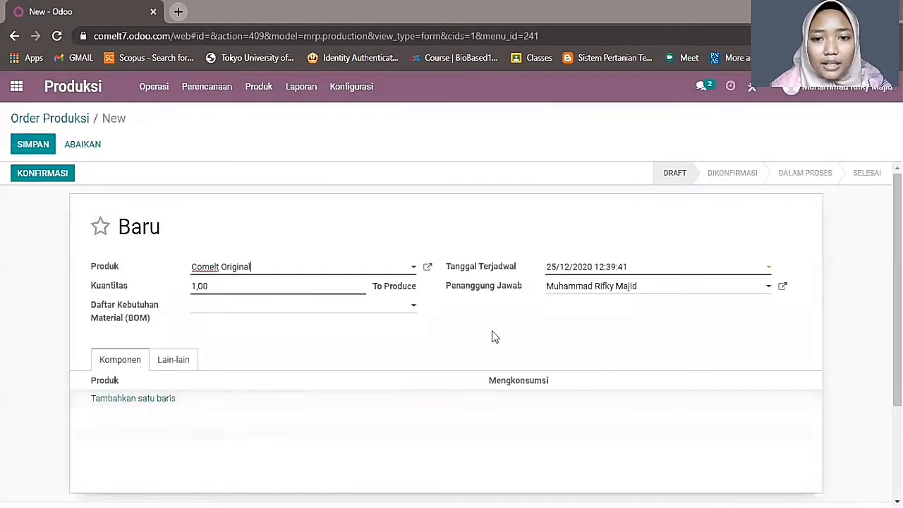
- Keep the order's existing scheduled date and responsible person
left_click(620, 272)
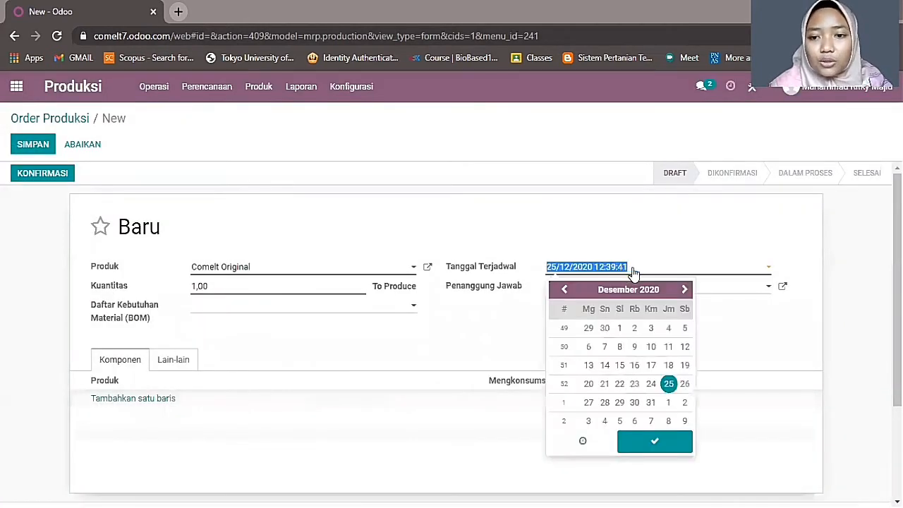
left_click(654, 442)
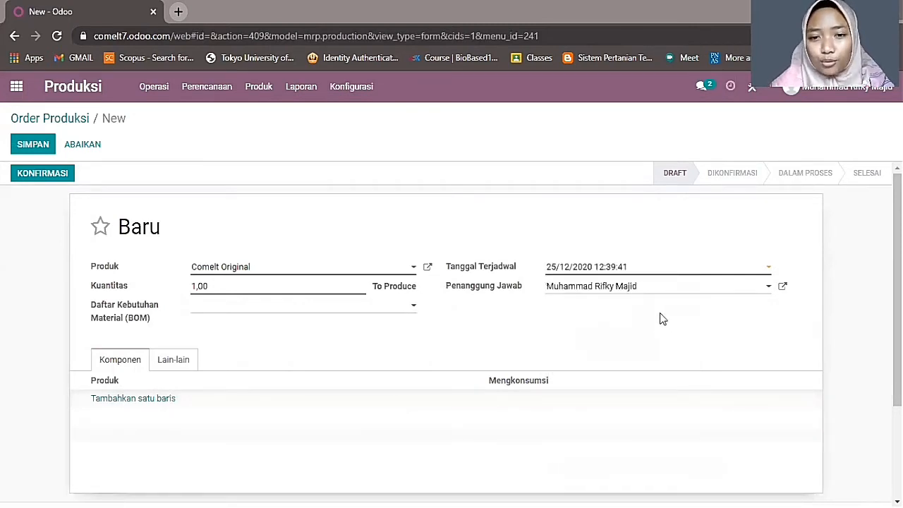
left_click(654, 286)
left_click(638, 306)
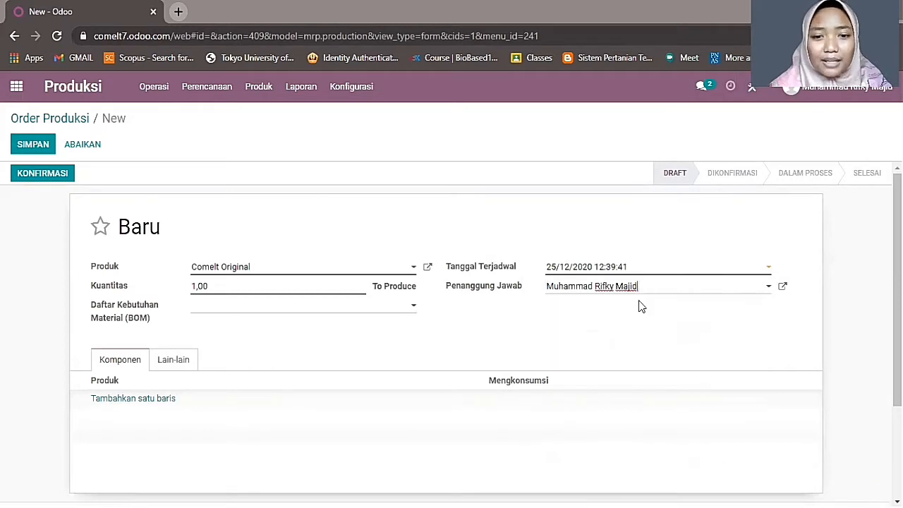
- Add Susu kental manis and Bubuk Coklat as components and confirm the order
left_click(113, 399)
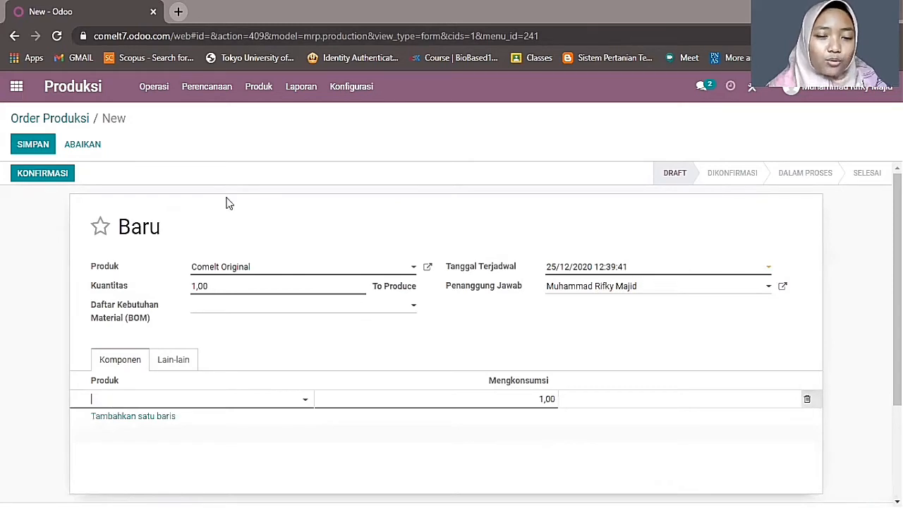
left_click(161, 404)
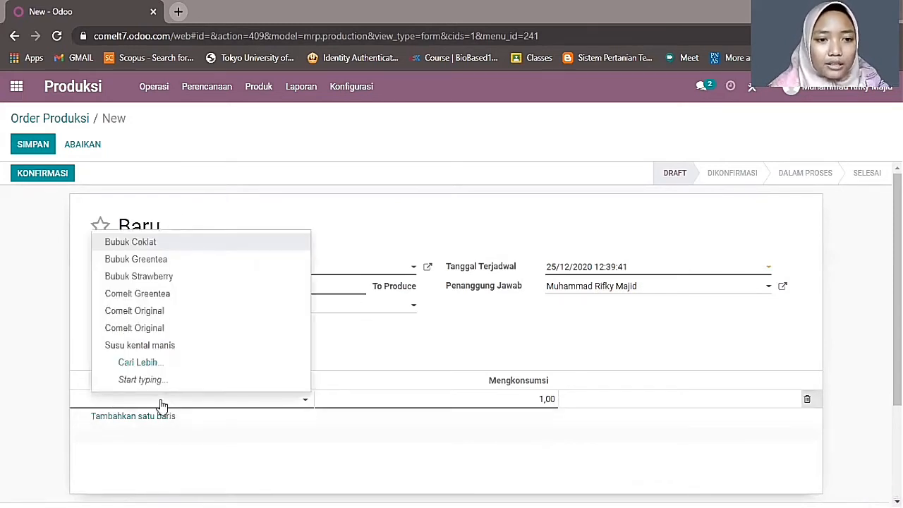
left_click(164, 347)
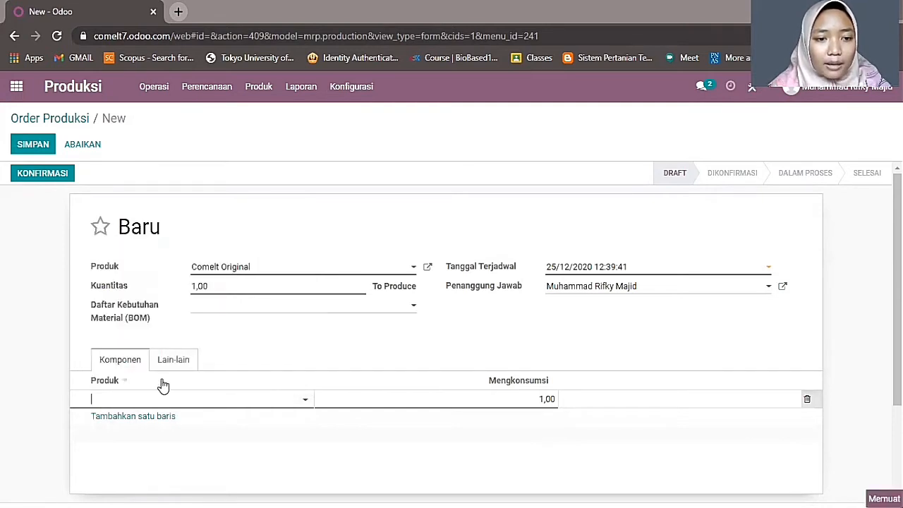
left_click(154, 424)
left_click(180, 421)
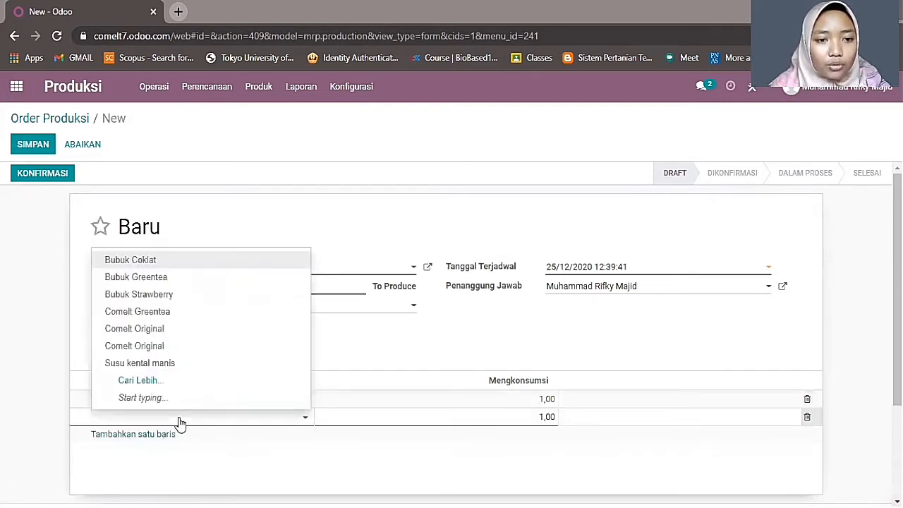
left_click(178, 266)
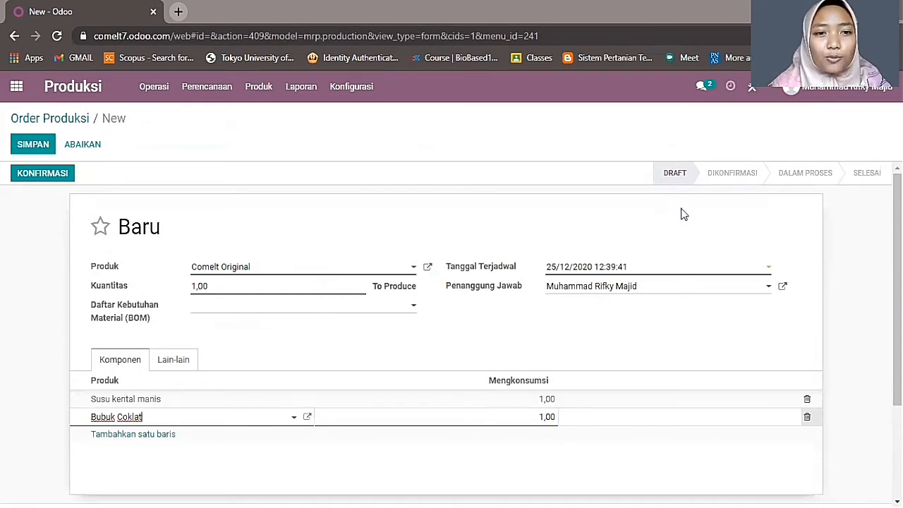
scroll(383, 375, "down", 2)
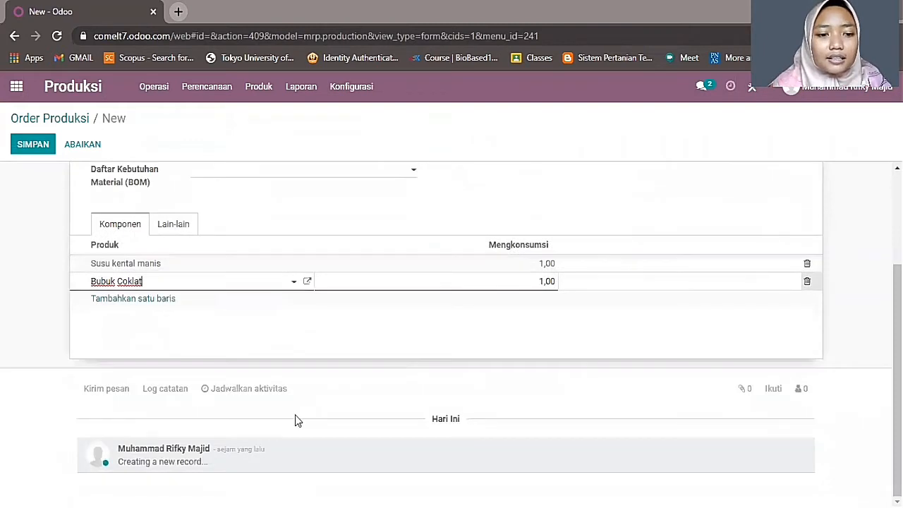
scroll(296, 416, "up", 2)
left_click(59, 178)
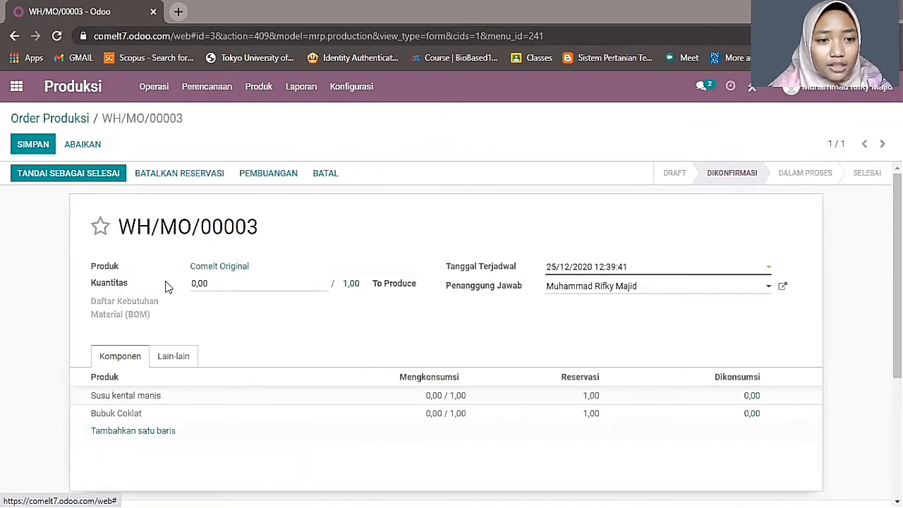
- Mark WH/MO/00003 done with 8,00 Comelt Original produced, save, and go back to the list
key("ctrl+a")
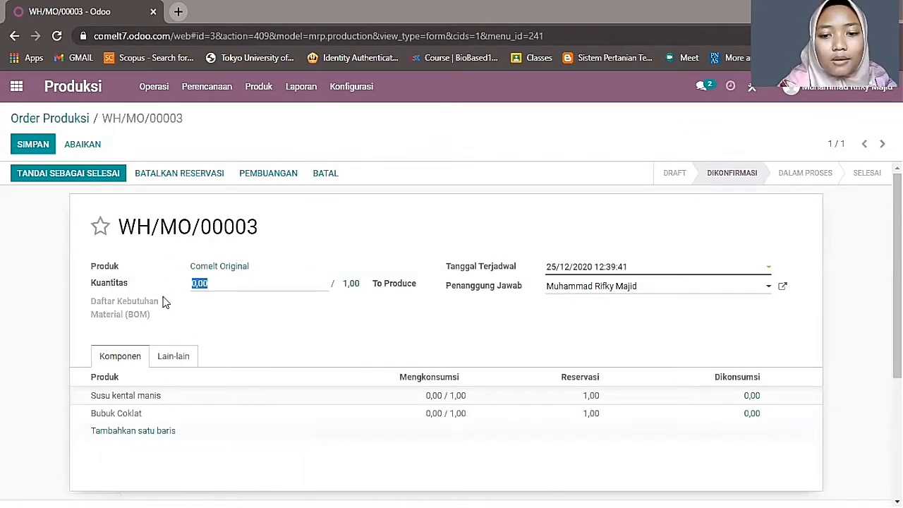
mouse_move(165, 301)
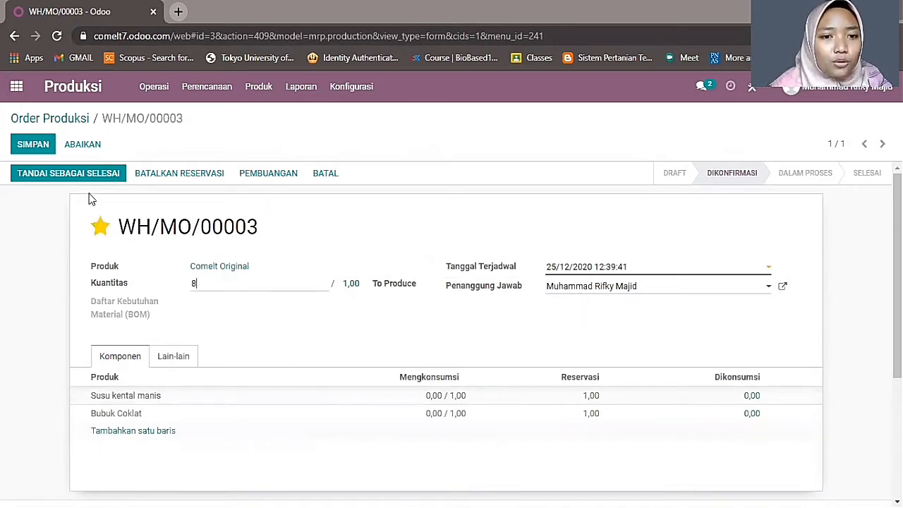
left_click(75, 175)
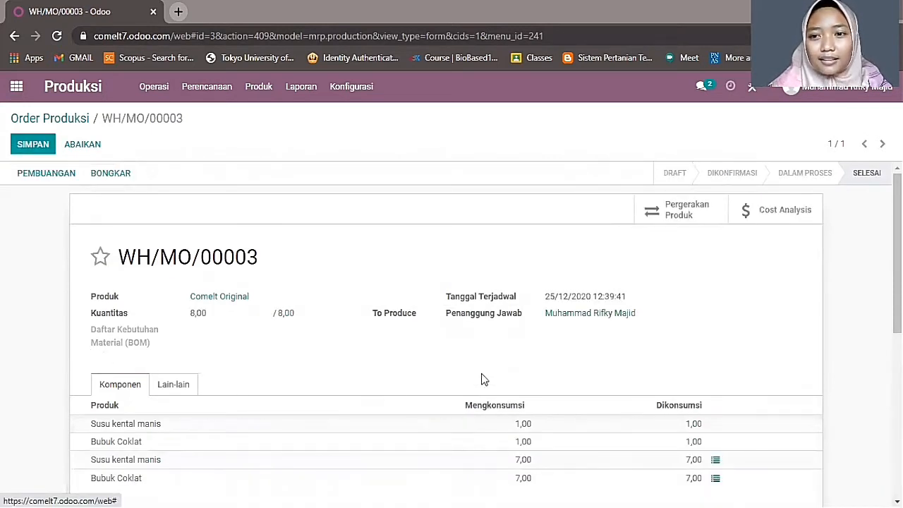
scroll(434, 341, "down", 3)
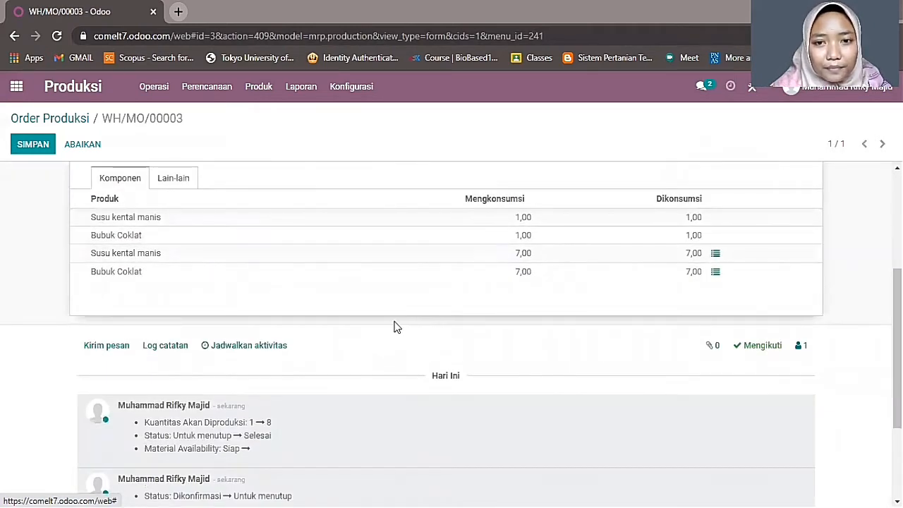
scroll(364, 326, "up", 3)
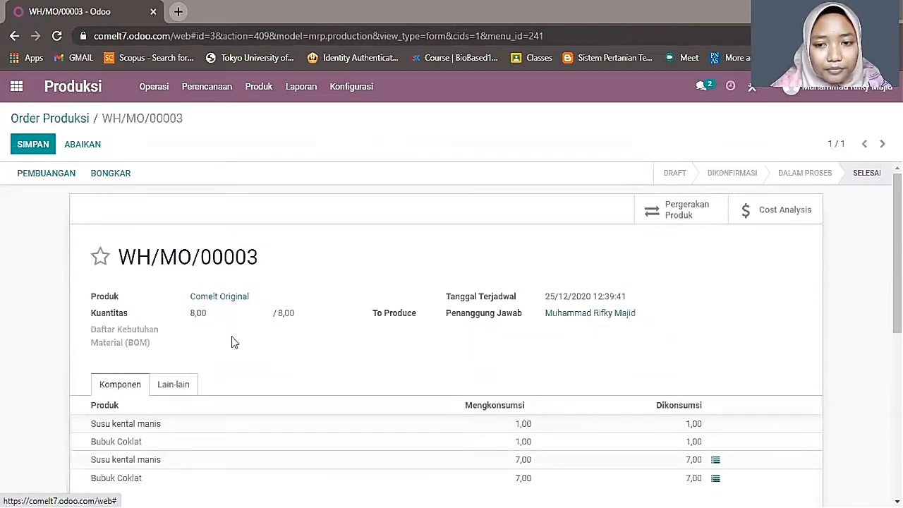
left_click(38, 148)
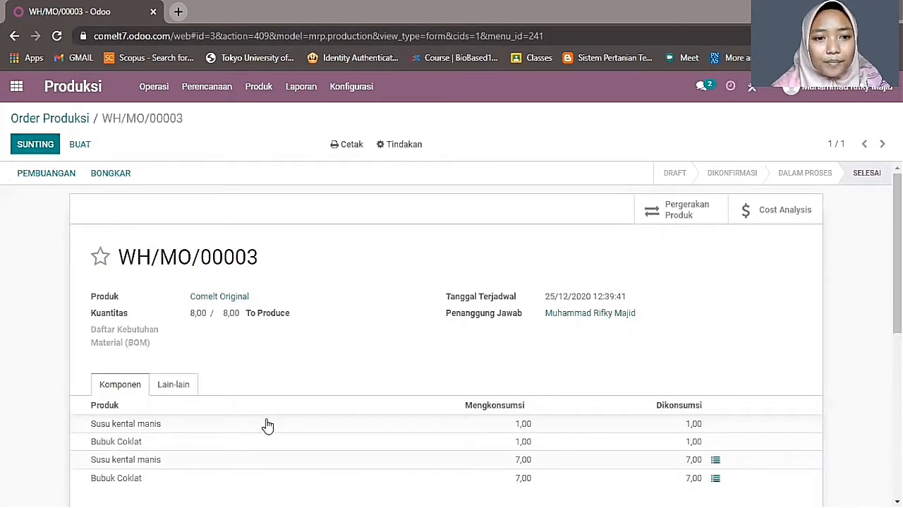
scroll(253, 324, "down", 1)
scroll(253, 324, "down", 10)
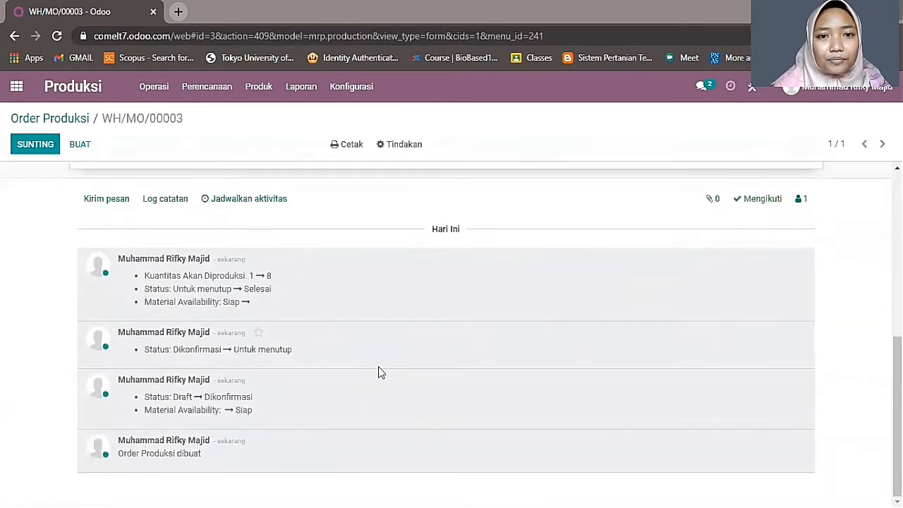
scroll(376, 371, "up", 10)
left_click(42, 123)
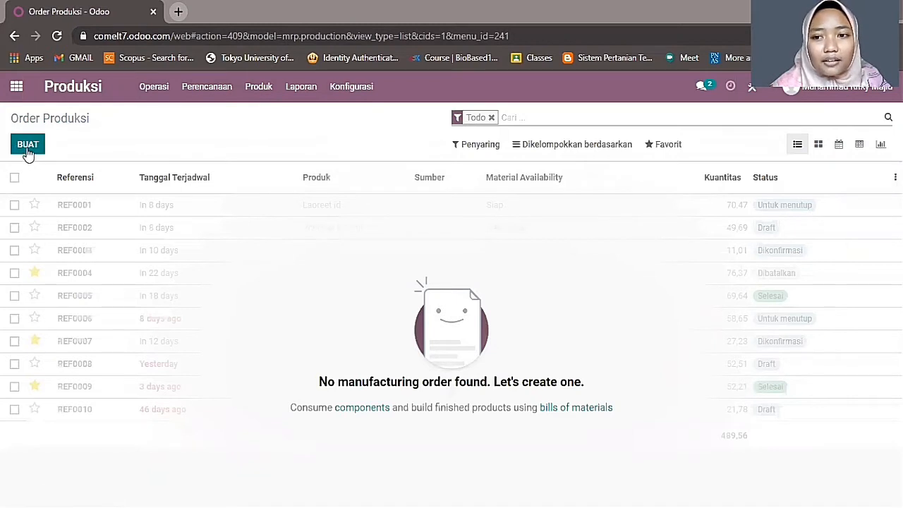
- Show the Order Produksi report as a pivot and list the 3 orders behind its total
left_click(298, 96)
left_click(313, 116)
left_click(299, 87)
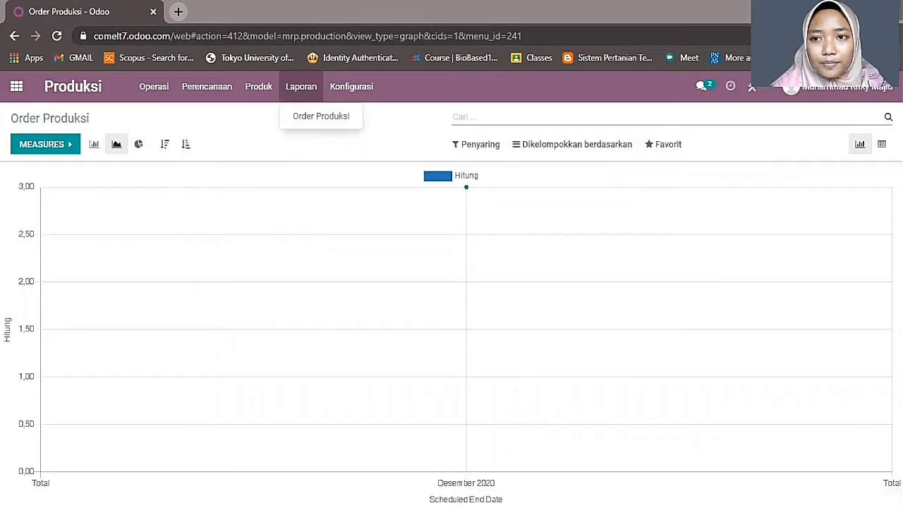
left_click(882, 144)
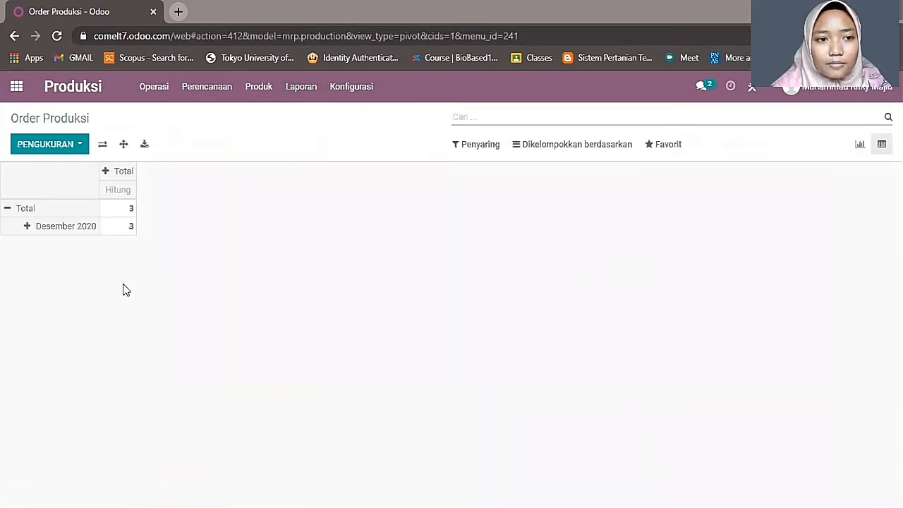
left_click(132, 213)
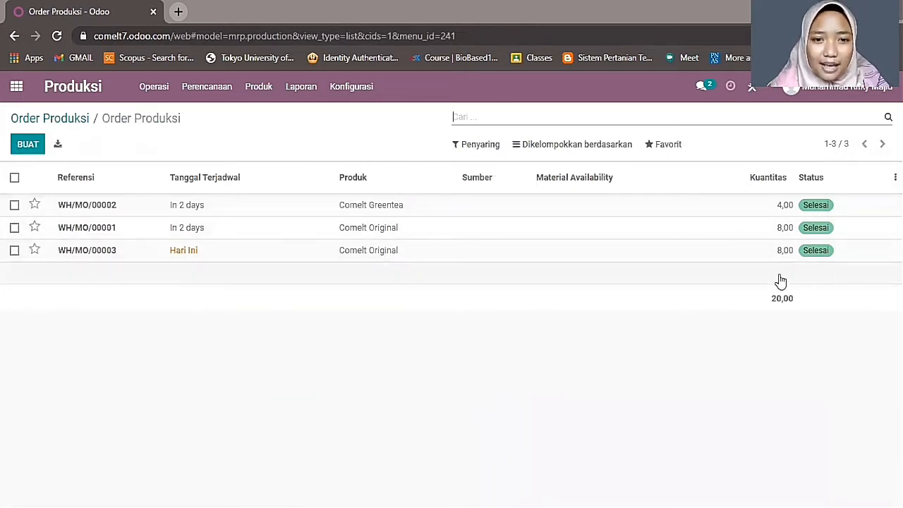
- Review manufacturing order WH/MO/00003, then return to the order list
left_click(364, 252)
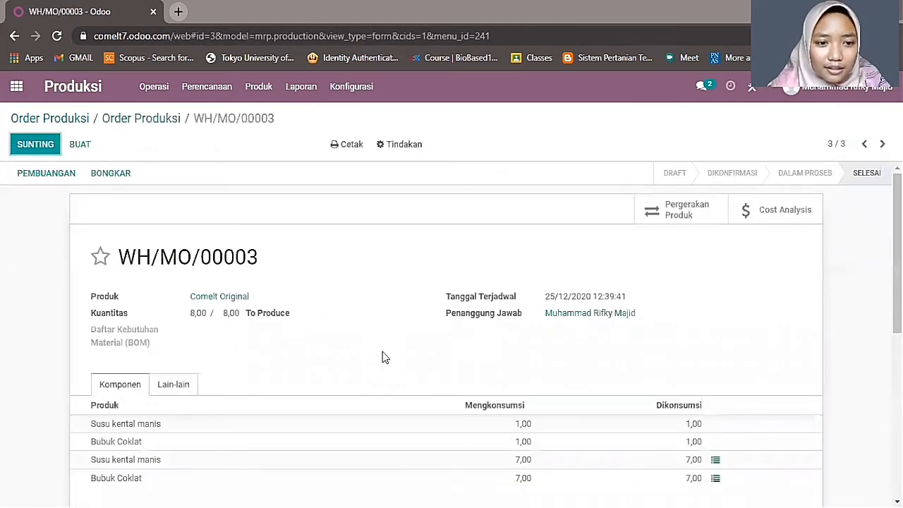
scroll(232, 353, "down", 5)
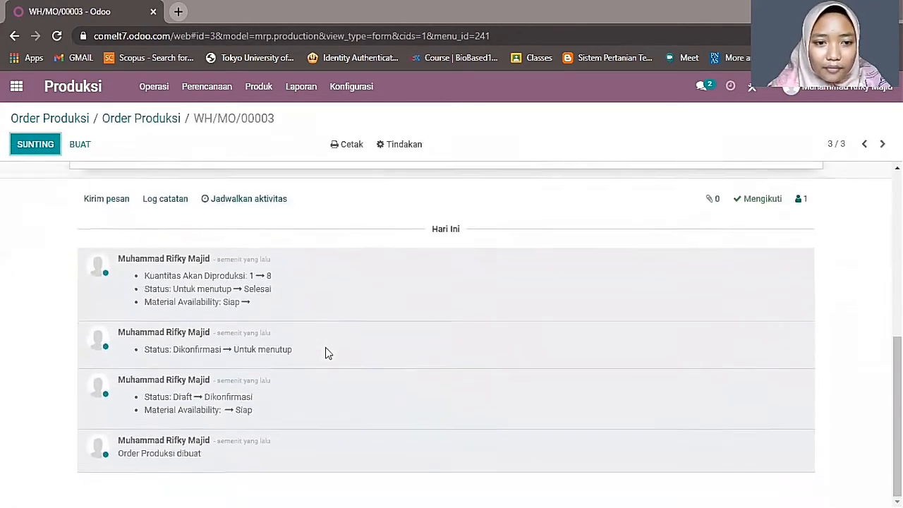
scroll(325, 351, "up", 5)
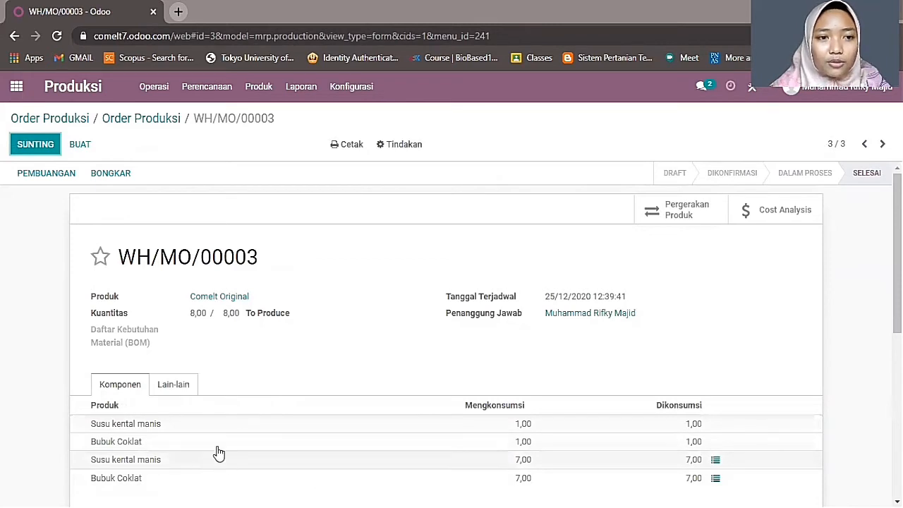
left_click(151, 122)
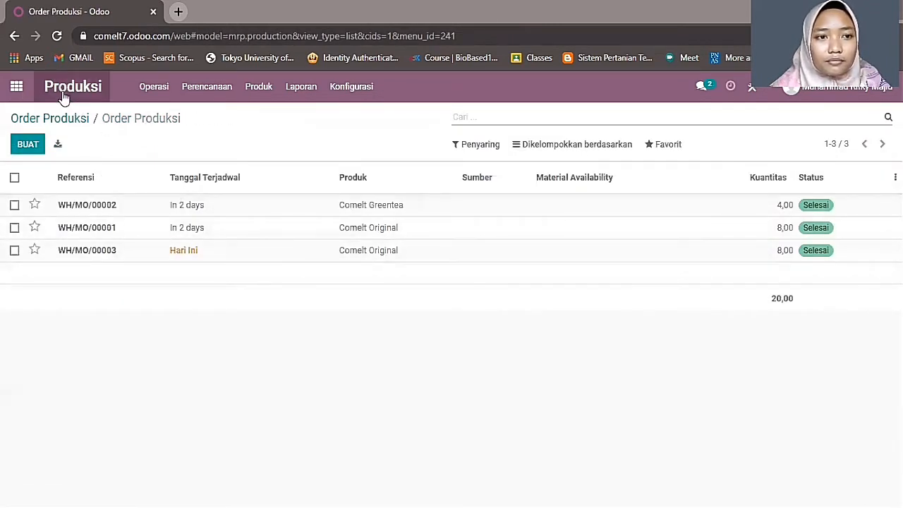
- Start a new blank manufacturing order from Operasi > Order Produksi
left_click(157, 94)
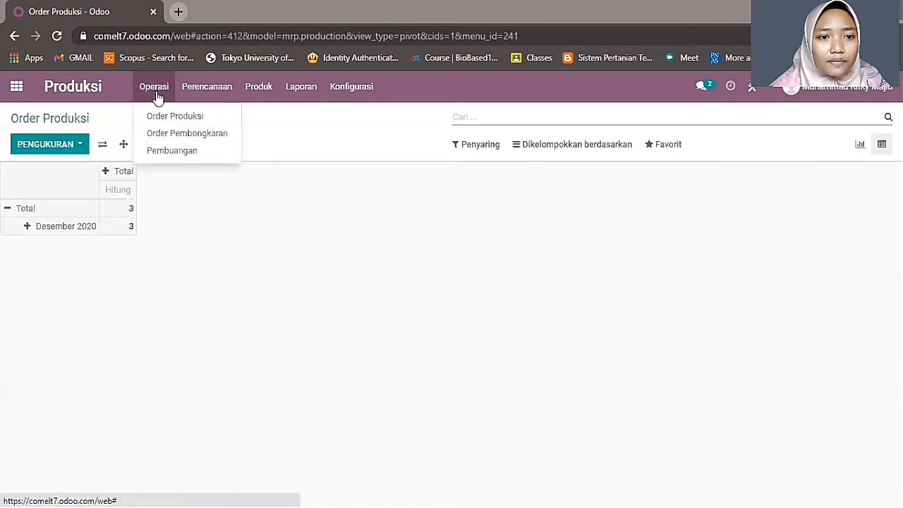
left_click(67, 119)
left_click(93, 92)
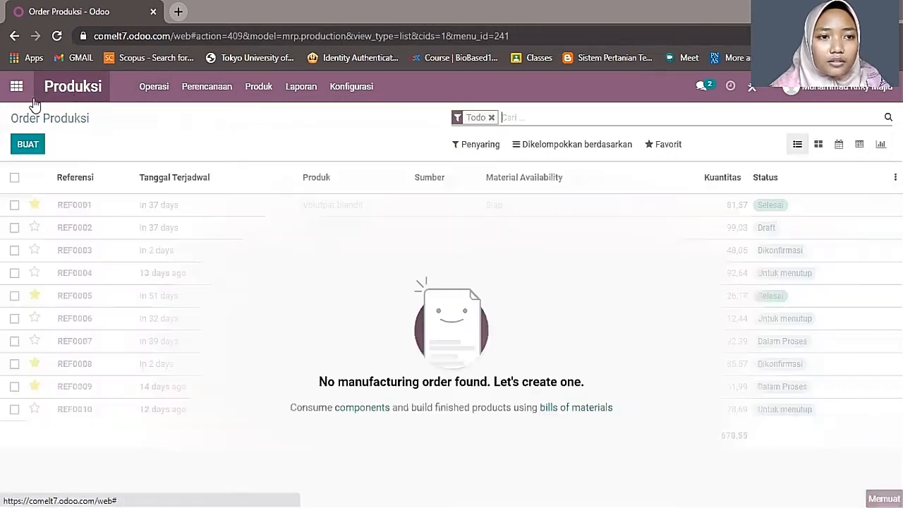
left_click(153, 87)
left_click(158, 117)
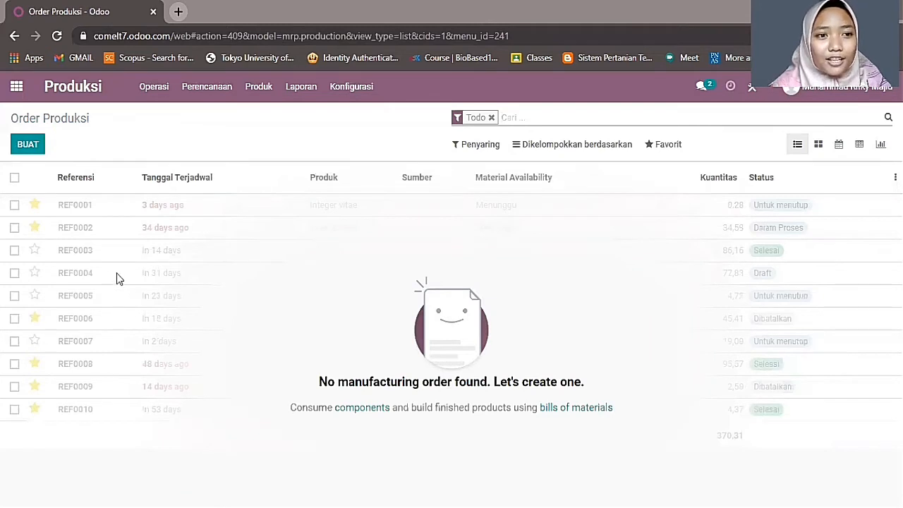
left_click(28, 145)
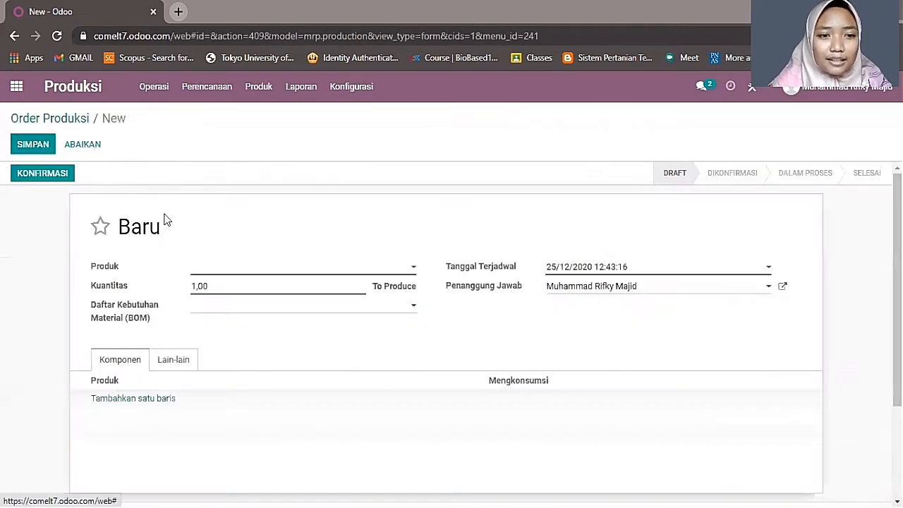
- Create Comelt Strawberry as a consumable, non-purchasable product priced 12000 with cost 8000 and use it as the order's product
left_click(206, 271)
type("Comelt Strawberry")
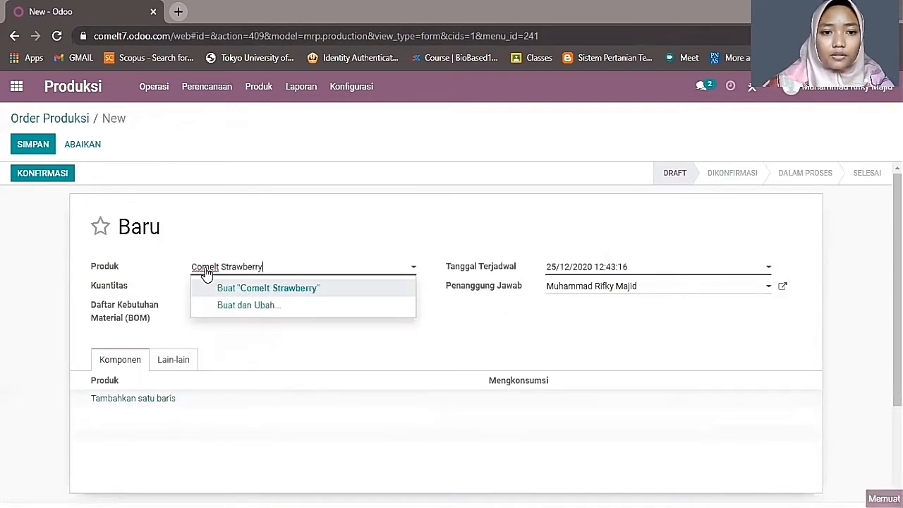
left_click(269, 307)
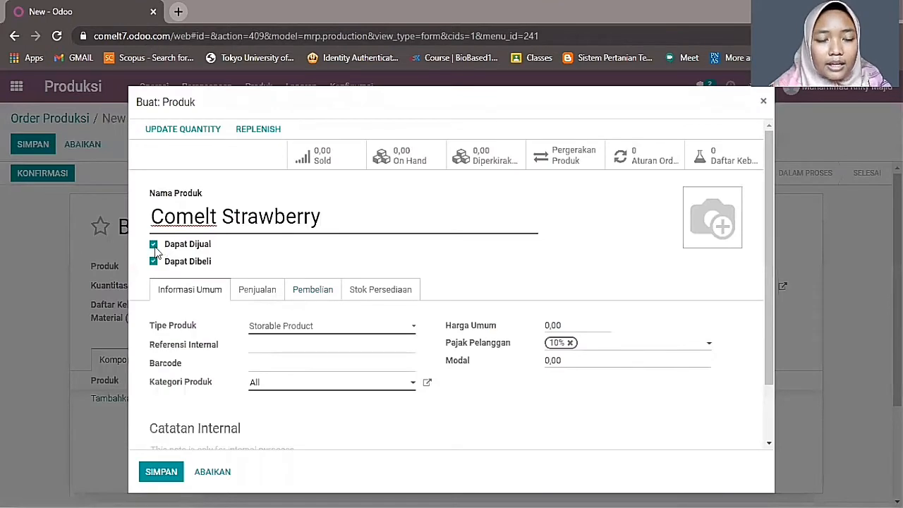
left_click(153, 261)
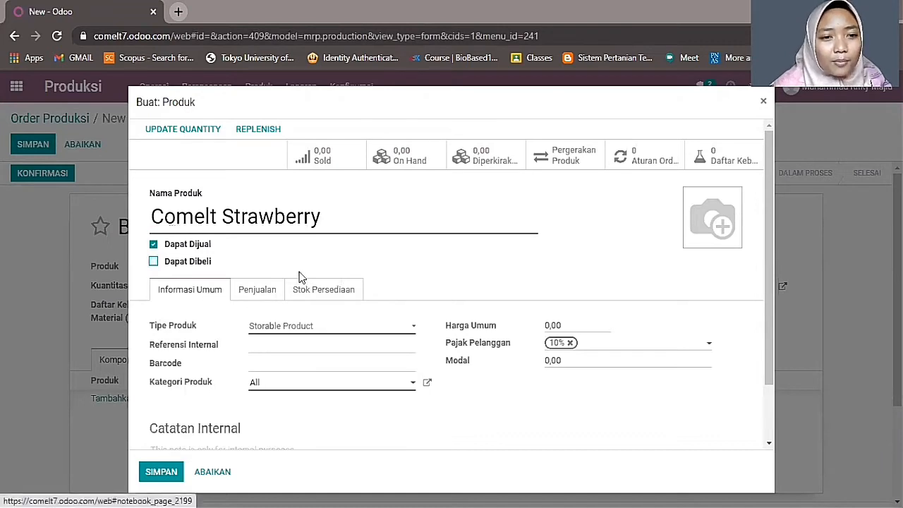
left_click(302, 329)
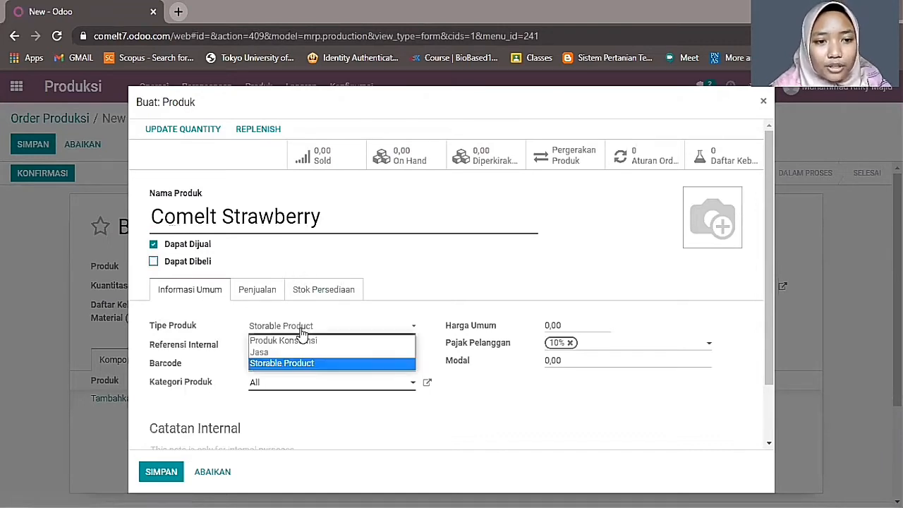
left_click(303, 342)
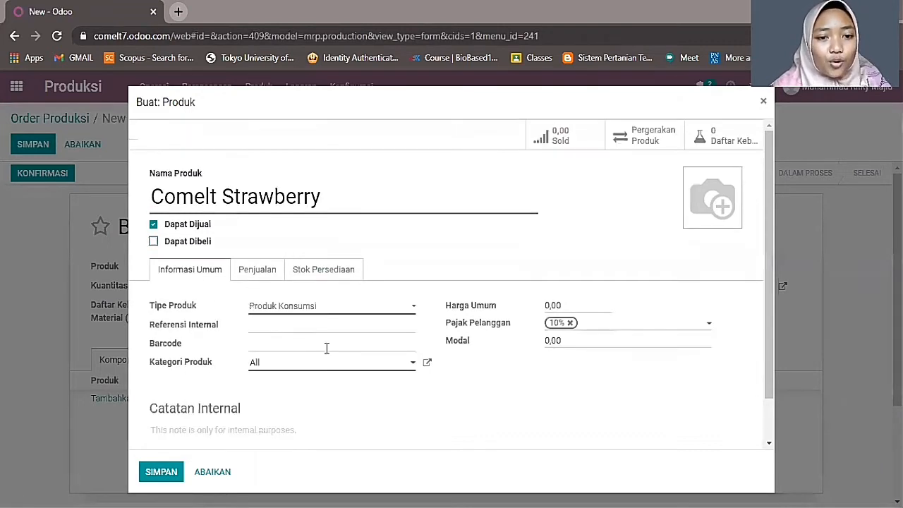
left_click(572, 305)
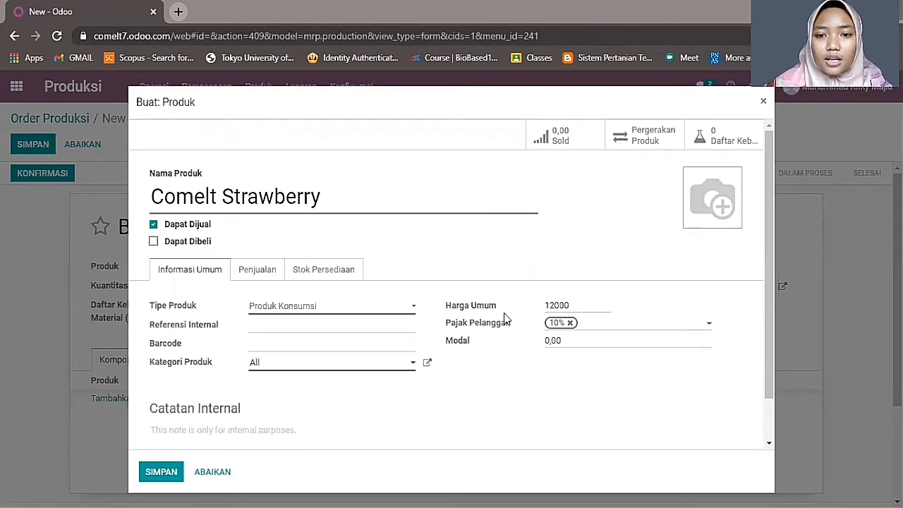
left_click(569, 342)
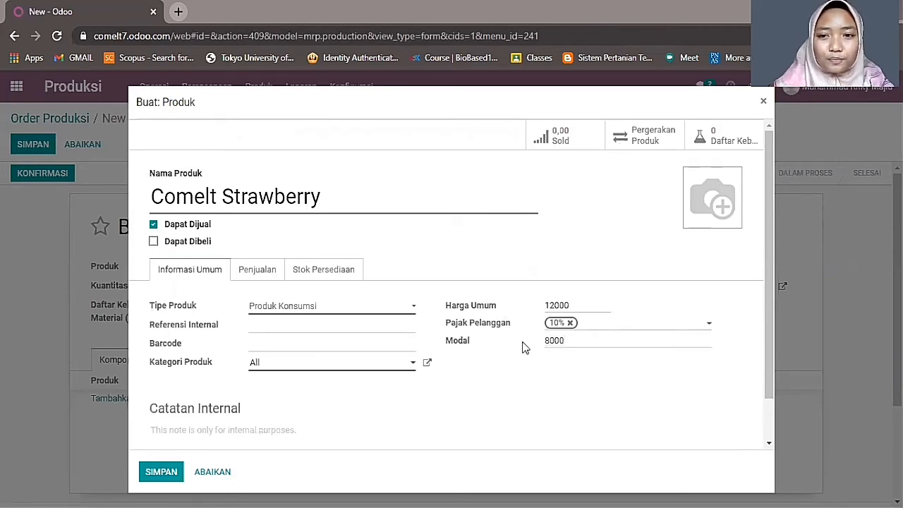
left_click(162, 472)
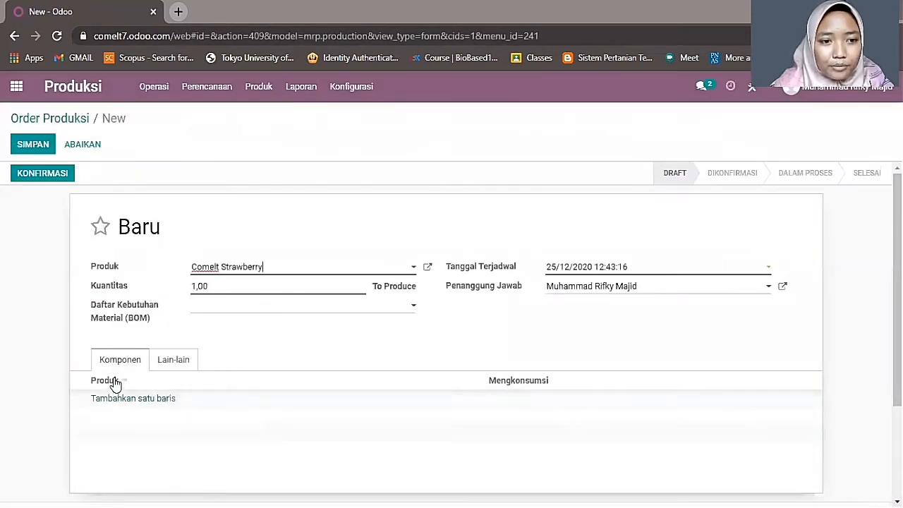
- Add Susu kental manis and Bubuk Strawberry as the order's two component lines
left_click(111, 399)
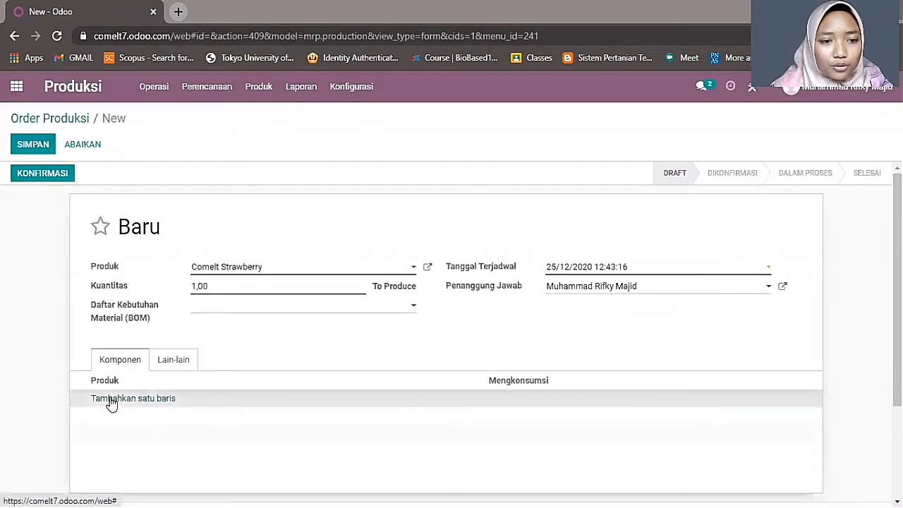
left_click(117, 401)
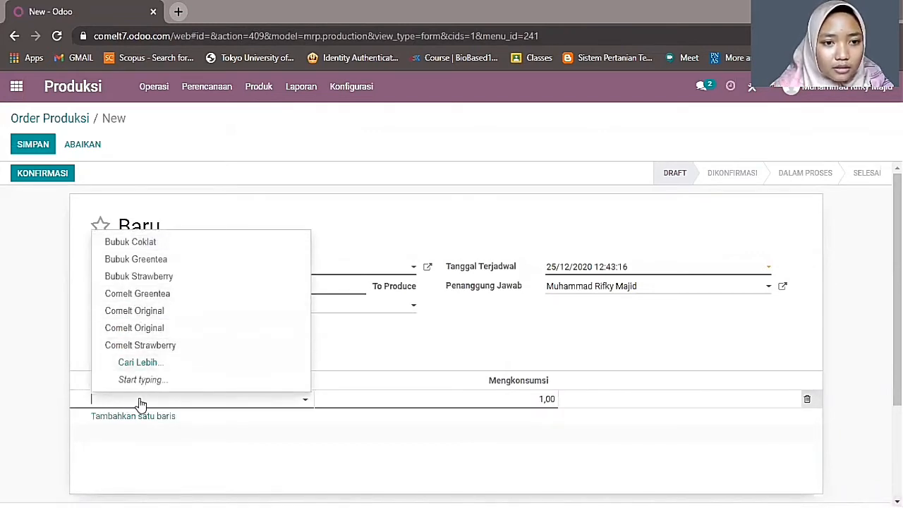
left_click(141, 361)
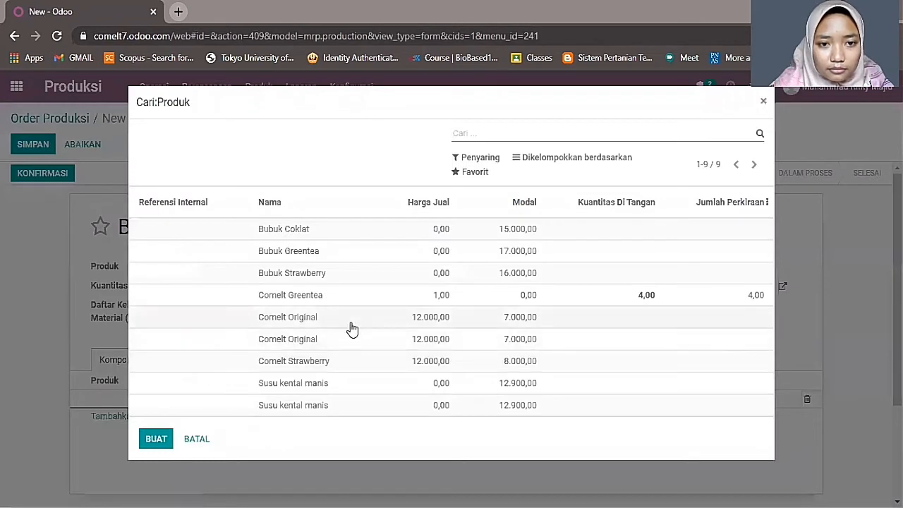
left_click(311, 384)
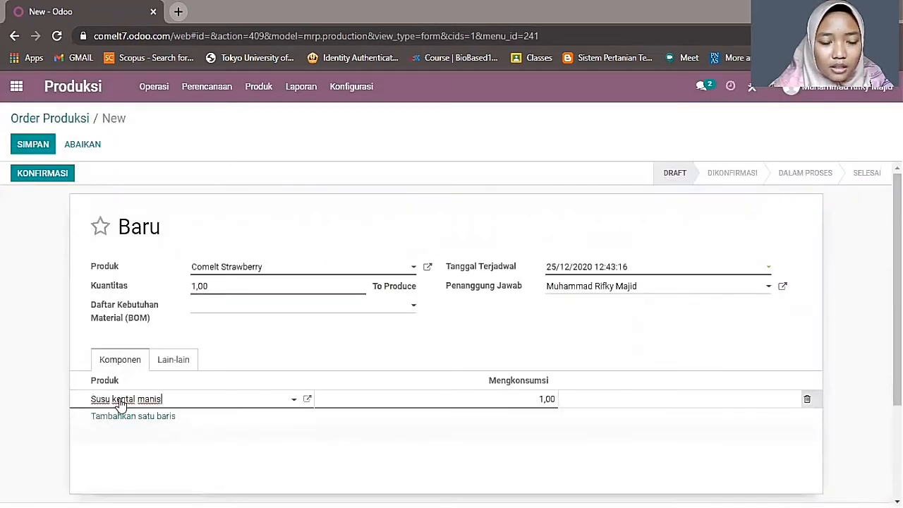
left_click(152, 417)
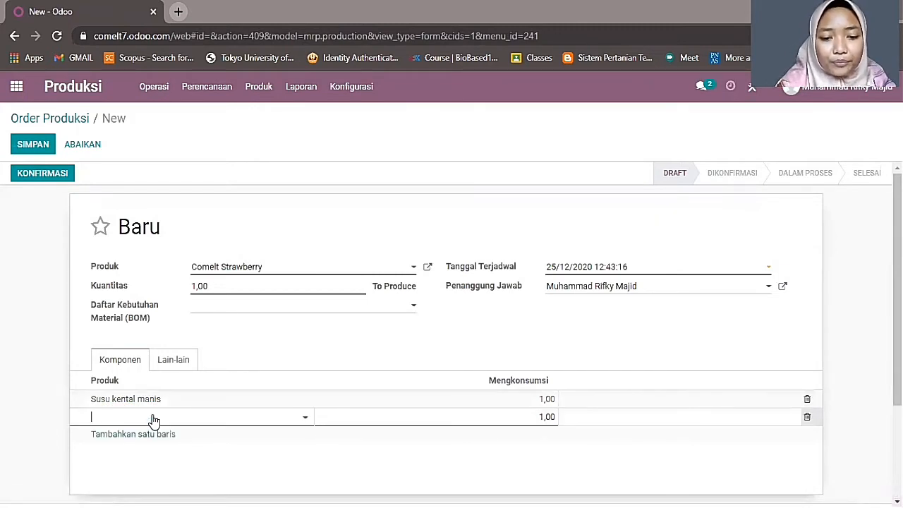
type("bubu")
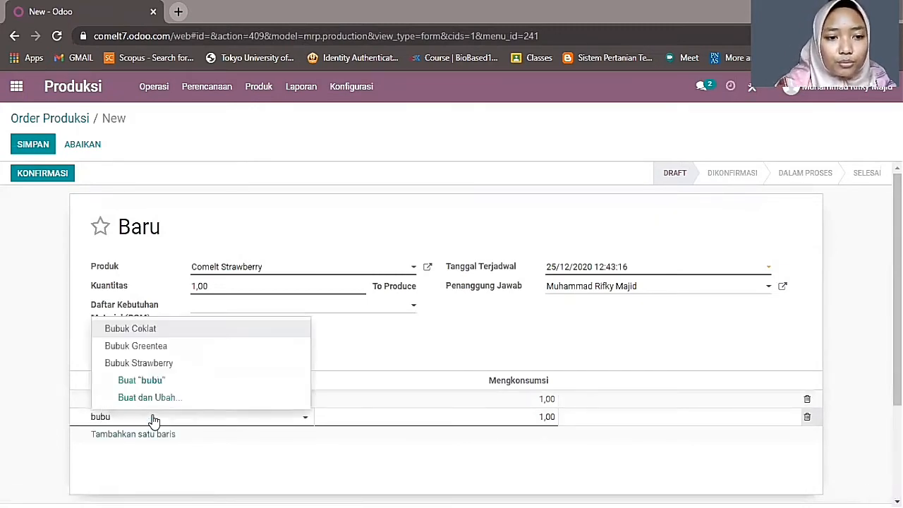
left_click(177, 363)
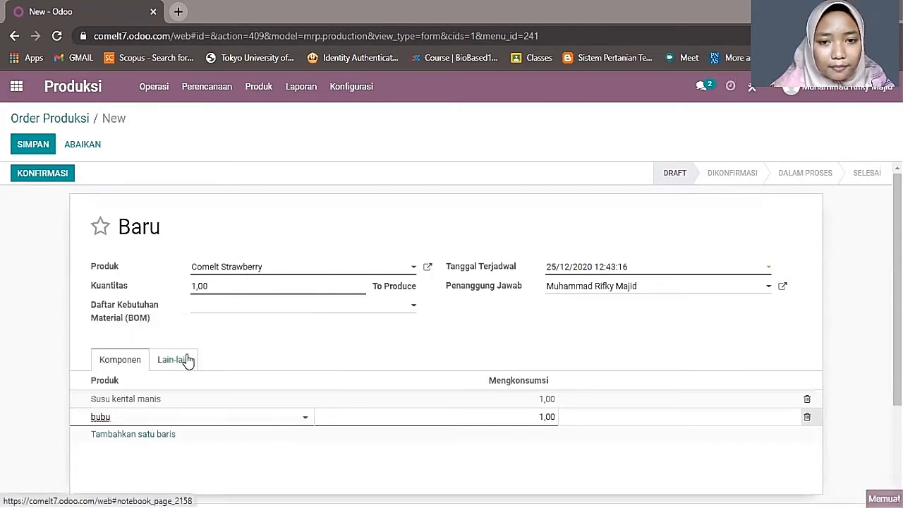
left_click_drag(215, 286, 157, 295)
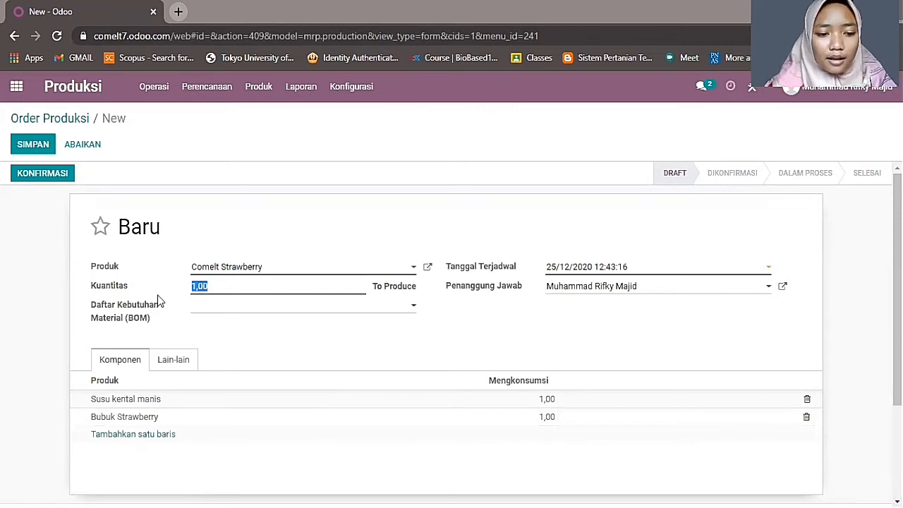
- Set the quantity to 12 with scheduled date 25/12/2020, then confirm the production order
type("12")
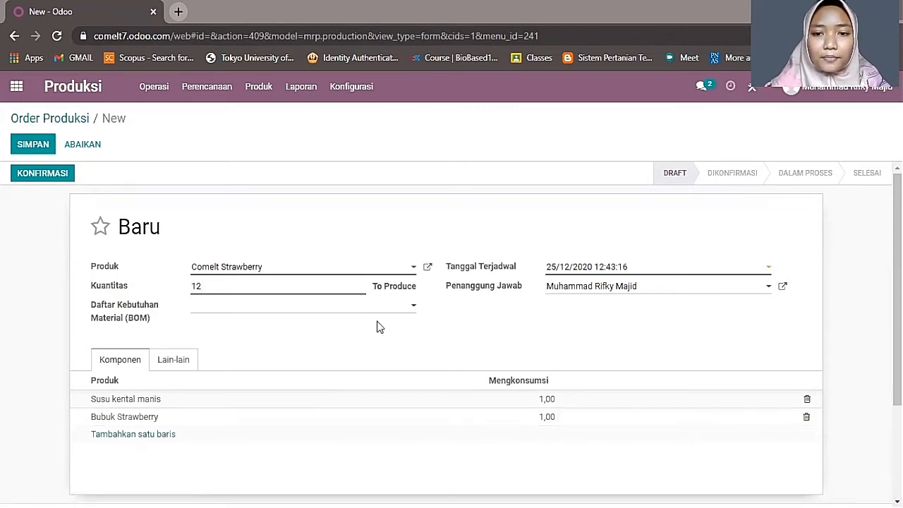
left_click(577, 271)
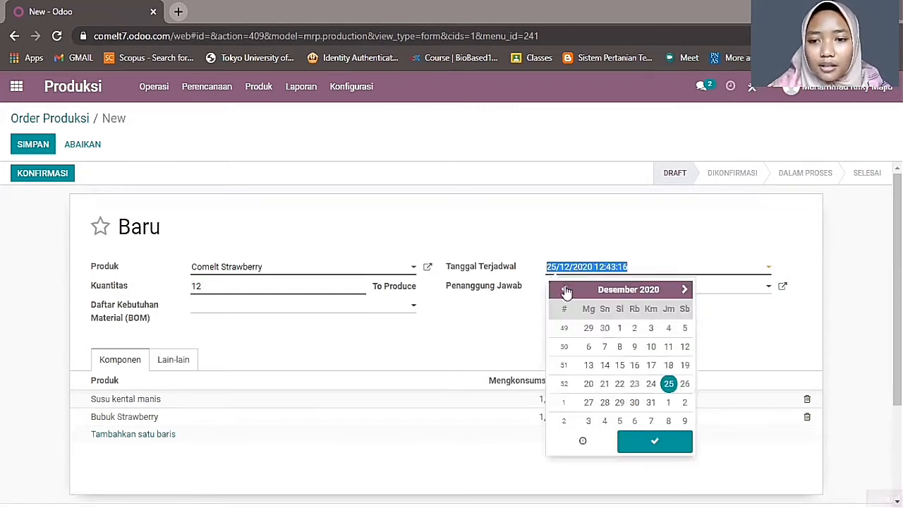
left_click(683, 388)
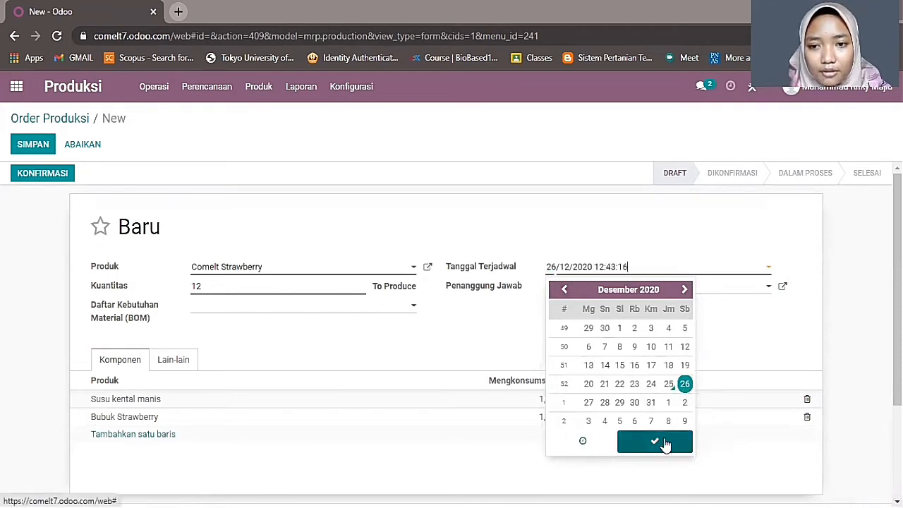
left_click(663, 442)
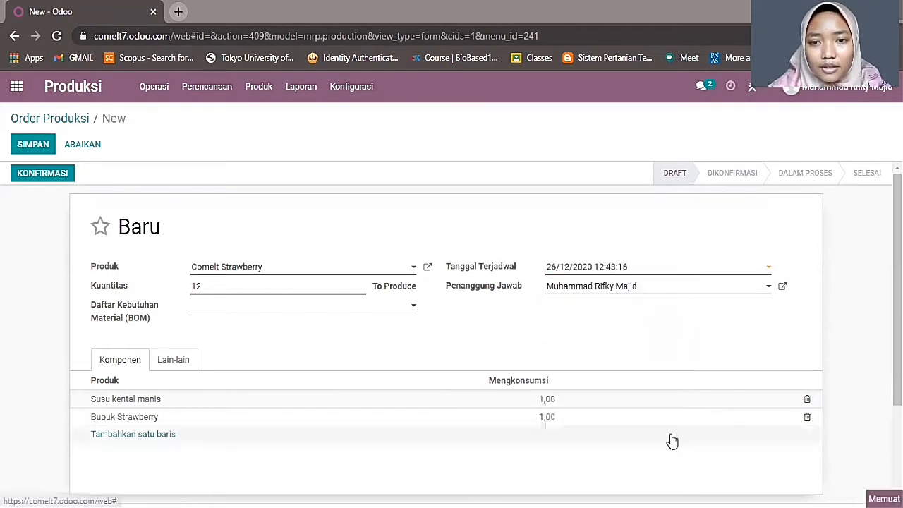
left_click(632, 271)
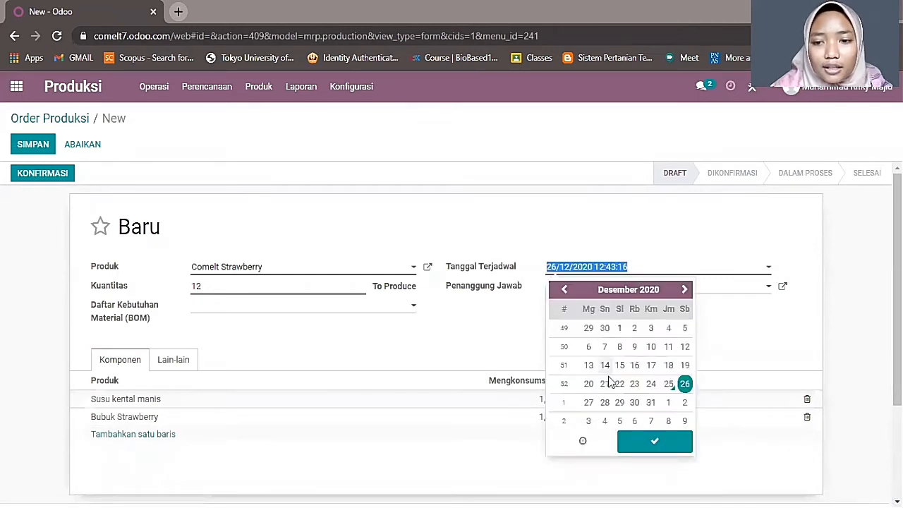
left_click(668, 383)
left_click(667, 446)
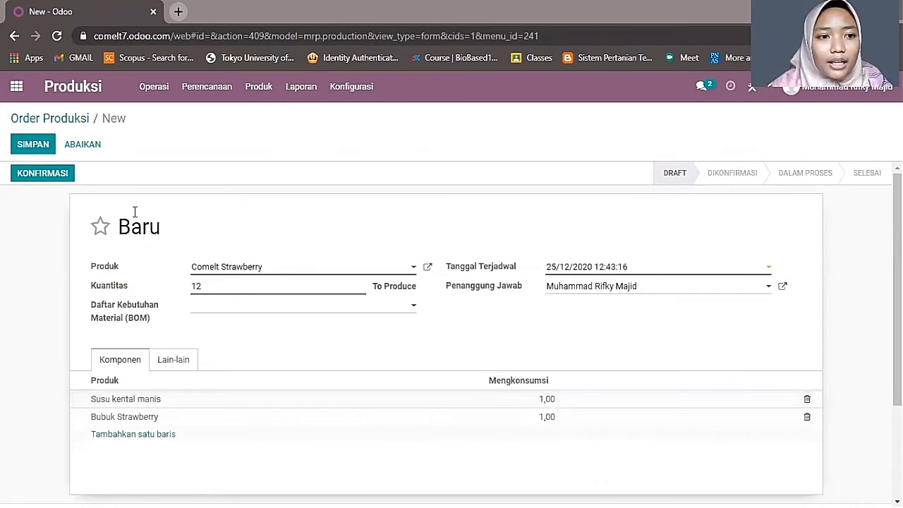
left_click(60, 177)
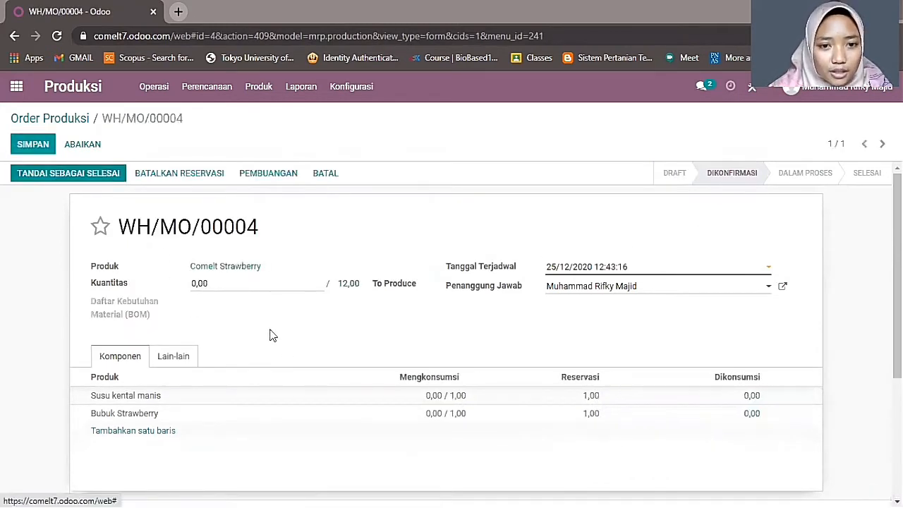
- Record 12 units produced, mark WH/MO/00004 done, save, and open the Production Orders report
left_click_drag(211, 285, 157, 309)
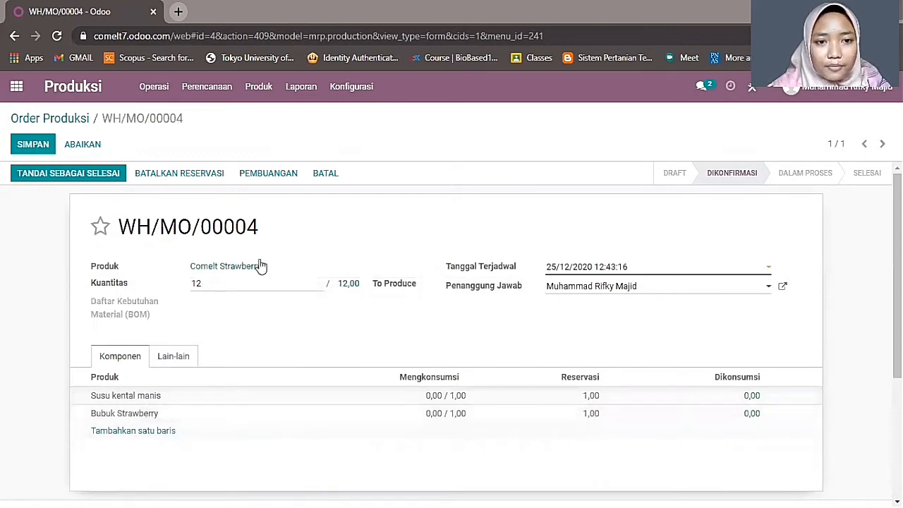
left_click(102, 180)
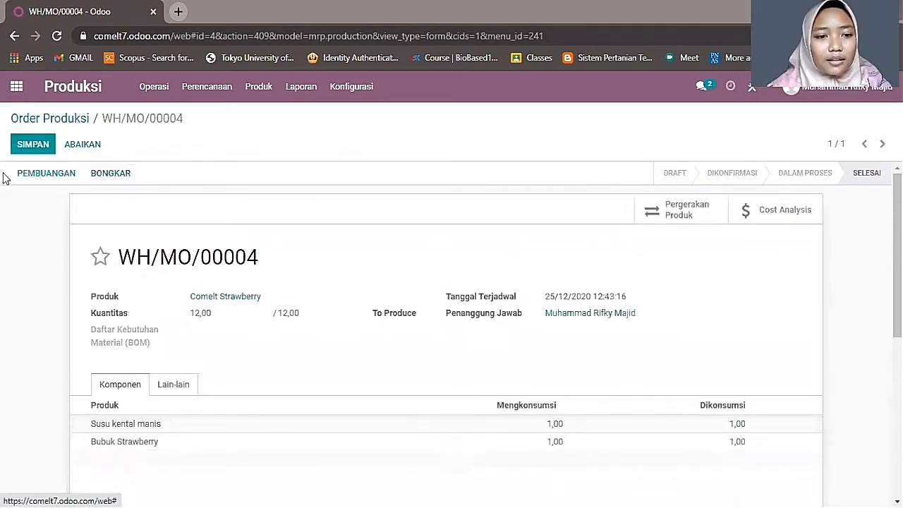
left_click(32, 144)
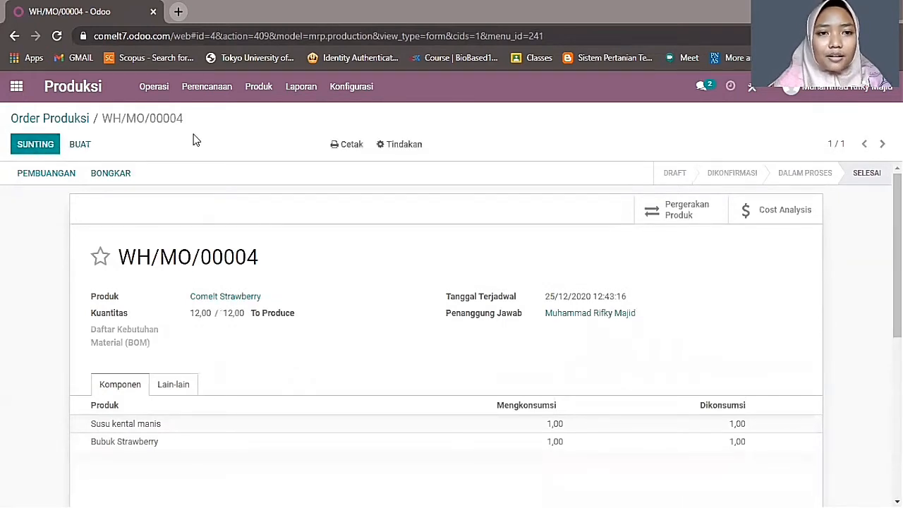
left_click(300, 86)
left_click(315, 119)
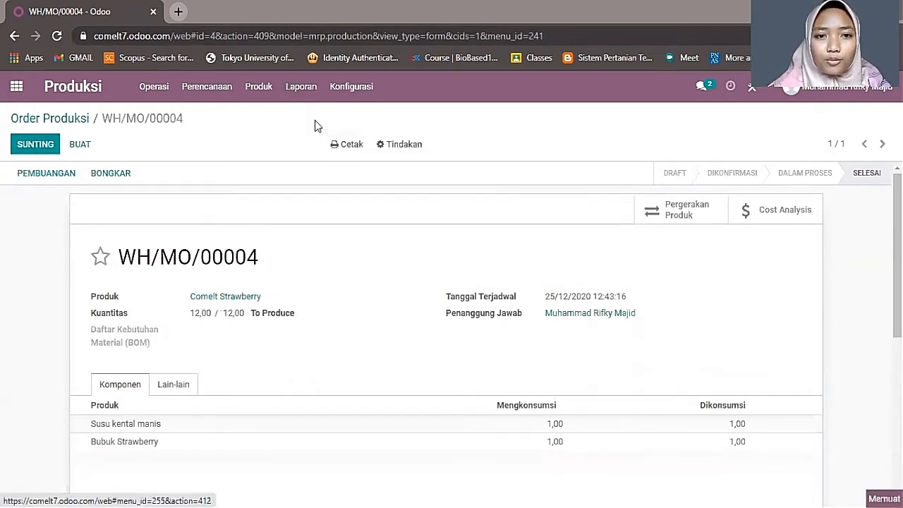
- Pivot the report, list the four orders behind the 32,00 total, and export them all
left_click(881, 143)
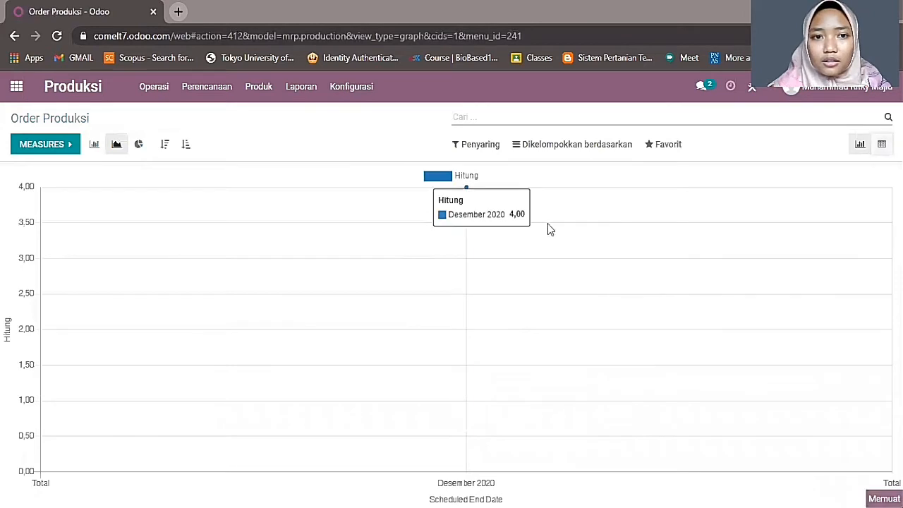
left_click(129, 208)
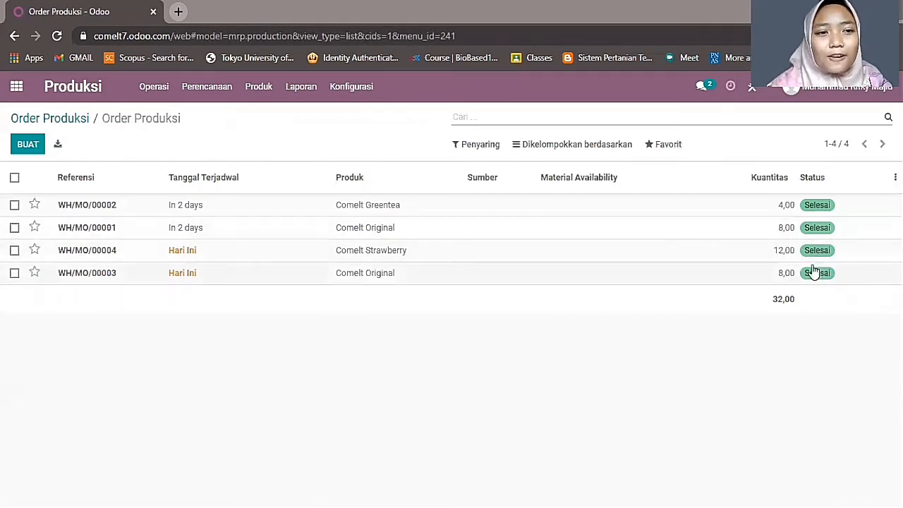
left_click(60, 145)
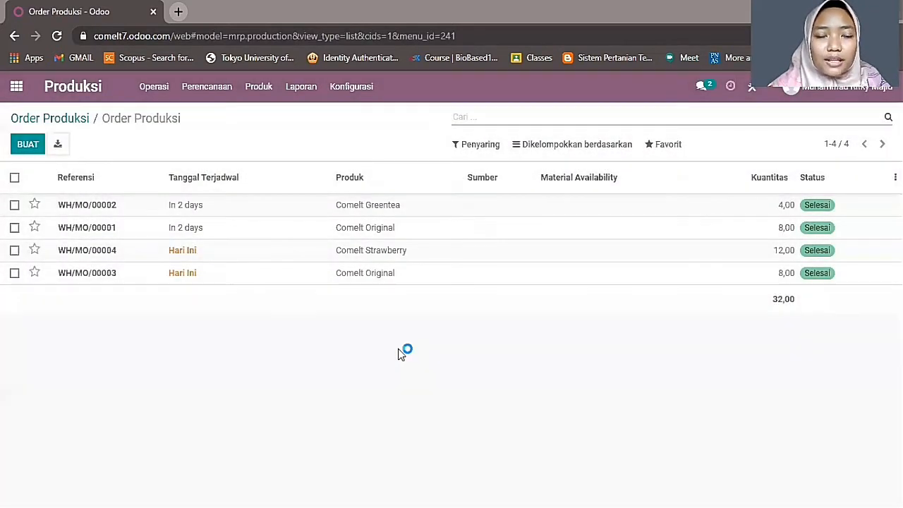
scroll(397, 353, "down", 2)
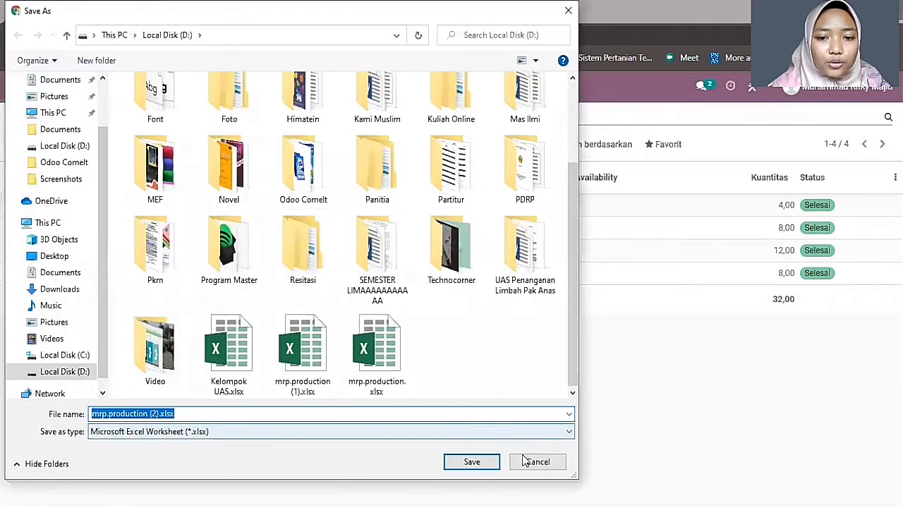
- Save the export as mrp.production (2).xlsx and open the downloaded spreadsheet
left_click(471, 462)
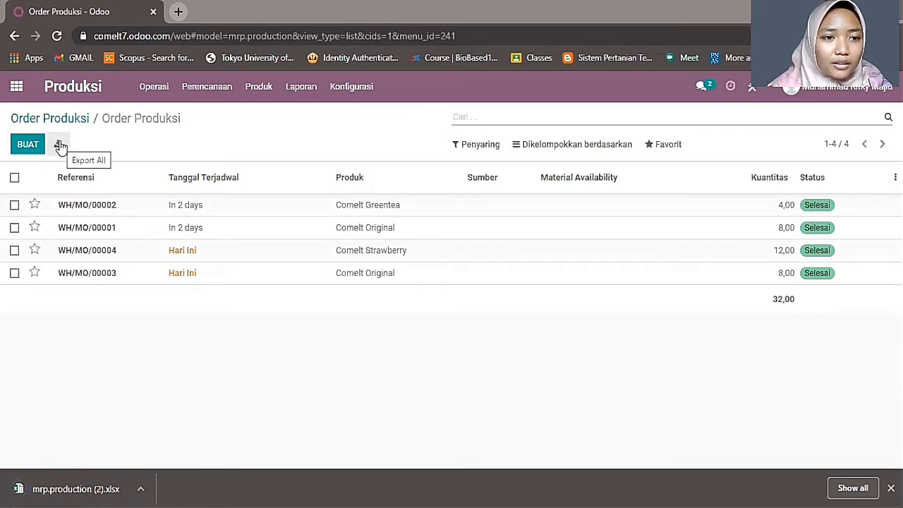
left_click(70, 489)
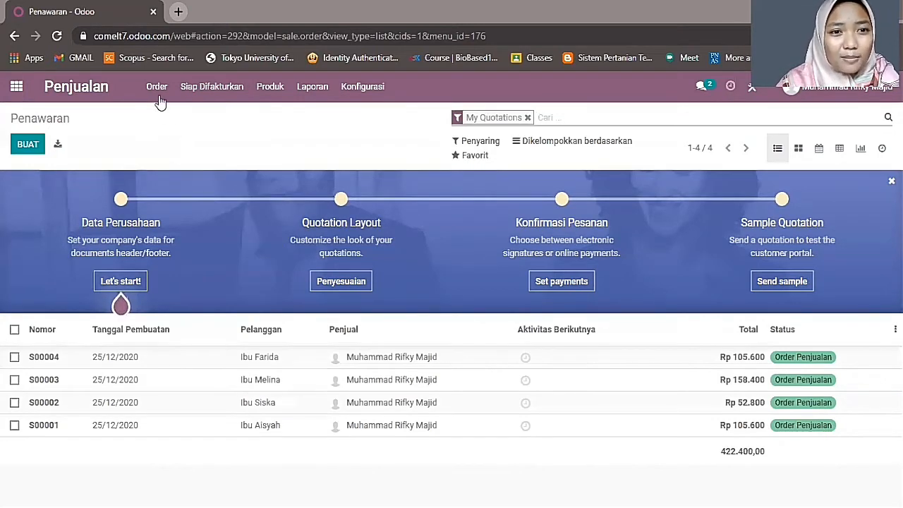
- Look through the Sales menus, then create a blank quotation from the Quotations list
left_click(191, 95)
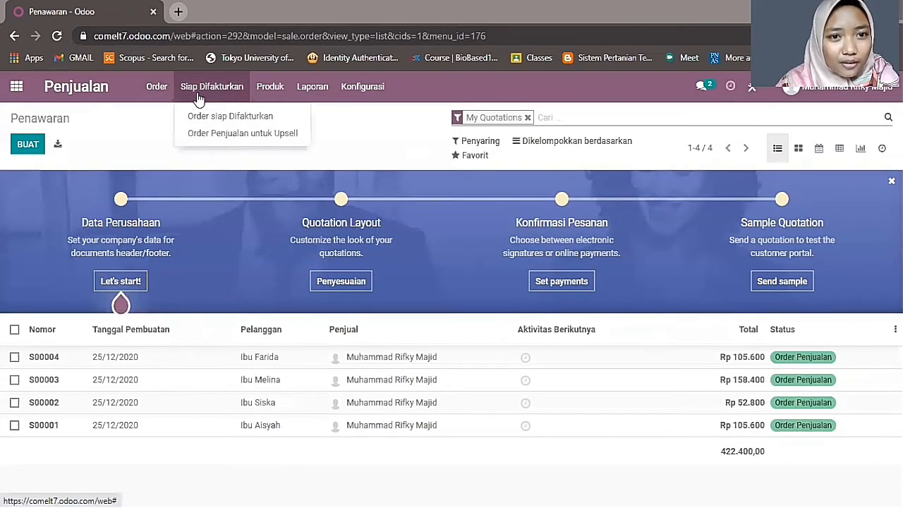
mouse_move(282, 102)
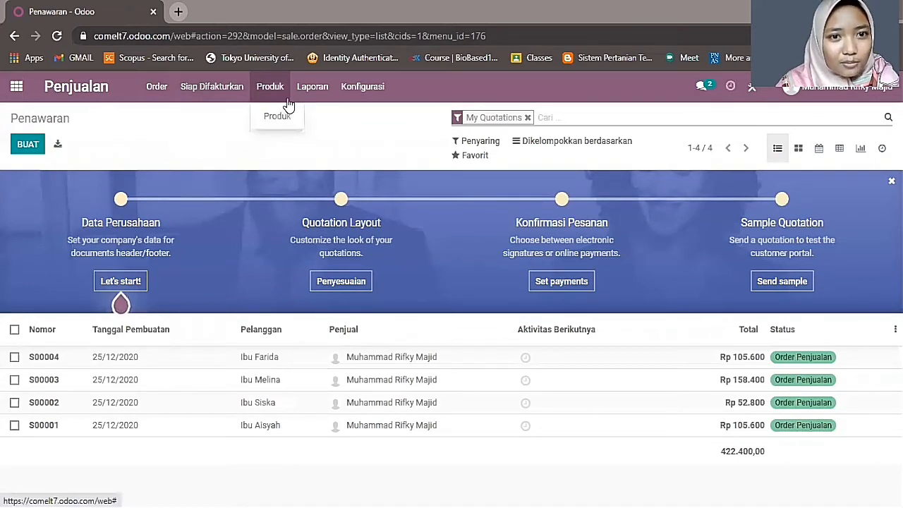
left_click(356, 87)
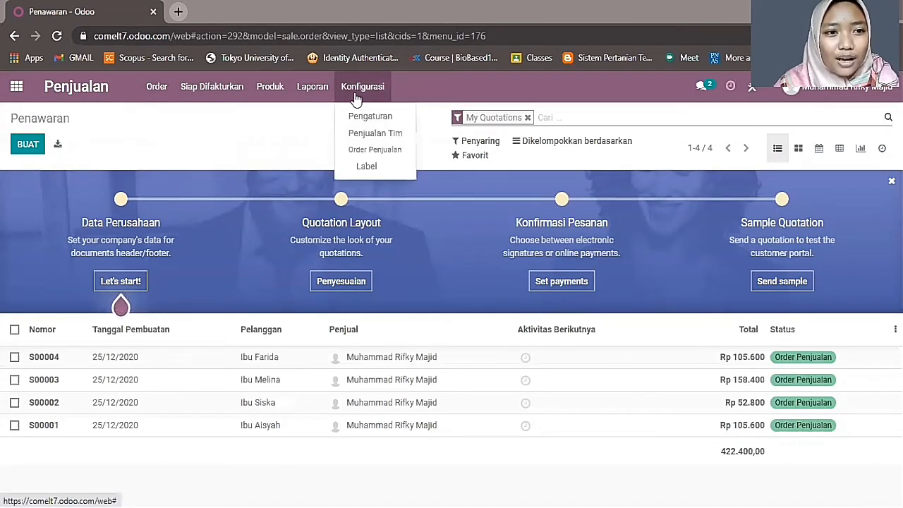
left_click(215, 146)
left_click(160, 93)
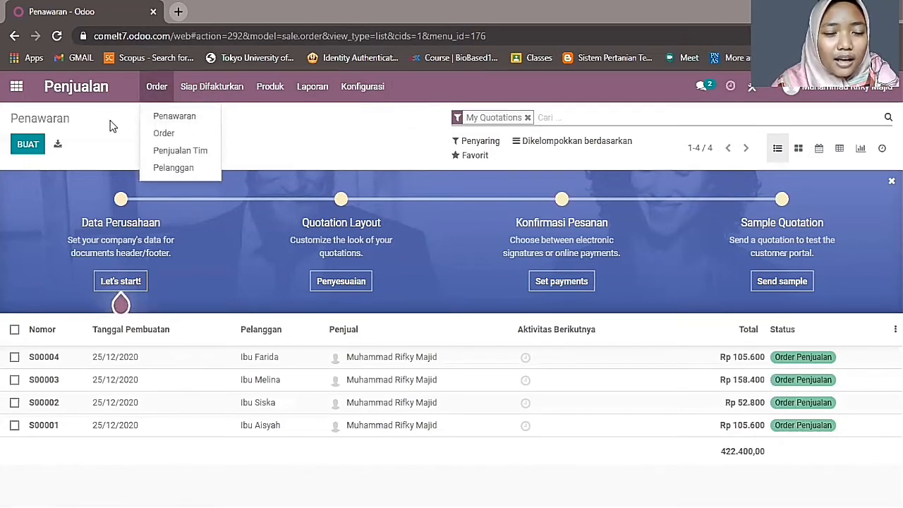
left_click(124, 149)
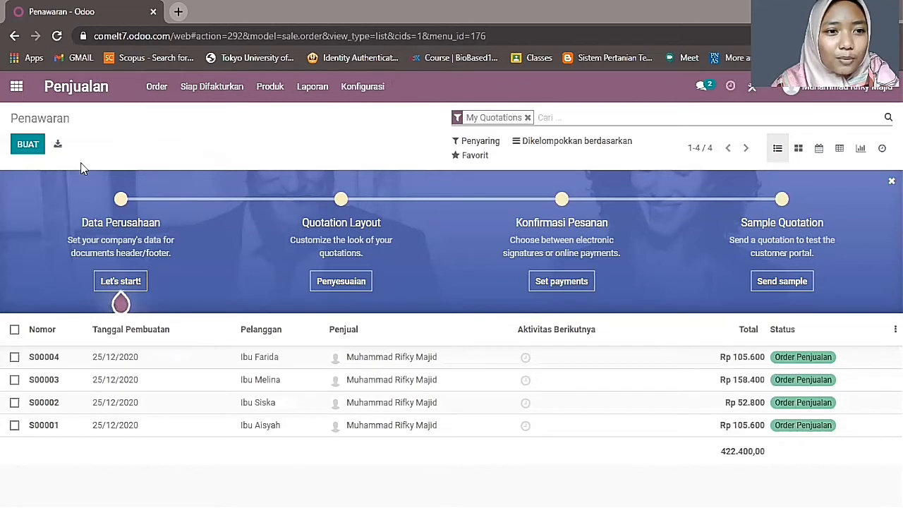
left_click(28, 146)
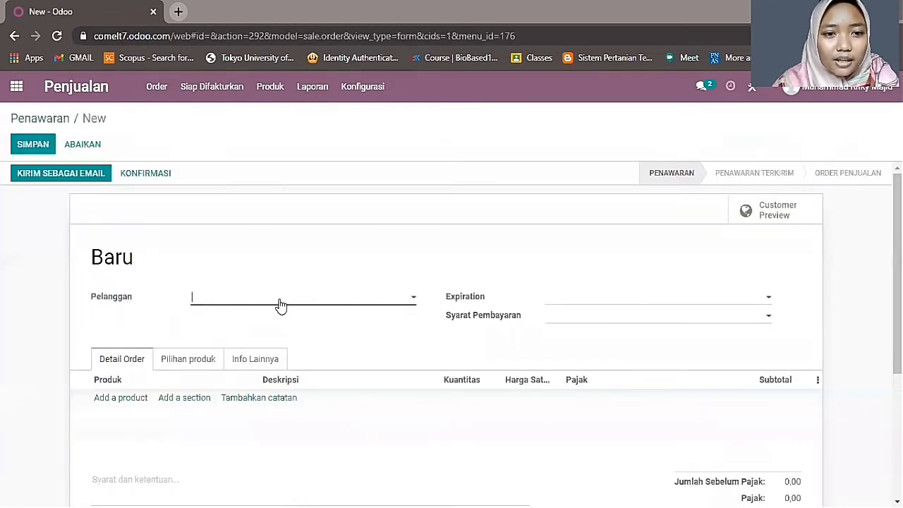
- Create a new customer, set expiration 26/12/2020 and Kontan payment terms, and add a product line
type("Ibu")
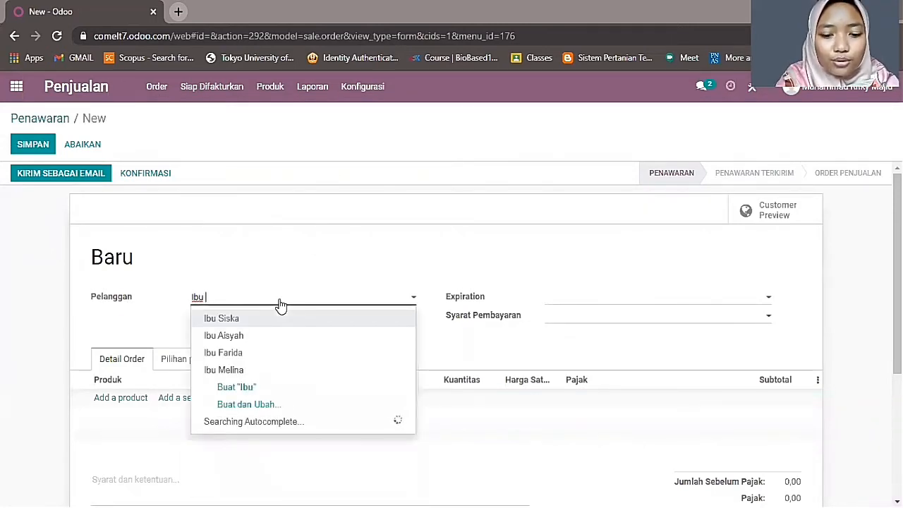
type(" Siti")
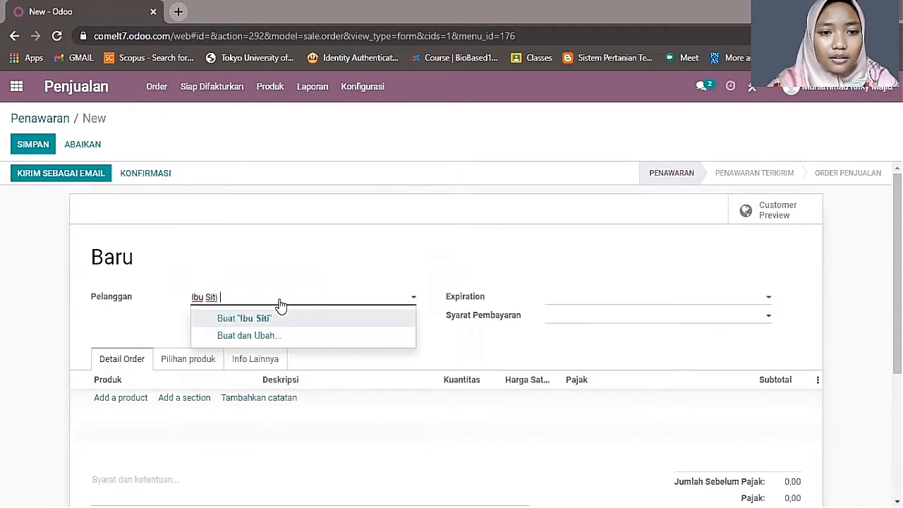
left_click(267, 319)
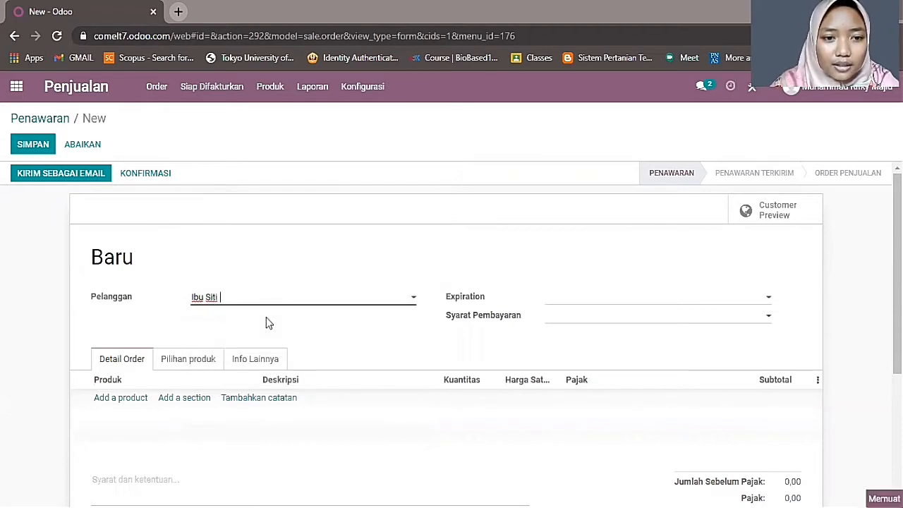
left_click(582, 302)
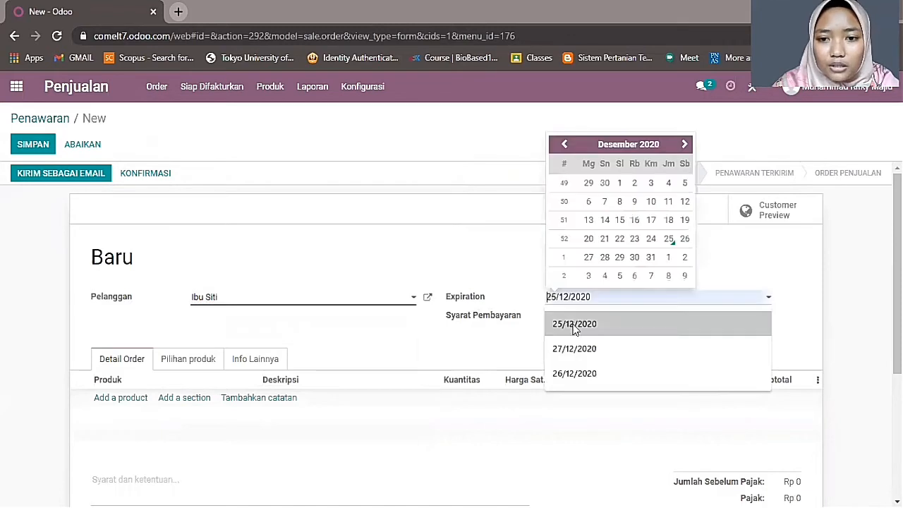
left_click(687, 242)
left_click(567, 319)
left_click(568, 336)
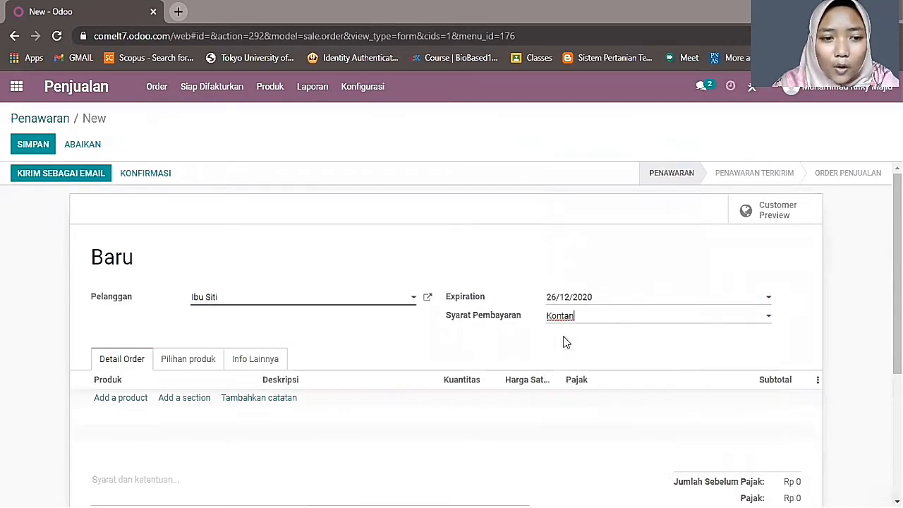
left_click(115, 403)
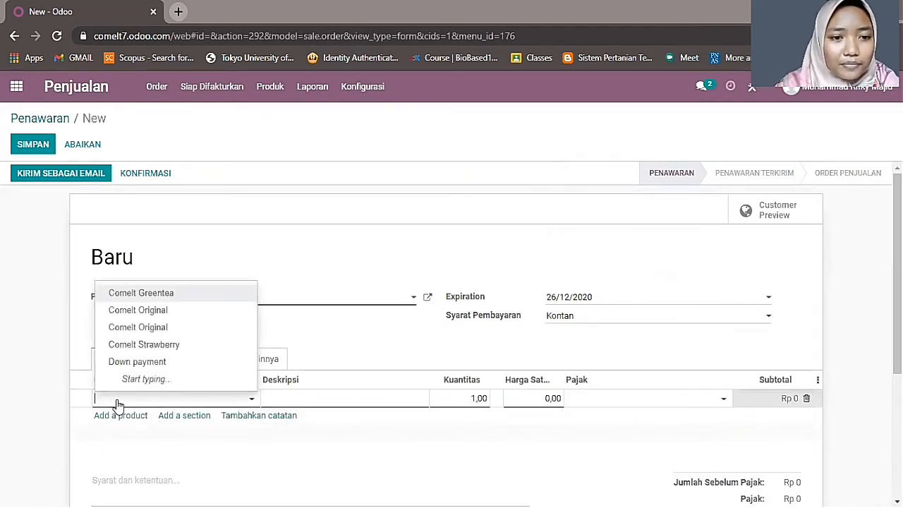
- Fill the line with Comelt Greentea, 8 units at 12000 each, giving Rp 105.600
left_click(179, 298)
left_click(469, 400)
type("8")
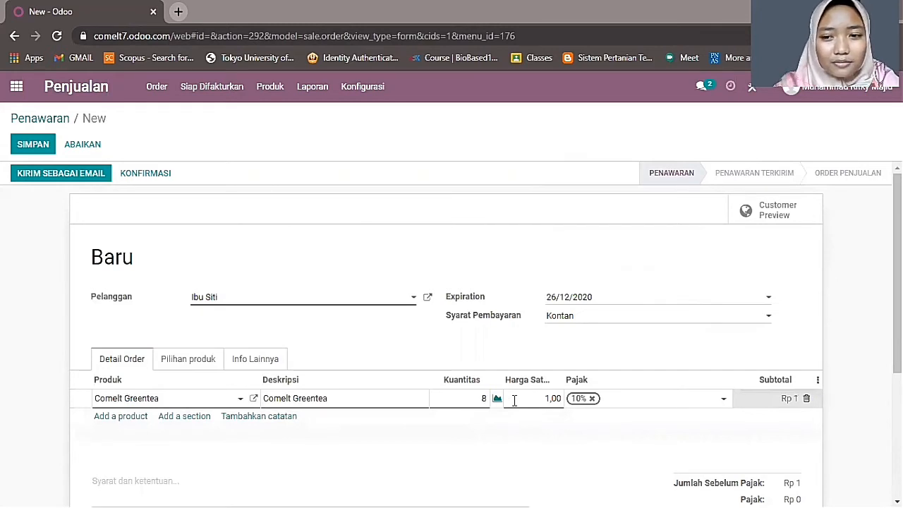
left_click_drag(539, 398, 572, 411)
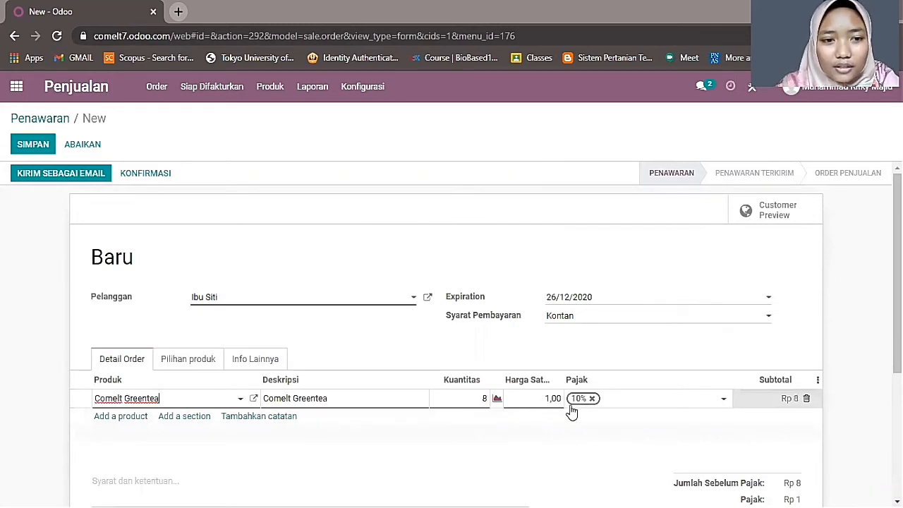
left_click(540, 399)
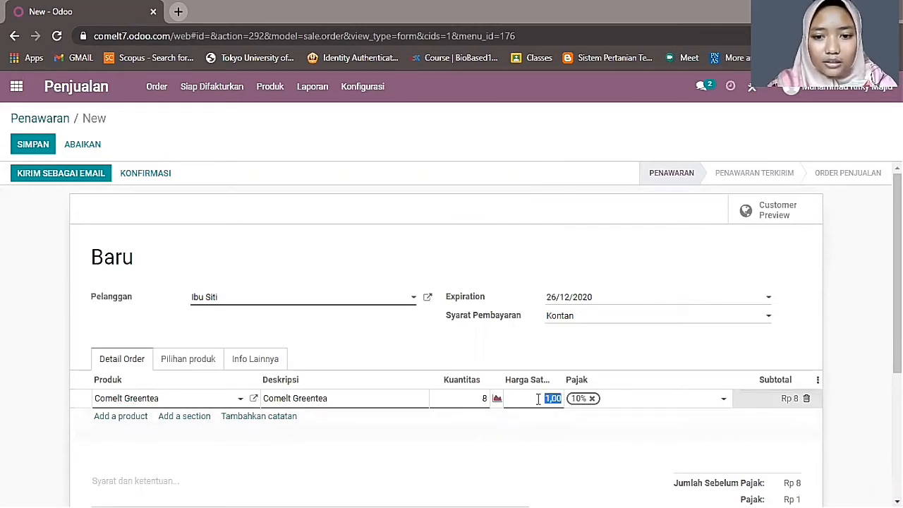
type("12000")
left_click(521, 423)
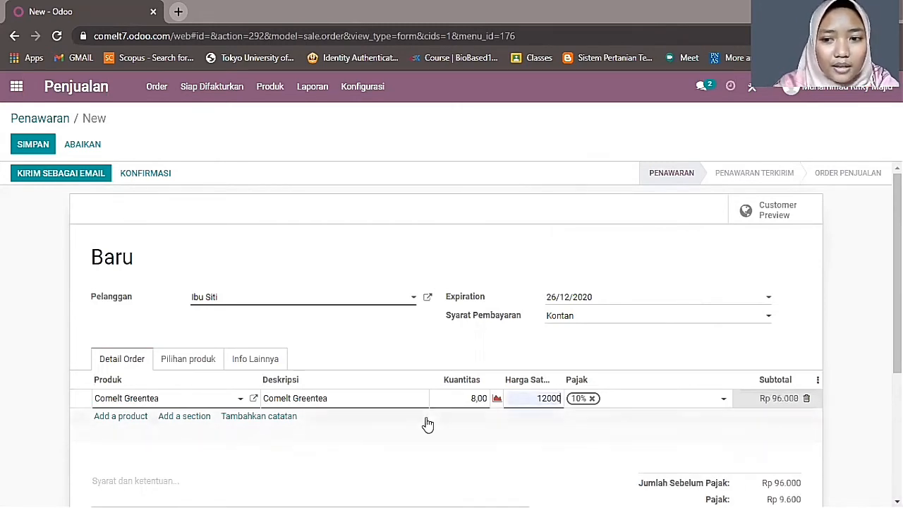
scroll(448, 412, "down", 3)
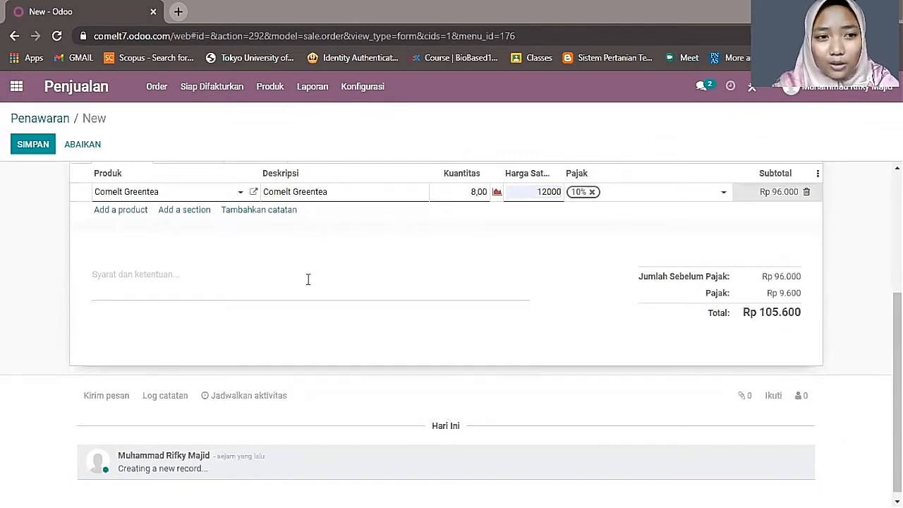
scroll(339, 291, "up", 3)
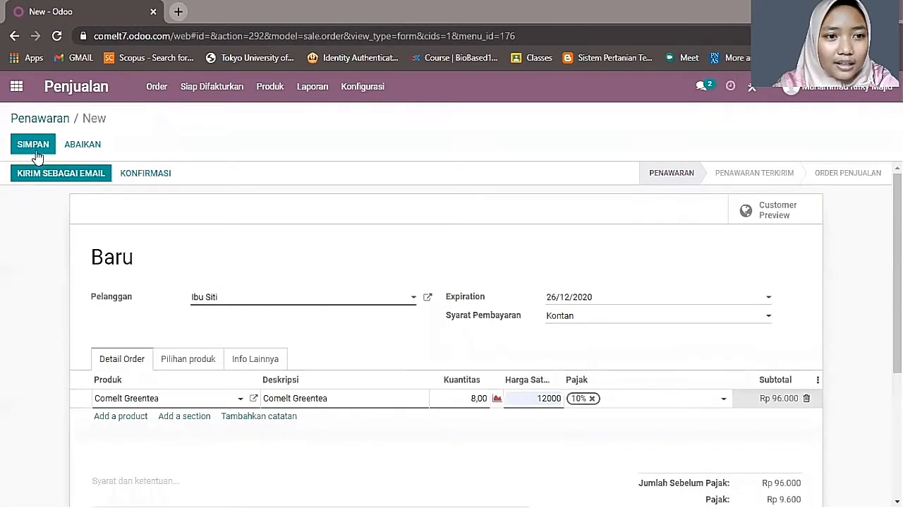
- Confirm the quotation as S00005 and save the customer's e-mail address for the order e-mail
left_click(145, 175)
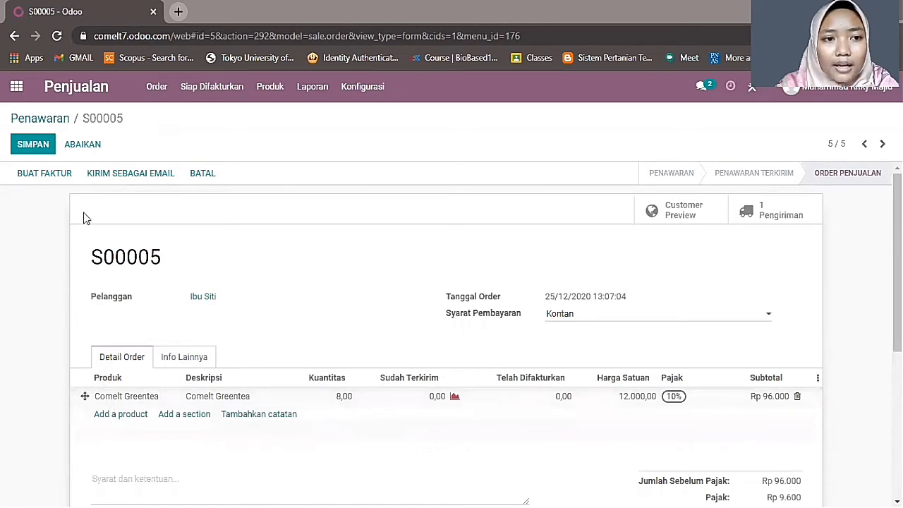
left_click(104, 175)
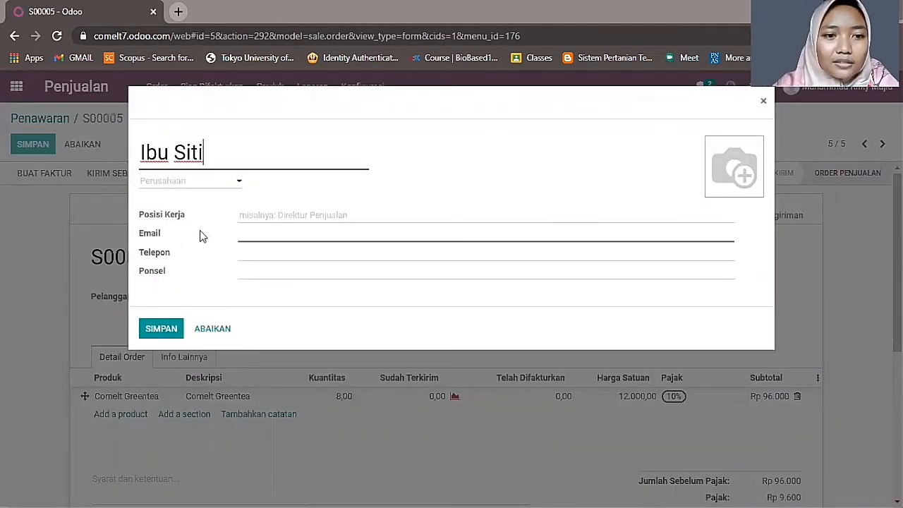
left_click(244, 234)
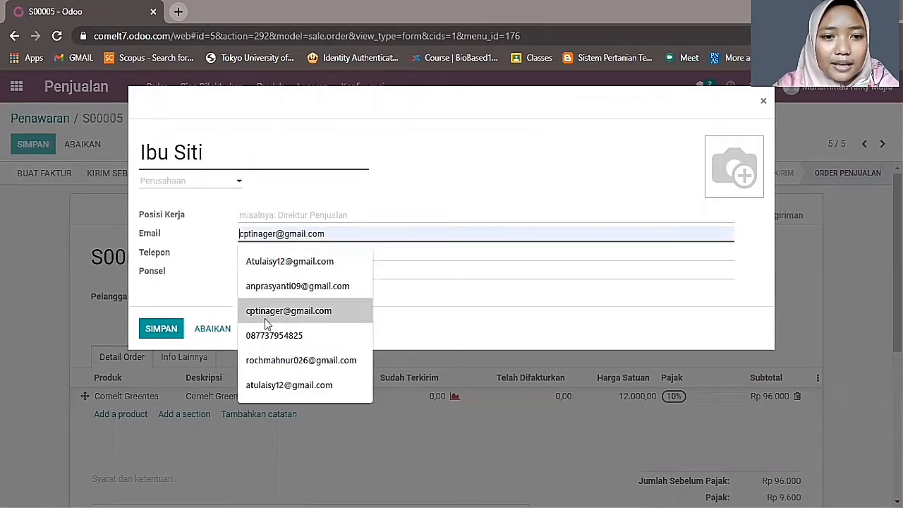
left_click(276, 261)
left_click(164, 330)
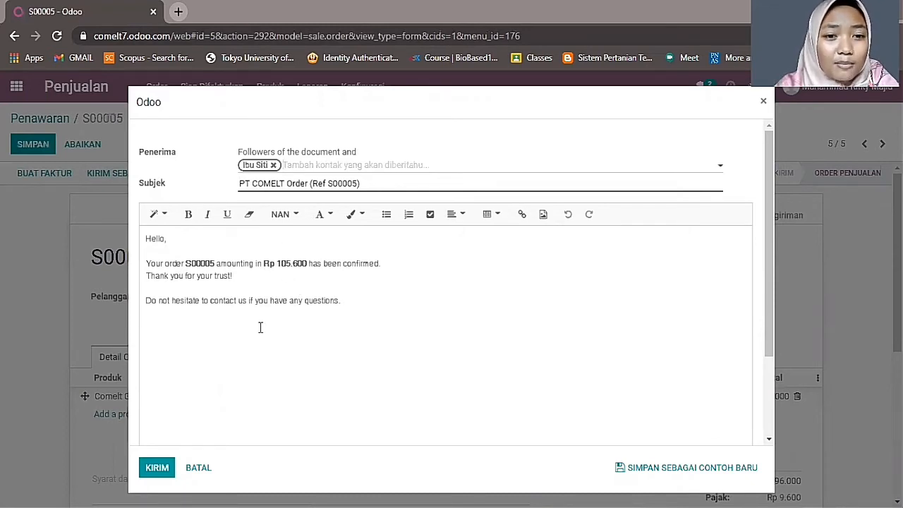
- Check the S00005.pdf attachment and send the S00005 order confirmation e-mail to the customer
scroll(260, 327, "down", 2)
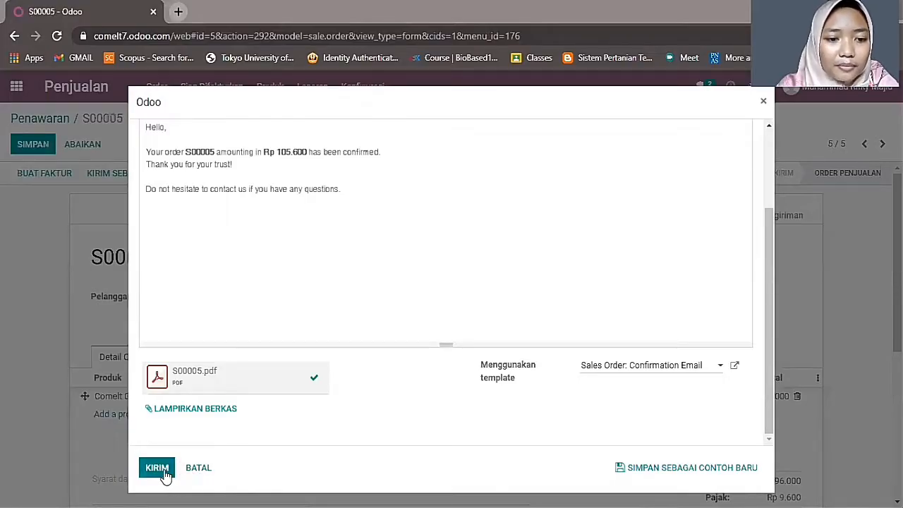
left_click(164, 472)
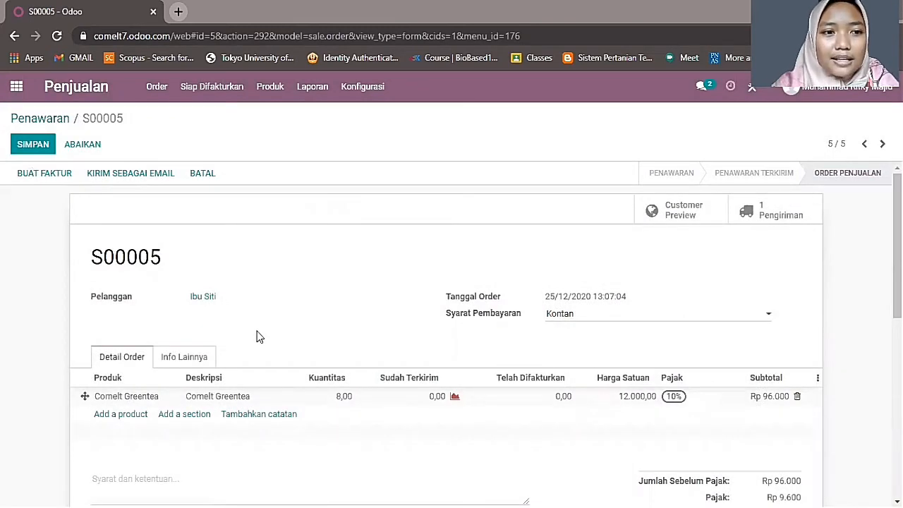
- Save S00005, review the five orders in the Quotations list, and reopen S00005
left_click(36, 148)
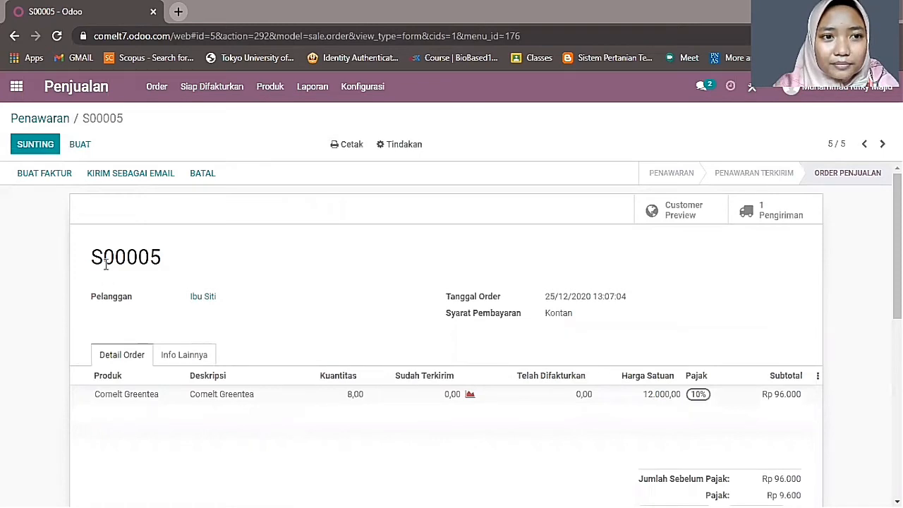
left_click(45, 117)
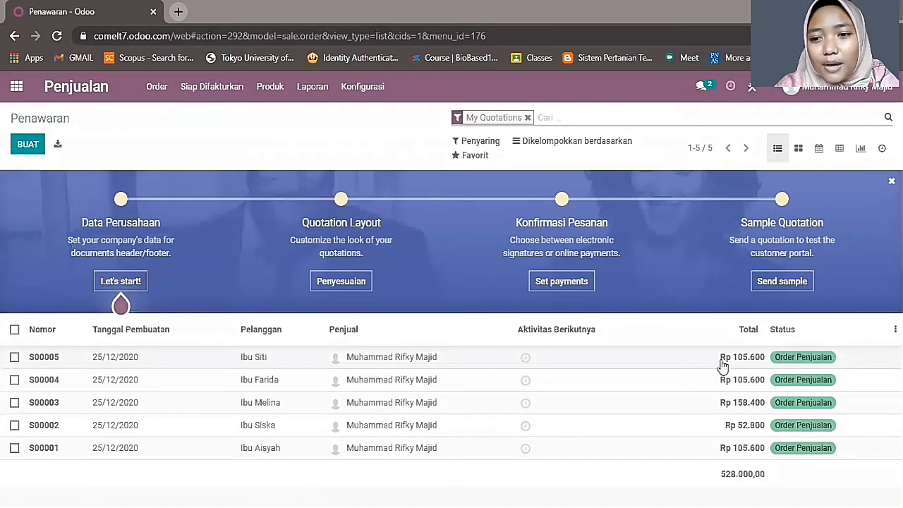
left_click(412, 358)
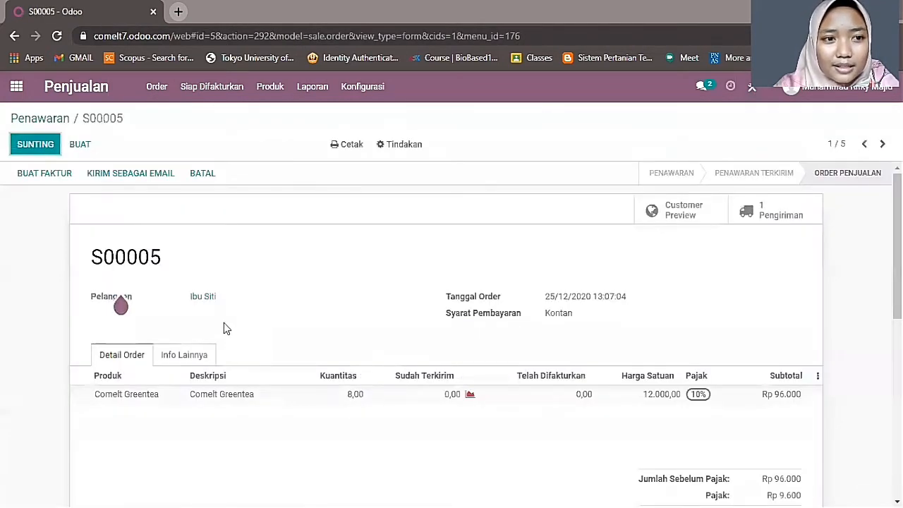
scroll(248, 309, "down", 3)
scroll(247, 309, "up", 2)
- Create a regular invoice for S00005 and open draft invoice INV/2020/12/0005
left_click(40, 177)
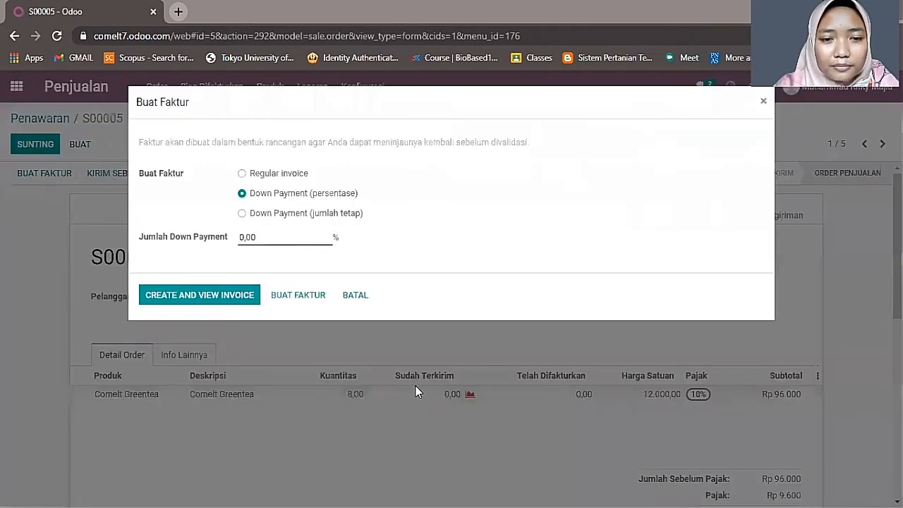
left_click(242, 173)
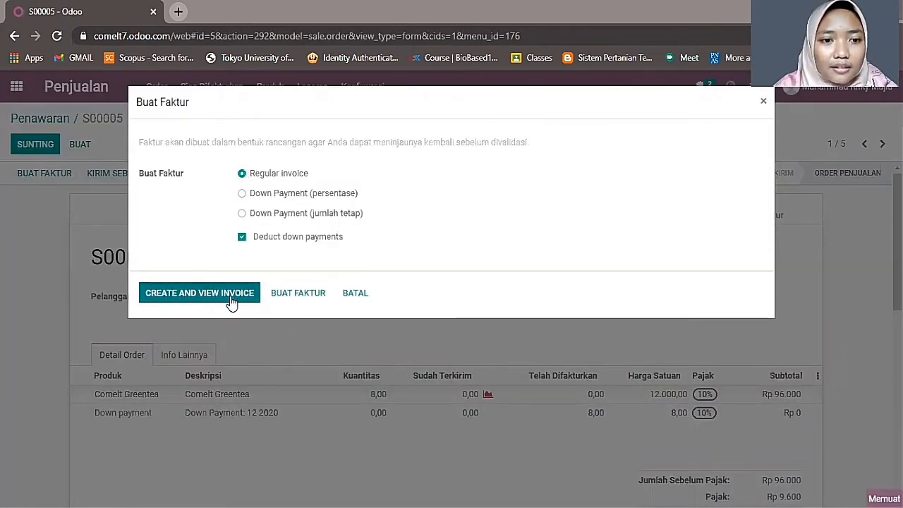
left_click(290, 295)
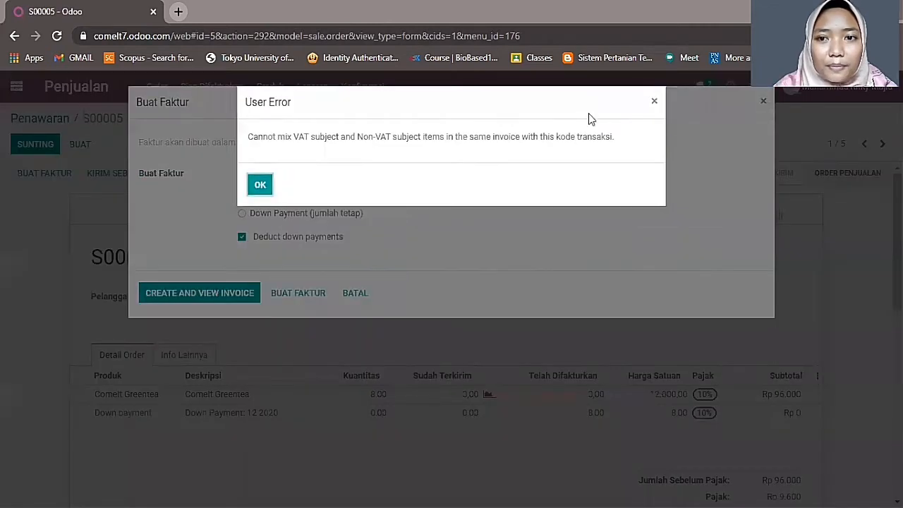
left_click(652, 103)
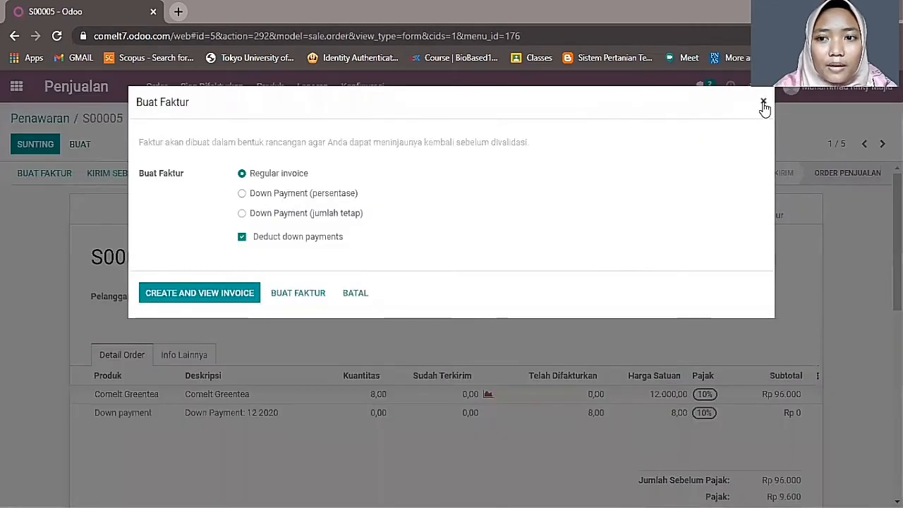
left_click(762, 101)
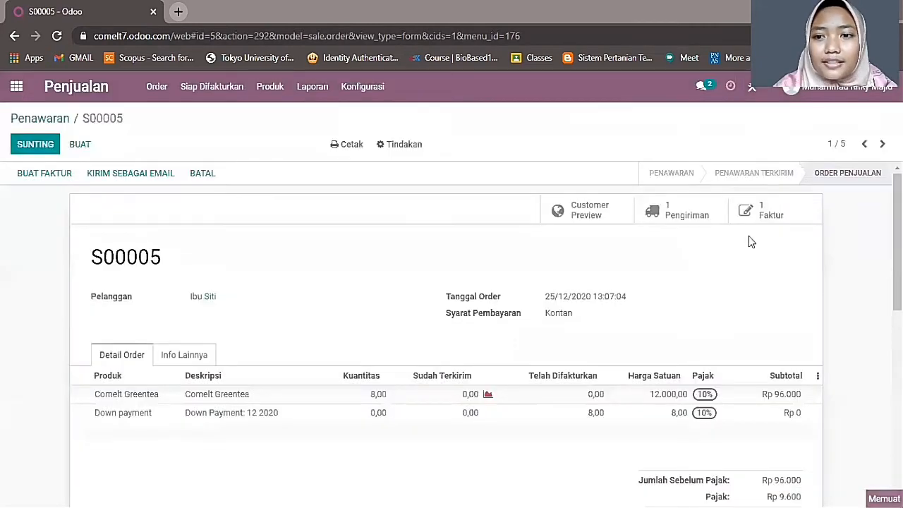
left_click(789, 219)
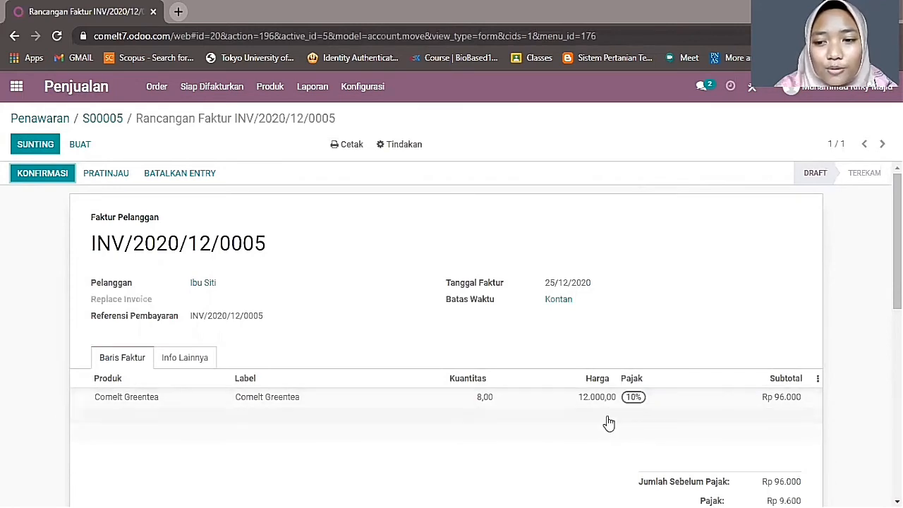
- Review invoice INV/2020/12/0005 and bring up its Send & Print e-mail for Rp 105.600
scroll(645, 416, "down", 3)
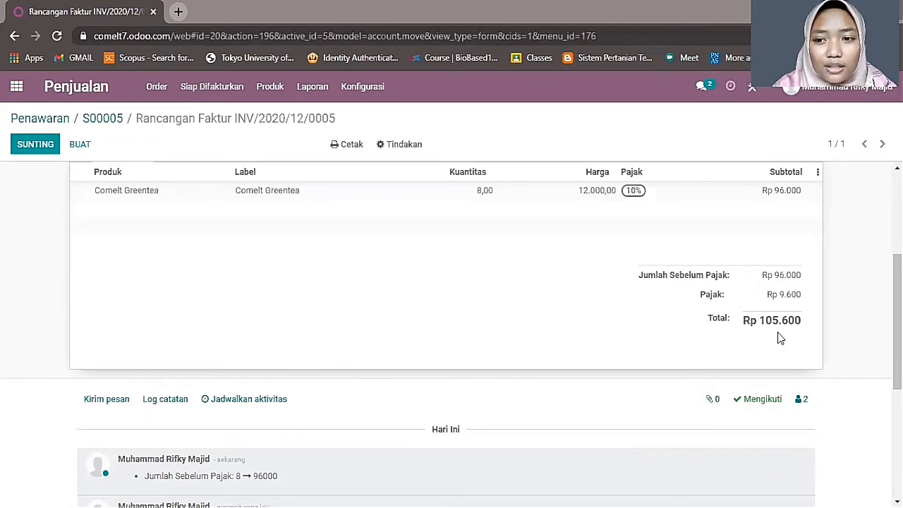
scroll(703, 339, "up", 3)
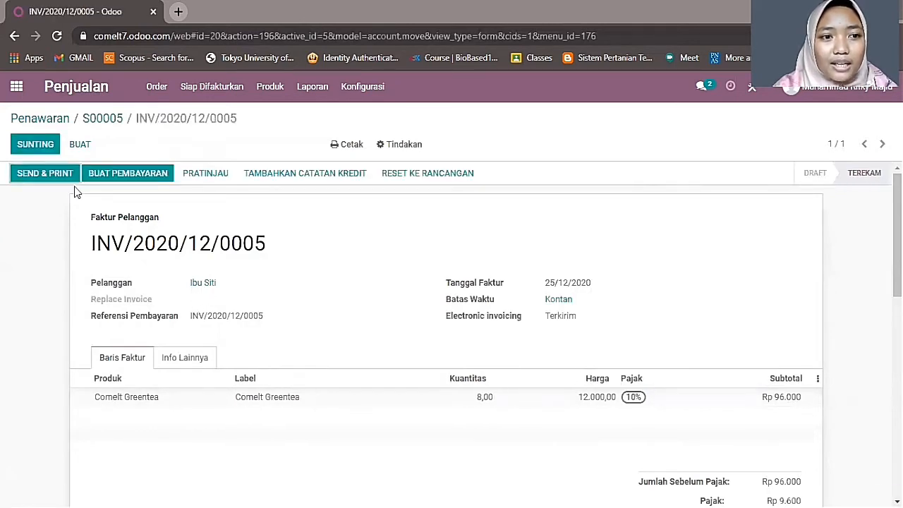
left_click(39, 172)
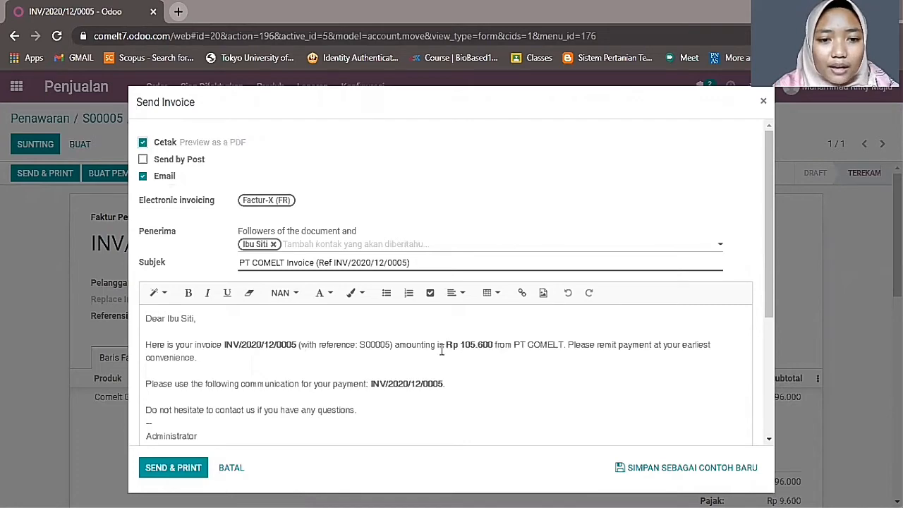
scroll(225, 381, "down", 3)
- Download the attached invoice PDF and send and print the INV/2020/12/0005 e-mail
left_click(163, 373)
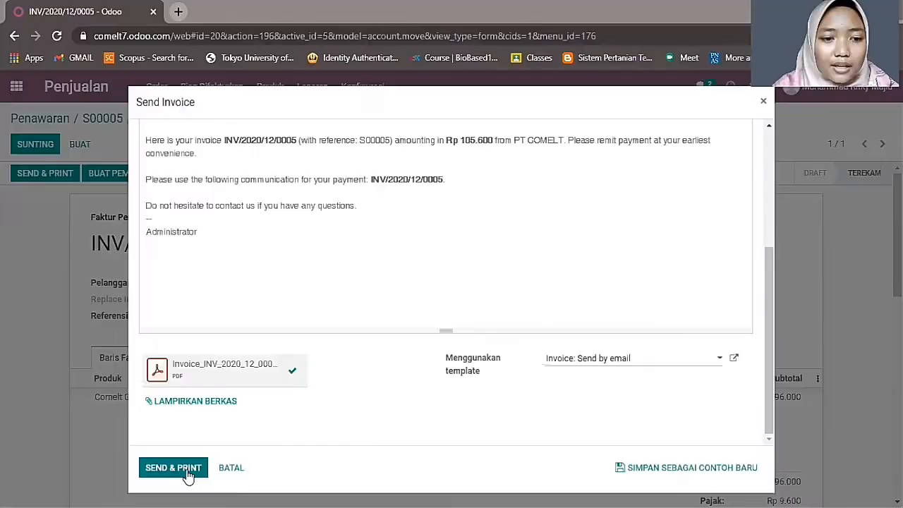
left_click(186, 474)
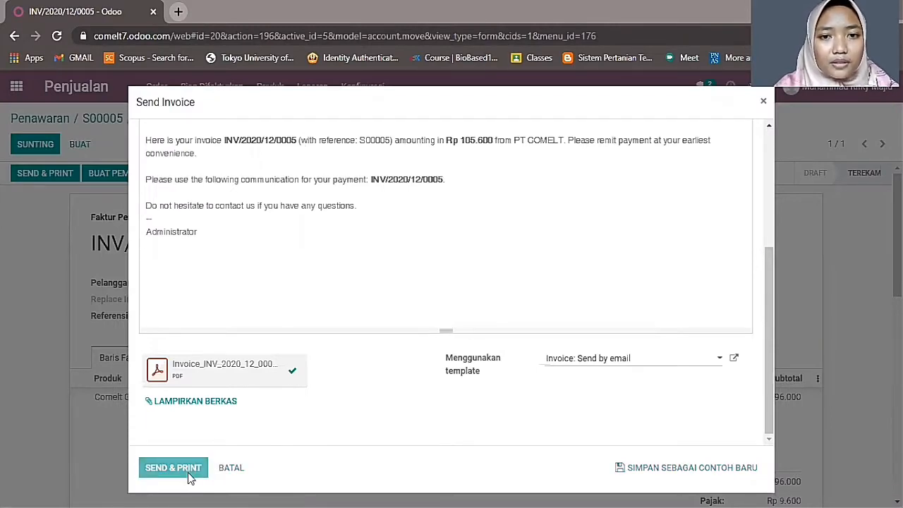
left_click(184, 469)
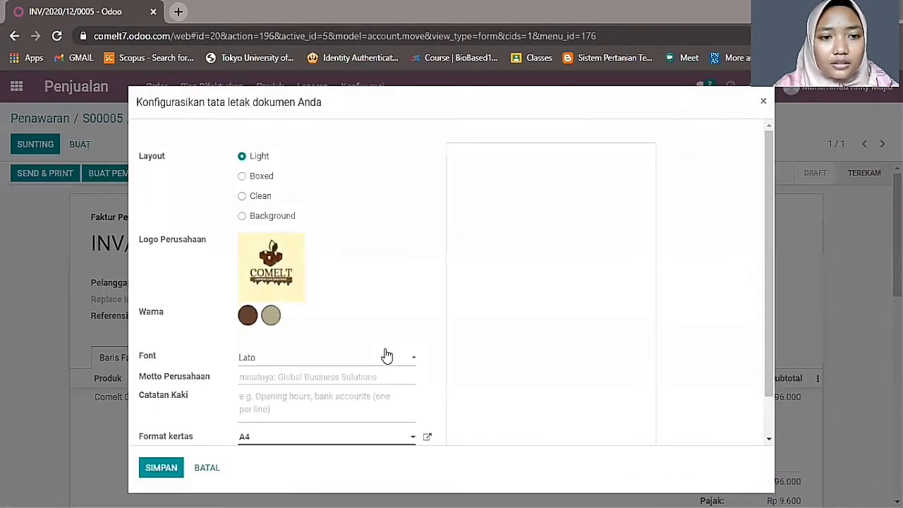
- Dismiss the document layout style errors and cancel the layout setup
left_click(169, 469)
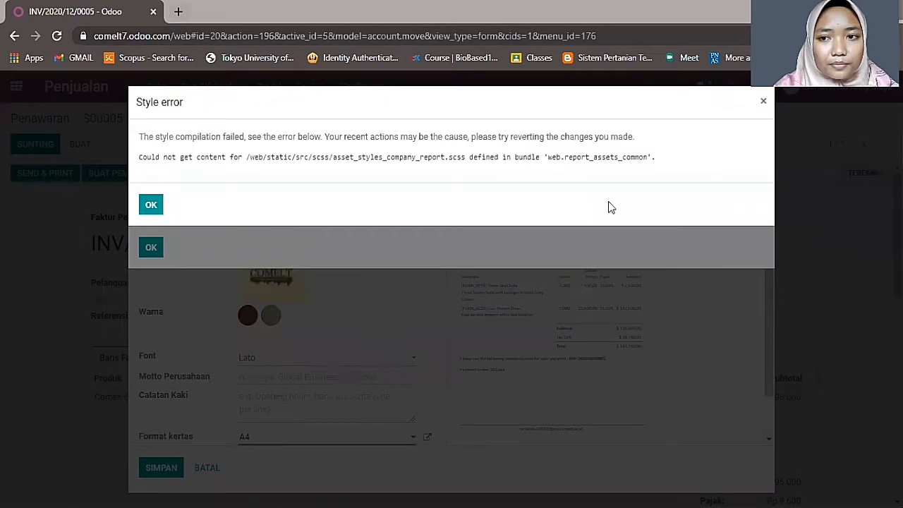
left_click(763, 101)
left_click(761, 103)
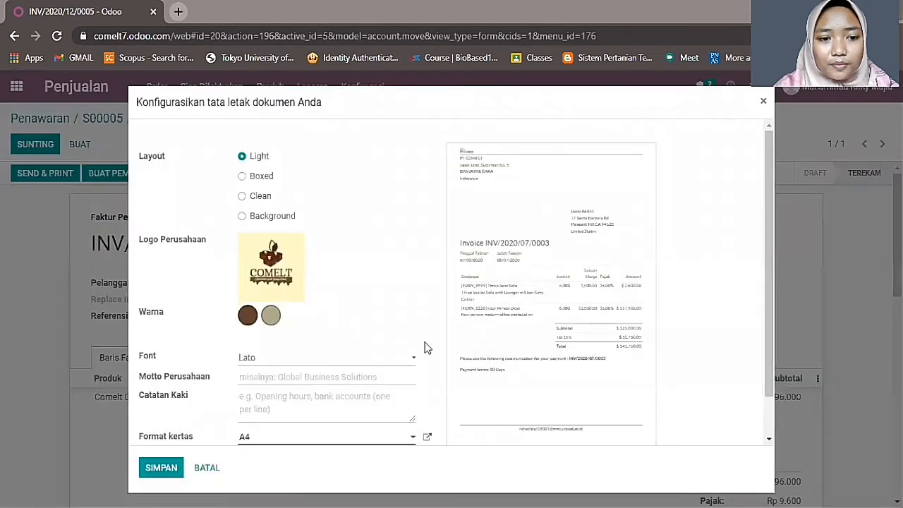
left_click(206, 469)
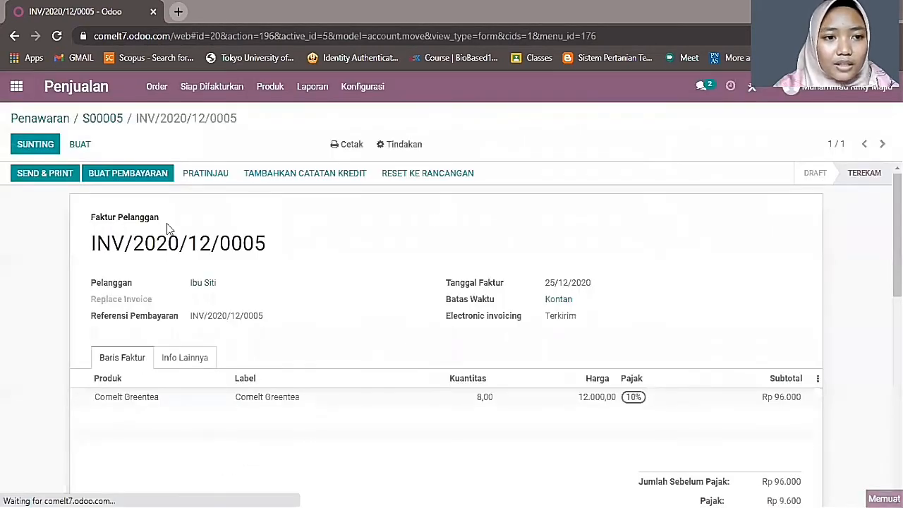
- Register full payment for INV/2020/12/0005, confirm it shows paid, then return to Quotations
left_click(128, 176)
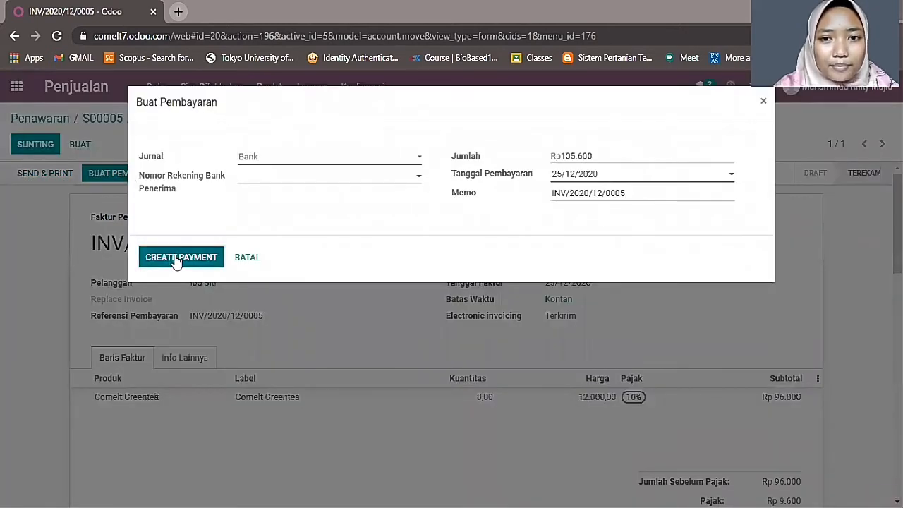
left_click(178, 258)
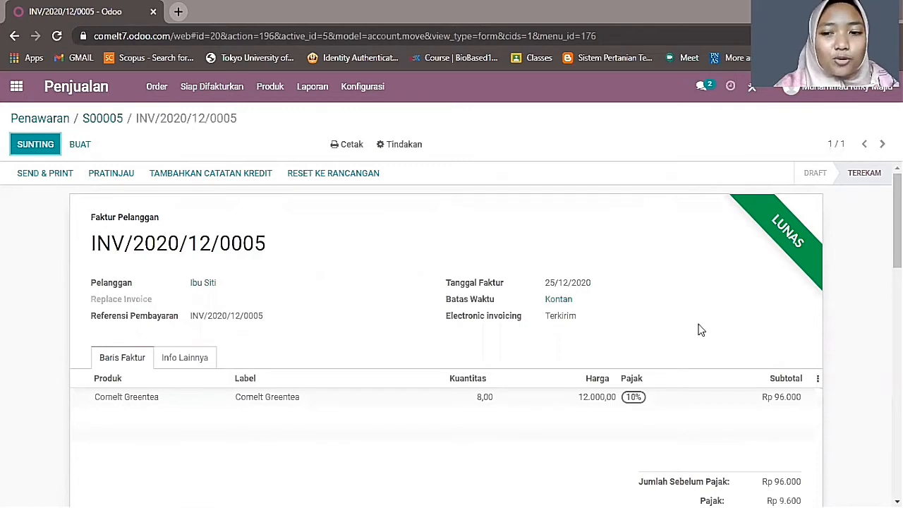
scroll(688, 395, "down", 3)
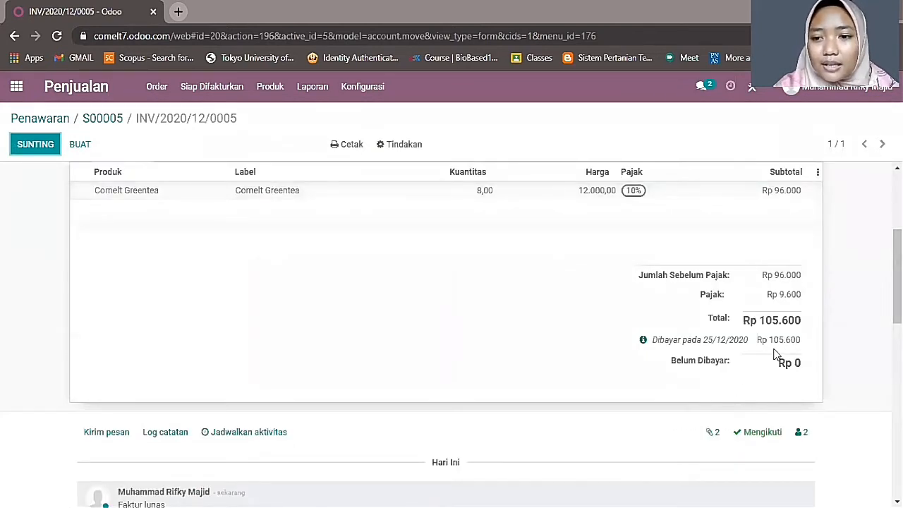
scroll(599, 374, "up", 3)
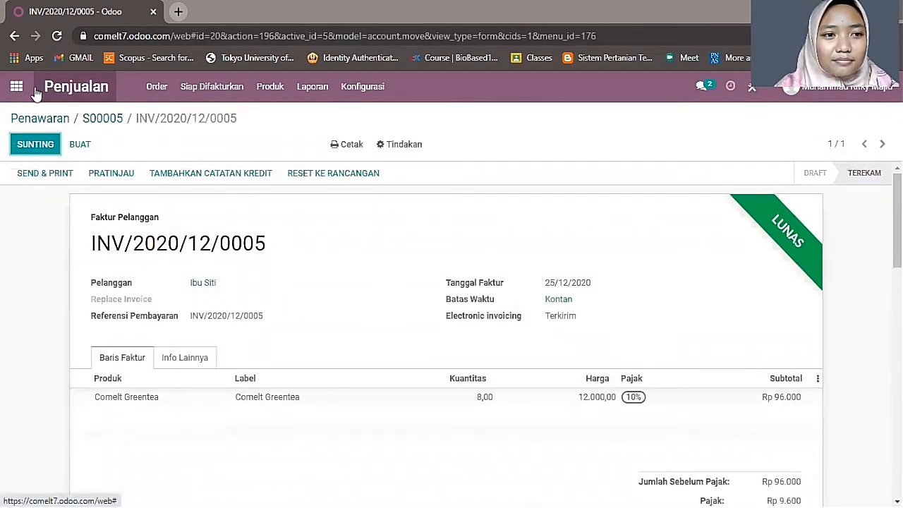
left_click(61, 90)
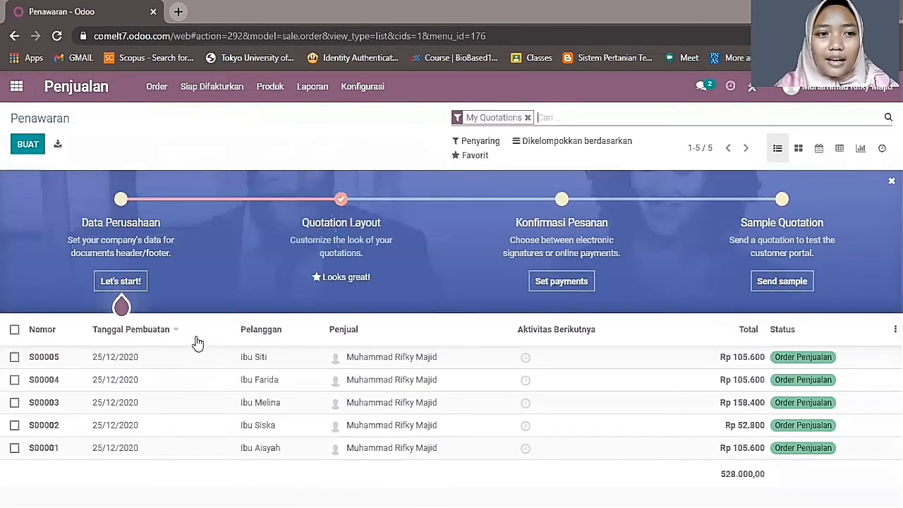
- Start a new quotation and create the new customer by typing their name
left_click(19, 149)
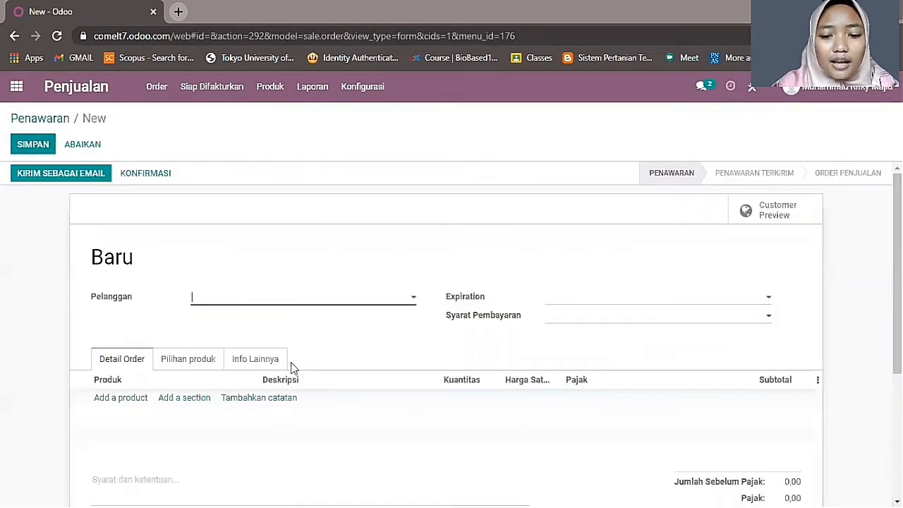
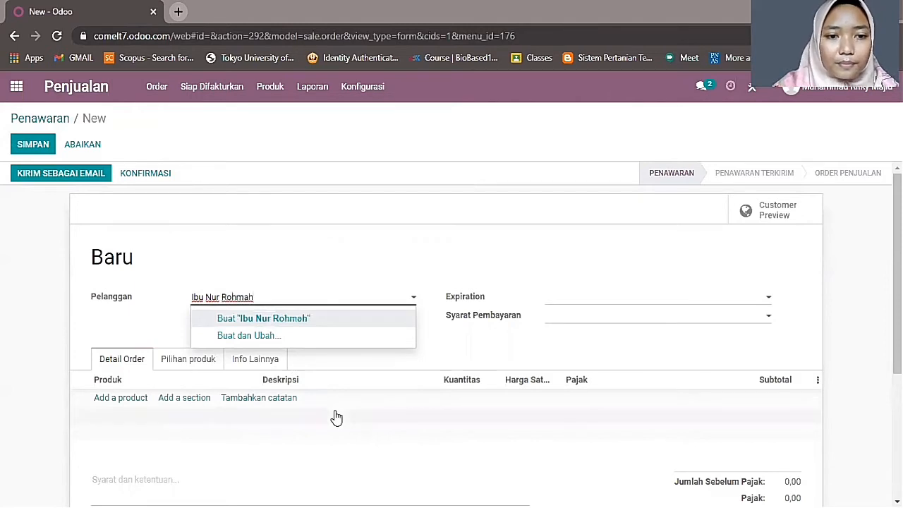
left_click(292, 334)
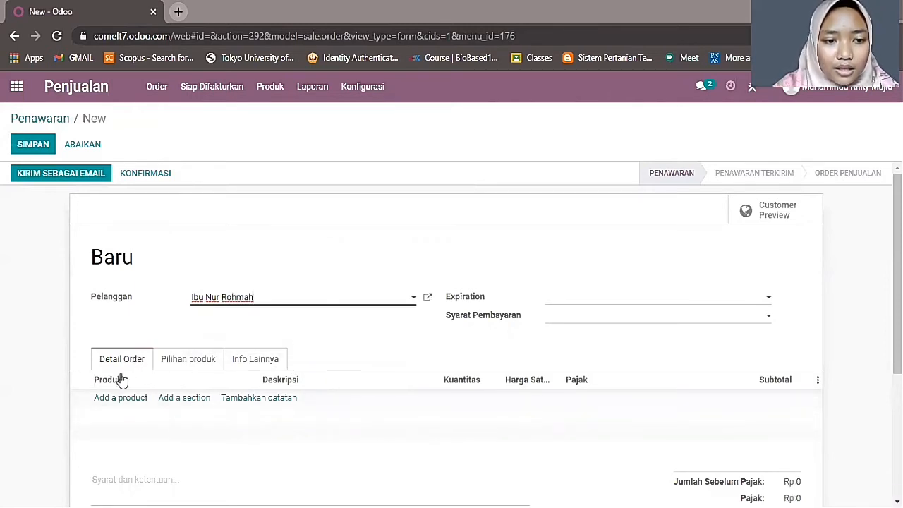
- Add an order line for 8 Comelt Strawberry
left_click(117, 398)
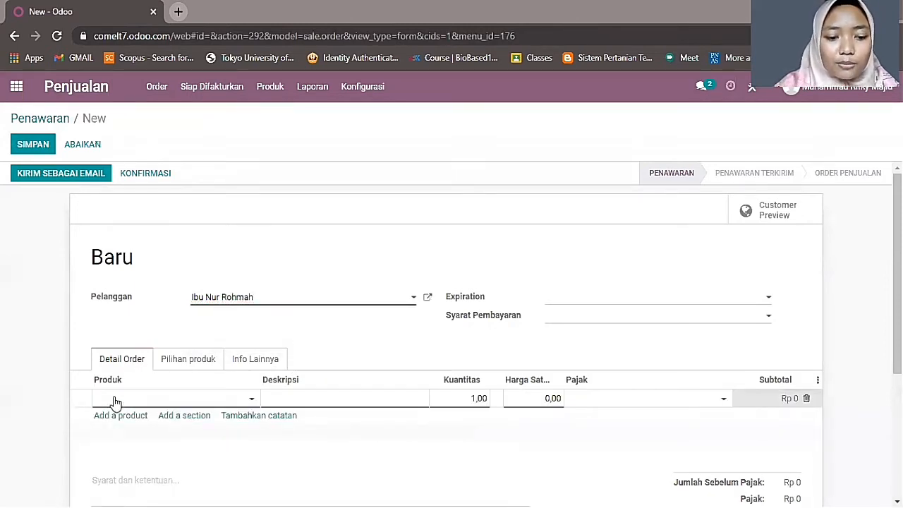
type("Com")
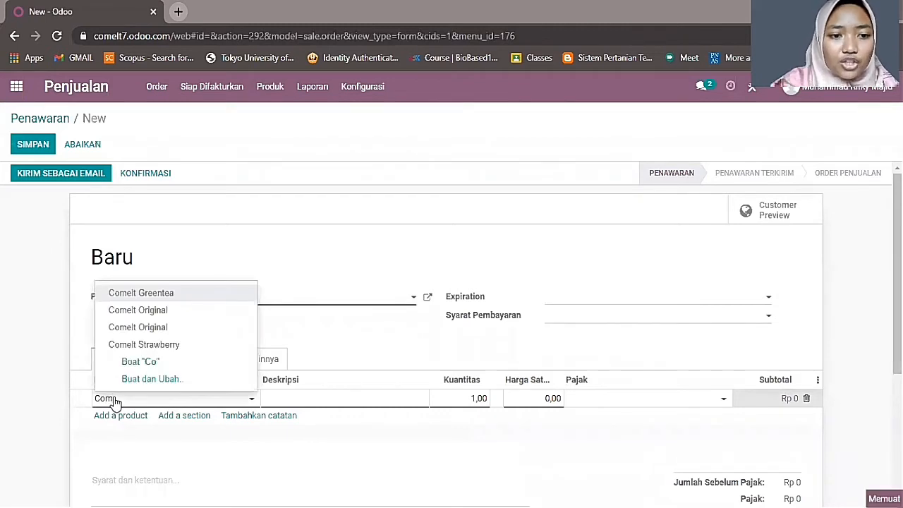
left_click(176, 347)
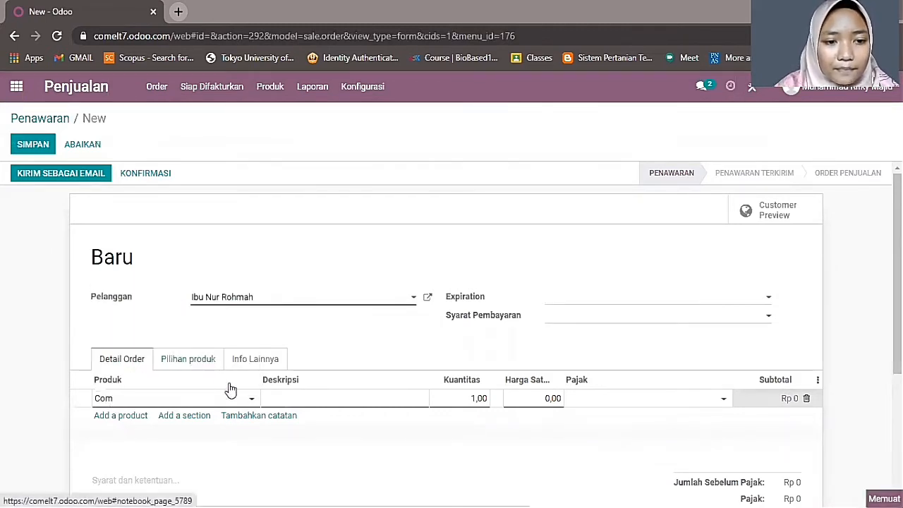
left_click(468, 398)
type("8")
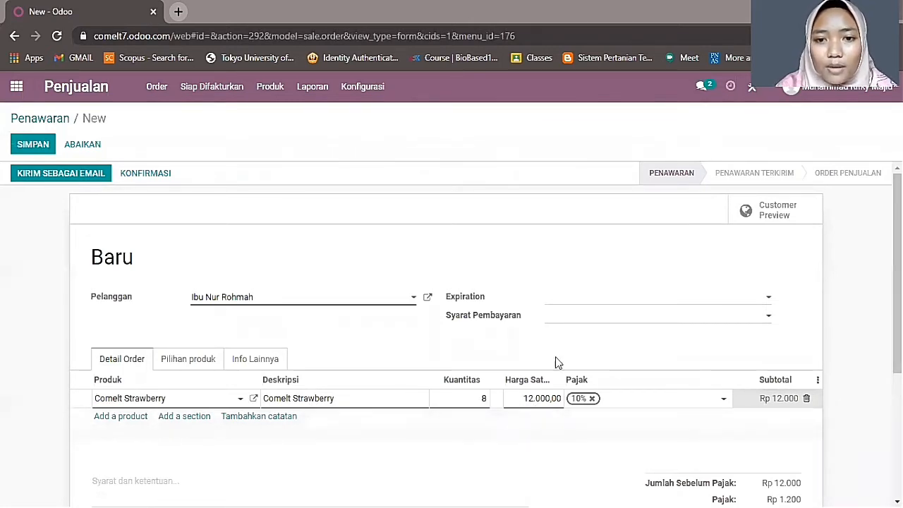
- Set expiration 25/12/2020 and Kontan payment terms, then confirm the quotation as S00006
left_click(555, 302)
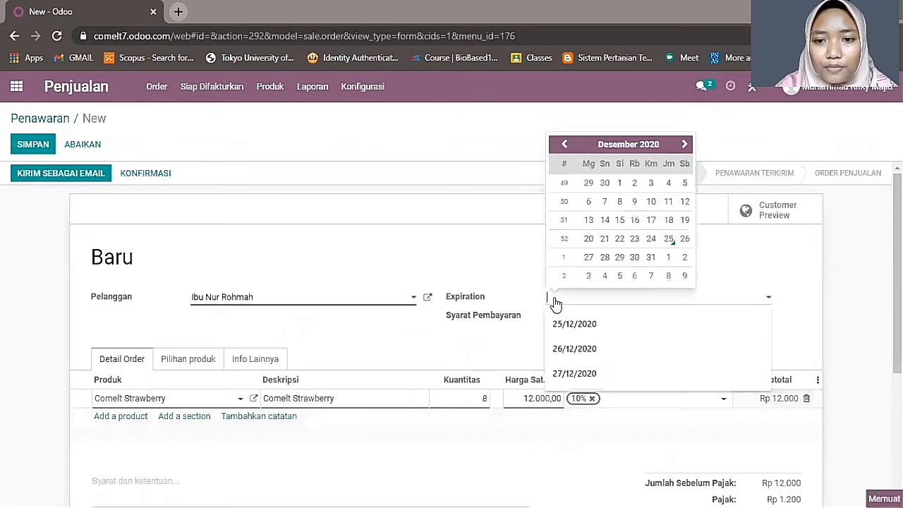
left_click(669, 239)
left_click(605, 323)
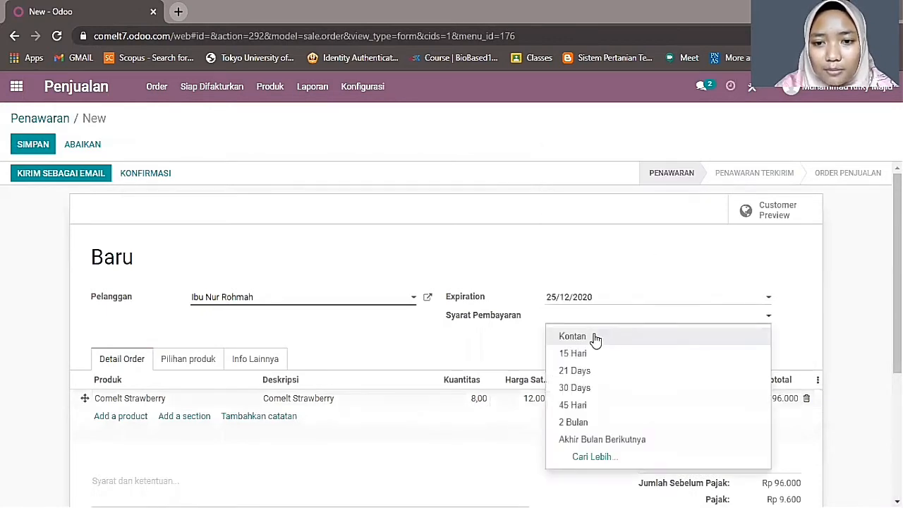
left_click(595, 335)
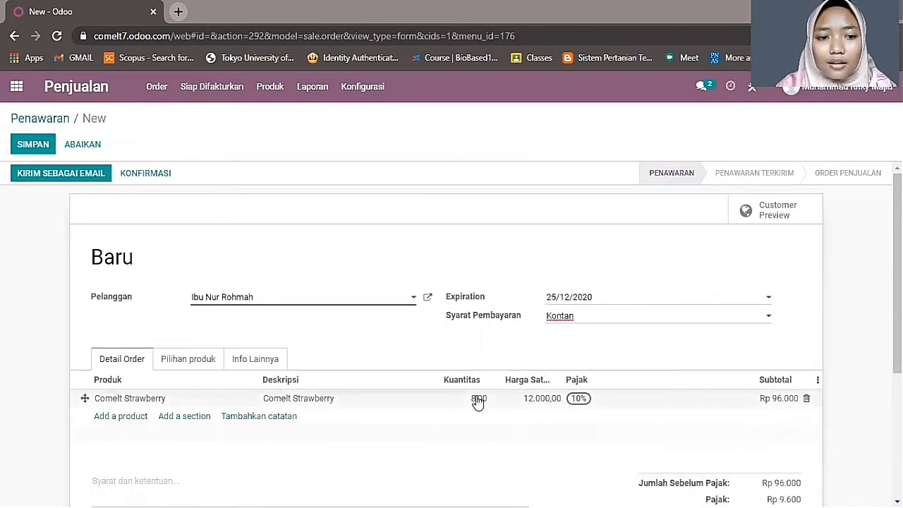
scroll(406, 403, "down", 3)
scroll(346, 392, "up", 3)
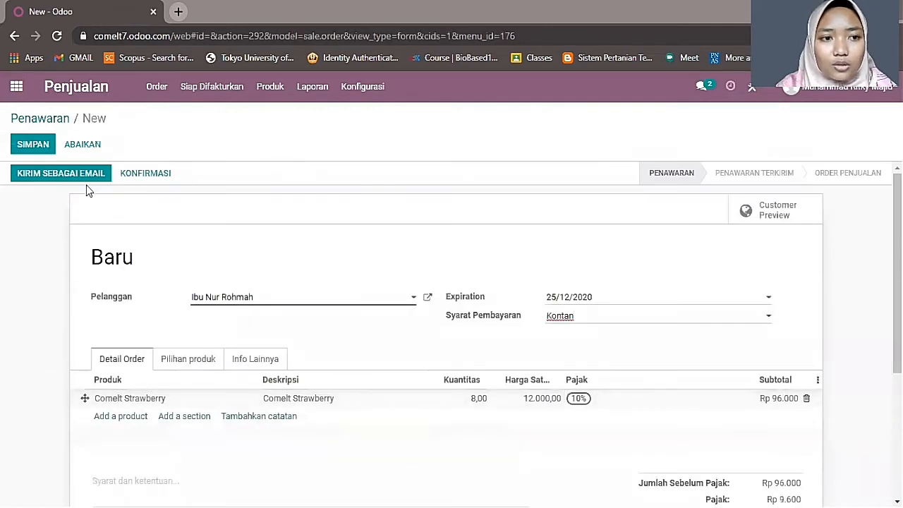
left_click(142, 173)
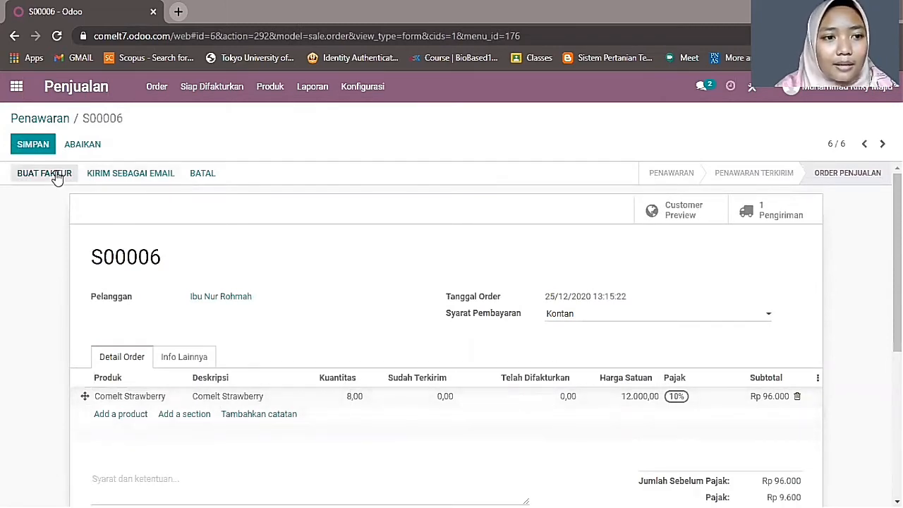
- Add the customer's e-mail address to their contact while e-mailing order S00006
left_click(111, 175)
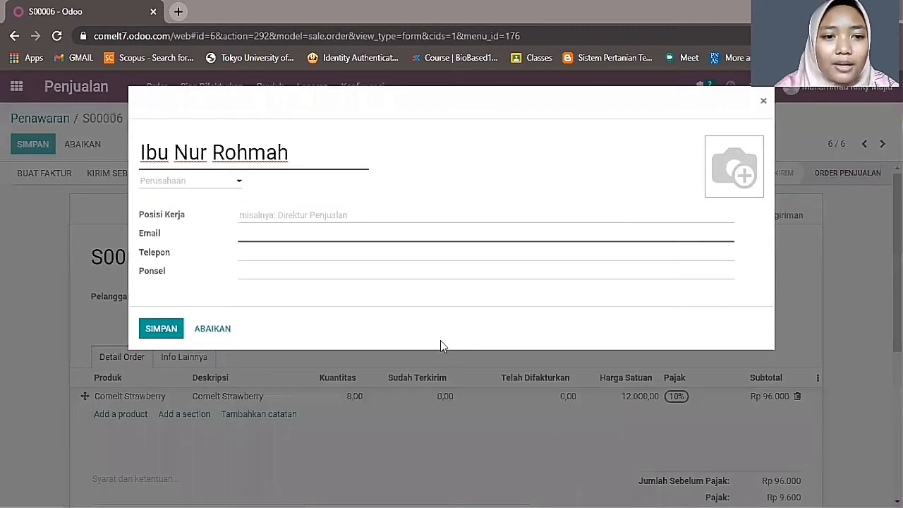
left_click(270, 233)
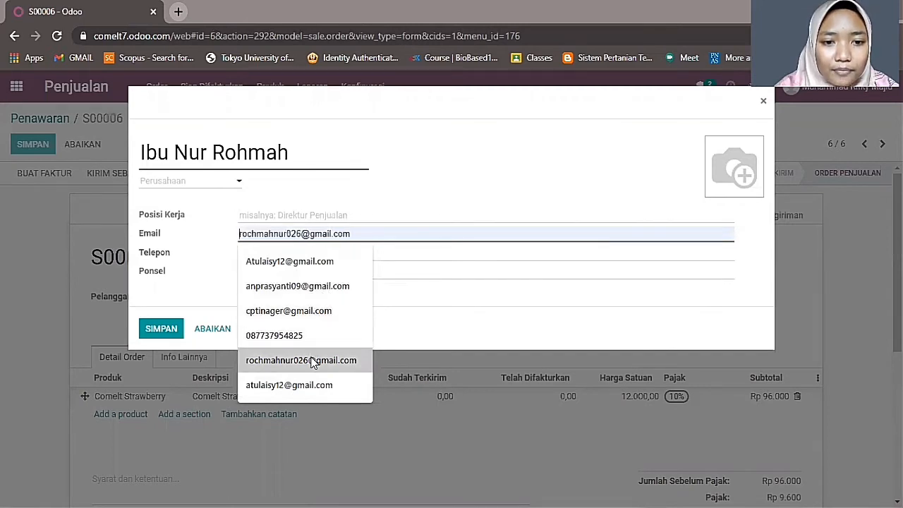
left_click(342, 359)
left_click(156, 330)
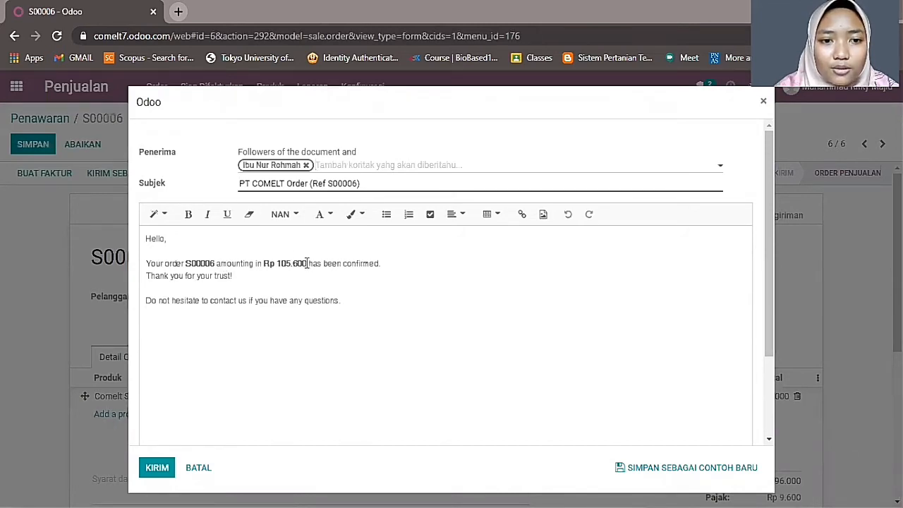
- Check the S00006.pdf attachment and send the order confirmation e-mail
scroll(239, 345, "down", 3)
left_click(157, 375)
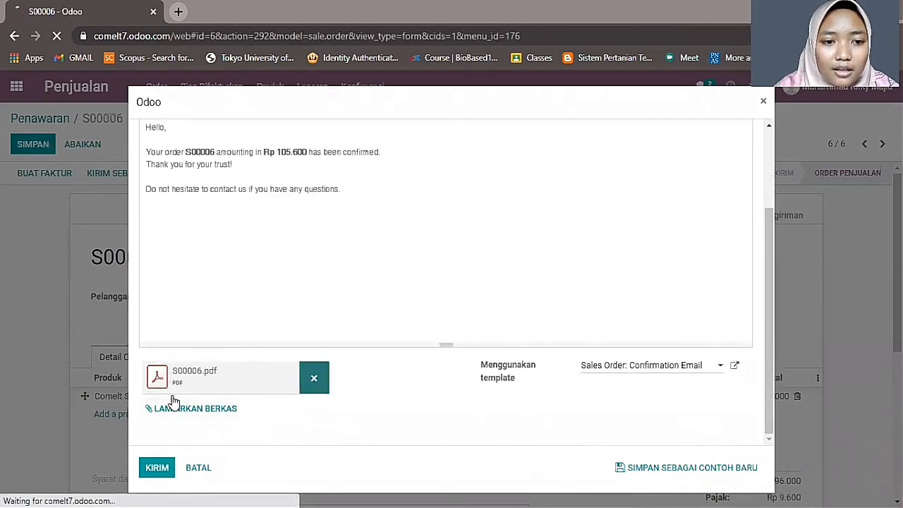
left_click(441, 323)
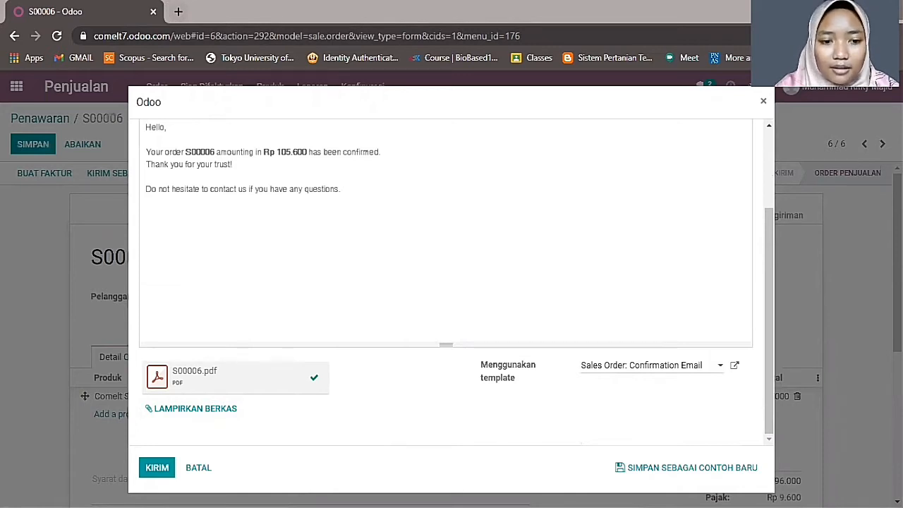
left_click(152, 468)
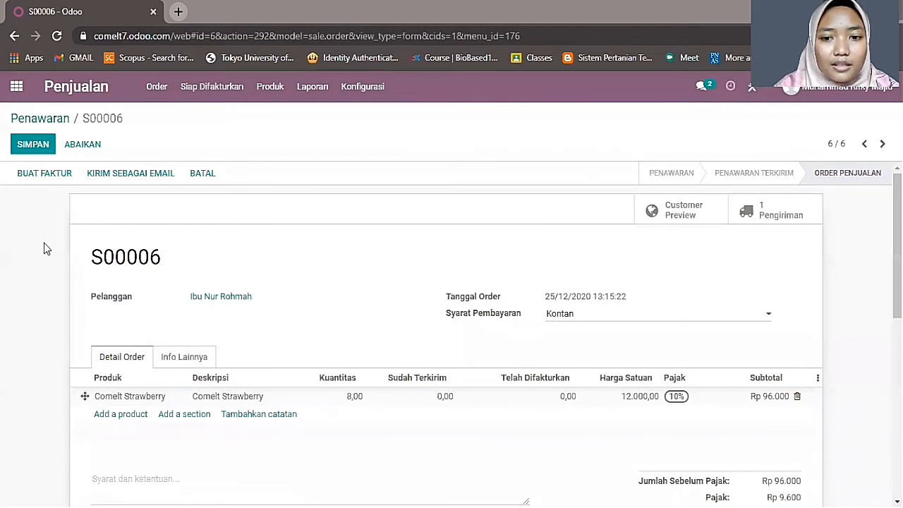
- Create a 10% percentage down-payment invoice for S00006, replacing the rejected 0,00 amount
left_click(48, 175)
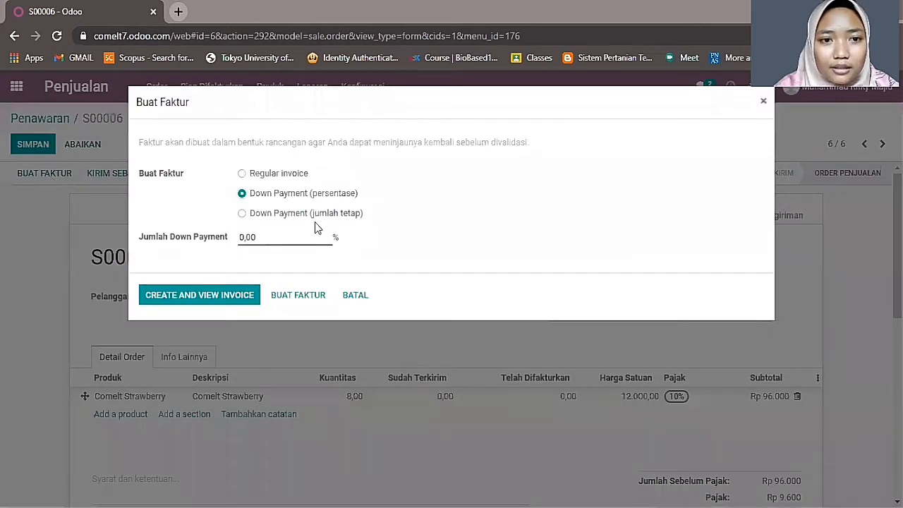
left_click_drag(247, 172, 244, 172)
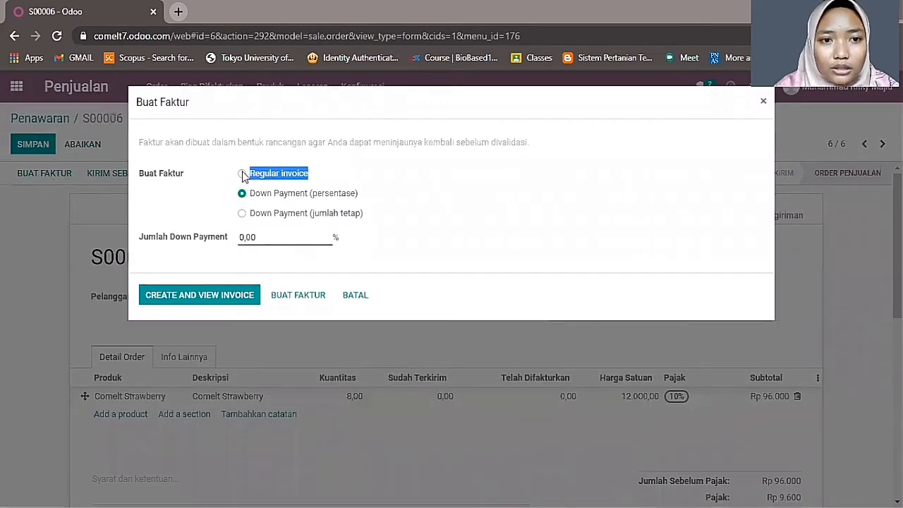
left_click(242, 173)
left_click(242, 193)
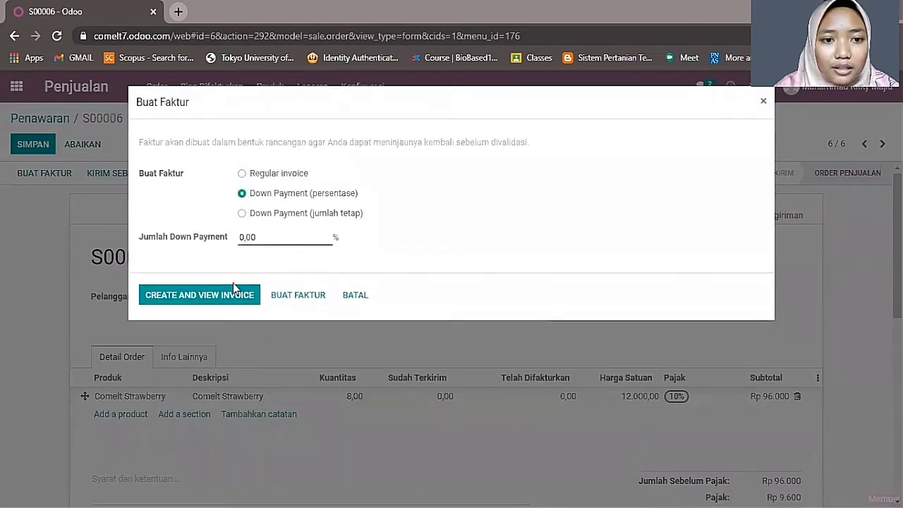
left_click(227, 296)
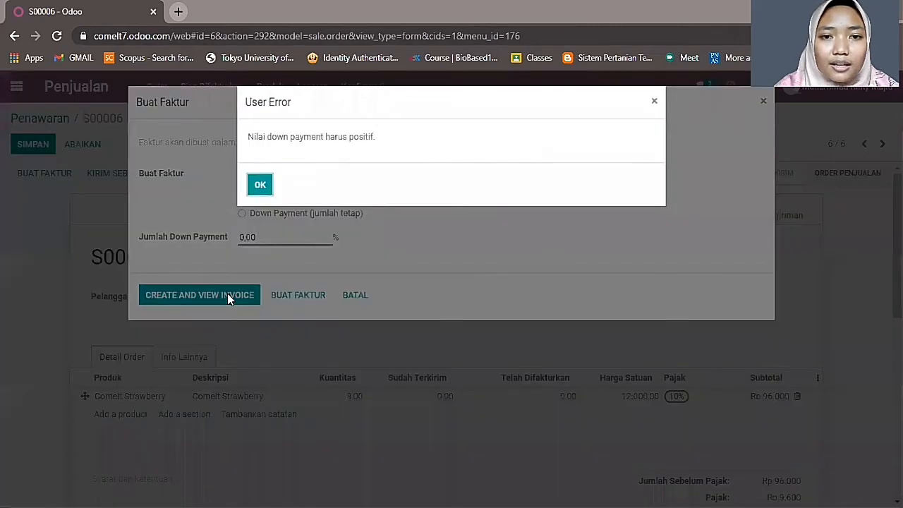
left_click(260, 184)
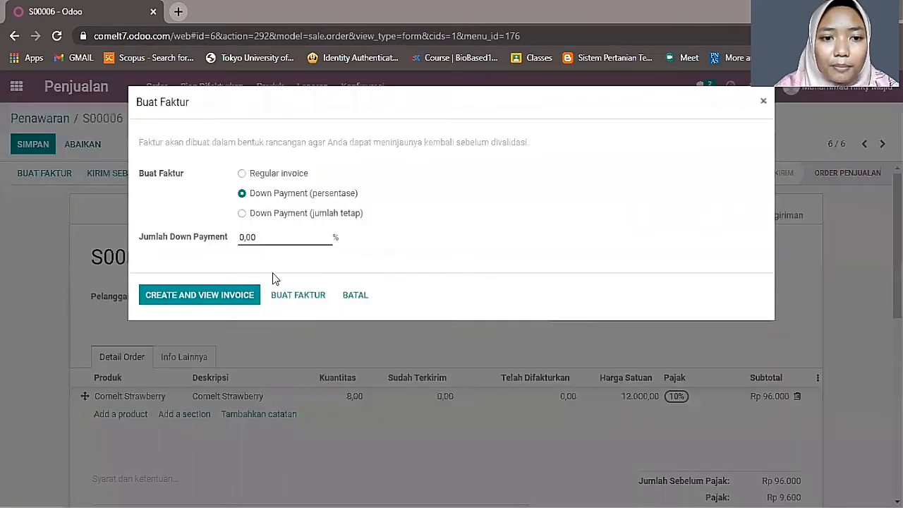
left_click(292, 296)
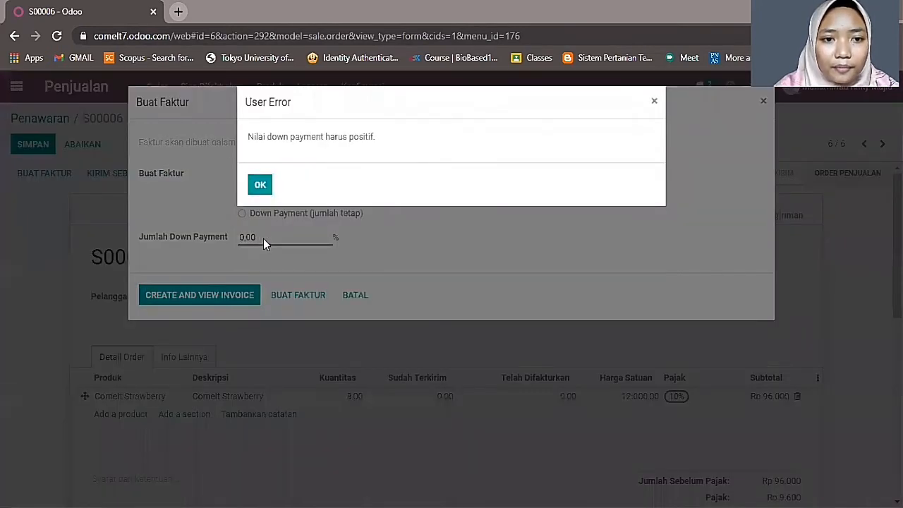
left_click(260, 185)
left_click_drag(266, 236, 222, 249)
type("10")
left_click(303, 299)
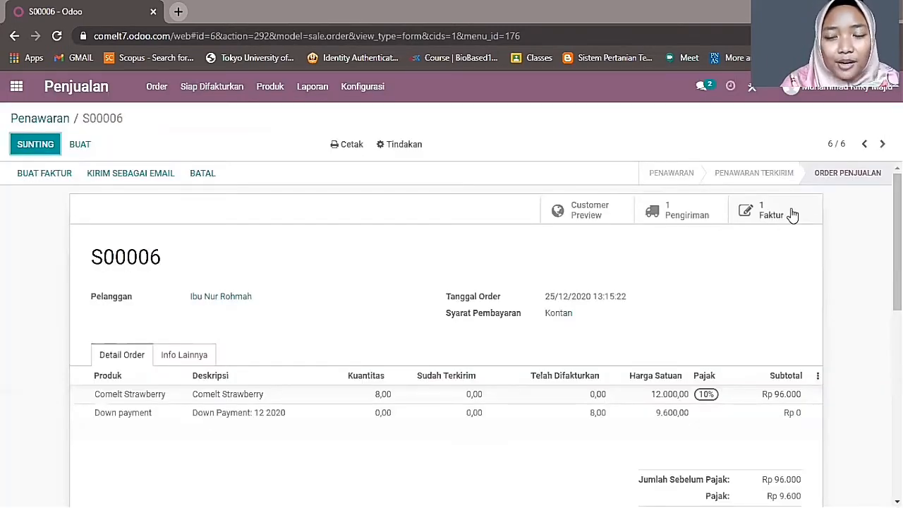
- Post the S00006 draft invoice as INV/2020/12/0006 and bring up its Send Invoice e-mail
left_click(770, 215)
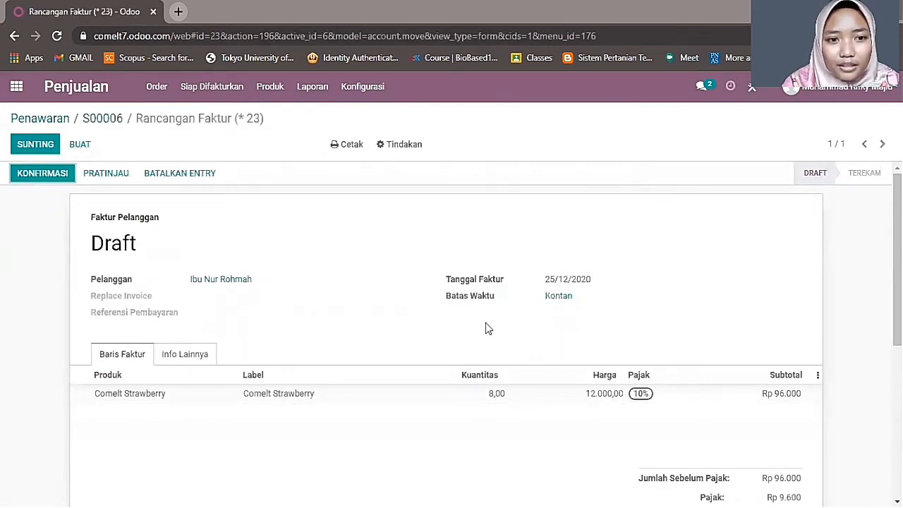
left_click(53, 176)
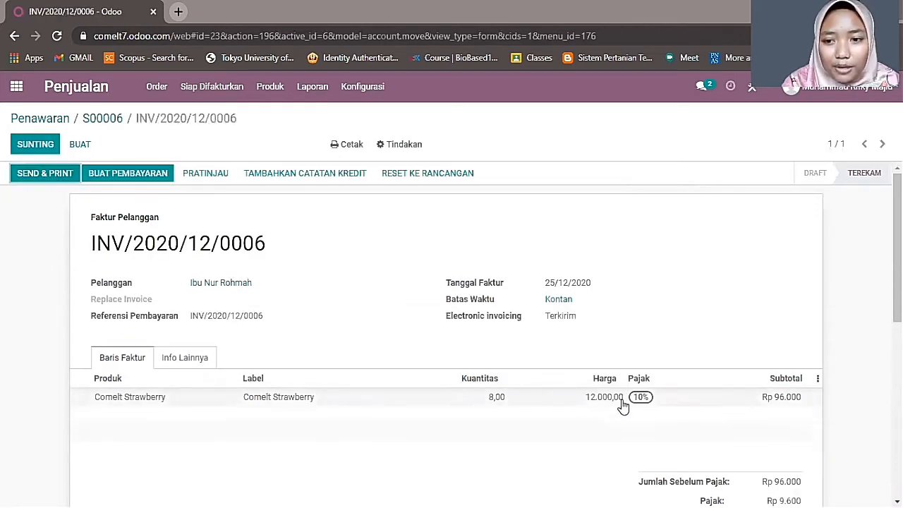
scroll(780, 423, "down", 3)
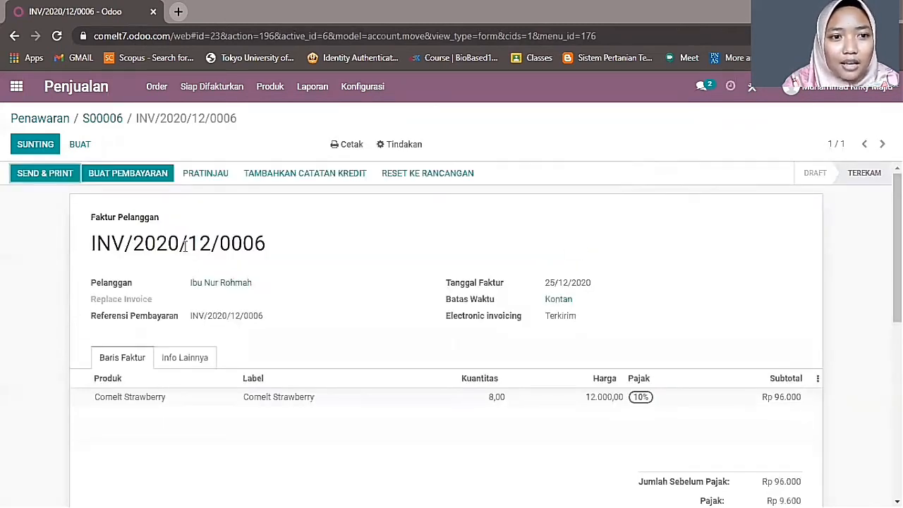
left_click(49, 176)
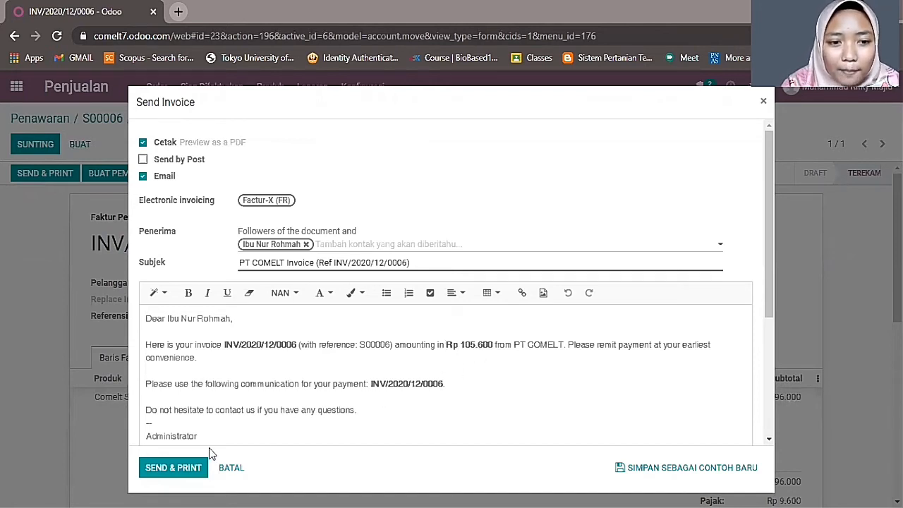
- Download the INV/2020/12/0006 PDF attachment, then close the Send Invoice dialog
scroll(212, 423, "down", 3)
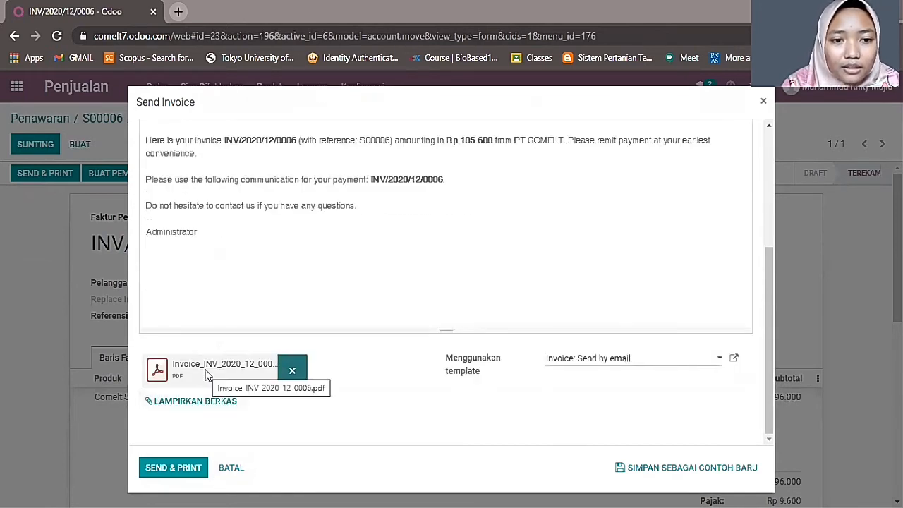
left_click(237, 371)
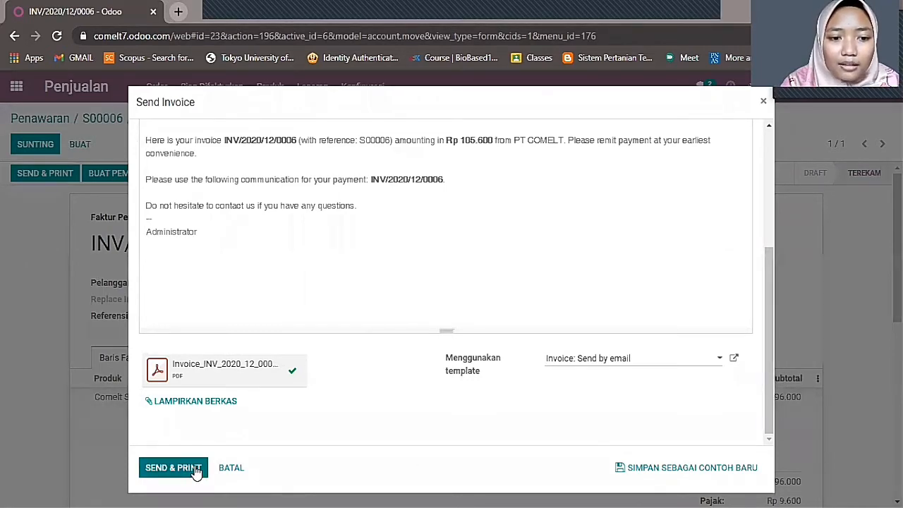
left_click(225, 469)
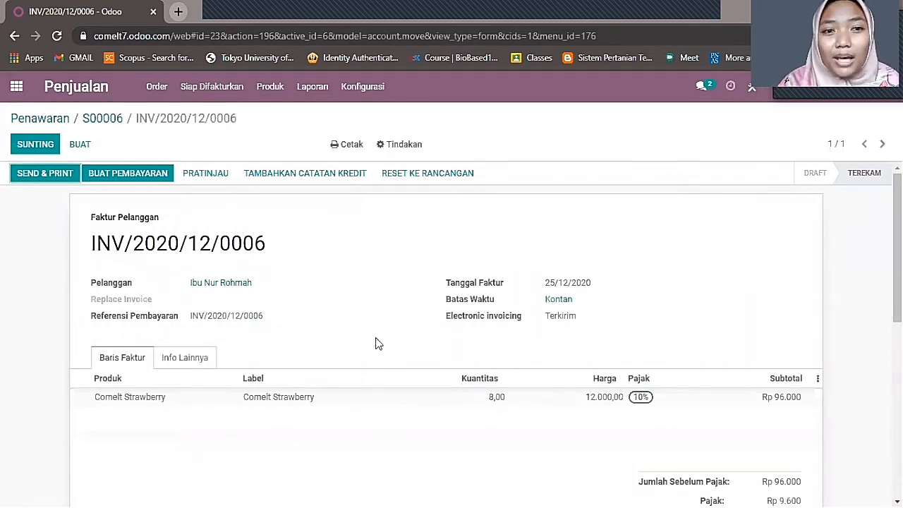
- Register the Rp105.600 bank payment on INV/2020/12/0006 and return to the Penawaran list
left_click(146, 175)
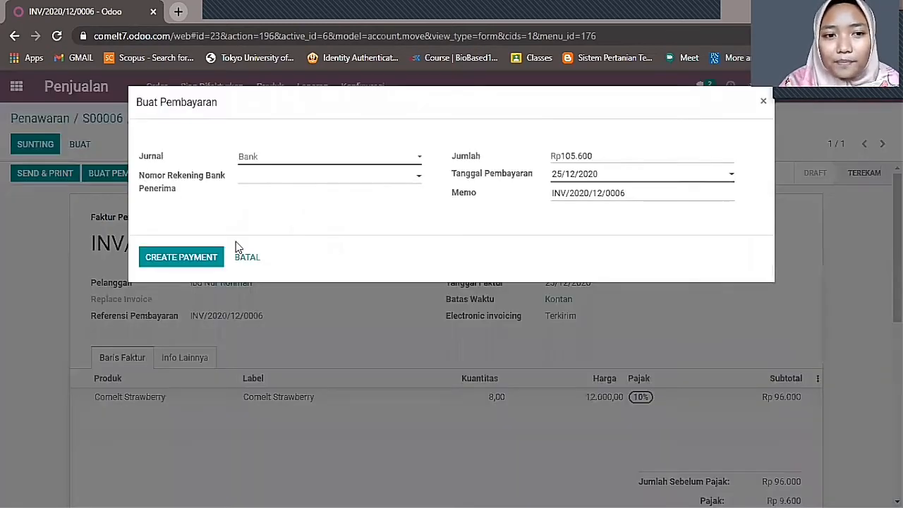
left_click(203, 260)
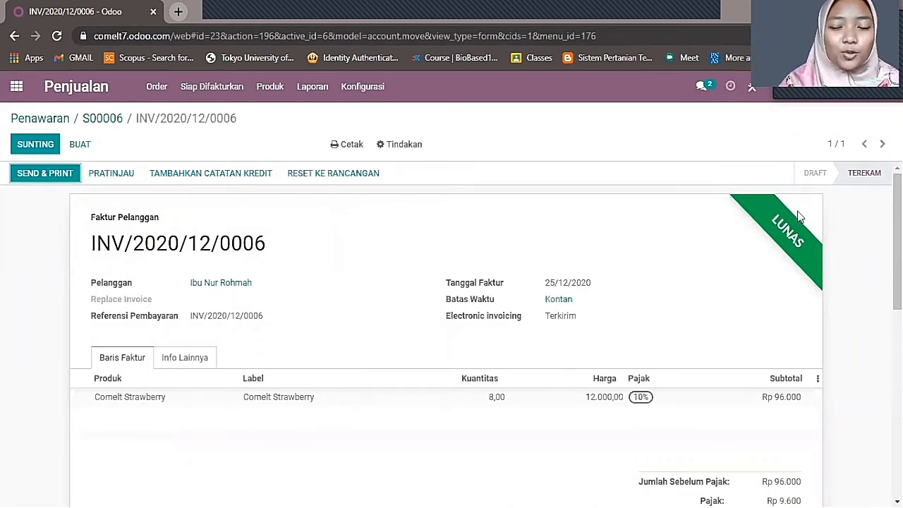
left_click(41, 118)
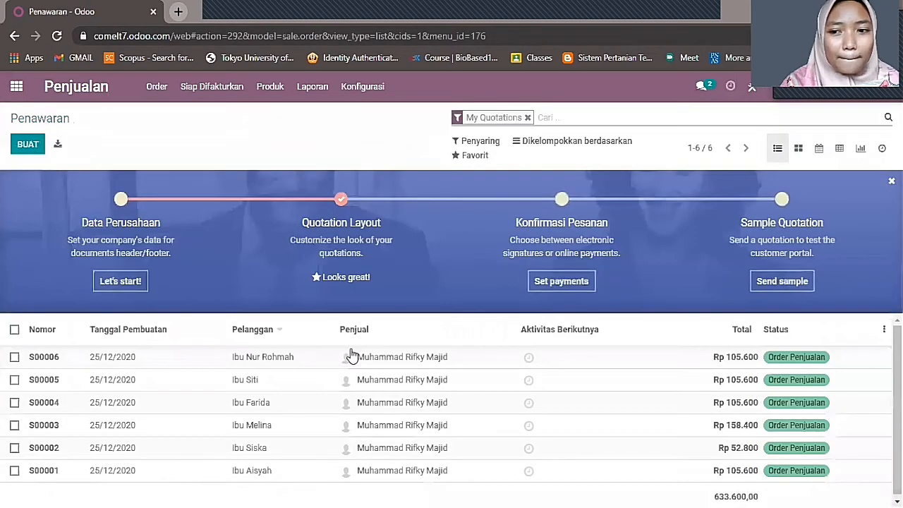
- Open the Penagihan app's Faktur list showing the six paid invoices
left_click(16, 86)
left_click(218, 315)
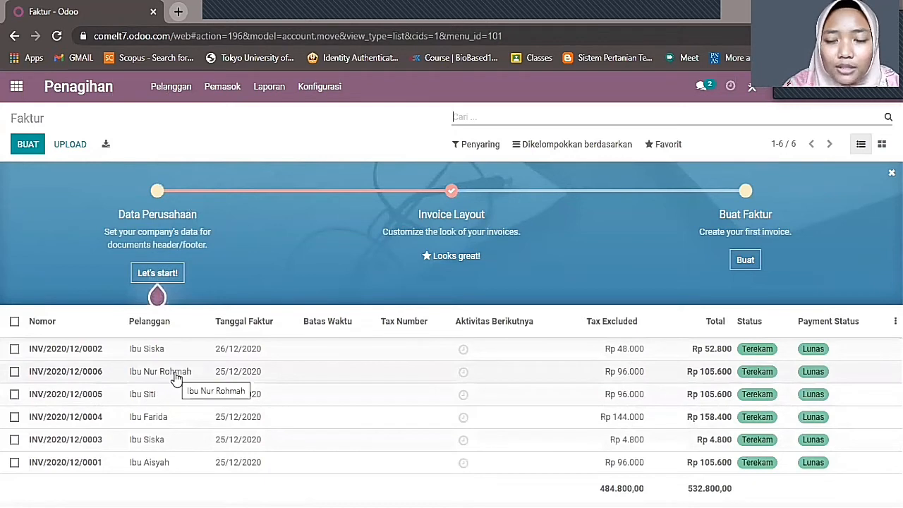
- Open INV/2020/12/0005, check its Send & Print window without sending, and return to Faktur
left_click(146, 399)
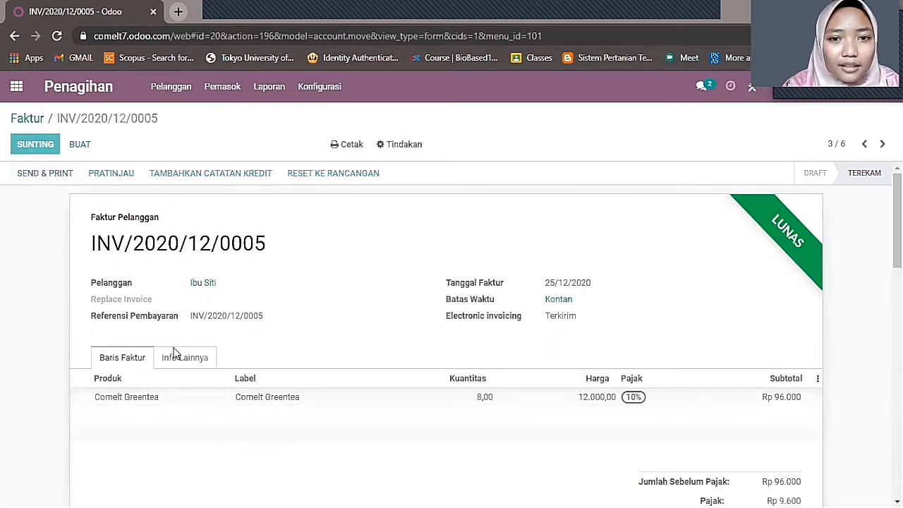
left_click(65, 176)
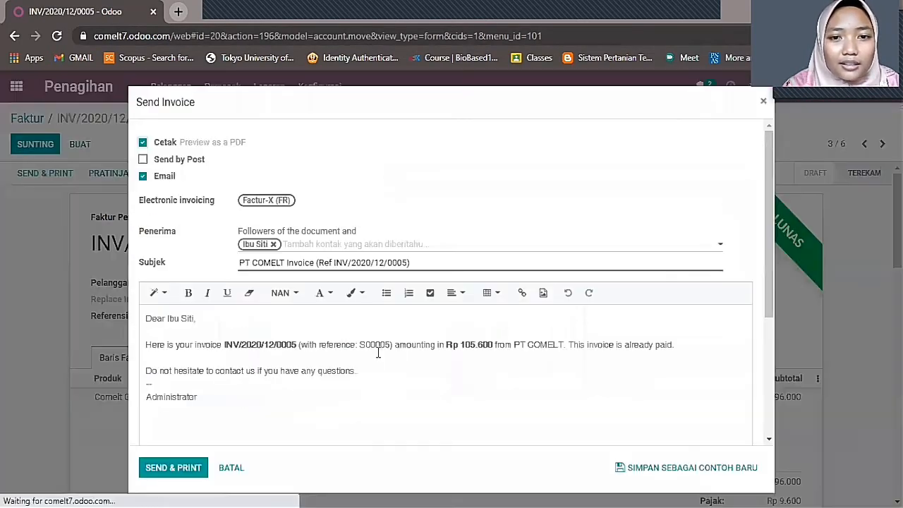
scroll(323, 361, "down", 3)
scroll(420, 370, "up", 3)
left_click(764, 103)
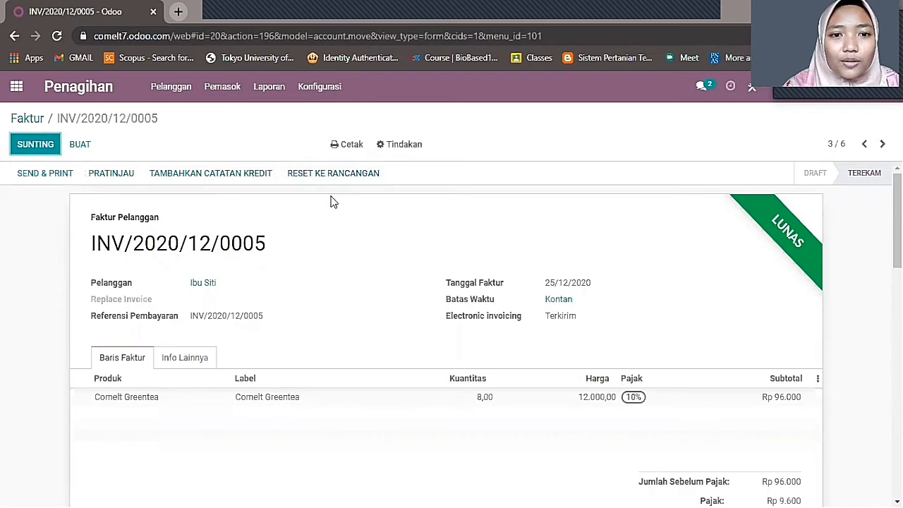
left_click(28, 119)
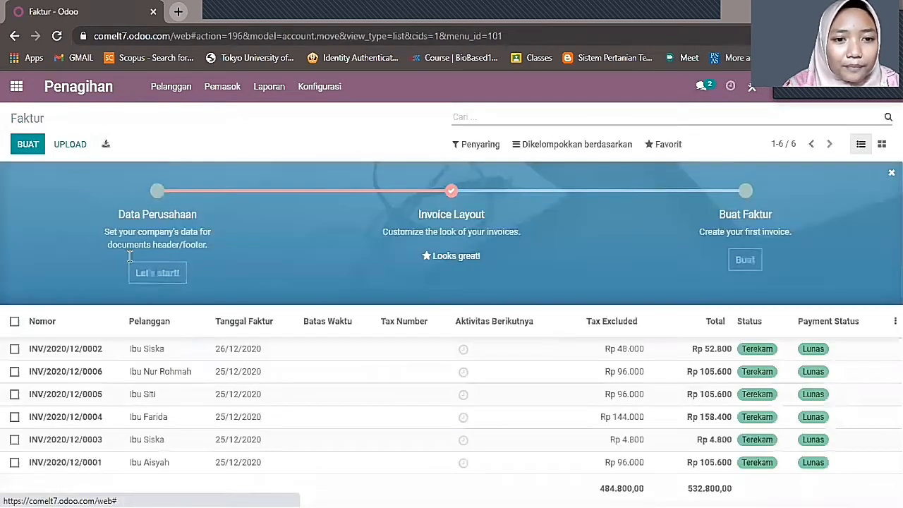
- Review INV/2020/12/0006, then go back to the apps home screen
left_click(174, 378)
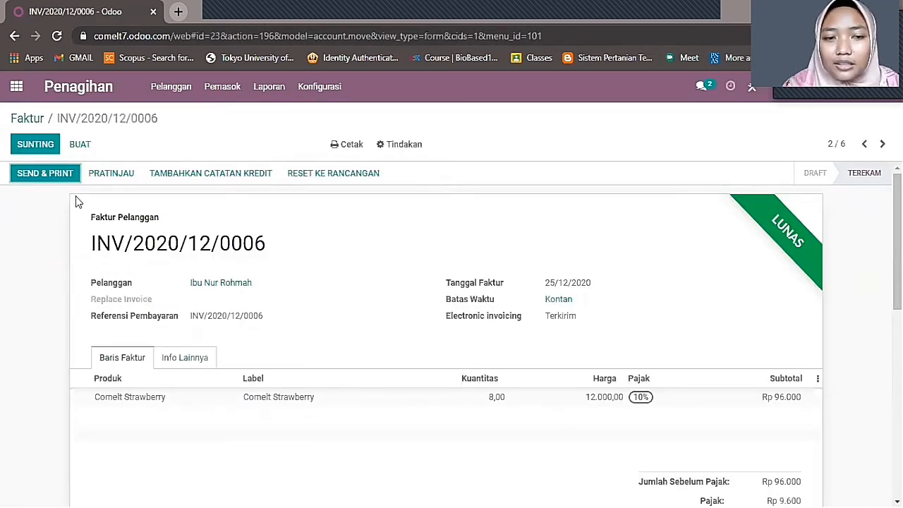
left_click(32, 118)
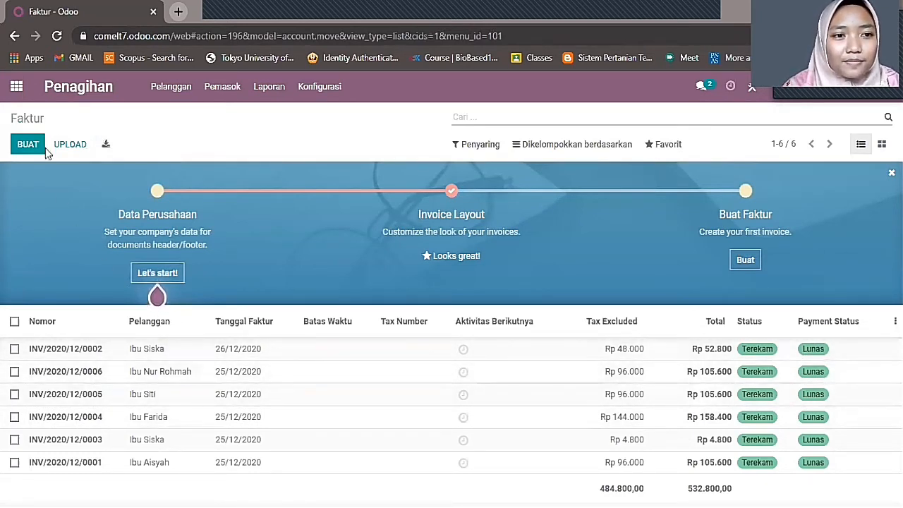
left_click(15, 87)
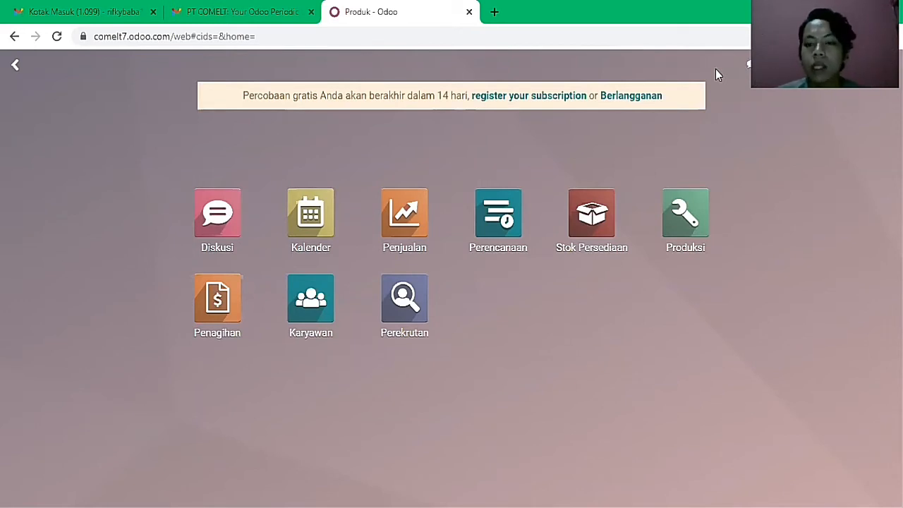
- Open Perencanaan's Schedule by Employee and inspect the Staff HRD, Staff Logistik and Staff Produksi shifts
left_click(498, 212)
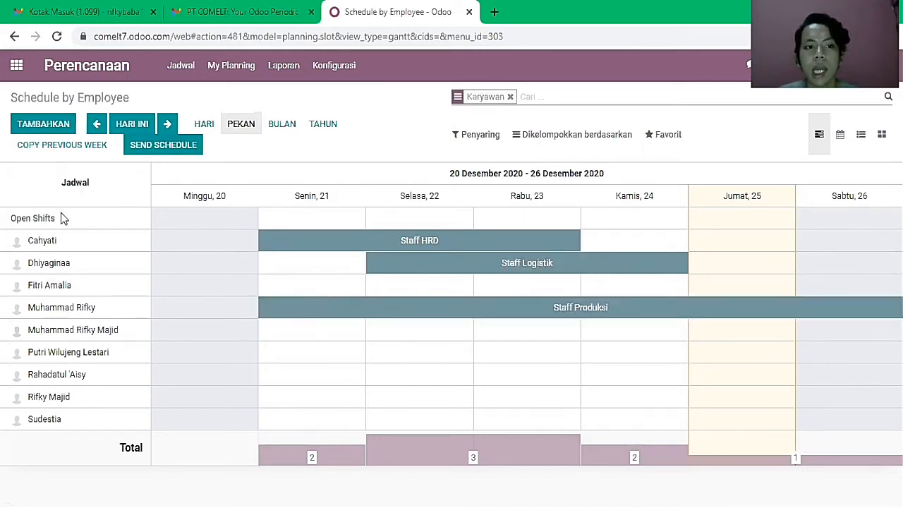
mouse_move(292, 251)
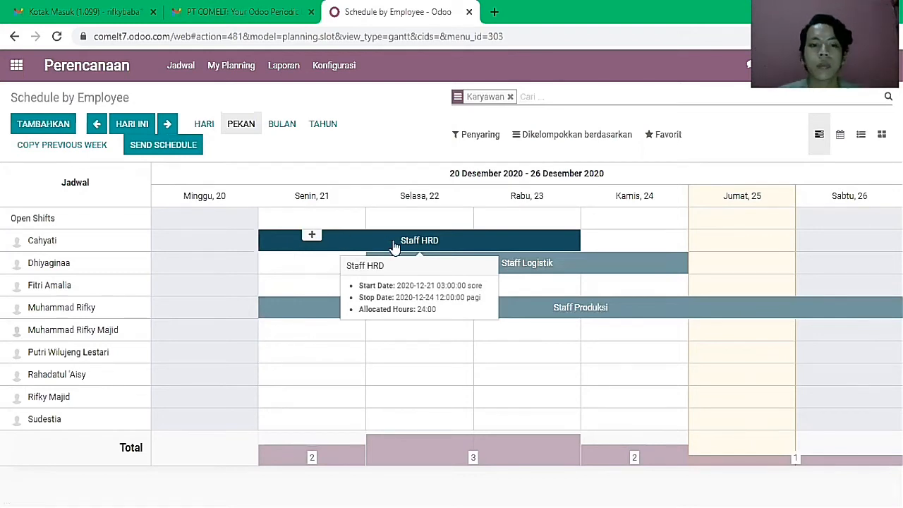
mouse_move(498, 268)
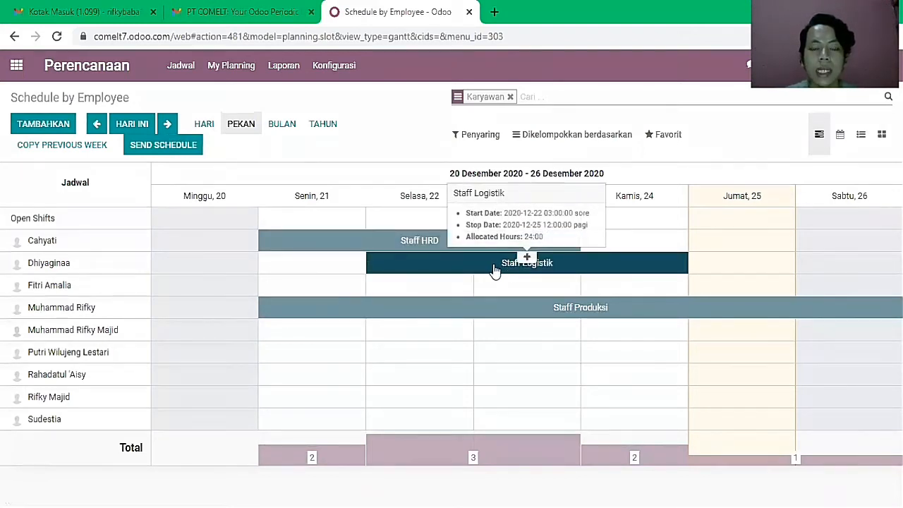
mouse_move(486, 311)
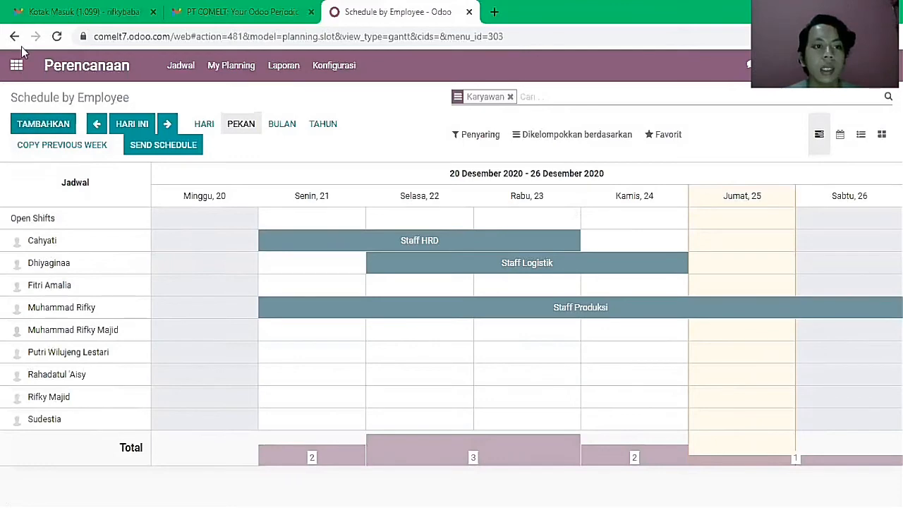
left_click(18, 65)
left_click(319, 299)
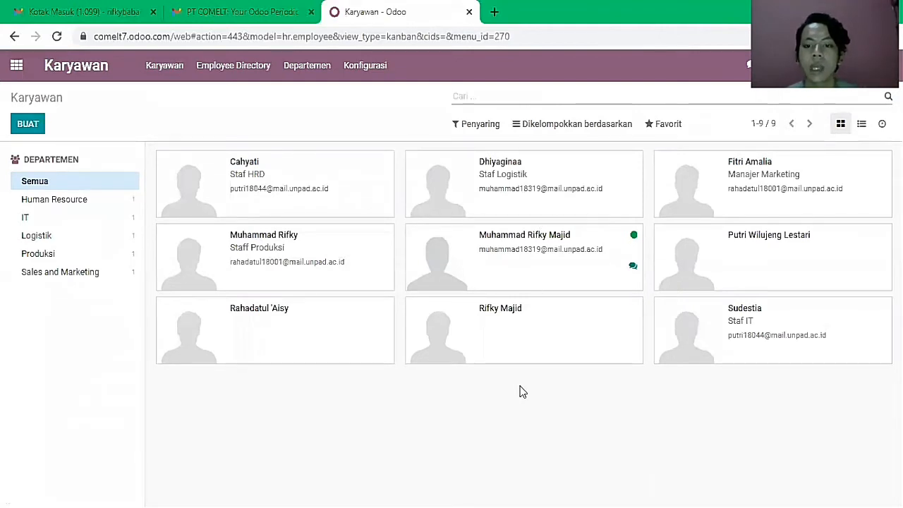
left_click(14, 63)
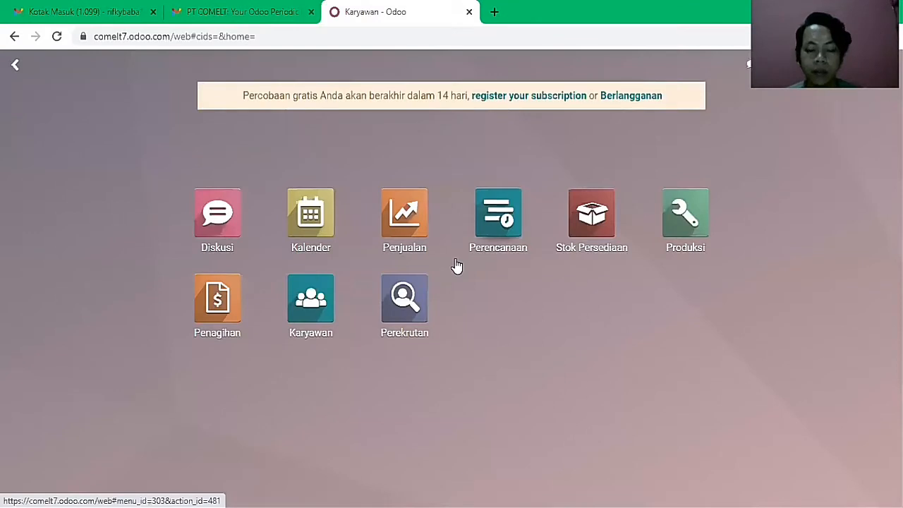
left_click(493, 244)
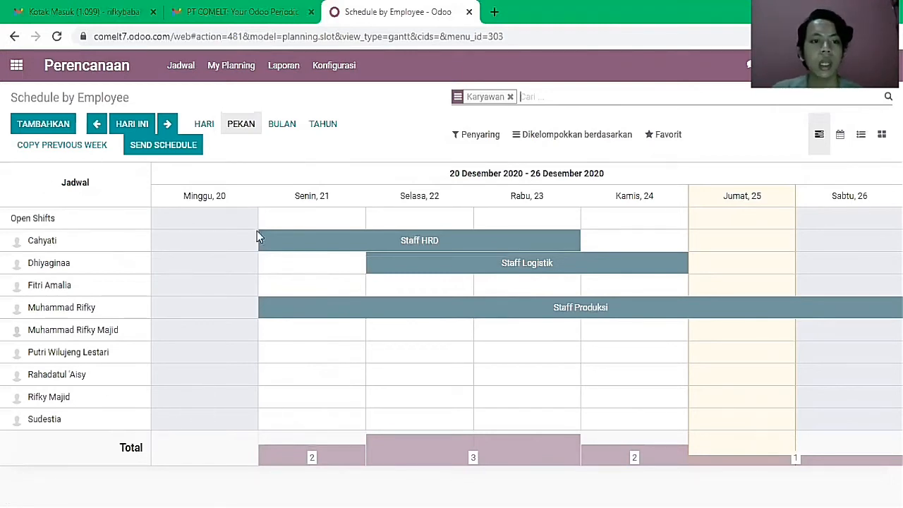
- Start a new shift for the bottom-row employee and create the role Staff IT
left_click(69, 127)
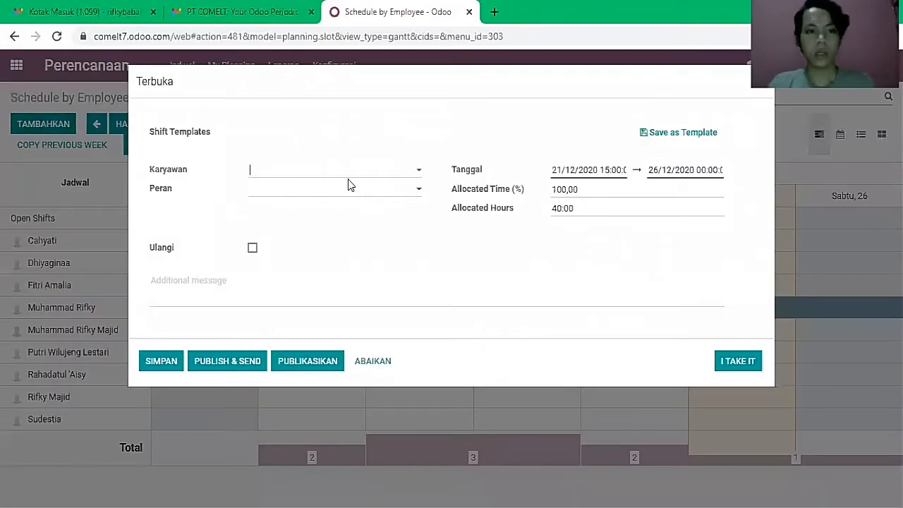
type("Sud")
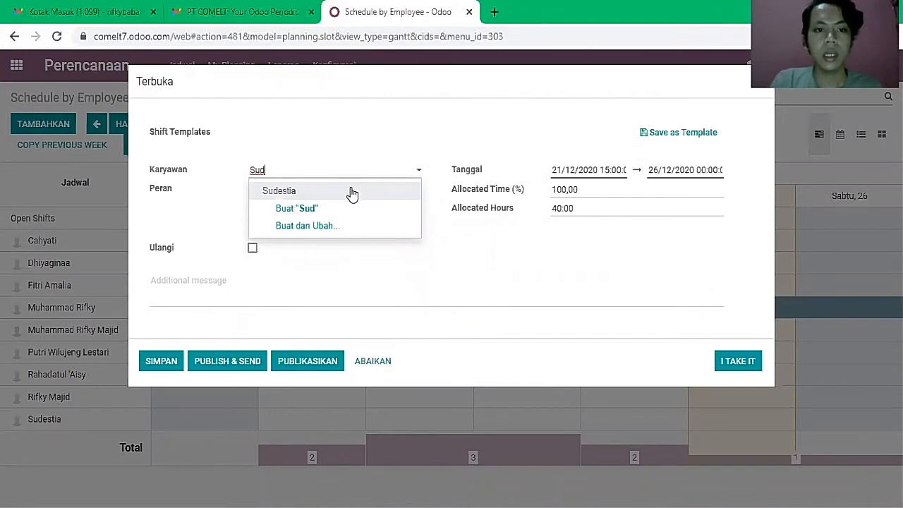
left_click(352, 193)
left_click(352, 189)
type("S")
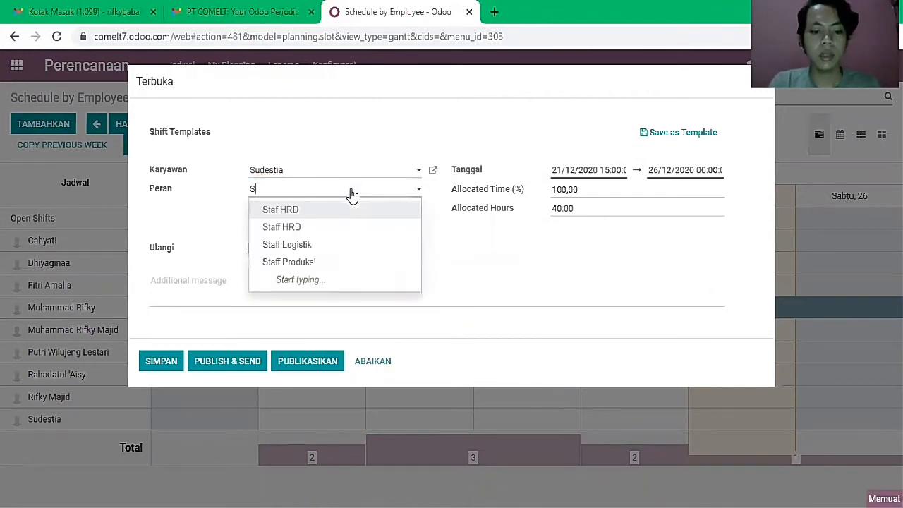
type("taff IT")
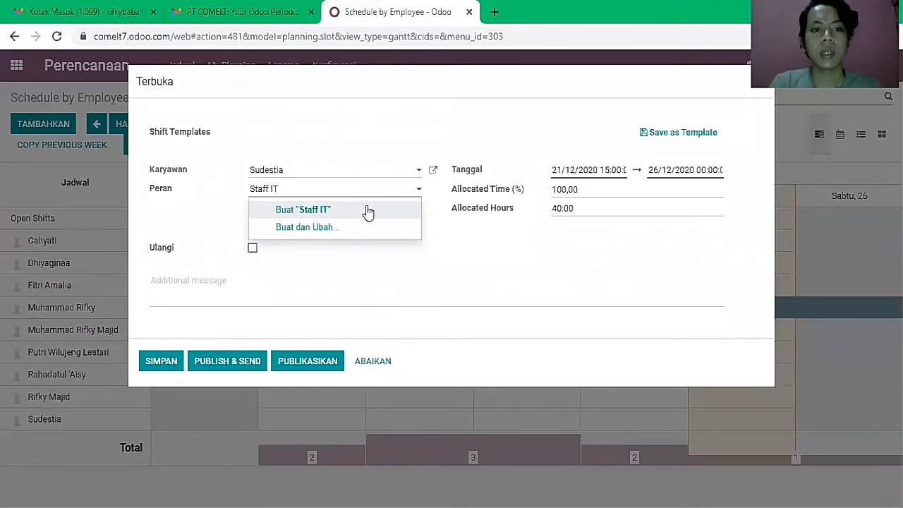
left_click(367, 210)
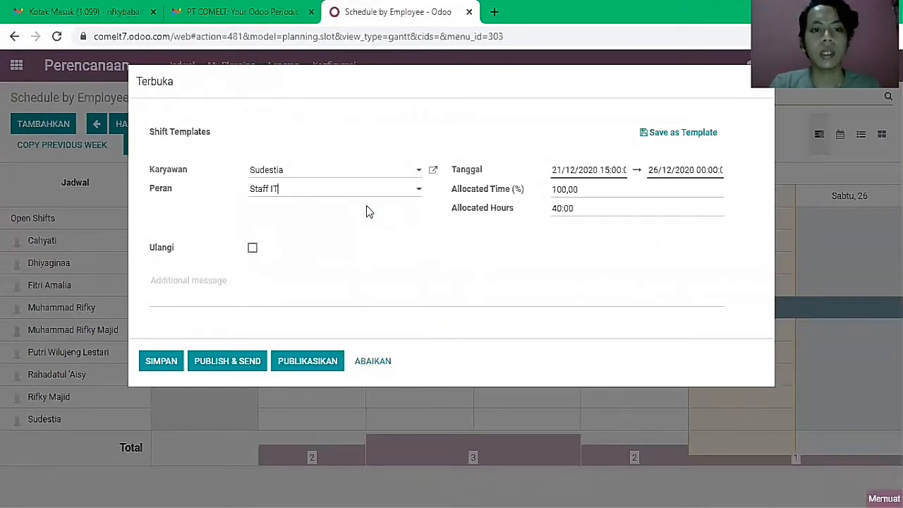
- Set the shift from 22/12/2020 to 24/12/2020 ending at 15:00, and save it
left_click(591, 172)
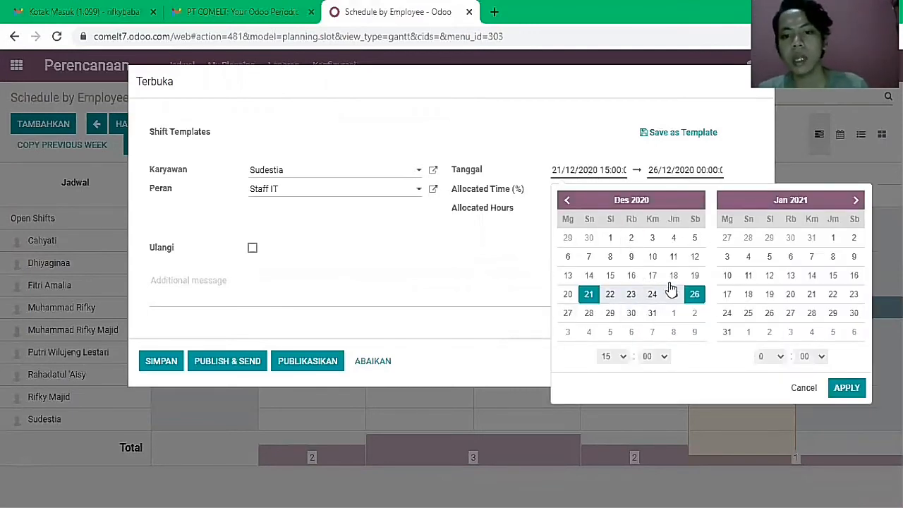
left_click(610, 294)
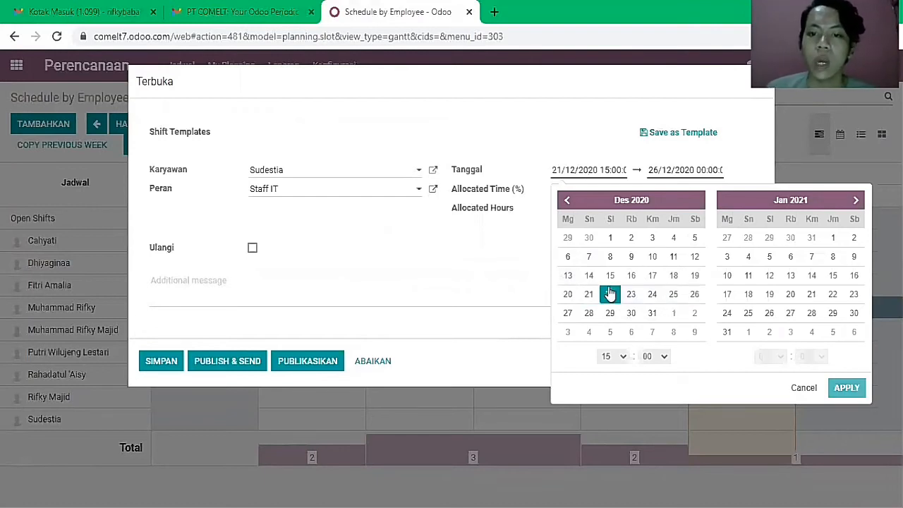
left_click(659, 299)
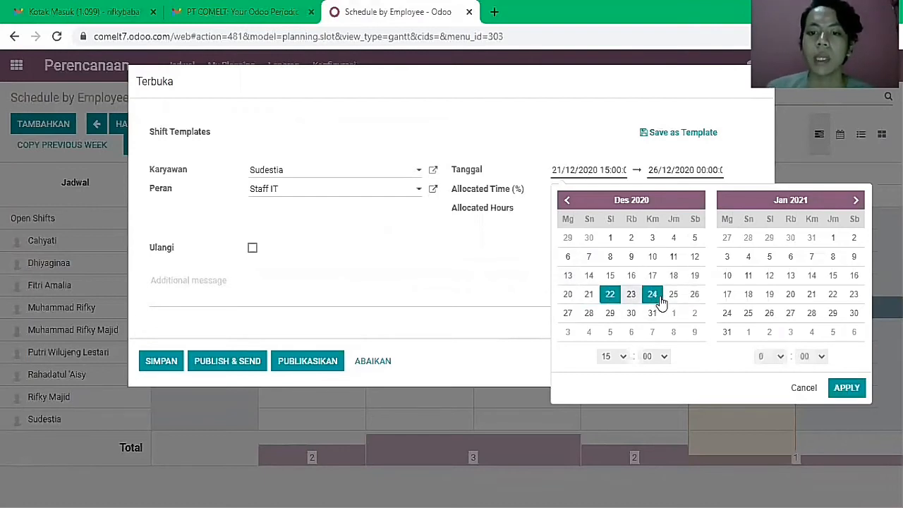
left_click(780, 358)
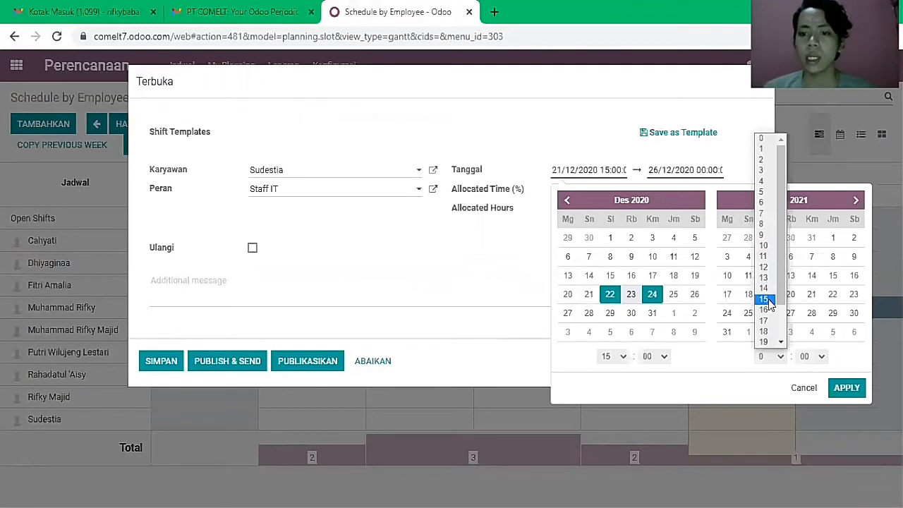
left_click(769, 301)
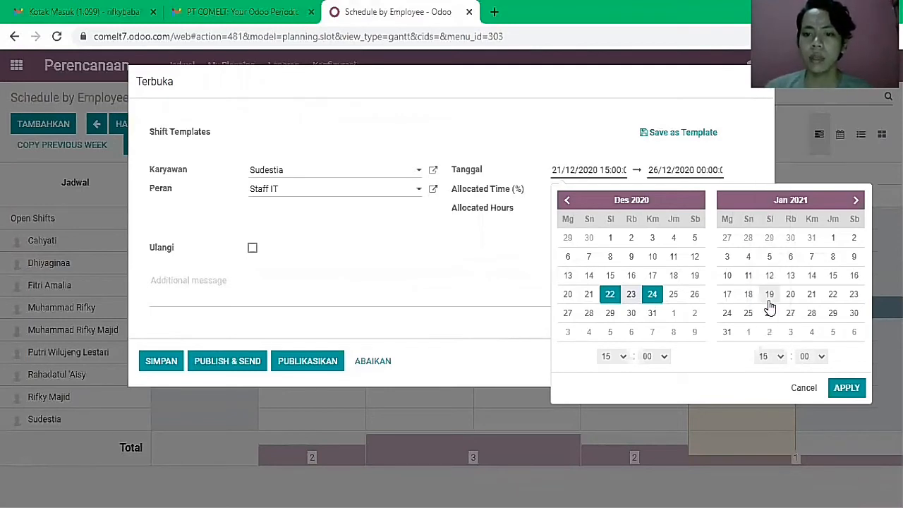
left_click(847, 387)
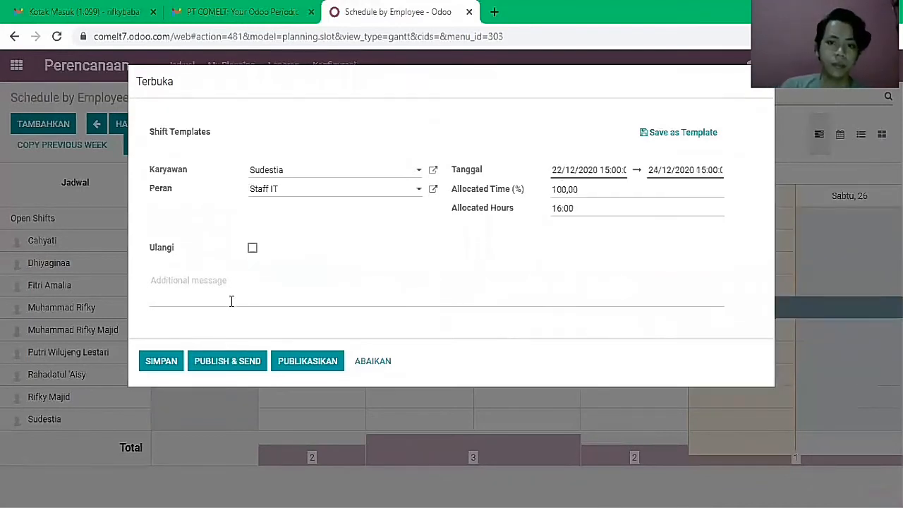
left_click(170, 363)
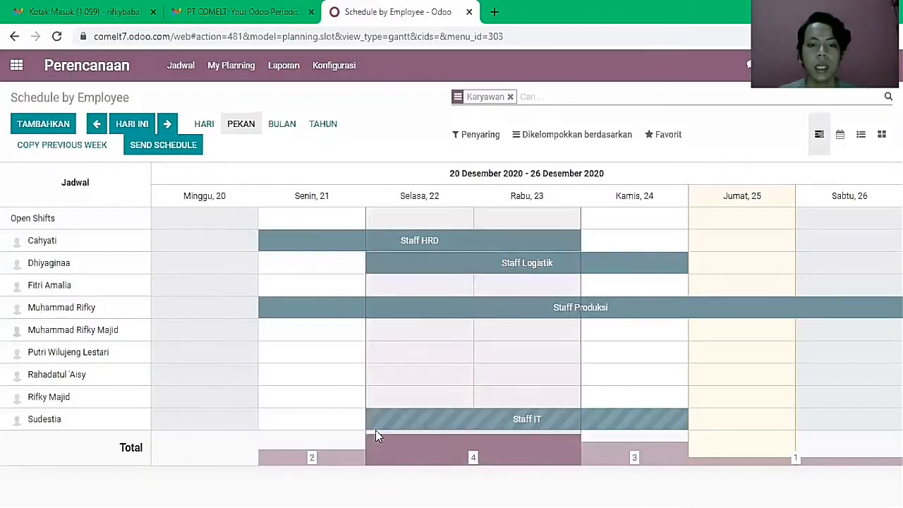
mouse_move(375, 275)
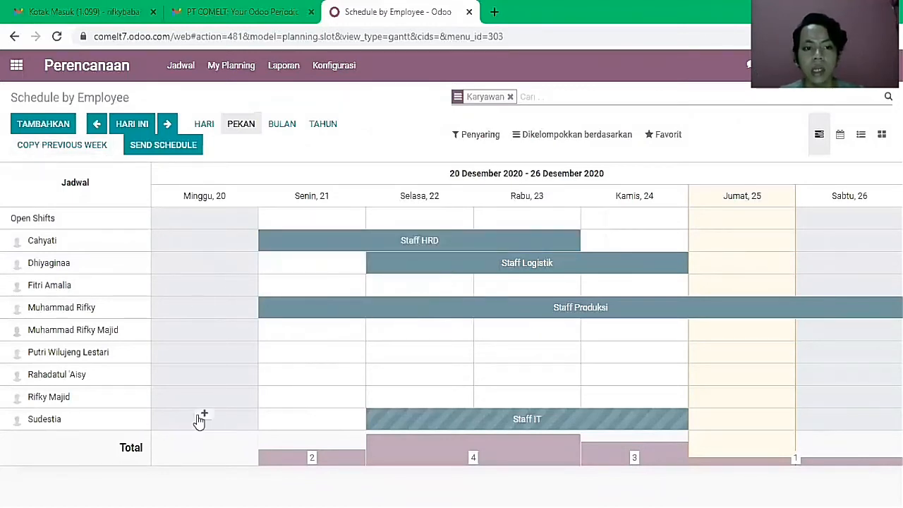
mouse_move(406, 431)
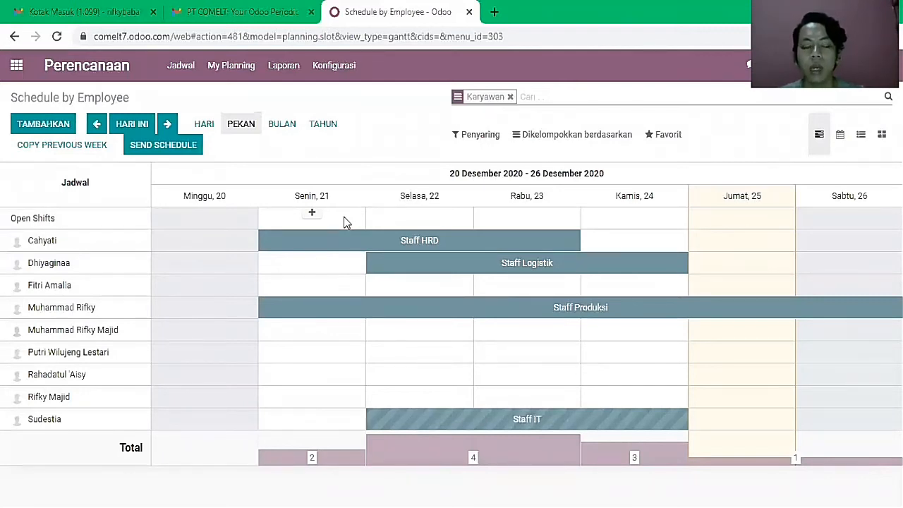
- Start sending the schedule, leaving only the Staff IT employee as recipient
left_click(191, 151)
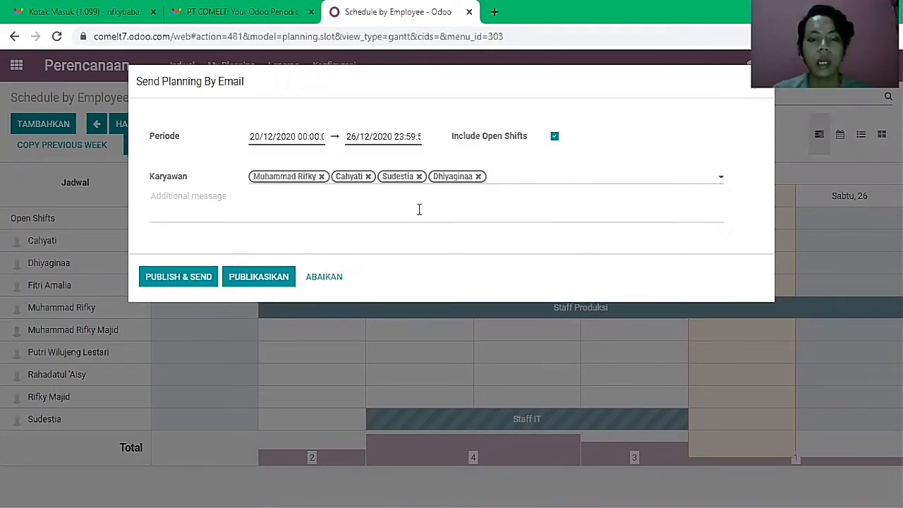
mouse_move(419, 210)
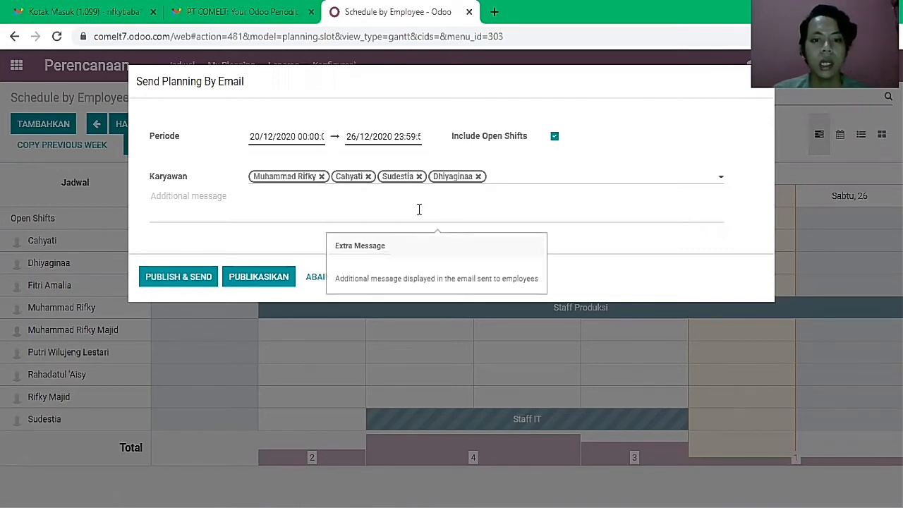
left_click(479, 177)
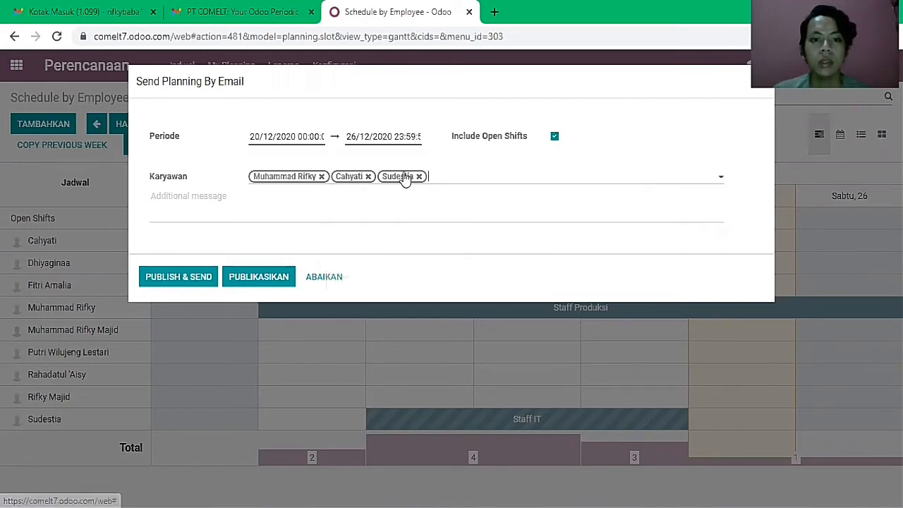
left_click(369, 177)
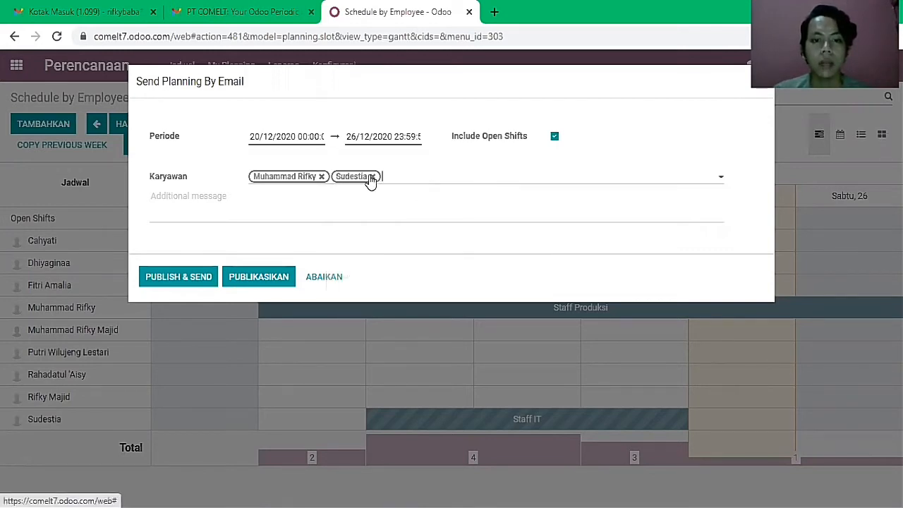
left_click(321, 176)
- Add a message saying the placement dates match the schedule, then Publish & Send
type("Hallo Sudestia, s")
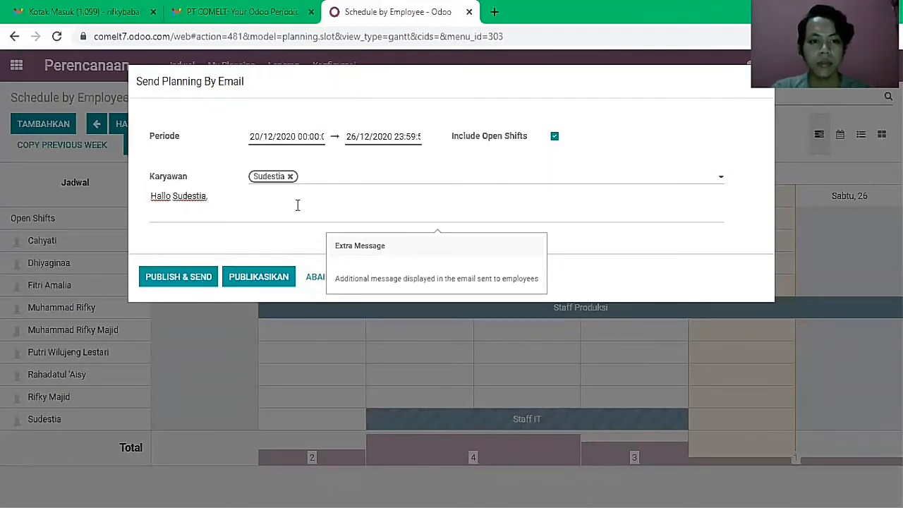
type("Saya")
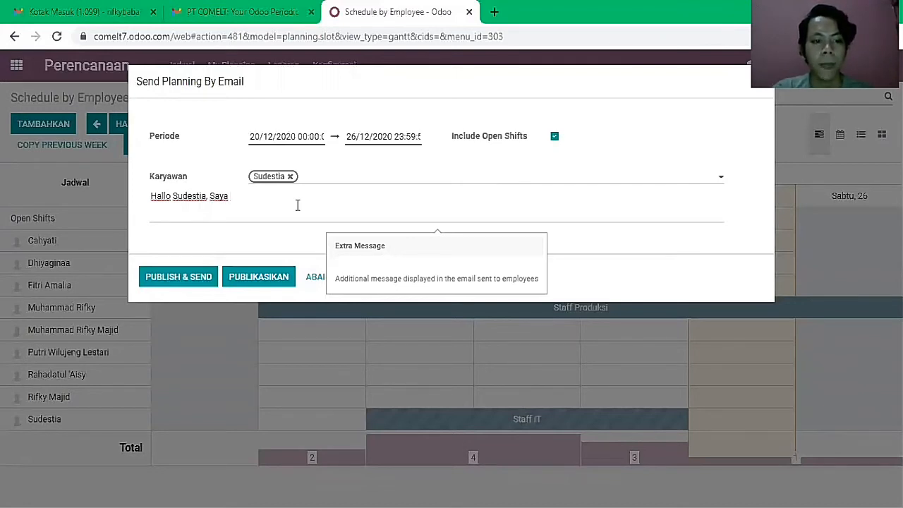
type(" beri t")
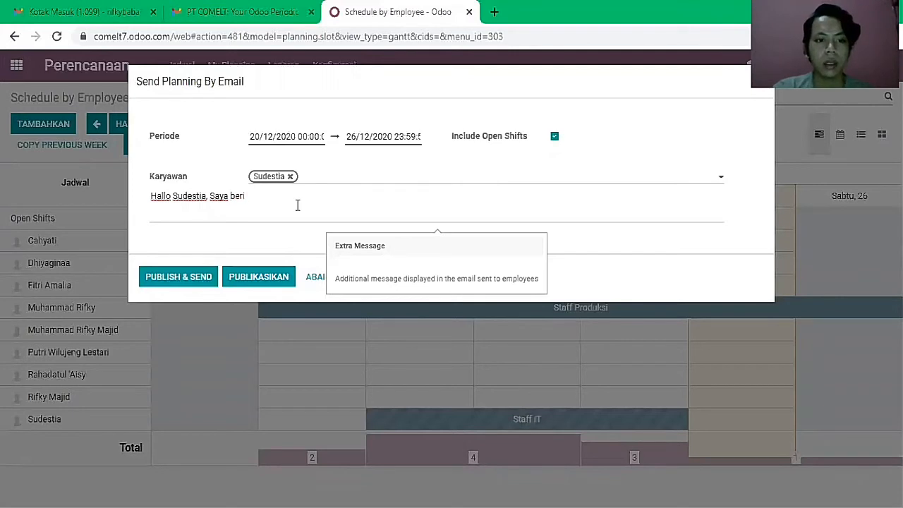
key("BackSpace")
key("BackSpace")
type("tahu b")
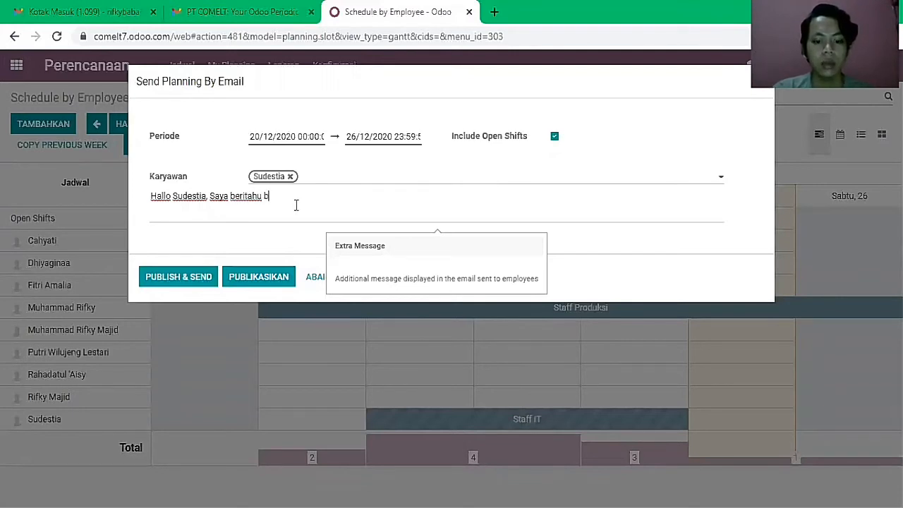
key("BackSpace")
key("BackSpace")
type("h")
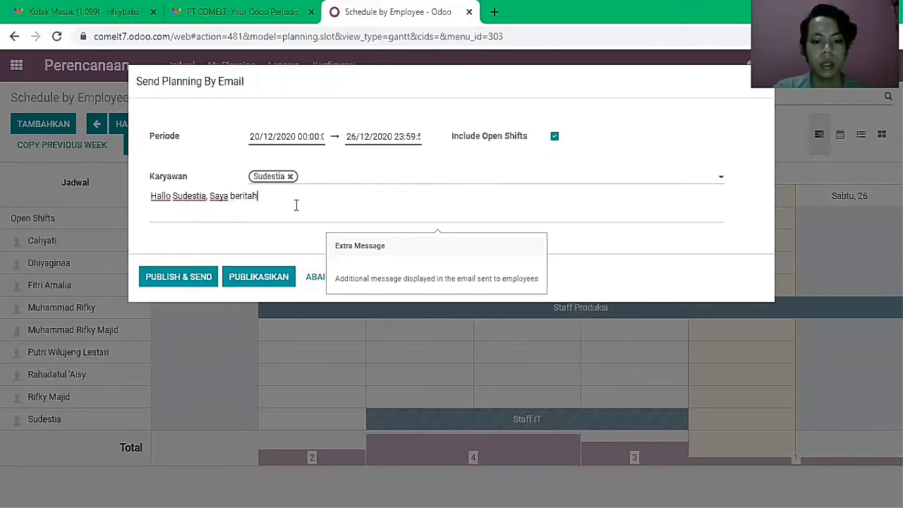
type("u bahwa penempata")
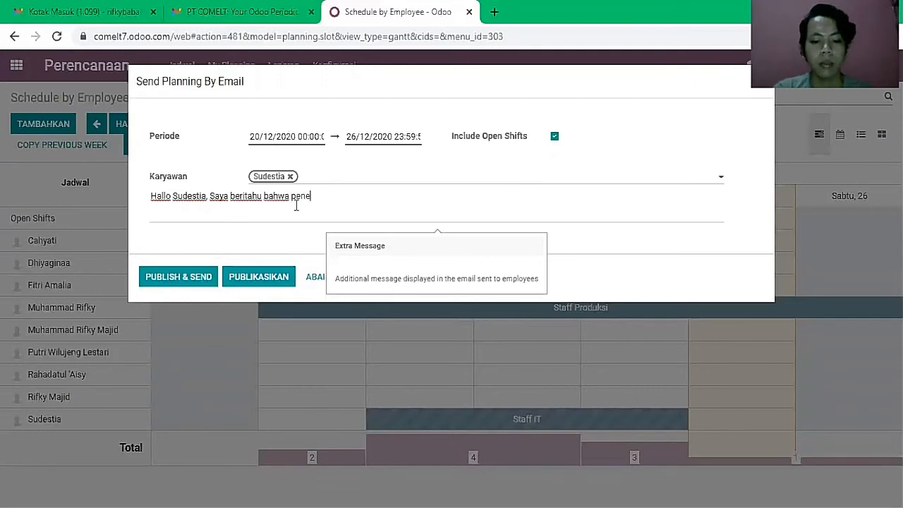
type("nggal sudah sesuai dengan apa yang saya tetac")
key("BackSpace")
type("pkan di jadwal.")
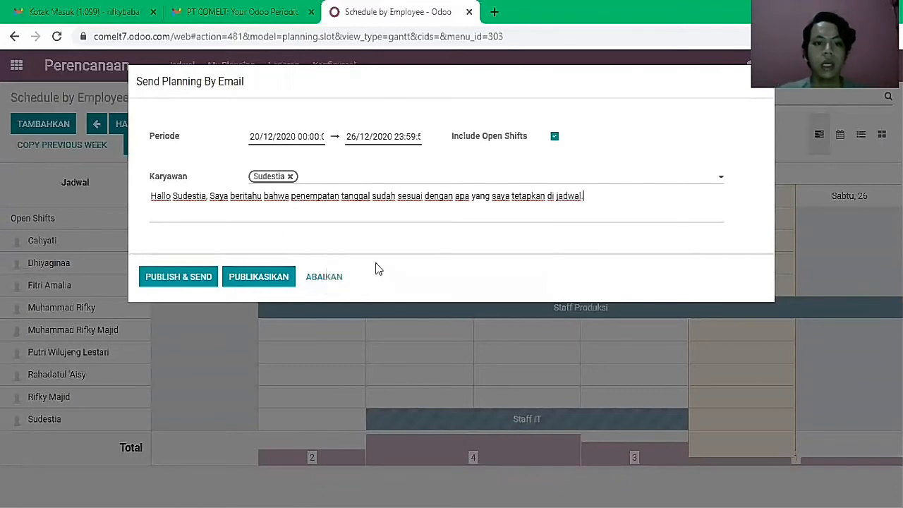
left_click(199, 278)
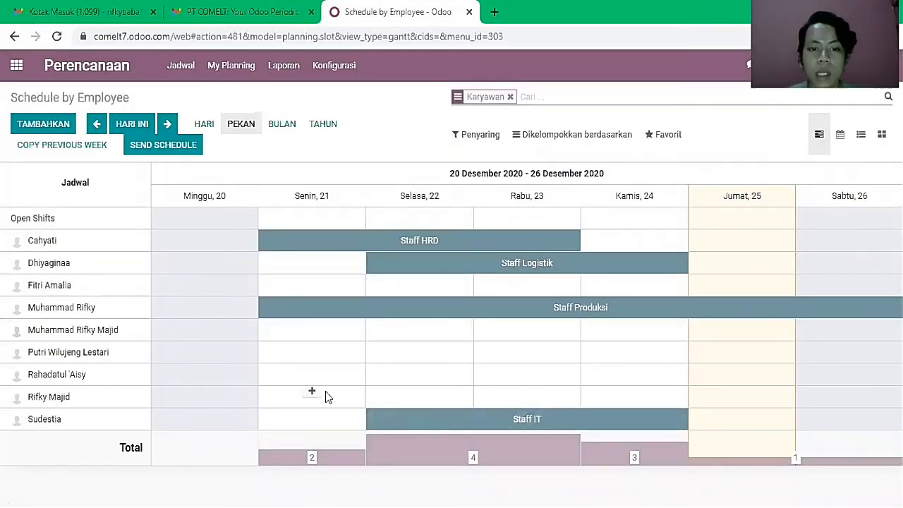
- Open the Stok Persediaan app and go to its Produk > Produk list
mouse_move(388, 420)
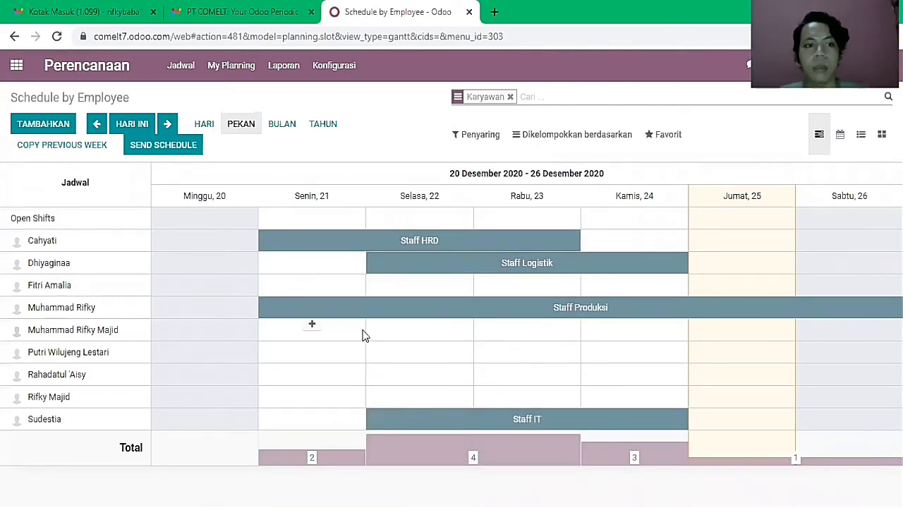
left_click(19, 73)
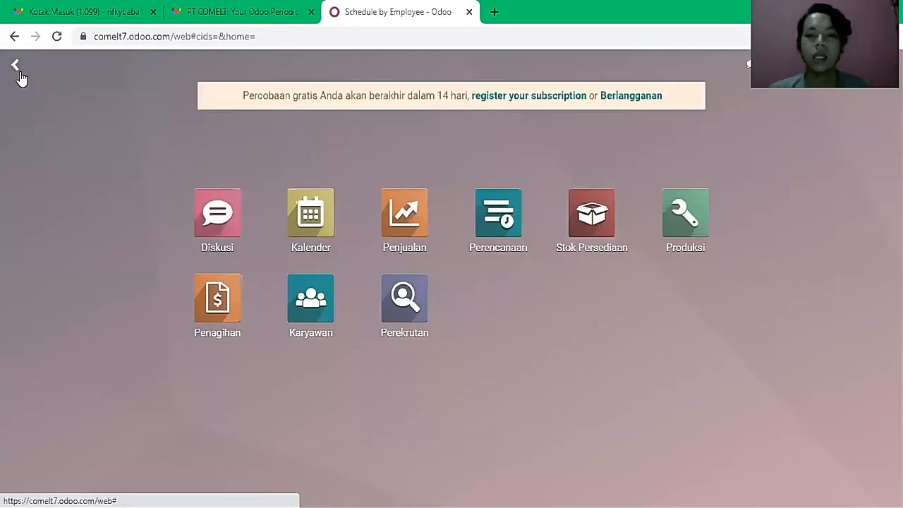
left_click(571, 210)
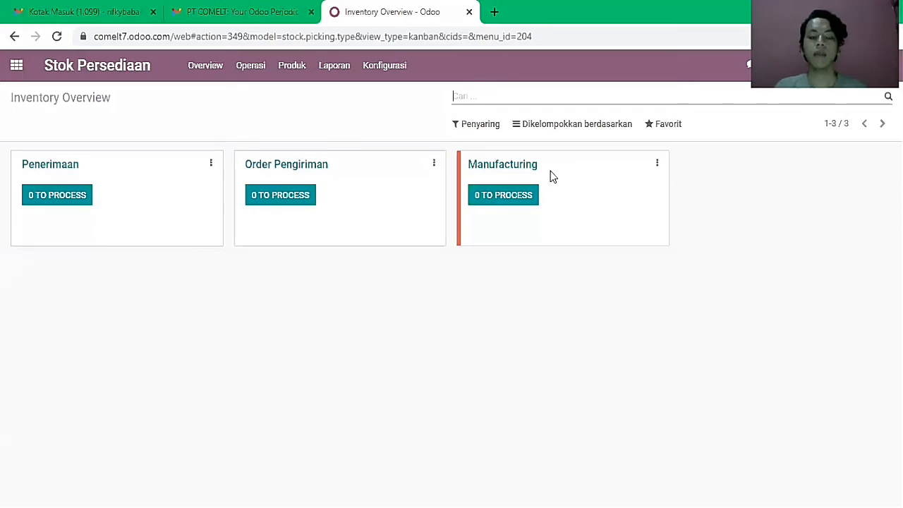
left_click(289, 66)
left_click(302, 95)
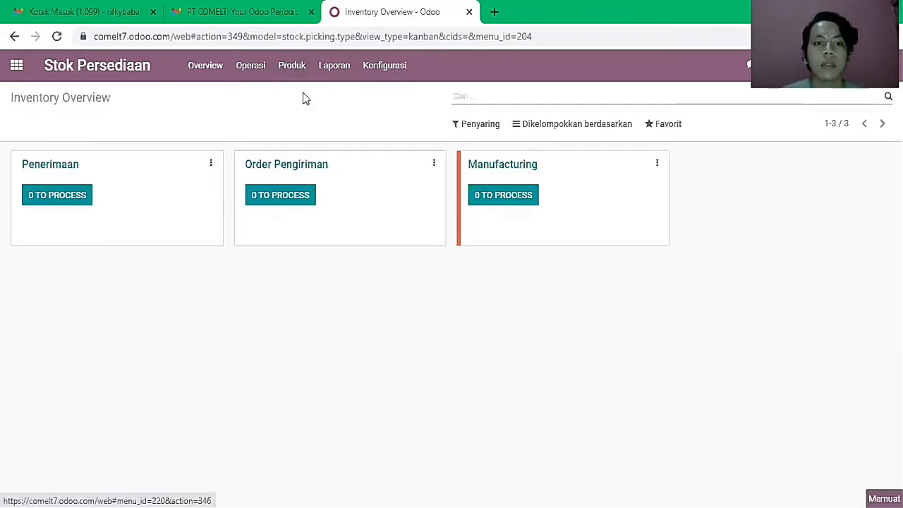
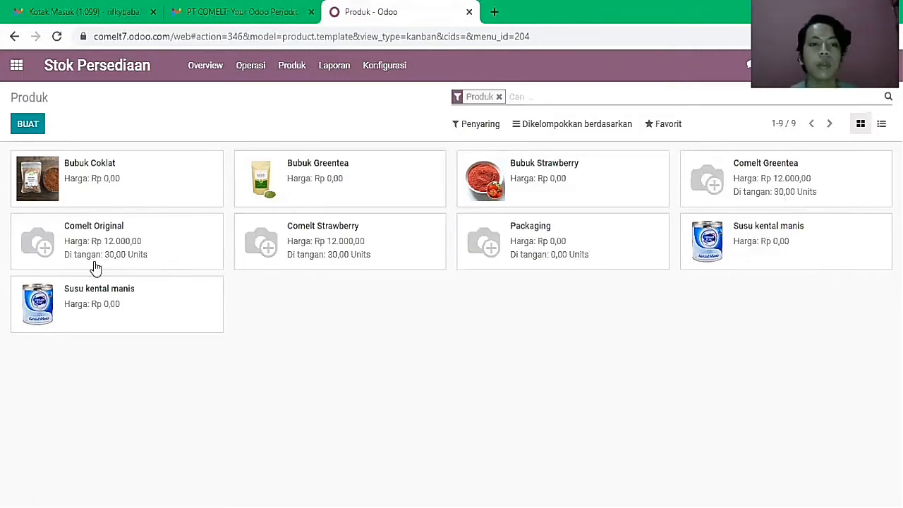
- Open the Comelt Order Pengiriman list from the inventory Overview, showing WH/OUT/00001–00007
left_click(222, 66)
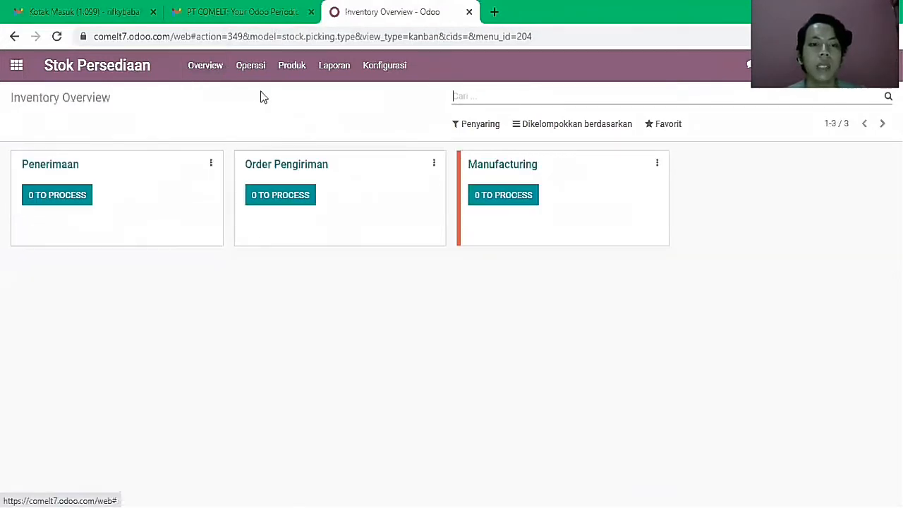
left_click(326, 166)
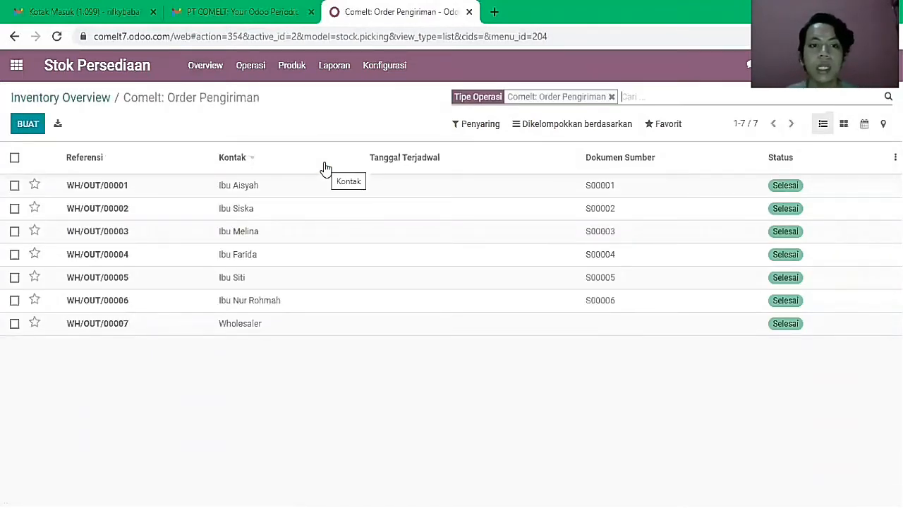
- Start a delivery order to a newly created contact, with source document S00007
left_click(39, 130)
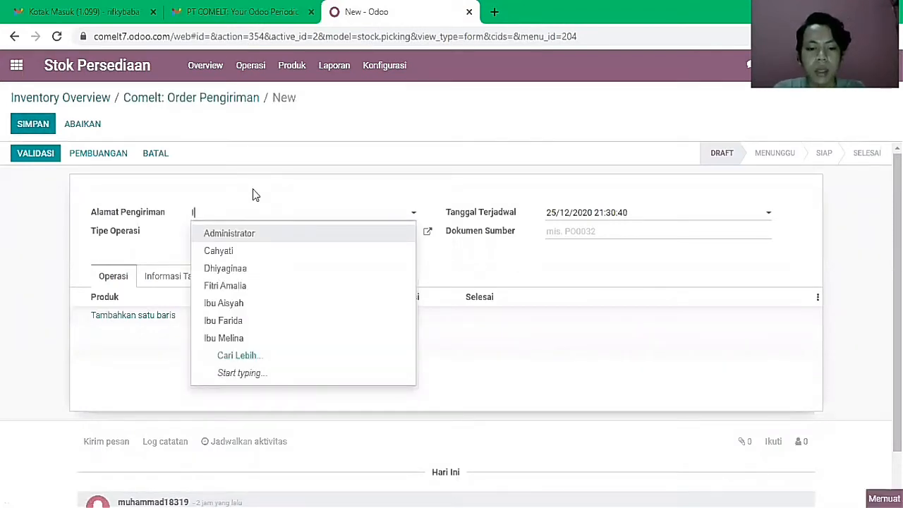
type("Ibu ")
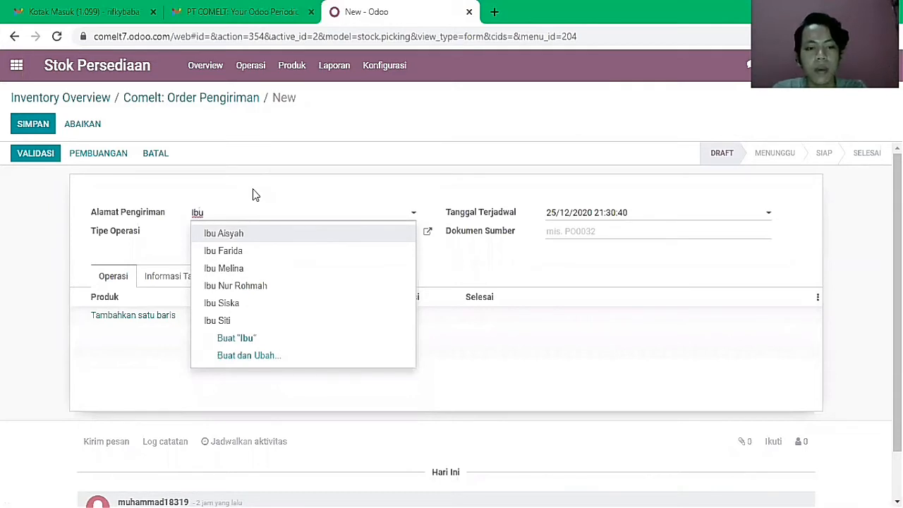
type("Cinta")
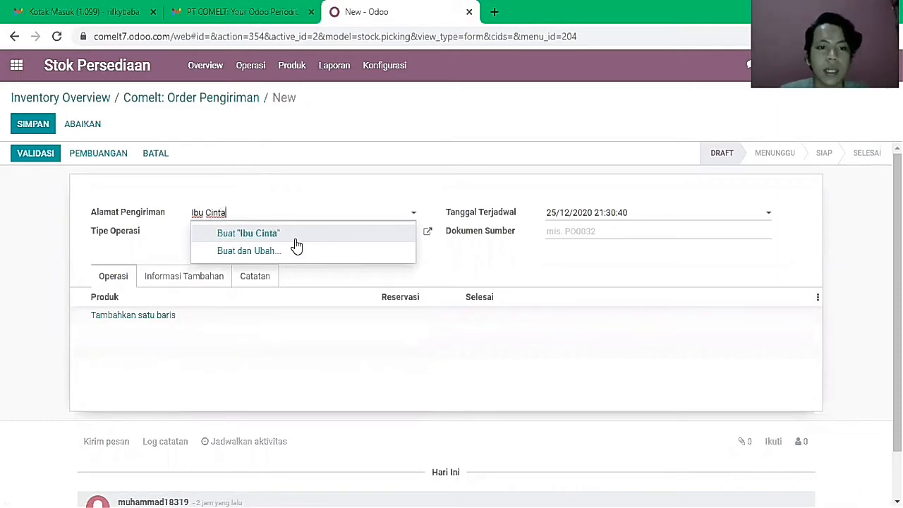
left_click(294, 240)
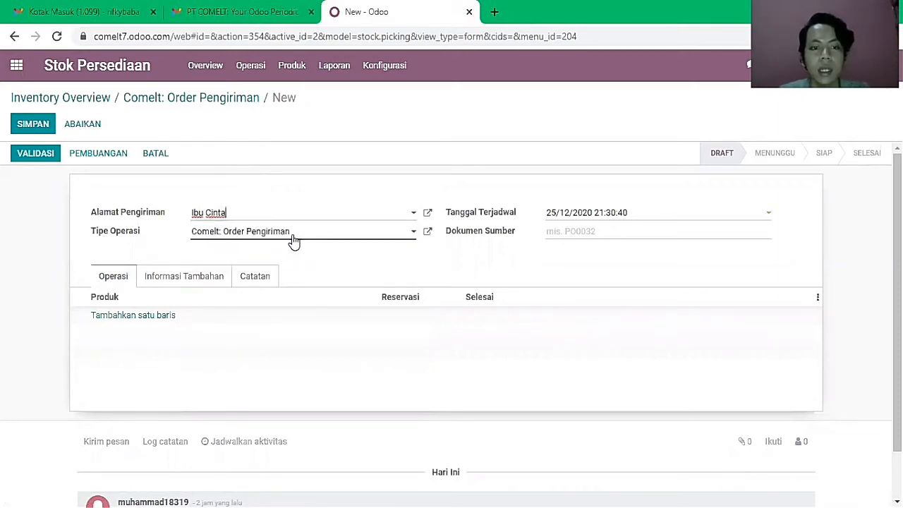
left_click(646, 235)
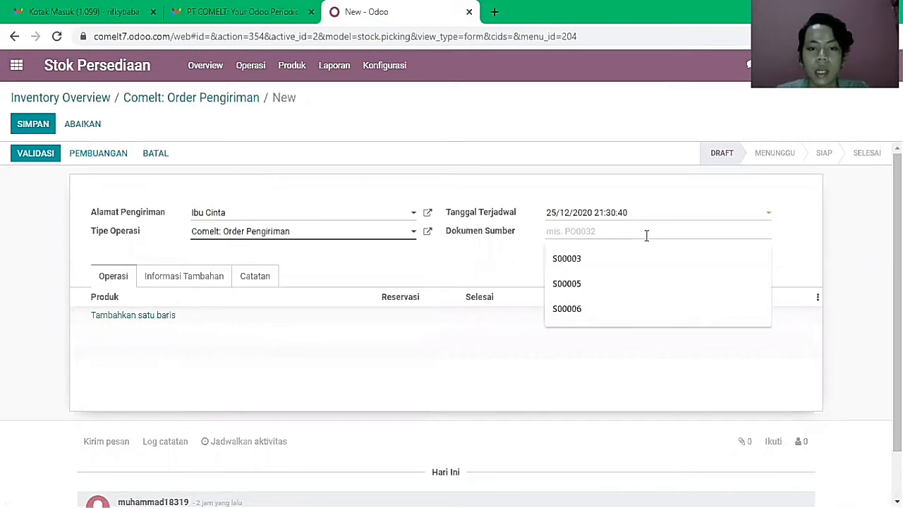
type("S00007")
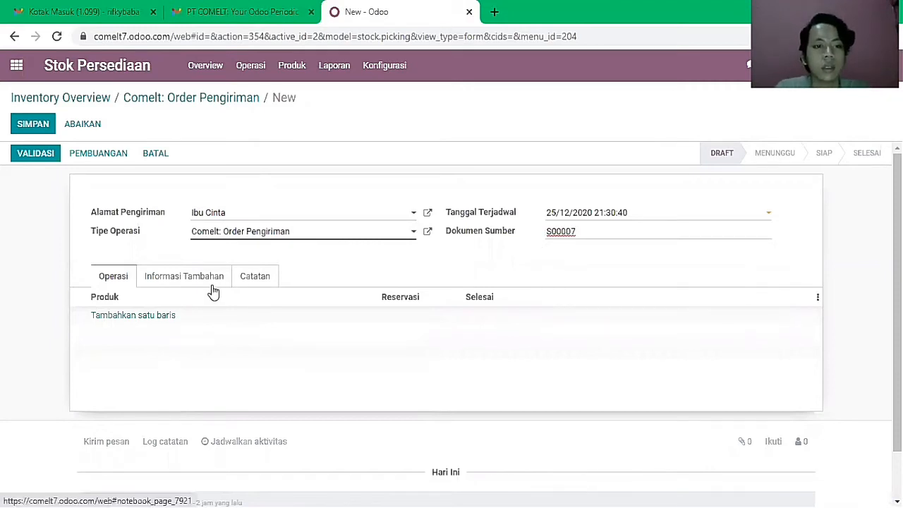
- Add a Comelt Greentea line with 15 done and save the order as WH/OUT/00008
left_click(161, 318)
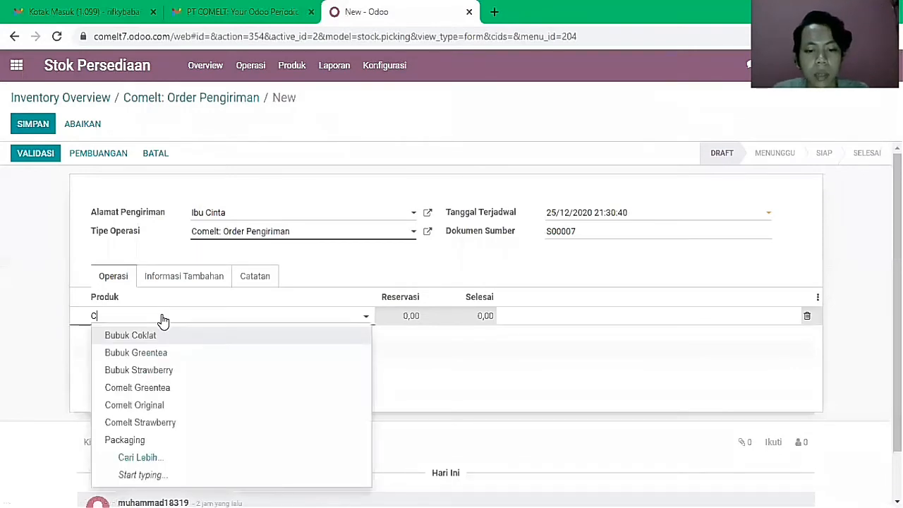
type("Come")
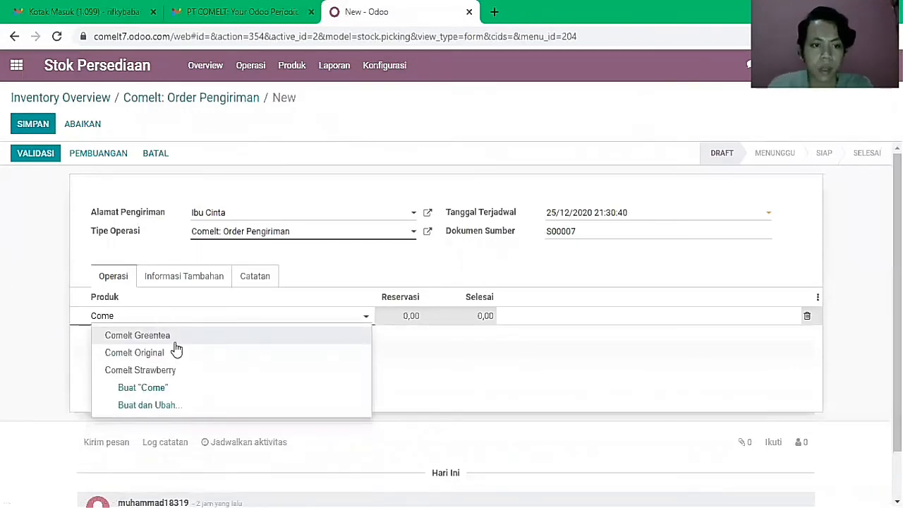
left_click(176, 343)
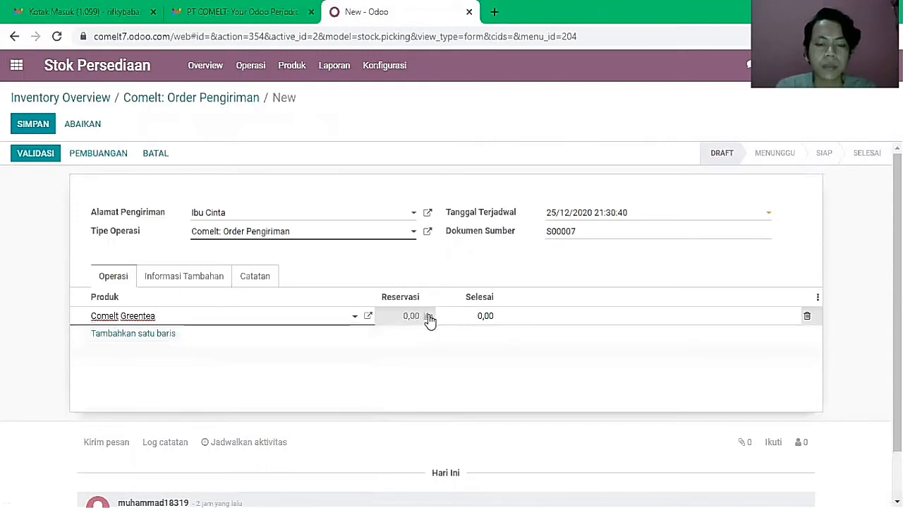
left_click(472, 314)
double_click(472, 314)
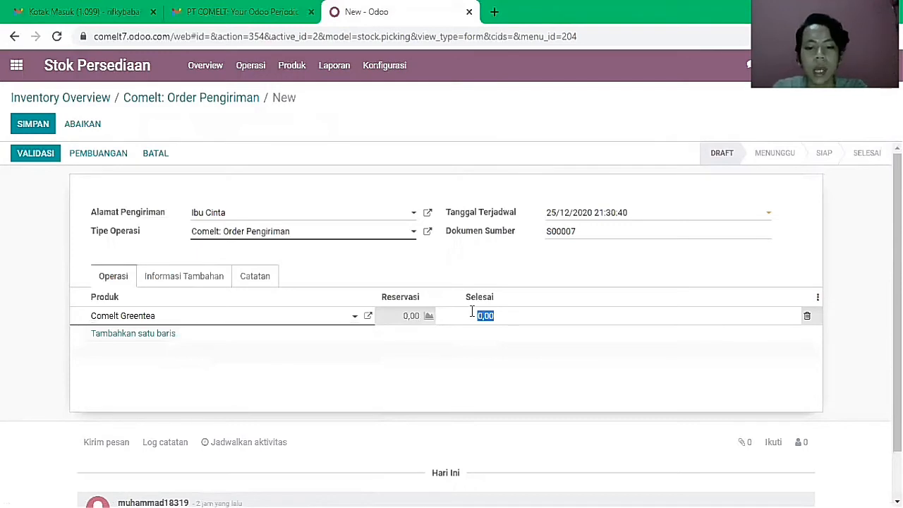
type("15")
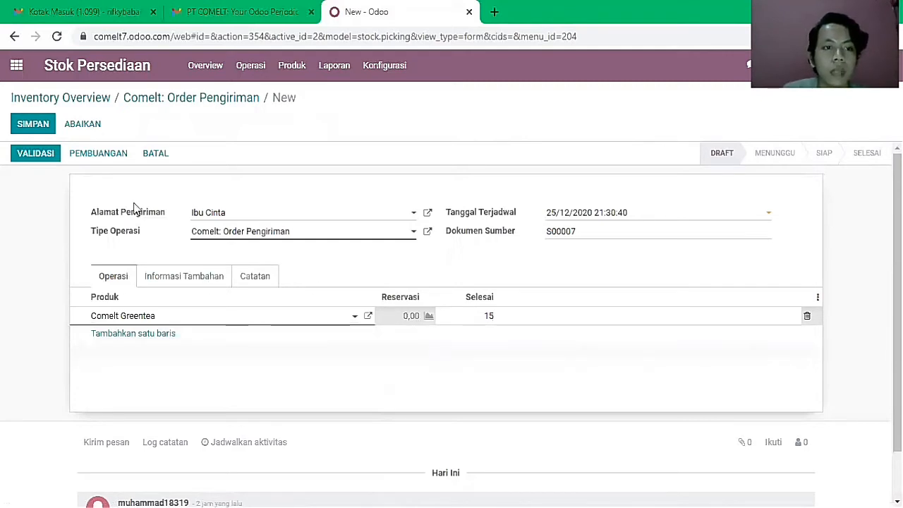
left_click(28, 130)
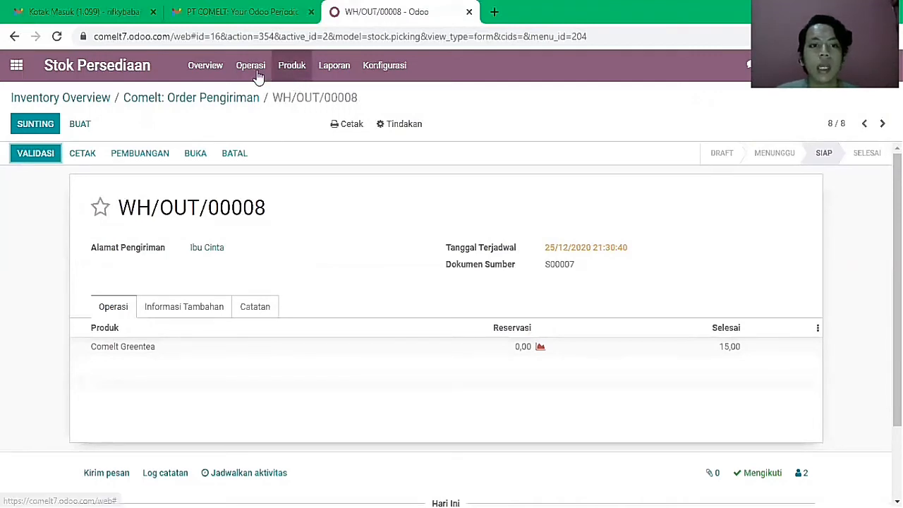
- Check stock in Produk > Produk, then reopen the delivery list and mark the WH/OUT/00008 row
left_click(215, 70)
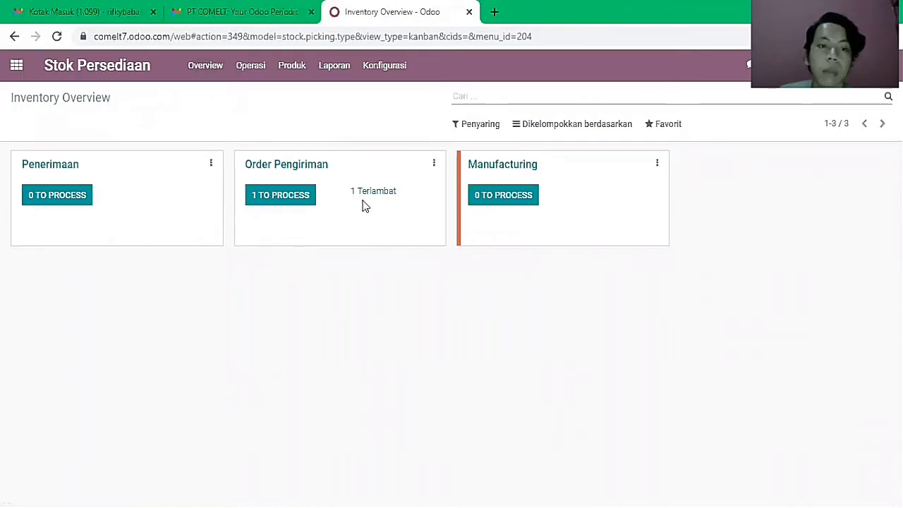
left_click(295, 201)
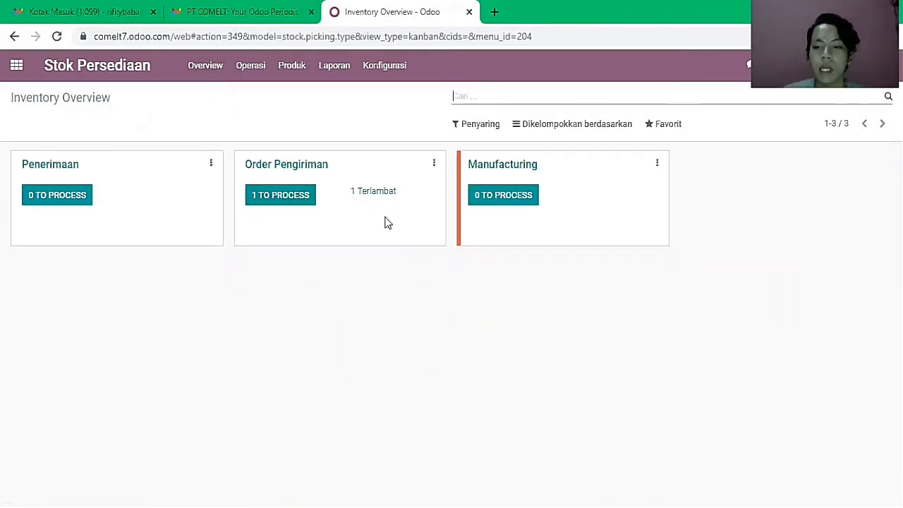
left_click(289, 67)
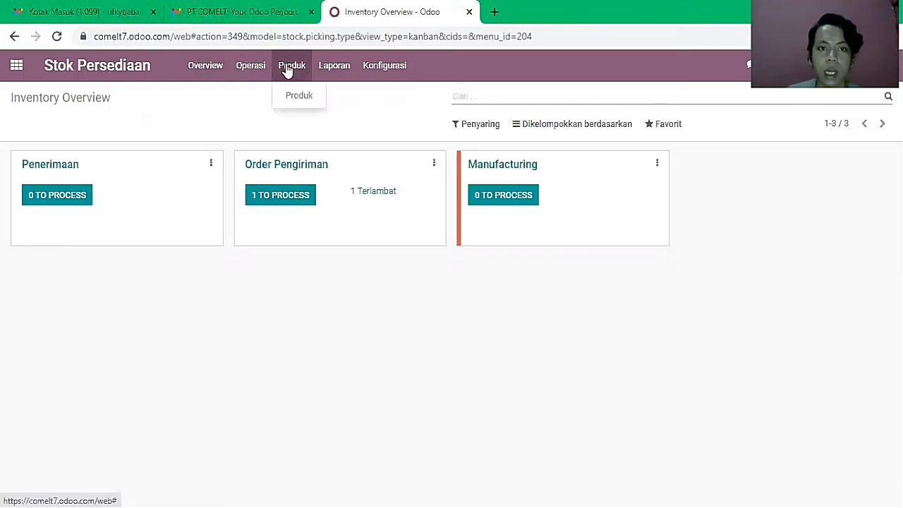
left_click(304, 99)
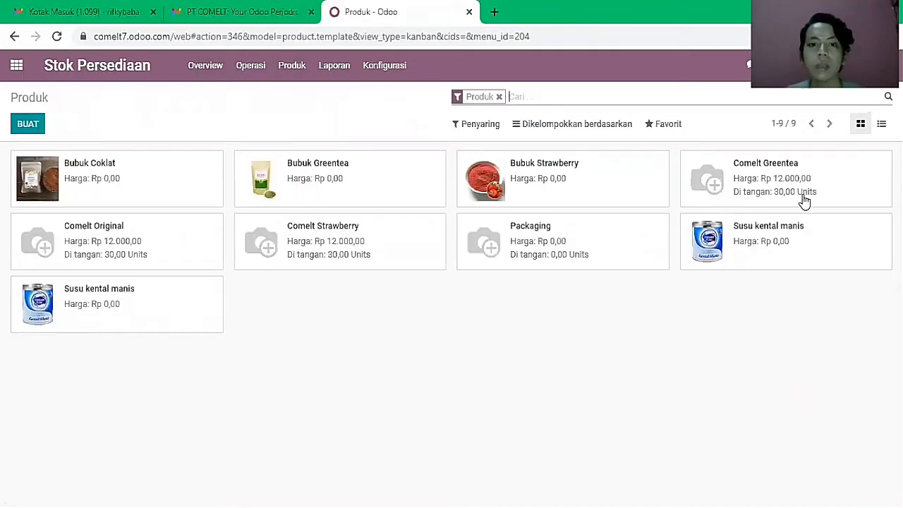
left_click(221, 65)
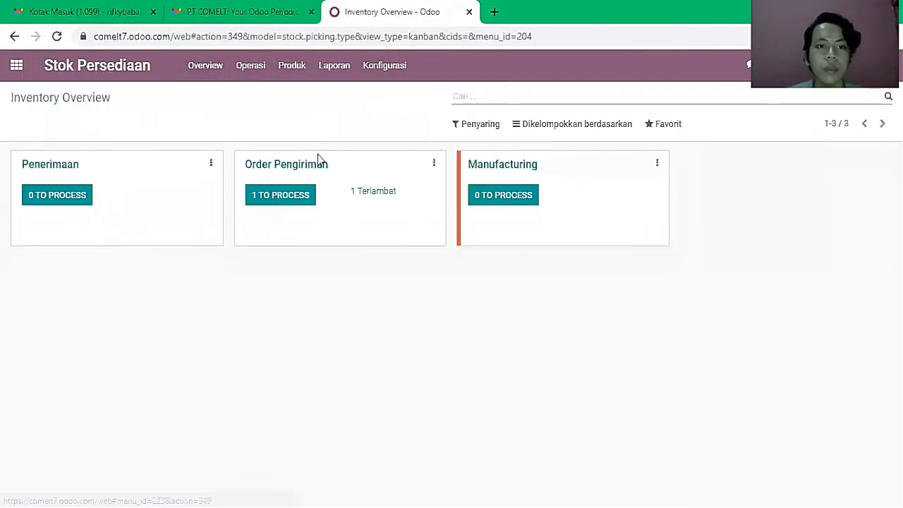
left_click(321, 168)
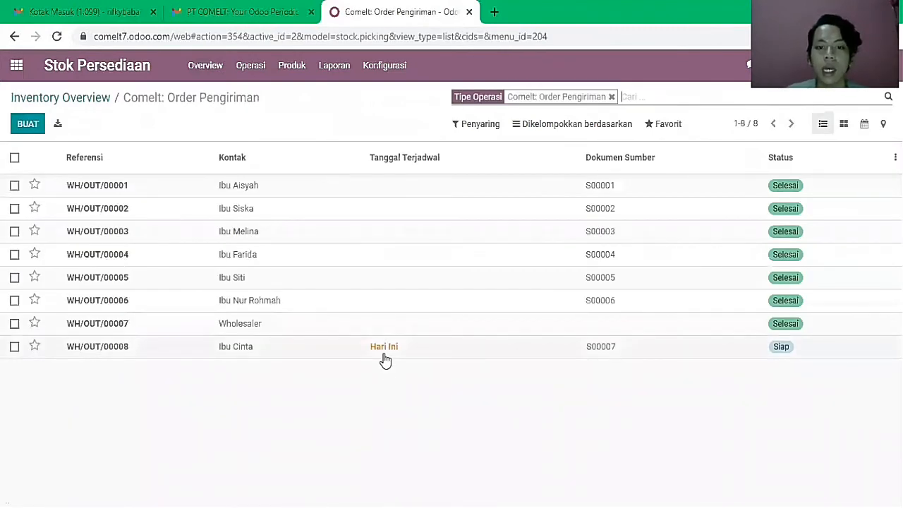
left_click(15, 347)
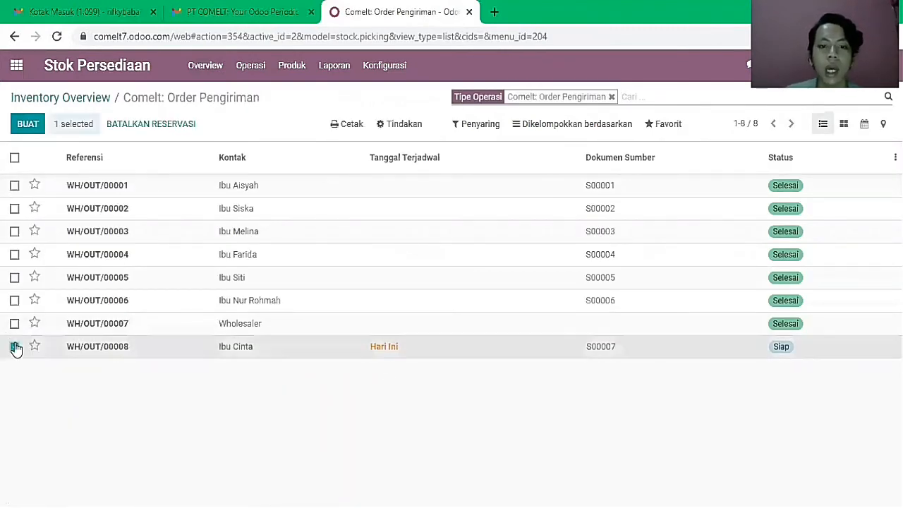
- Validate WH/OUT/00008 so it becomes Selesai, then go back to the Overview
left_click(146, 348)
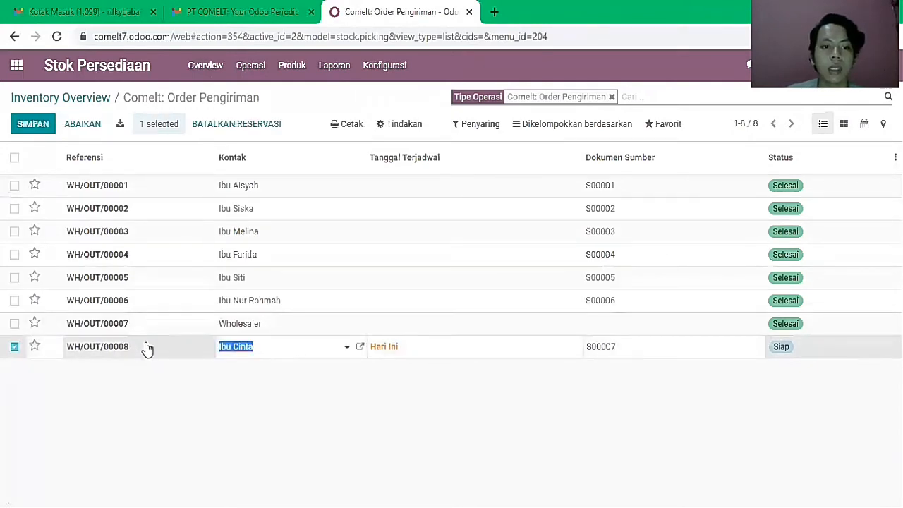
left_click(16, 348)
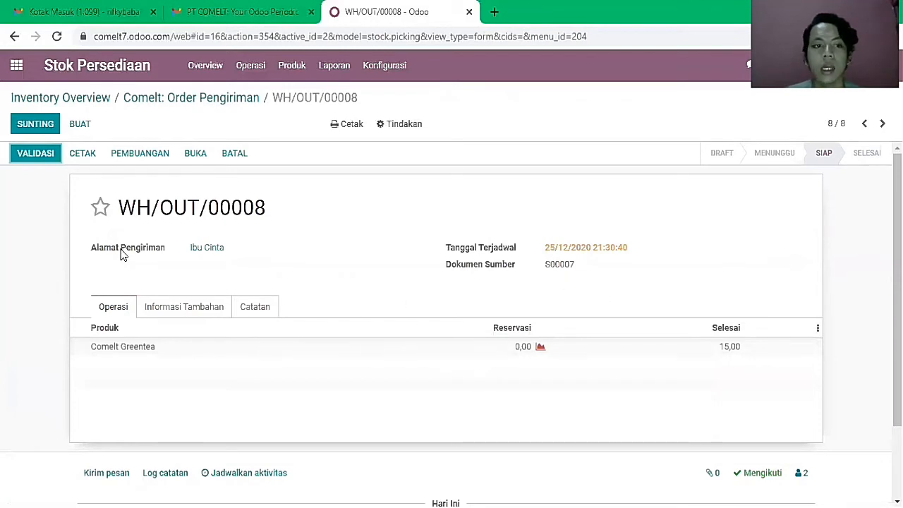
left_click(52, 160)
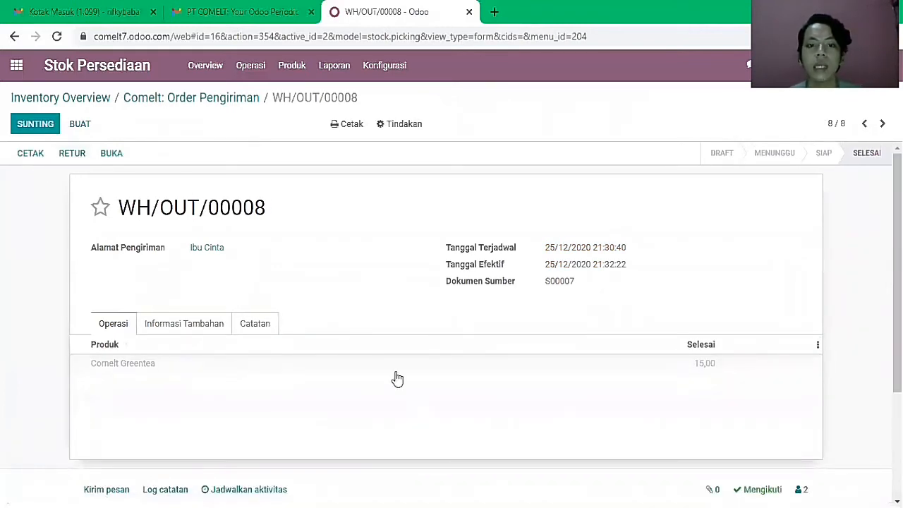
left_click(204, 67)
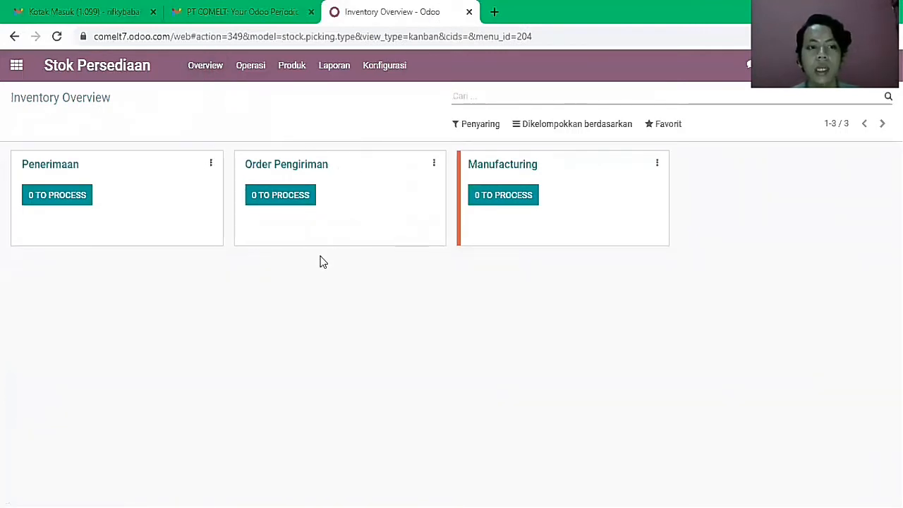
- Confirm Comelt Greentea stock is 15 units, then reopen the delivery orders list
left_click(295, 79)
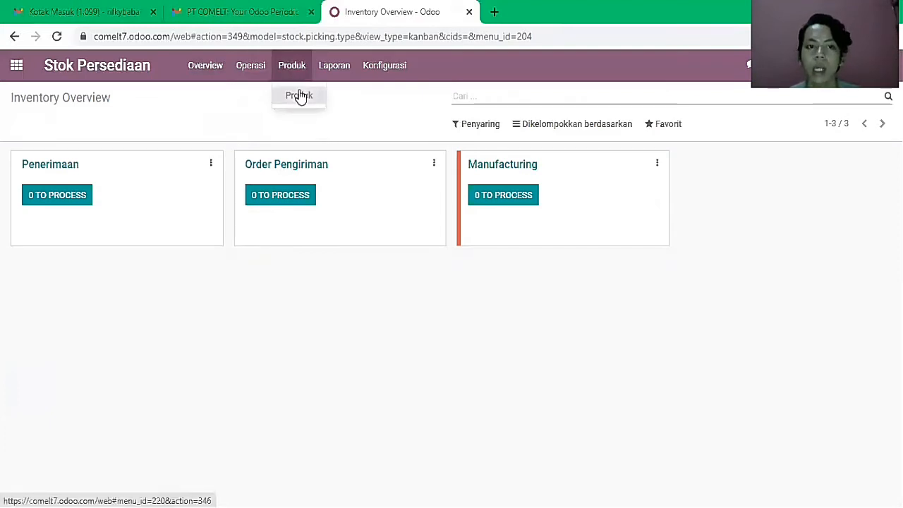
left_click(299, 95)
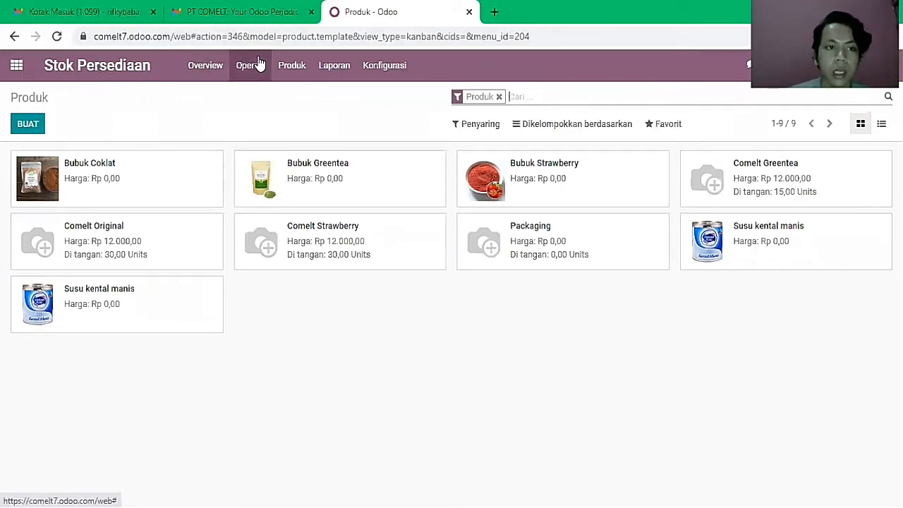
left_click(205, 66)
left_click(305, 173)
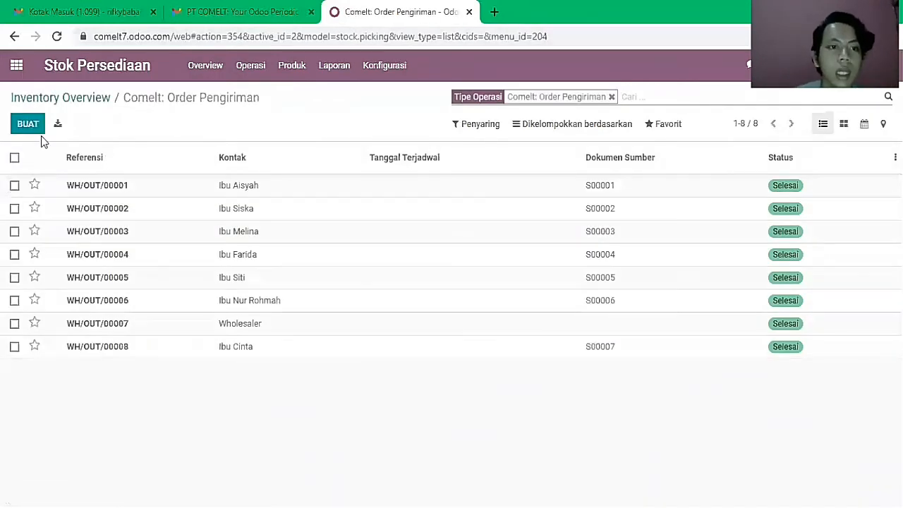
- Start another delivery order addressed to a newly created contact
left_click(32, 130)
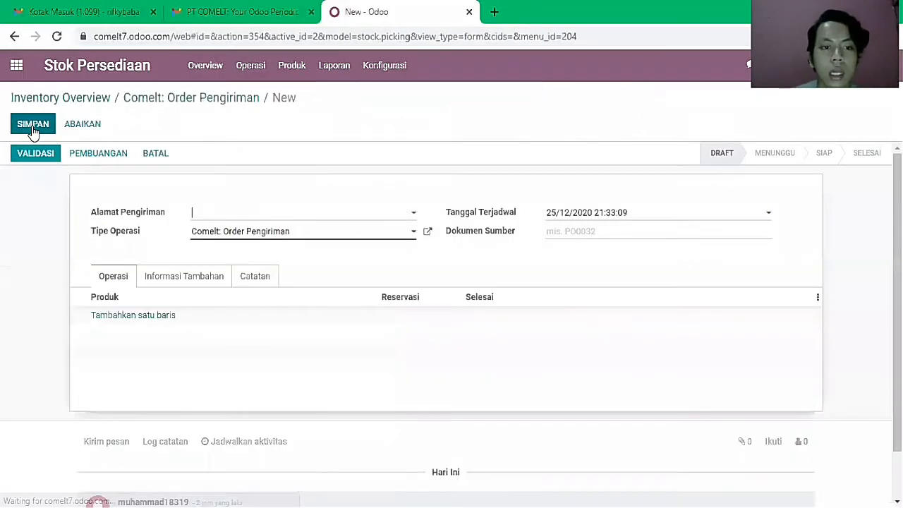
type("Ibu")
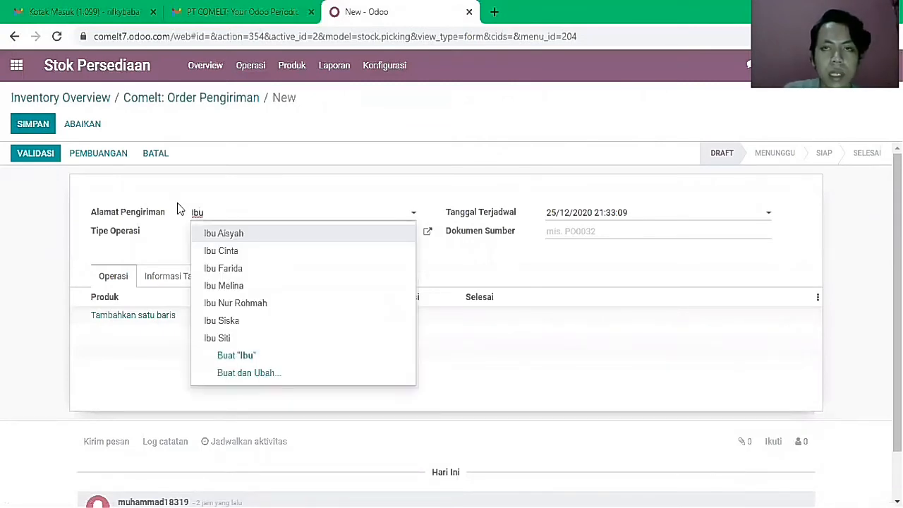
type(" i")
key("BackSpace")
type("Imas")
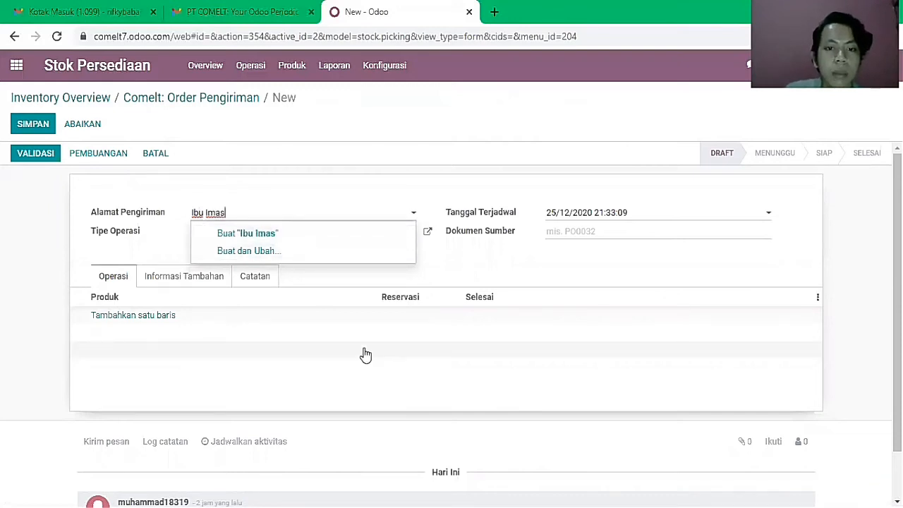
key("Tab")
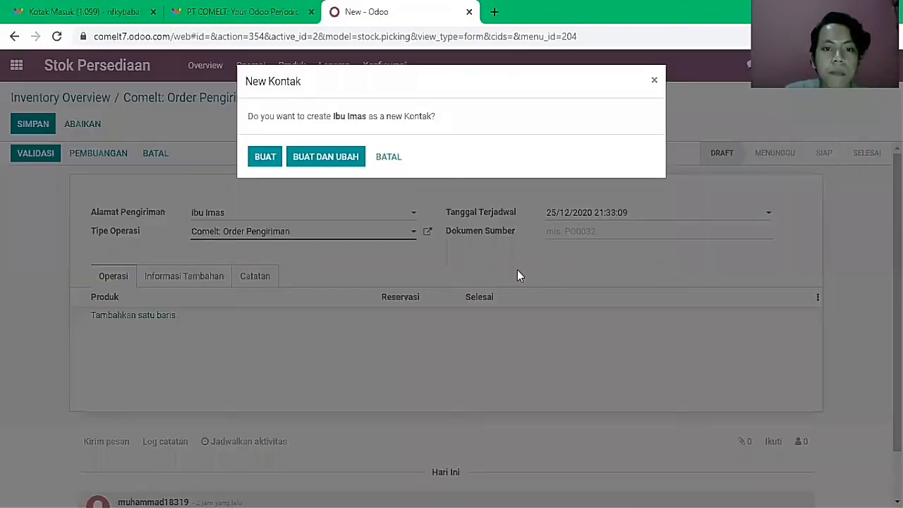
left_click(262, 159)
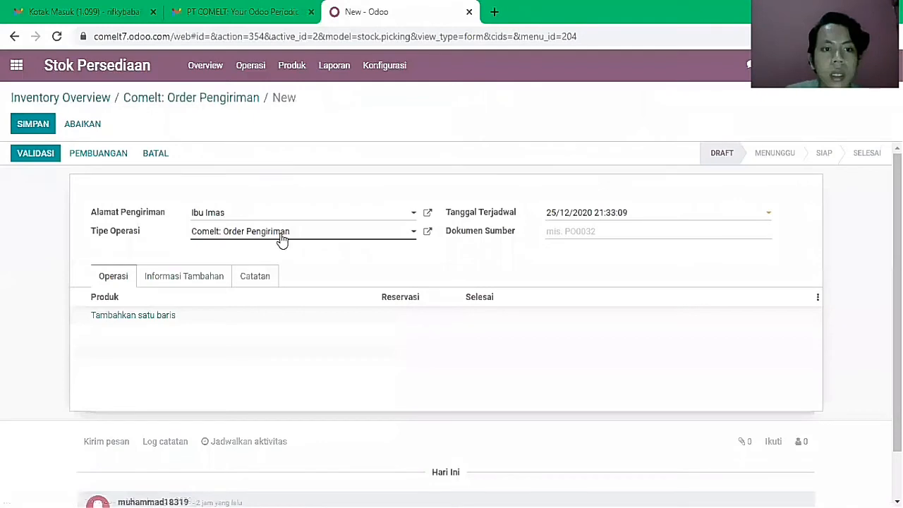
- Add 50 Comelt Strawberry done, set source document S00008, and save as WH/OUT/00009
left_click(155, 318)
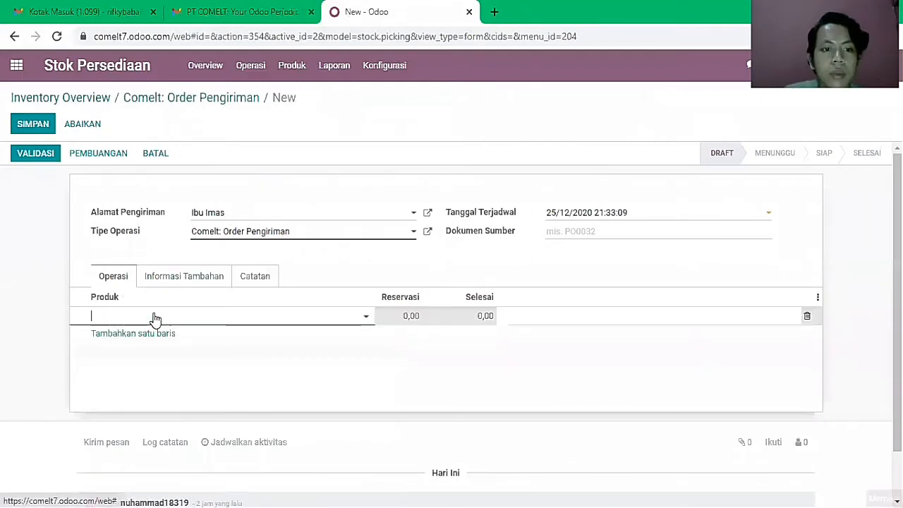
type("Comelt")
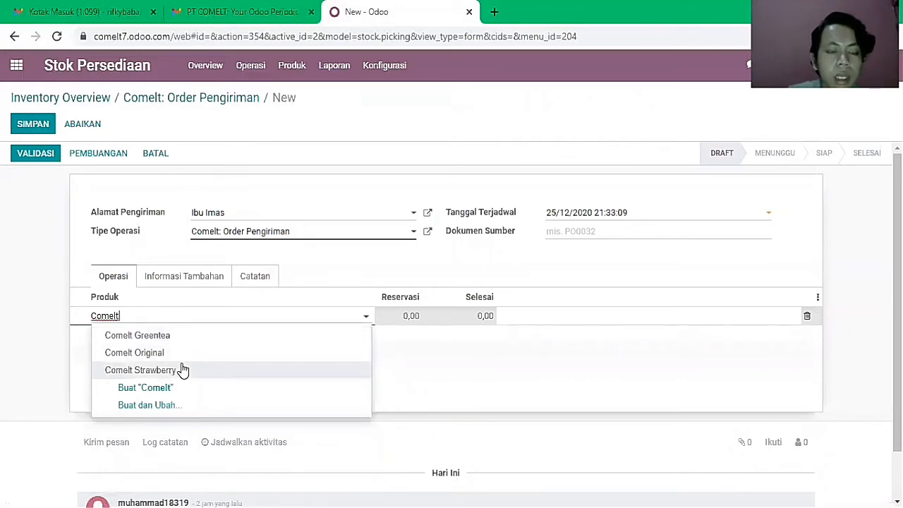
left_click(179, 369)
left_click(474, 318)
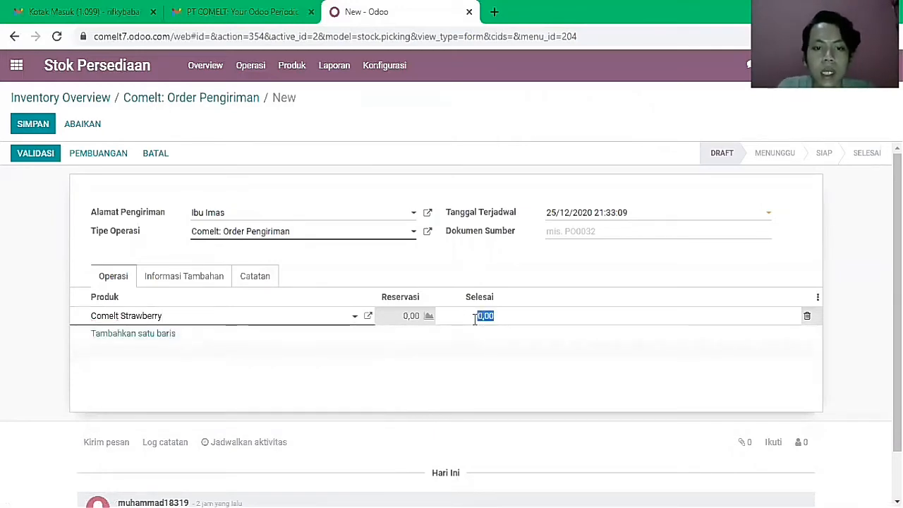
type("50")
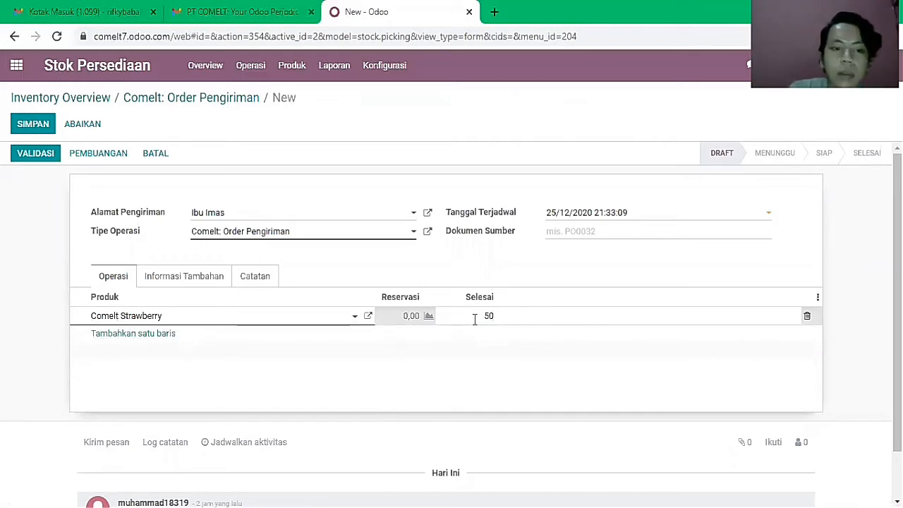
left_click(611, 236)
type("S0000")
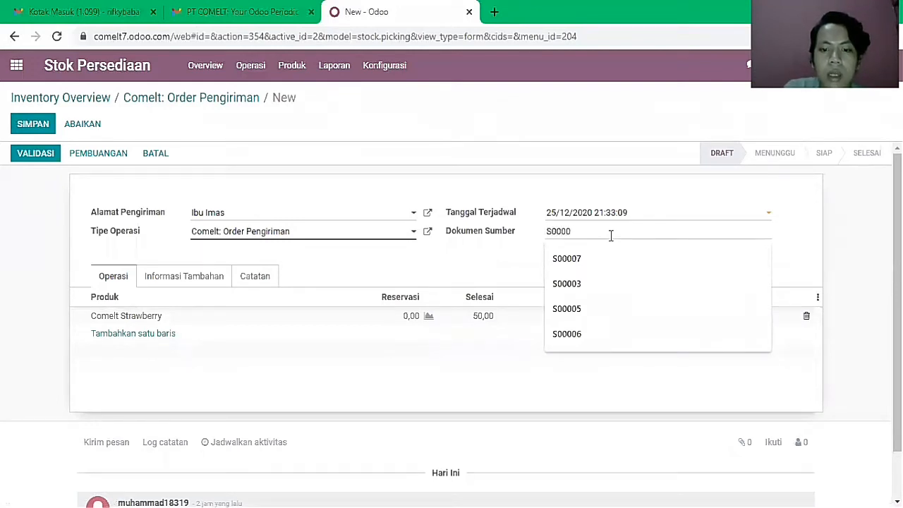
type("8")
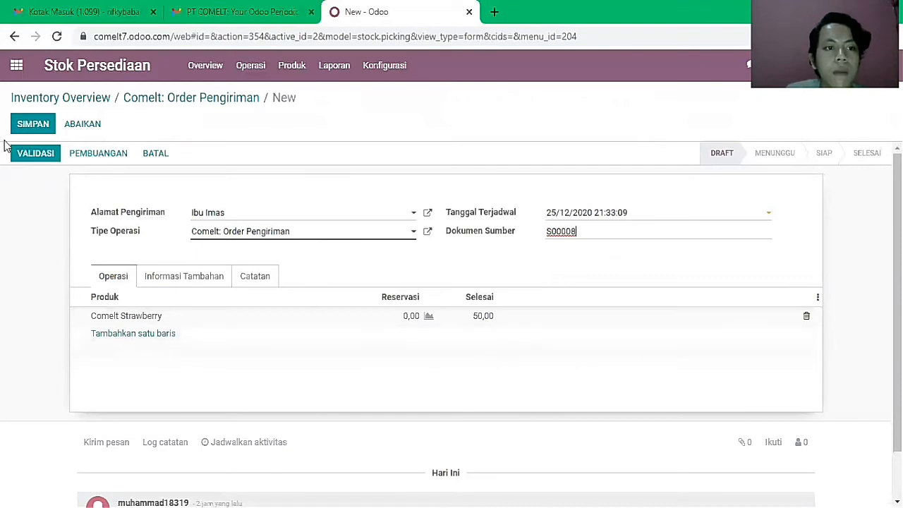
left_click(33, 128)
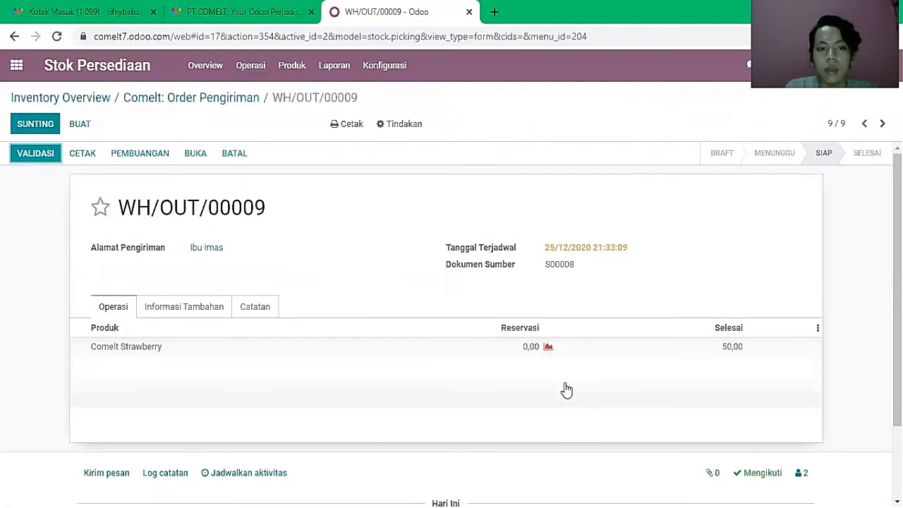
- Check stock on hand in the product catalogue, then start a new Comelt: Penerimaan receipt
left_click(205, 70)
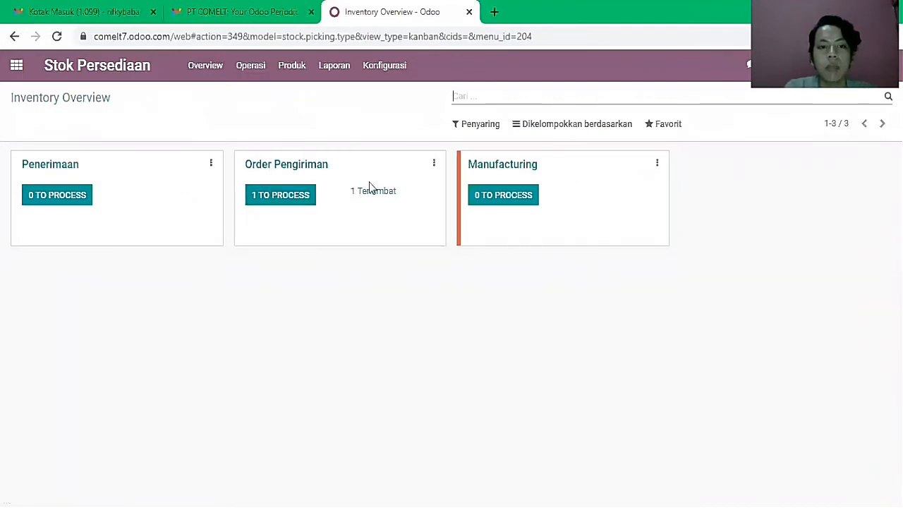
left_click(300, 69)
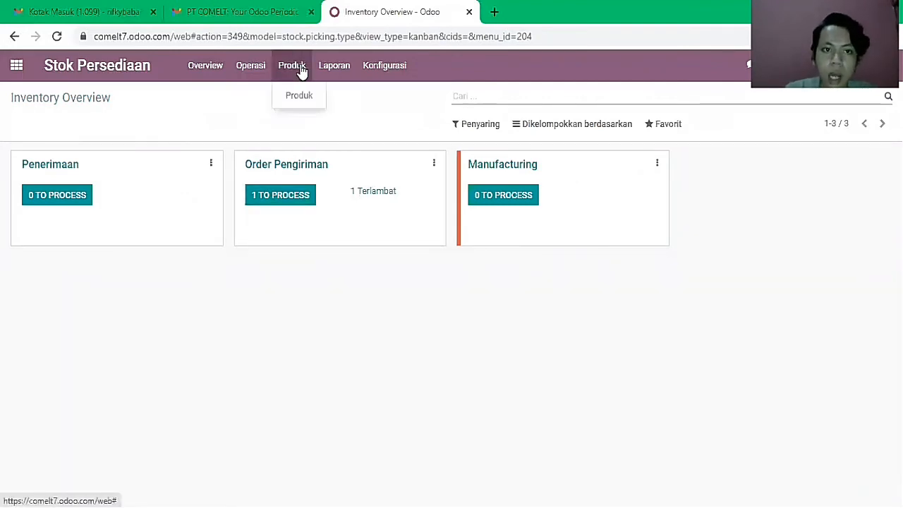
left_click(300, 95)
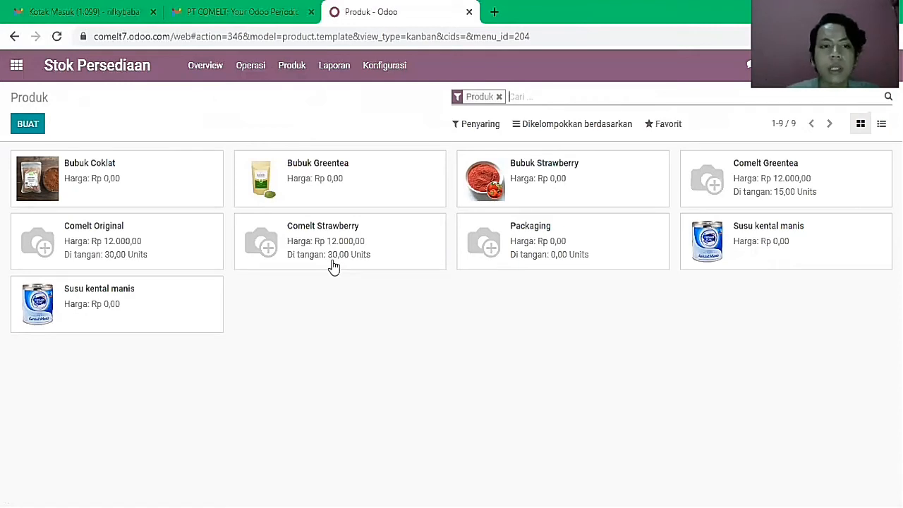
left_click(199, 78)
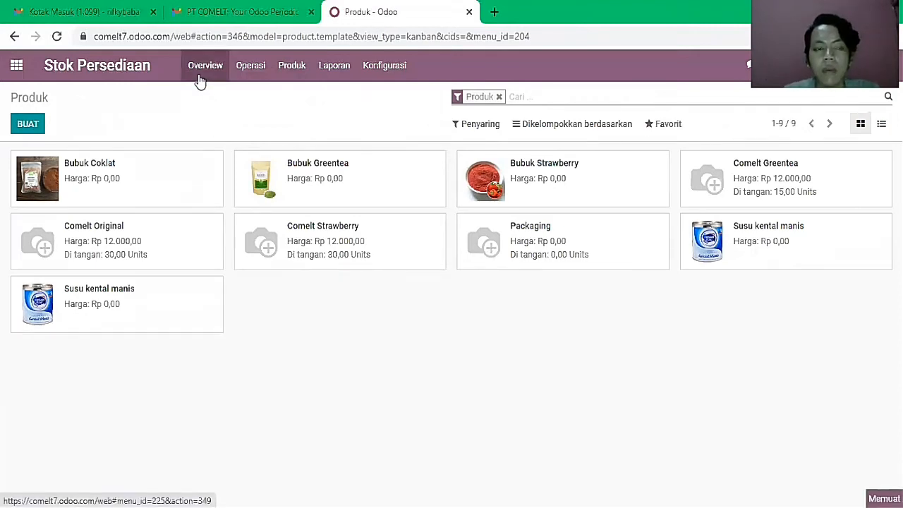
left_click(55, 170)
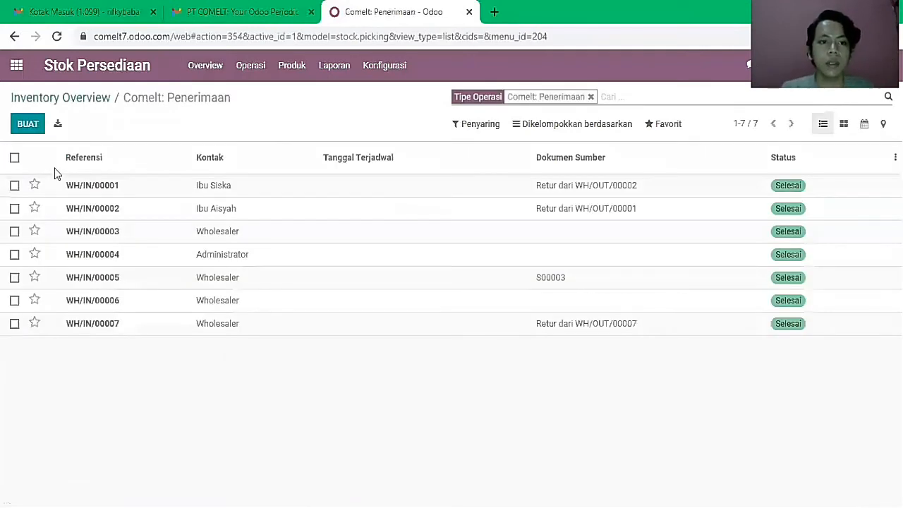
left_click(31, 131)
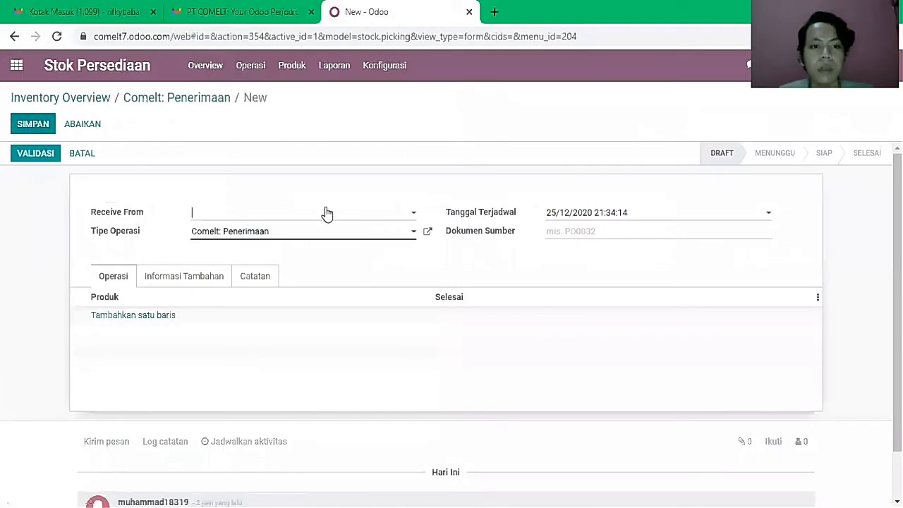
- Set Wholesaler as the receipt's supplier, leaving the source document empty
type("Whole")
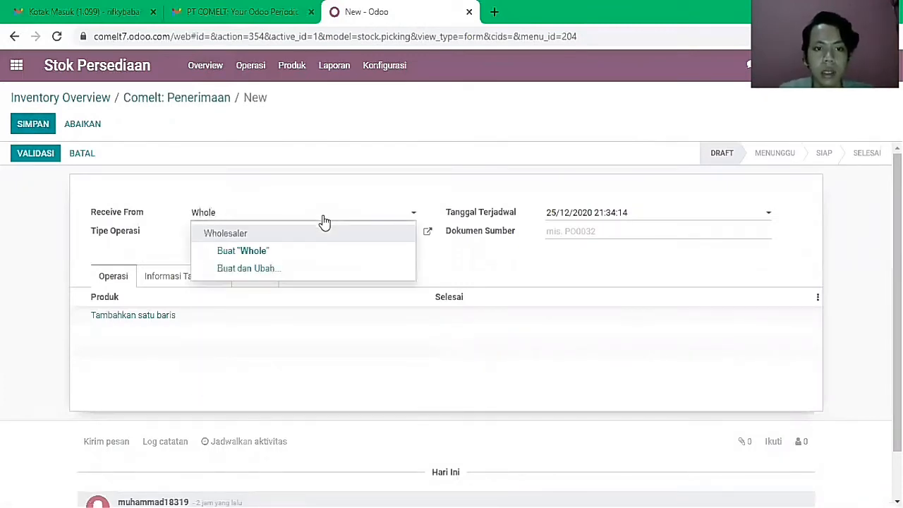
left_click(328, 232)
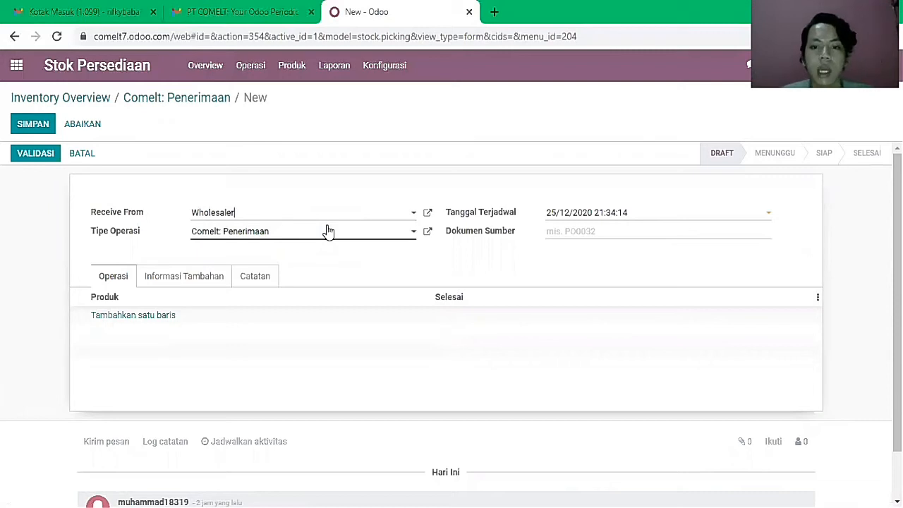
left_click(600, 236)
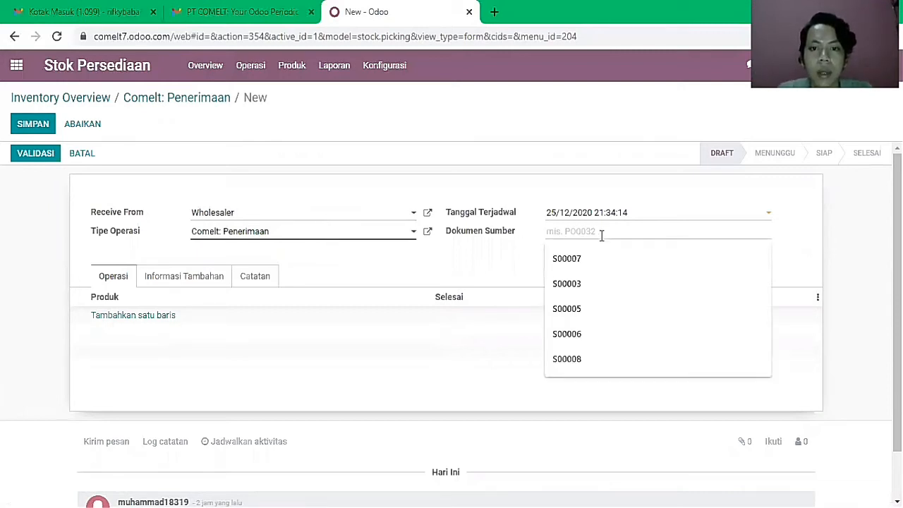
left_click(402, 259)
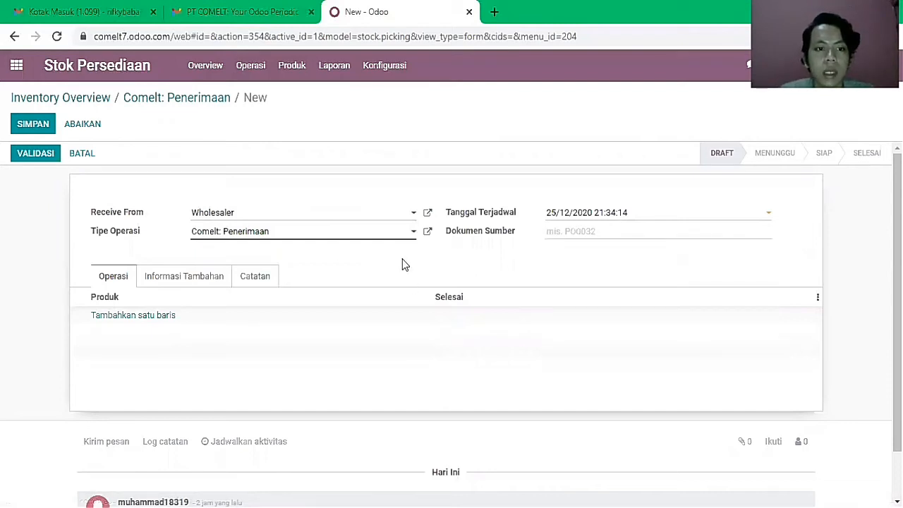
- Add a Comelt Strawberry line with 40,00 done and save the receipt
left_click(165, 315)
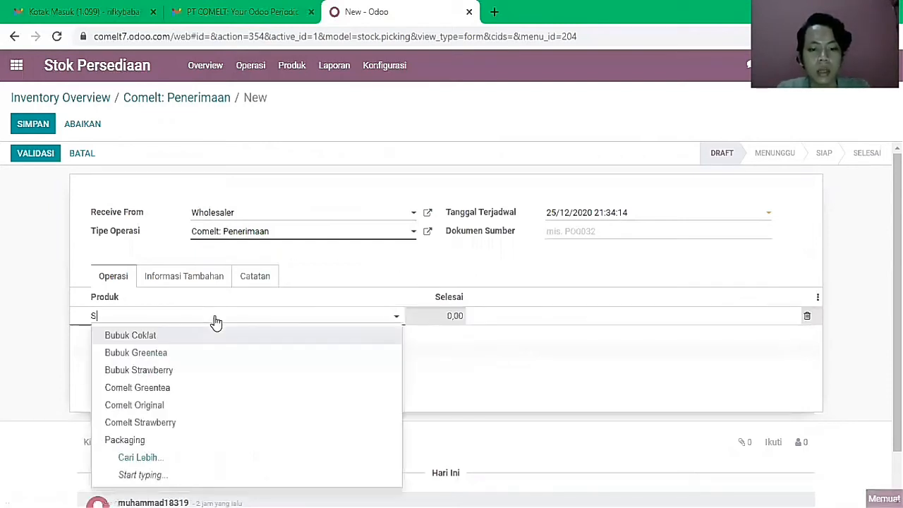
type("C")
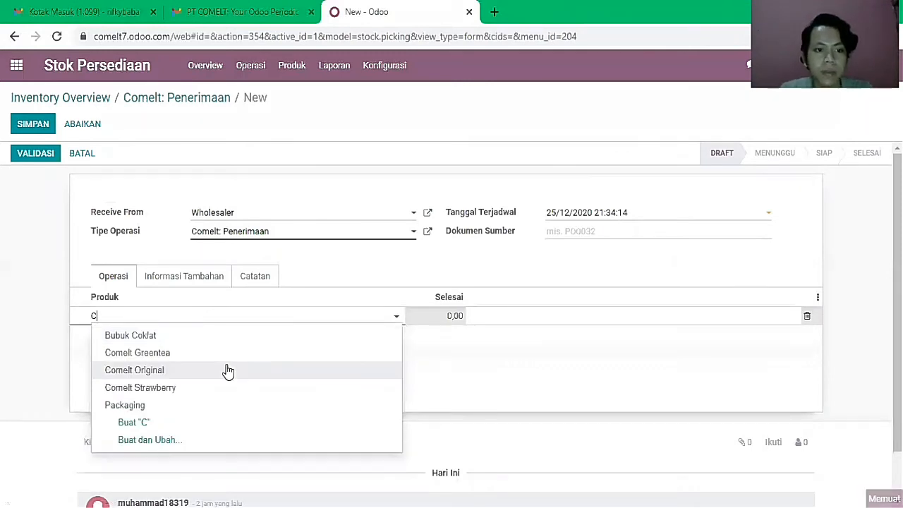
left_click(235, 387)
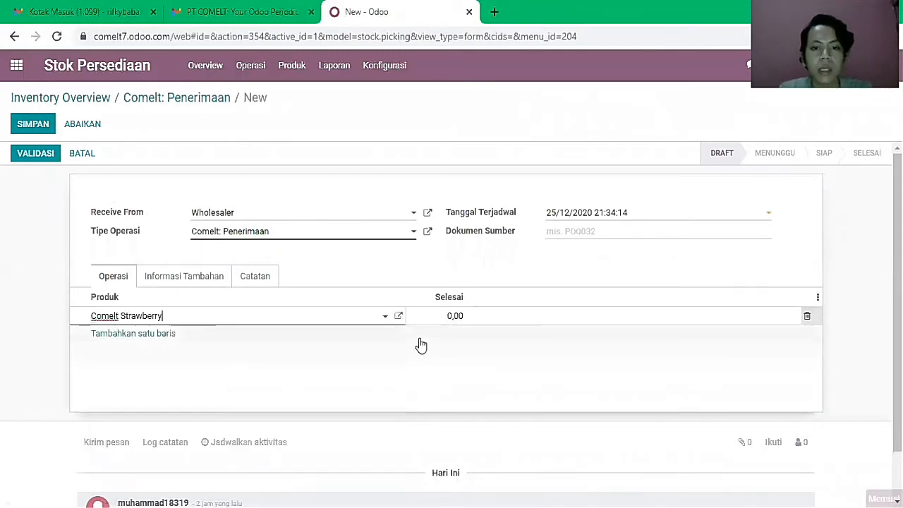
left_click(455, 315)
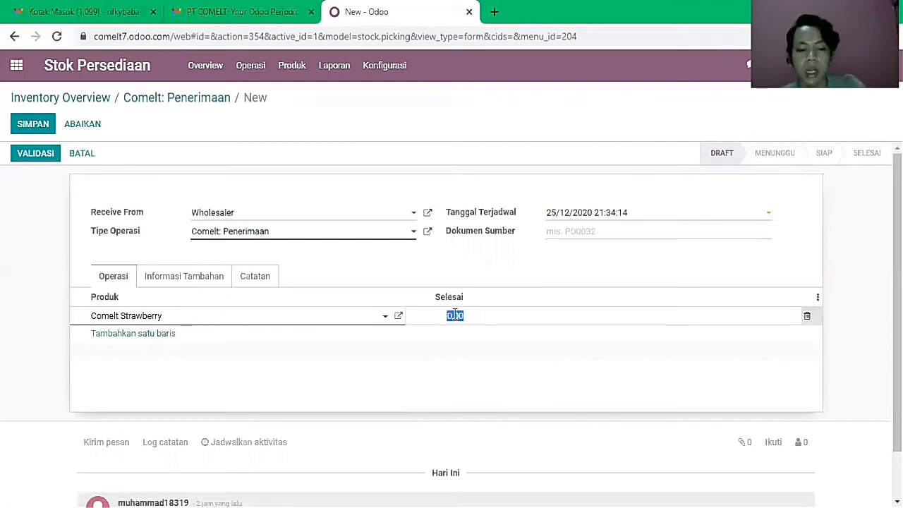
type("40")
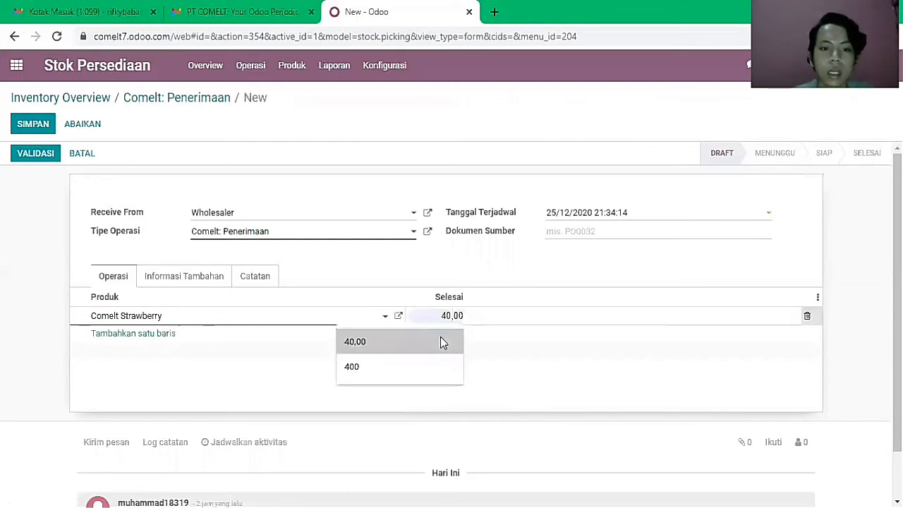
left_click(440, 342)
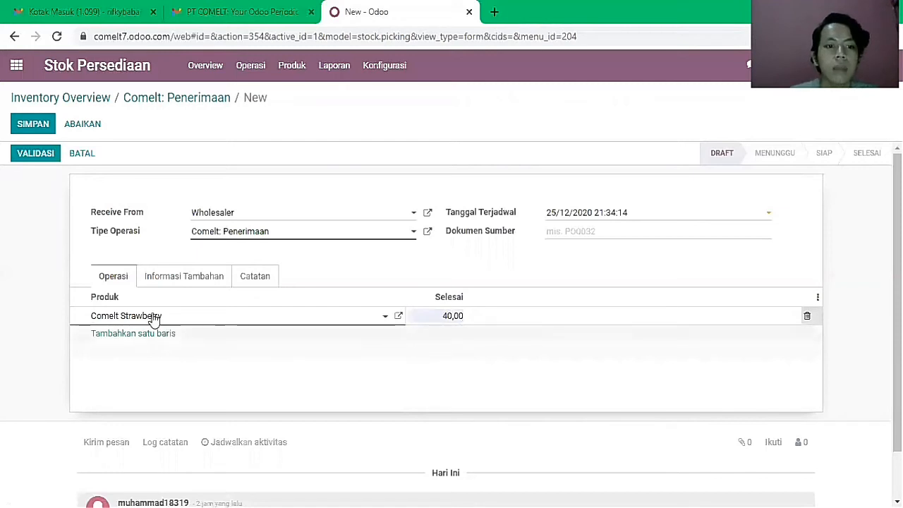
left_click(31, 125)
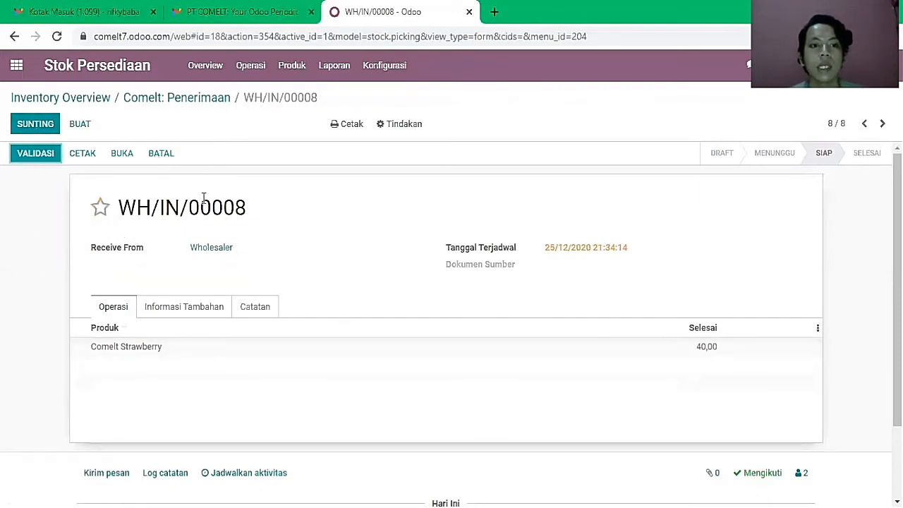
- Validate receipt WH/IN/00008, then view the catalogue showing Comelt Strawberry at 70,00 Units
left_click(215, 73)
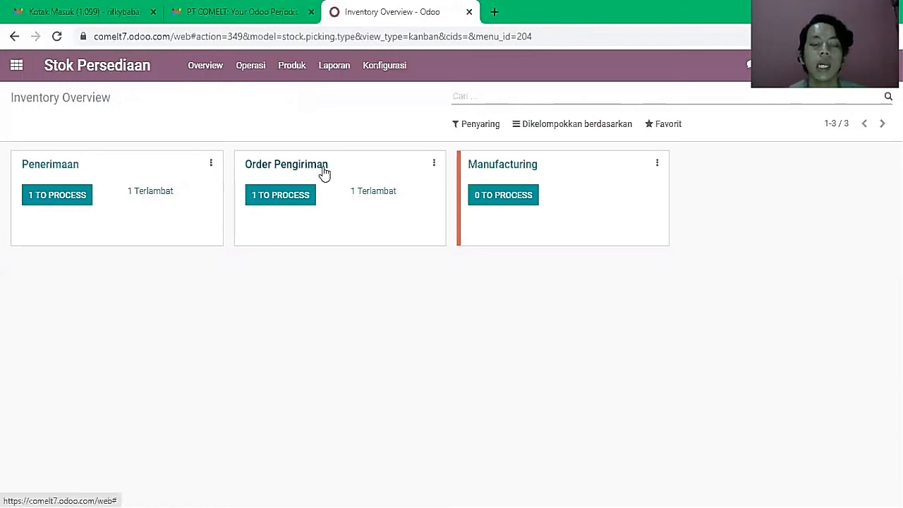
left_click(76, 171)
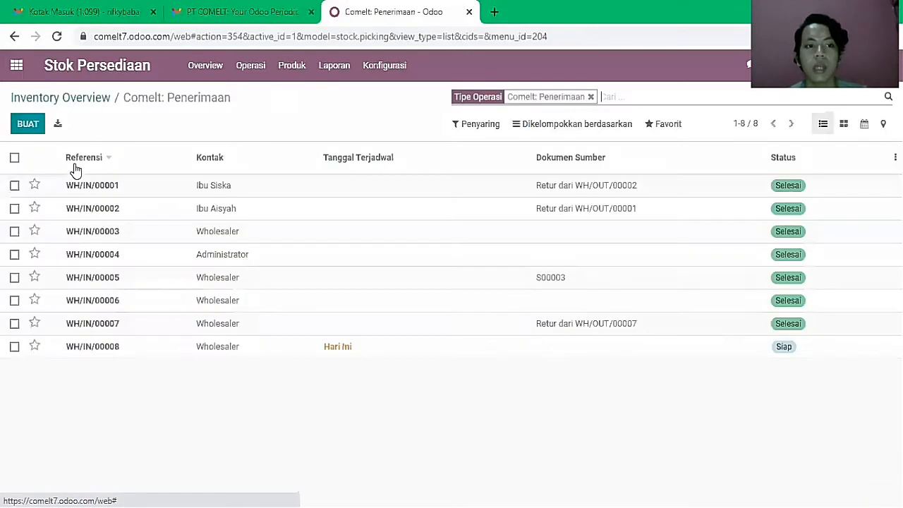
left_click(175, 354)
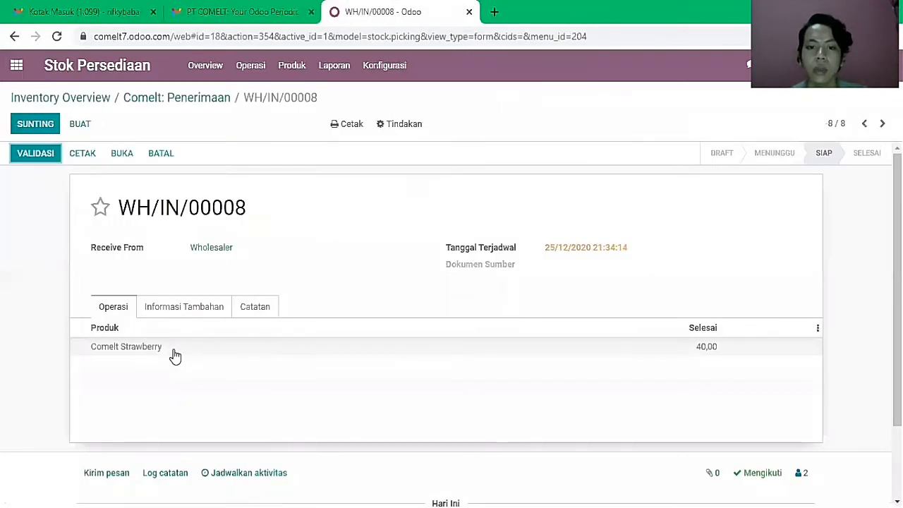
left_click(30, 155)
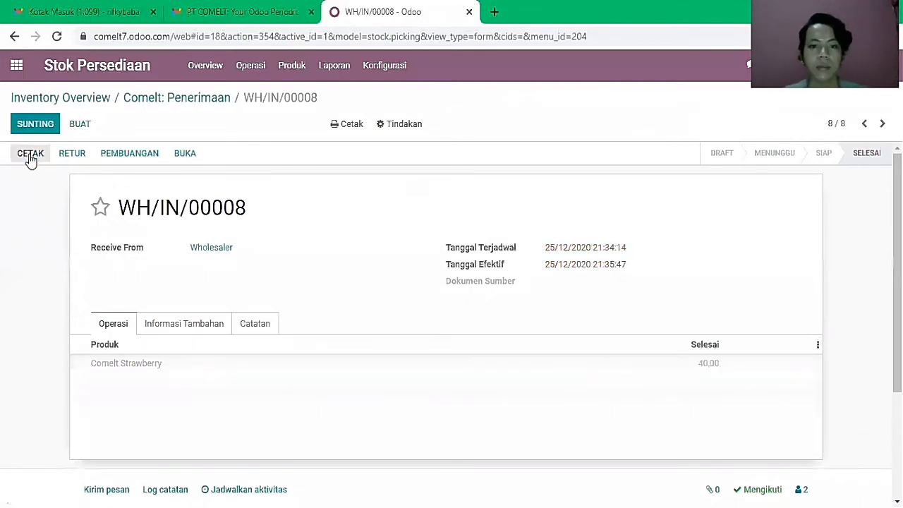
left_click(295, 76)
left_click(298, 99)
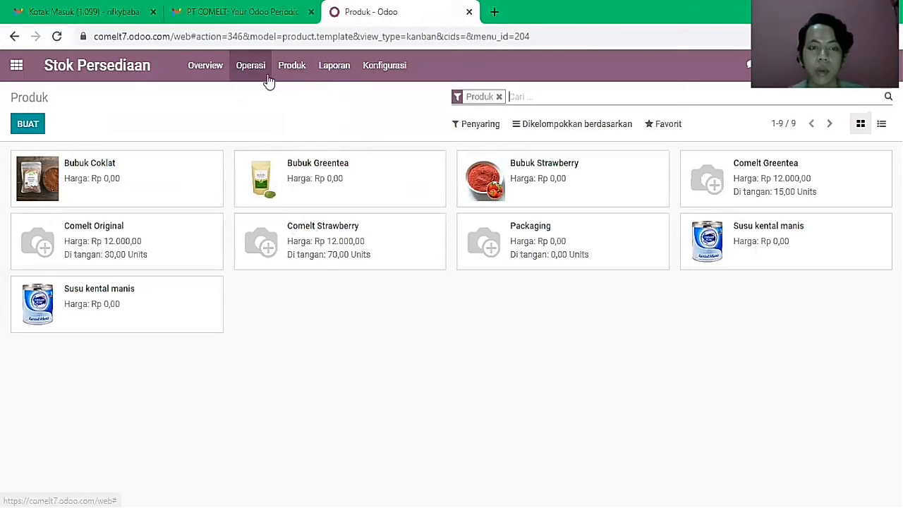
- Validate delivery WH/OUT/00009 from the delivery list, then return to the Overview showing 0 to process
left_click(218, 70)
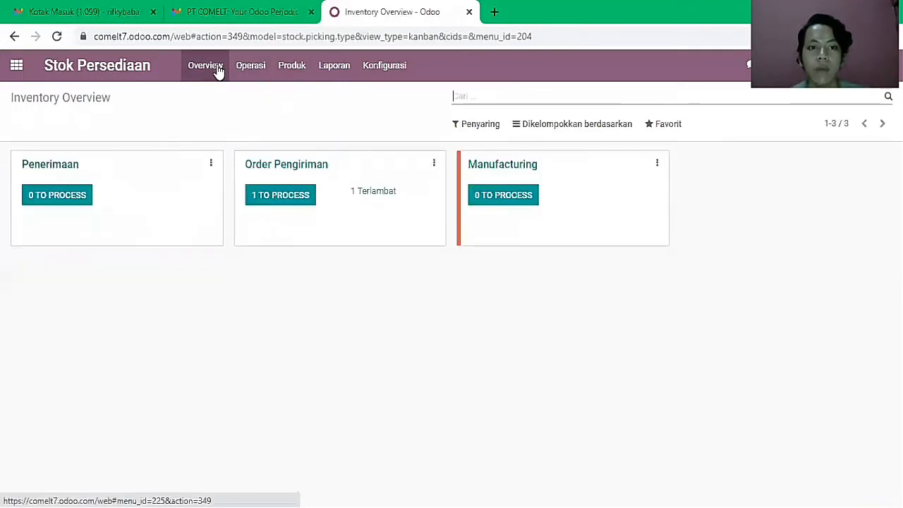
left_click(316, 171)
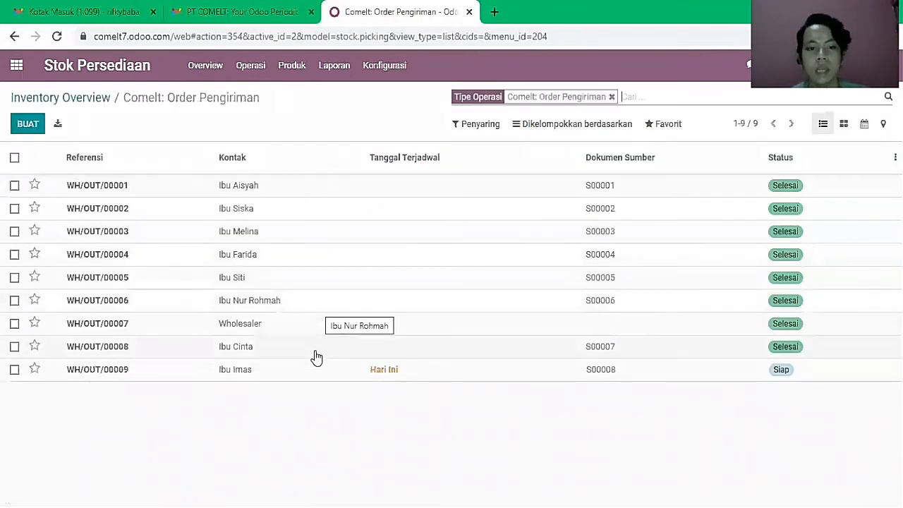
left_click(277, 379)
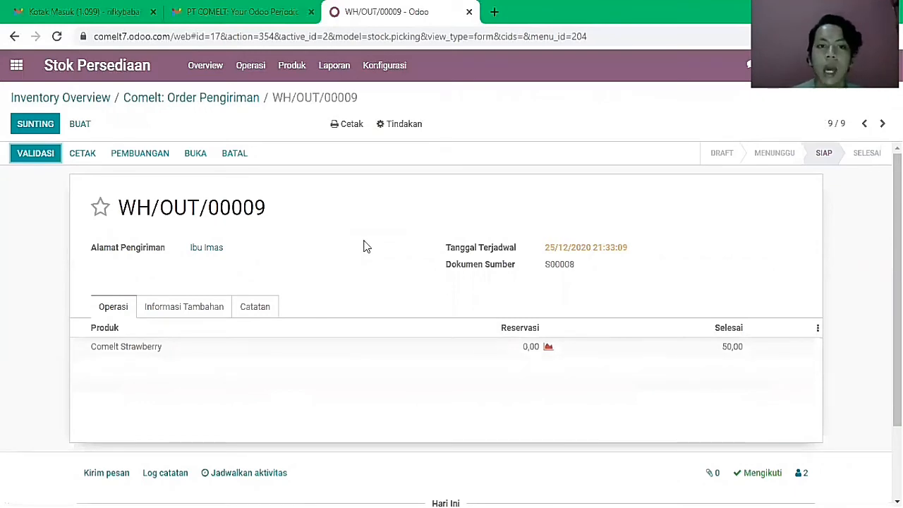
left_click(45, 161)
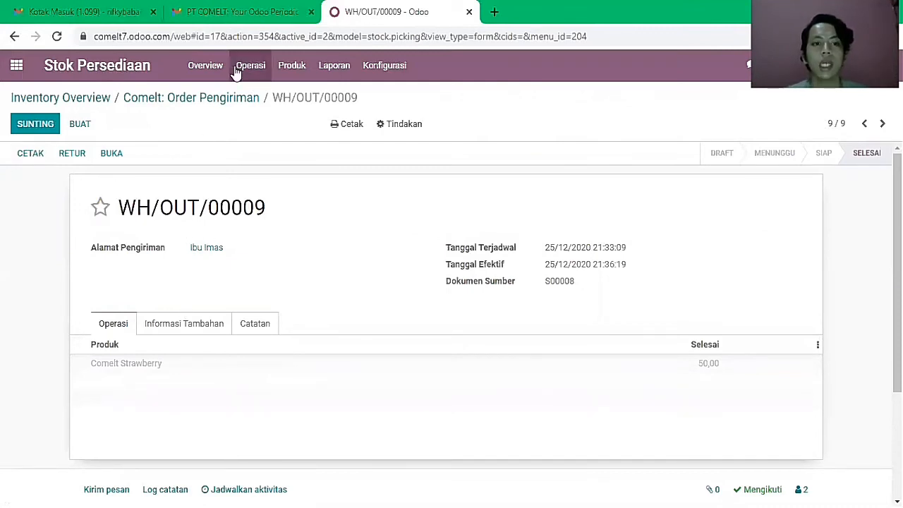
left_click(212, 66)
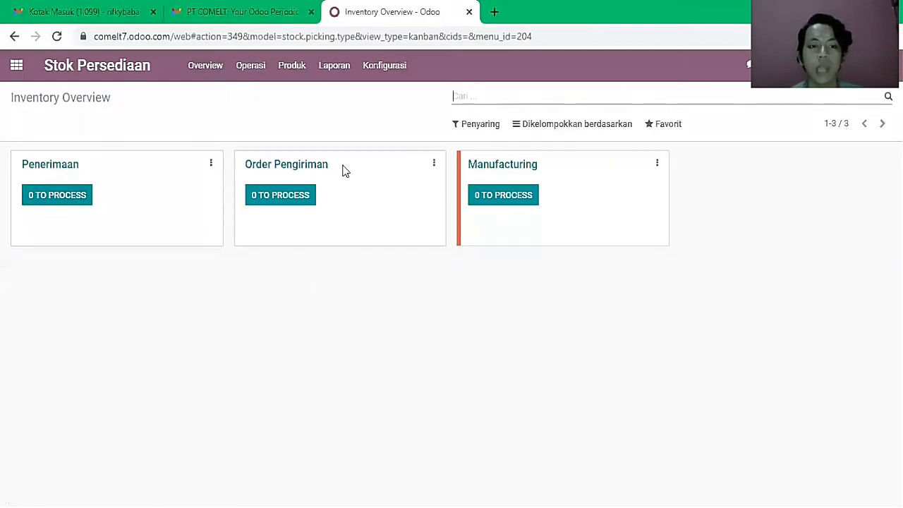
- Check product stock levels in the catalogue, then open the seven completed Comelt manufacturing orders
left_click(289, 71)
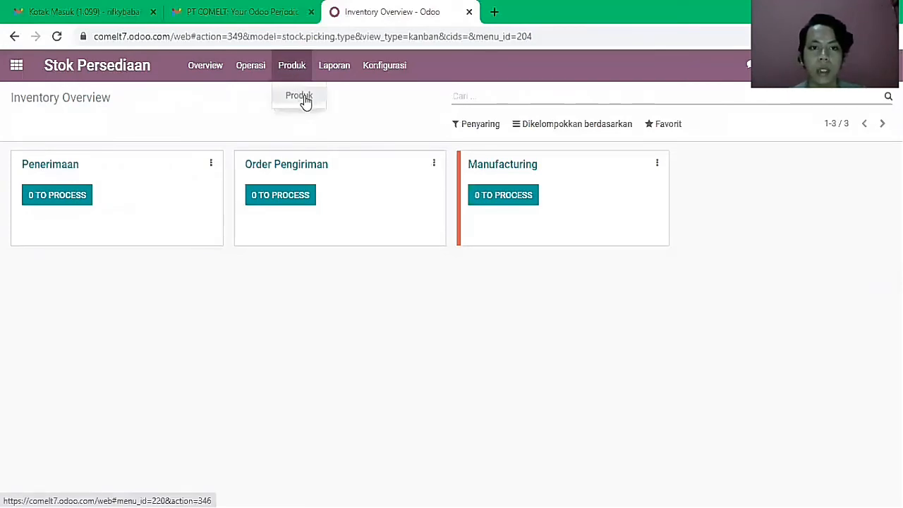
left_click(304, 97)
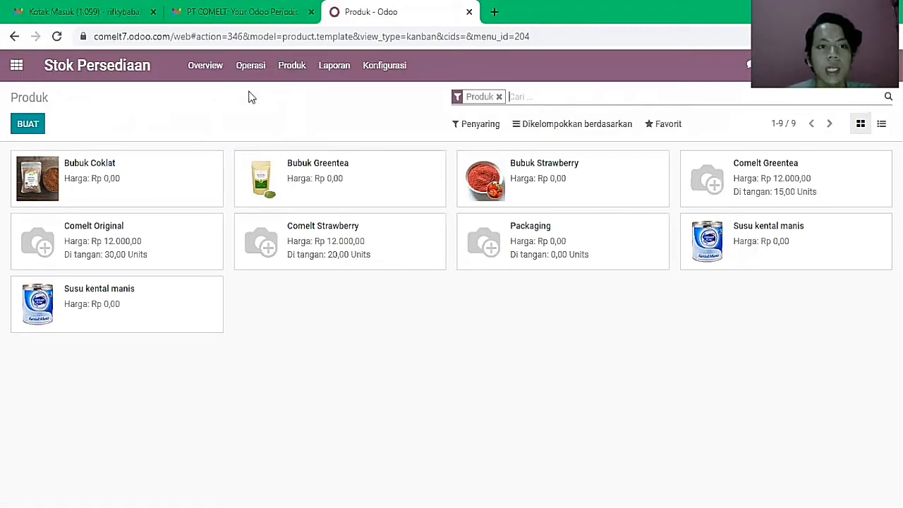
left_click(221, 62)
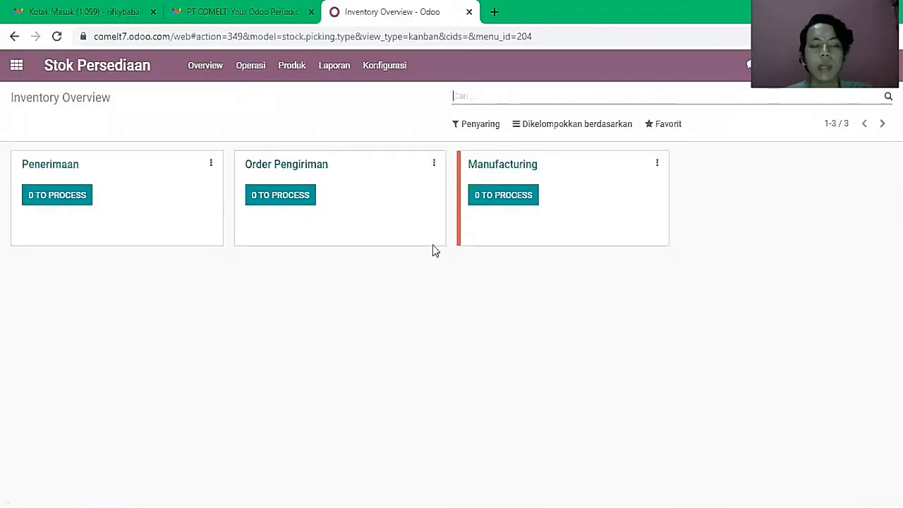
left_click(515, 164)
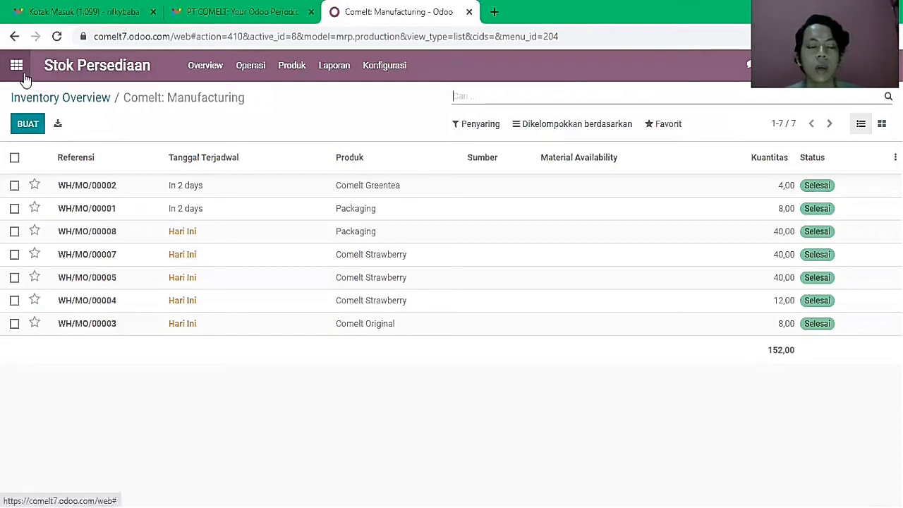
- Leave inventory and open the Karyawan employee directory from the app list
left_click(65, 77)
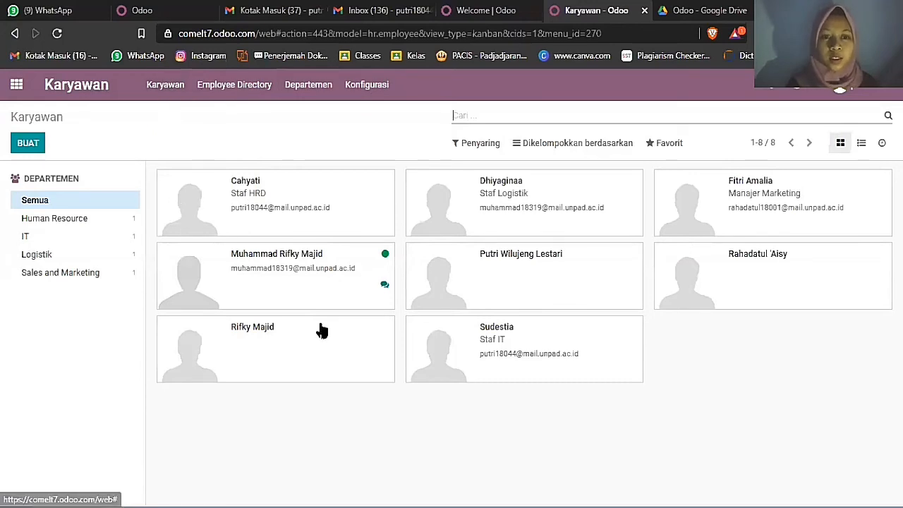
- Review the existing departments and Posisi Kerja job positions, then start a new department
left_click(309, 88)
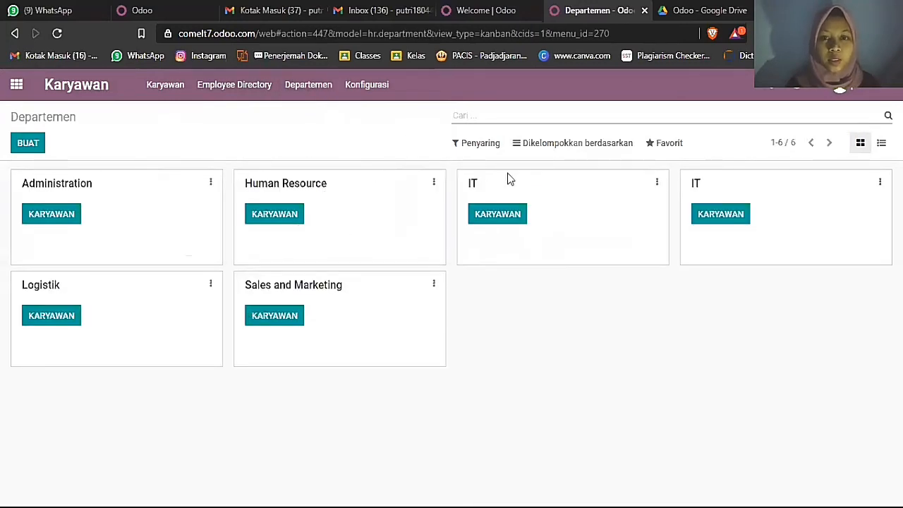
left_click(368, 85)
left_click(376, 116)
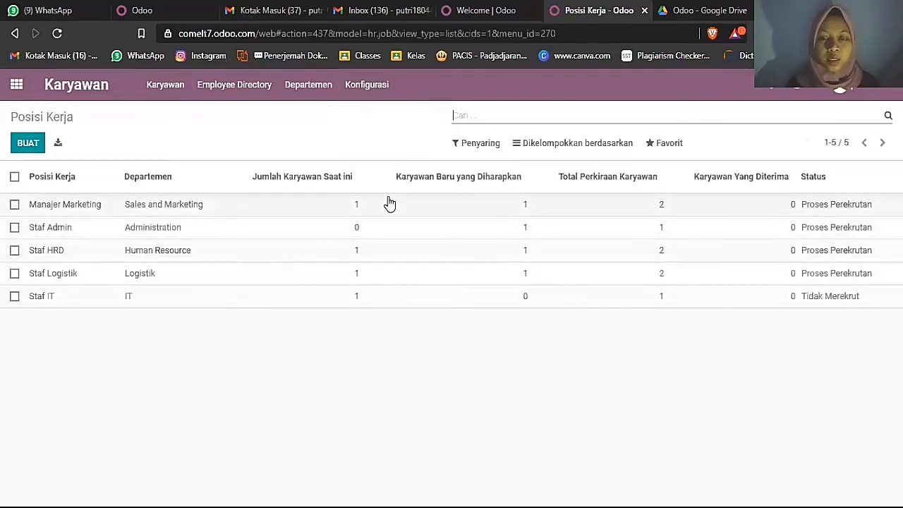
left_click(367, 85)
left_click(371, 132)
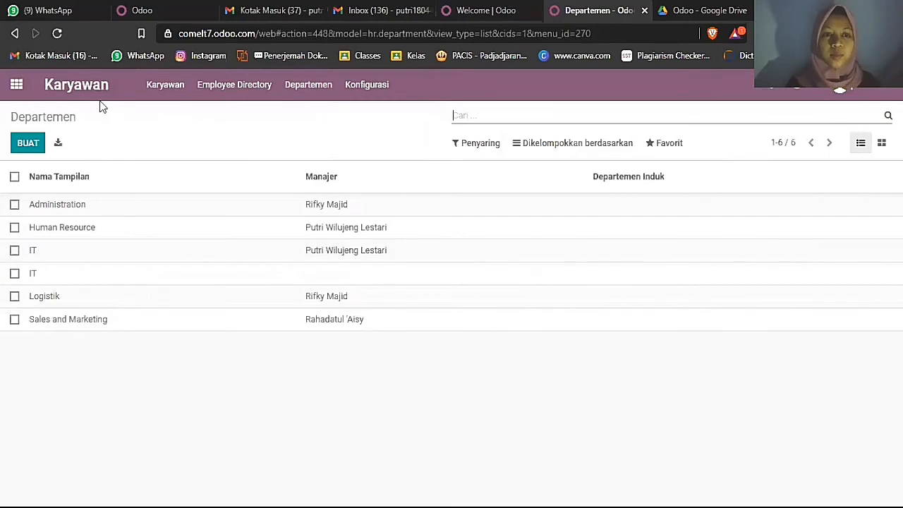
left_click(320, 91)
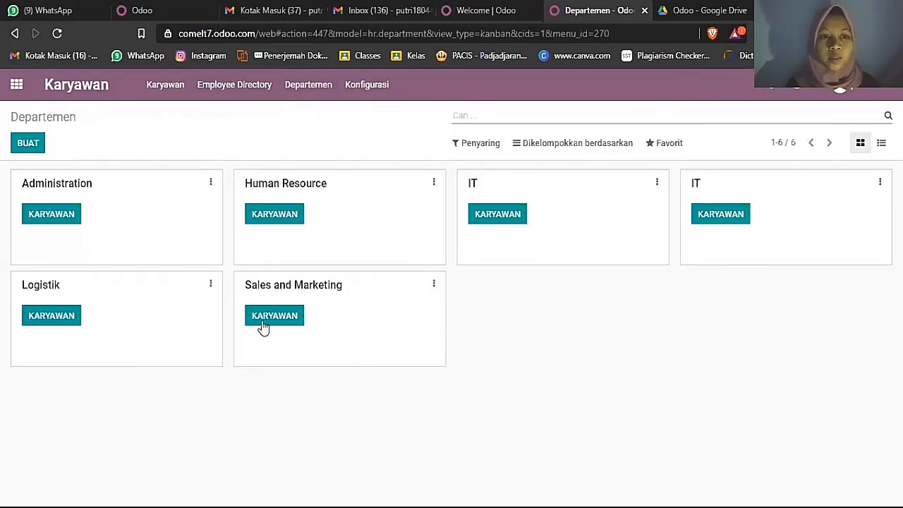
left_click(25, 144)
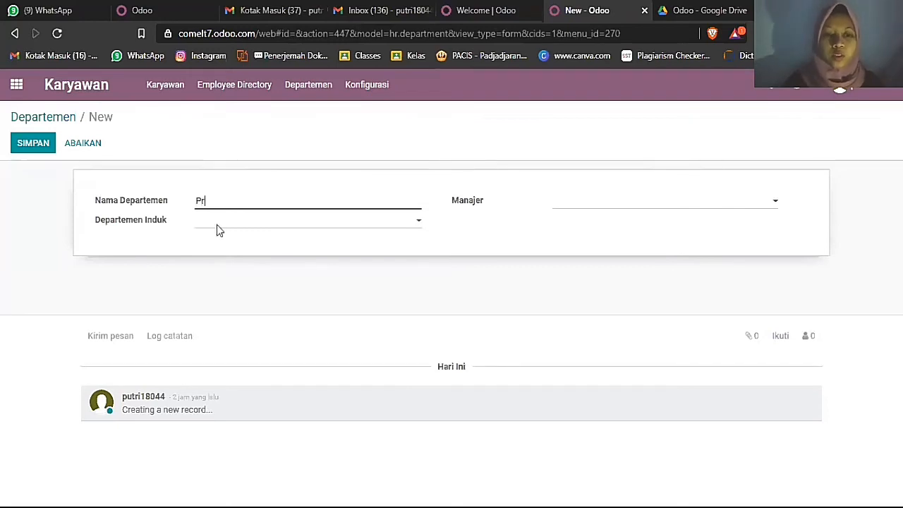
- Name the department Produksi, assign its manager, and save it
type("oduksi")
left_click(223, 229)
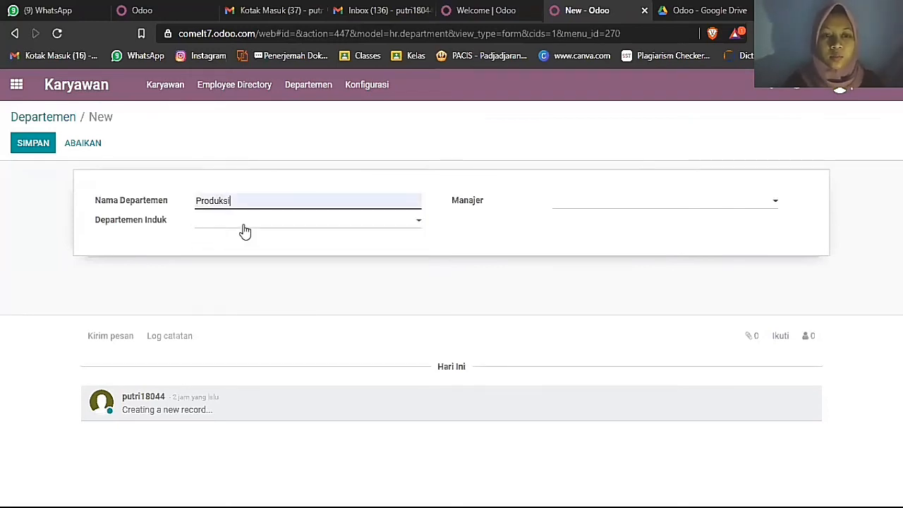
left_click(556, 207)
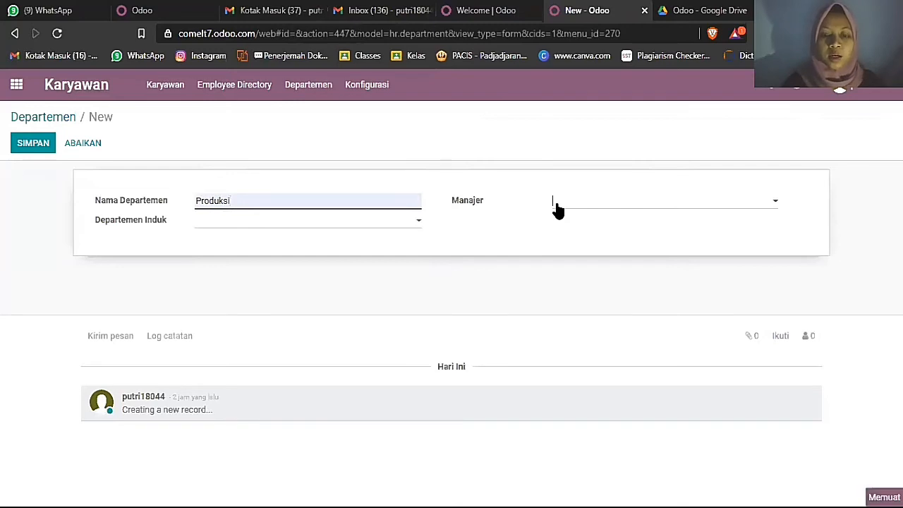
type("Ra")
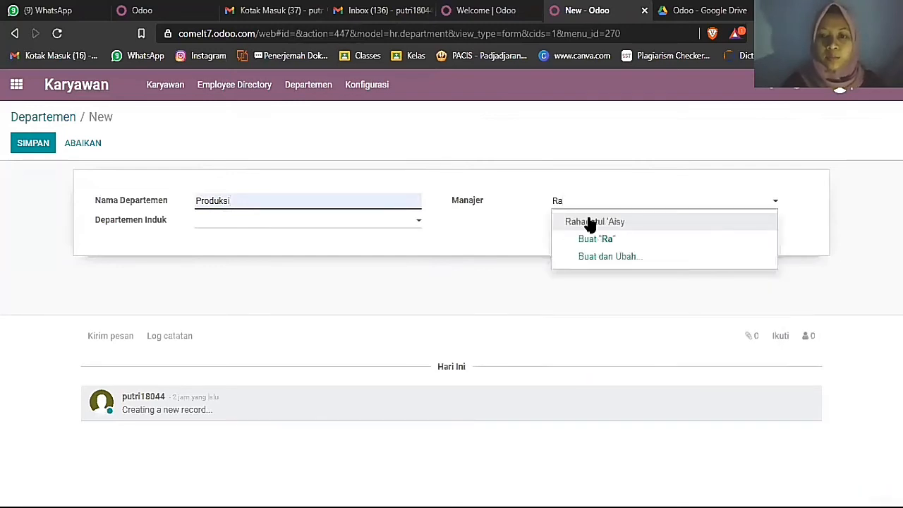
left_click(589, 222)
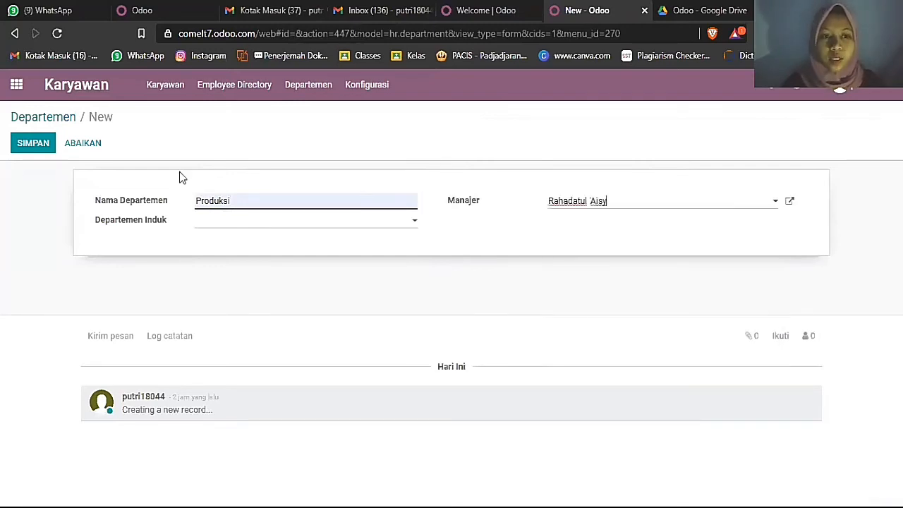
left_click(34, 144)
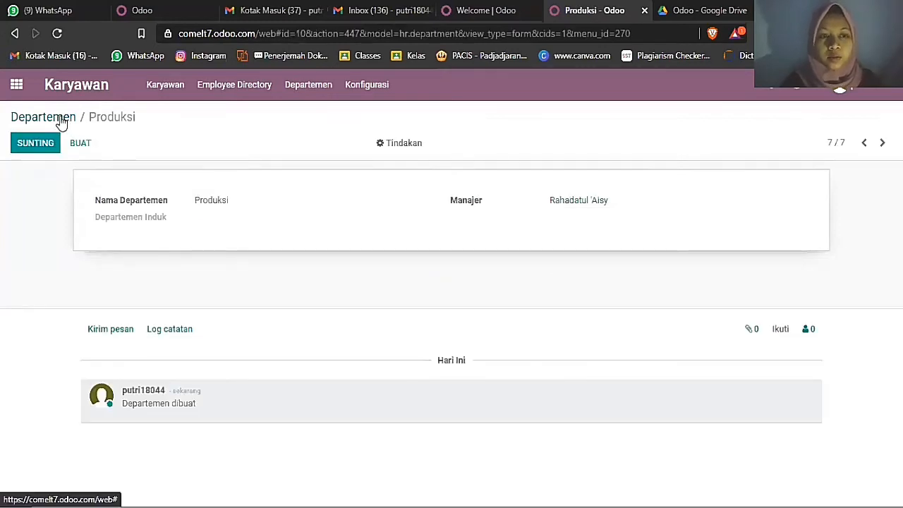
- Go back to the departments list, then switch to the Perekrutan recruitment app
left_click(62, 121)
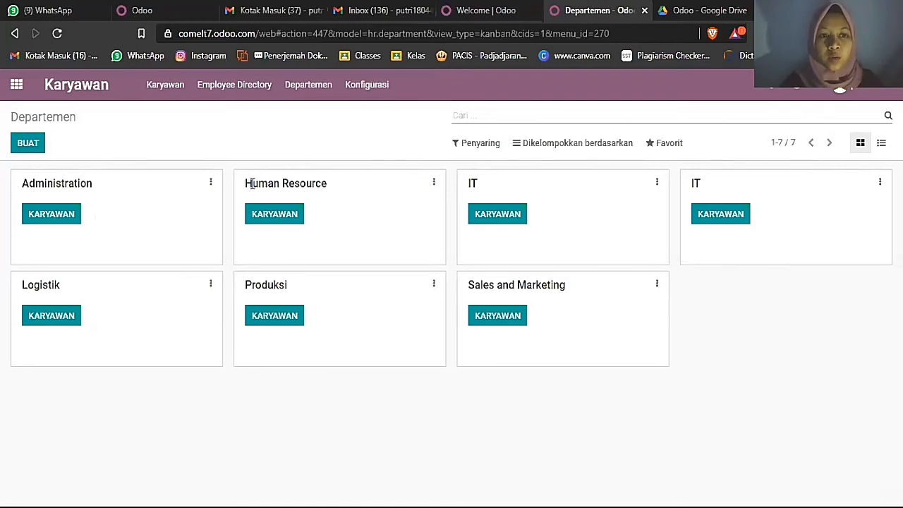
left_click(17, 85)
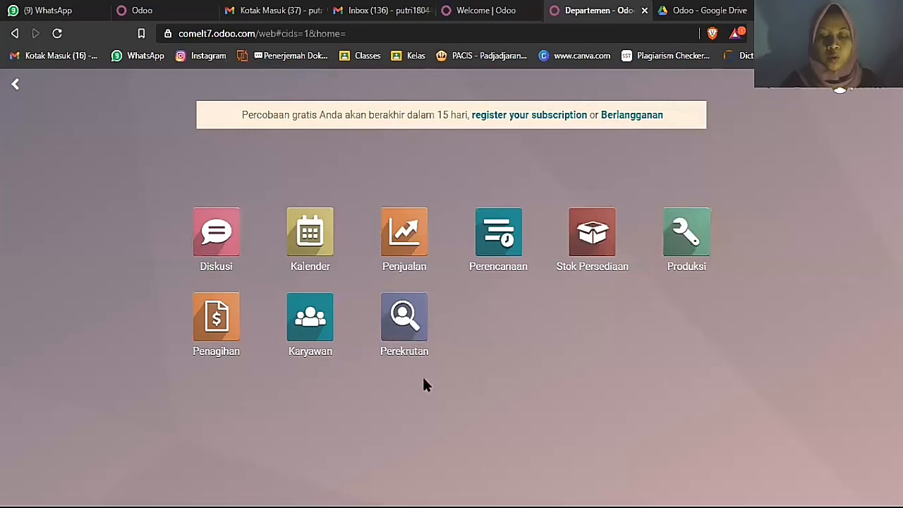
left_click(420, 326)
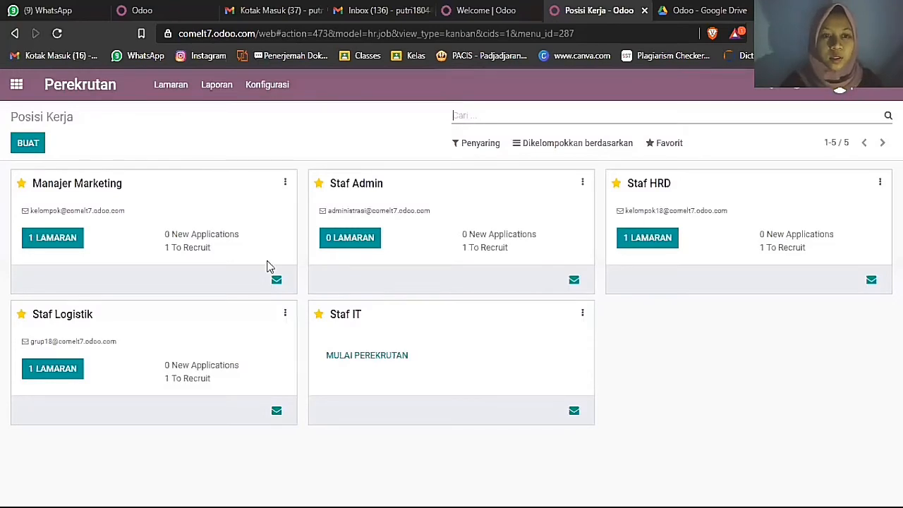
- Create a Staff Produksi job position with its own application email alias
left_click(35, 145)
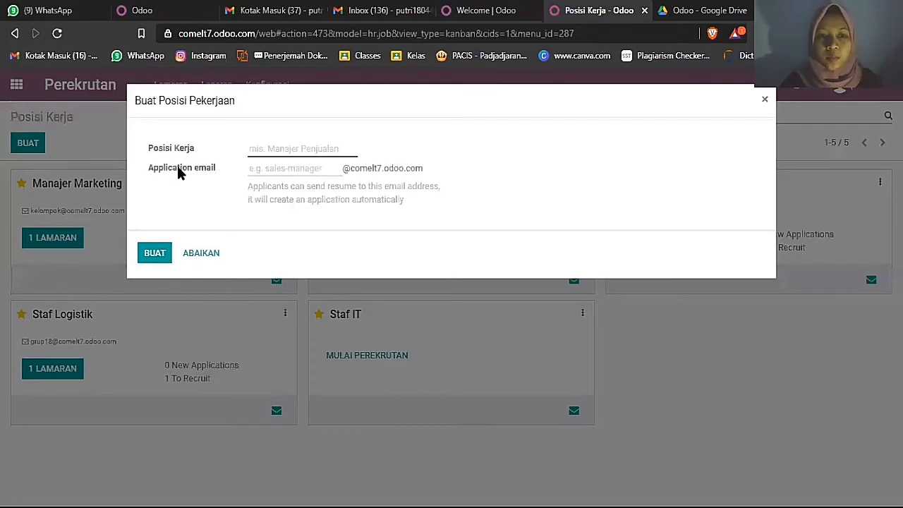
left_click(282, 149)
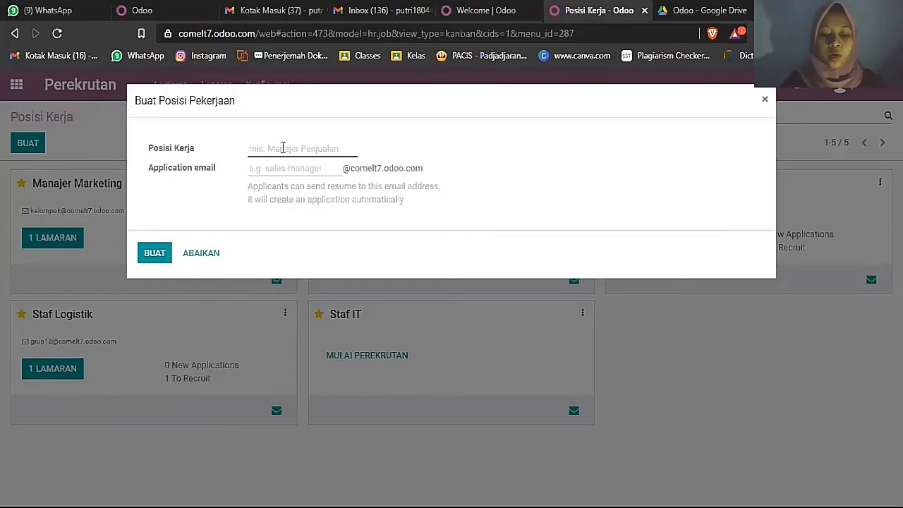
type("Staff Produksi")
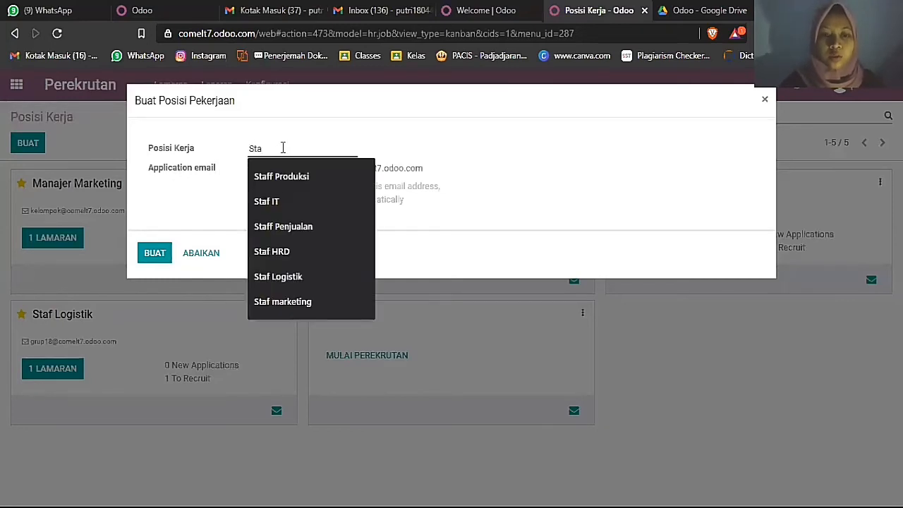
left_click(297, 180)
left_click(297, 177)
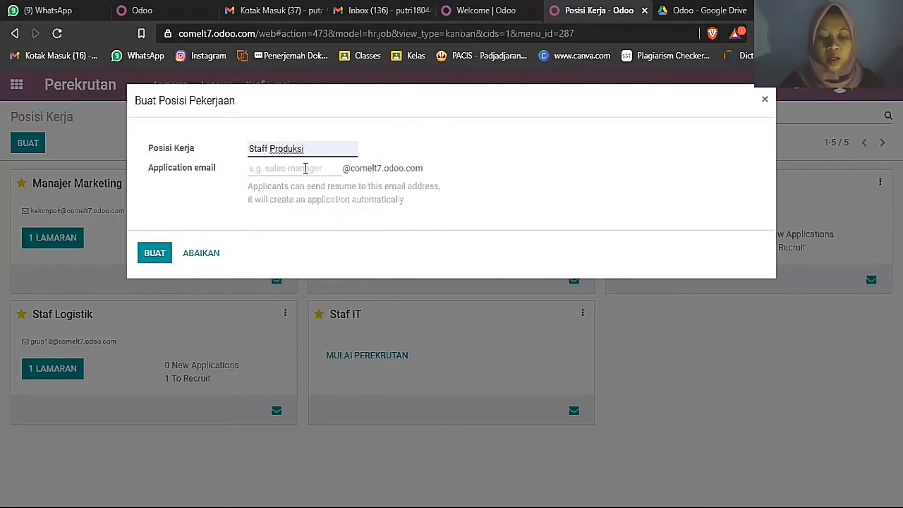
left_click(306, 168)
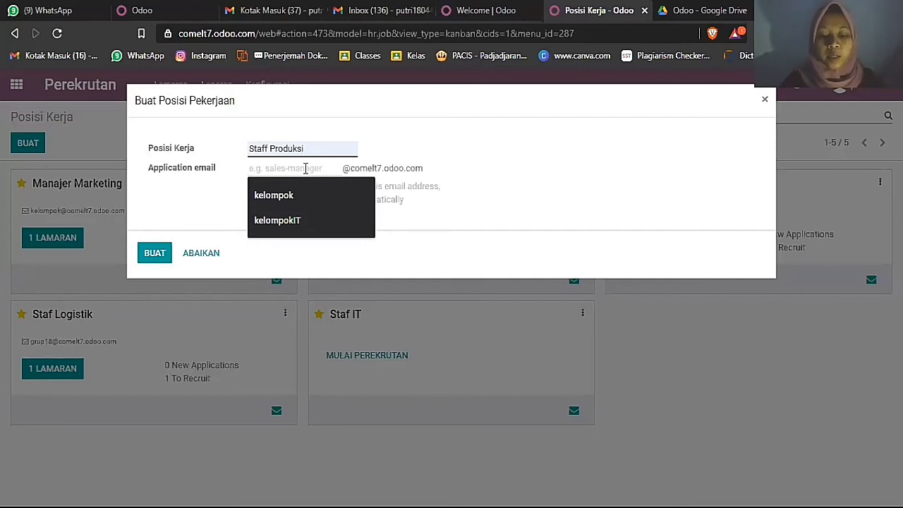
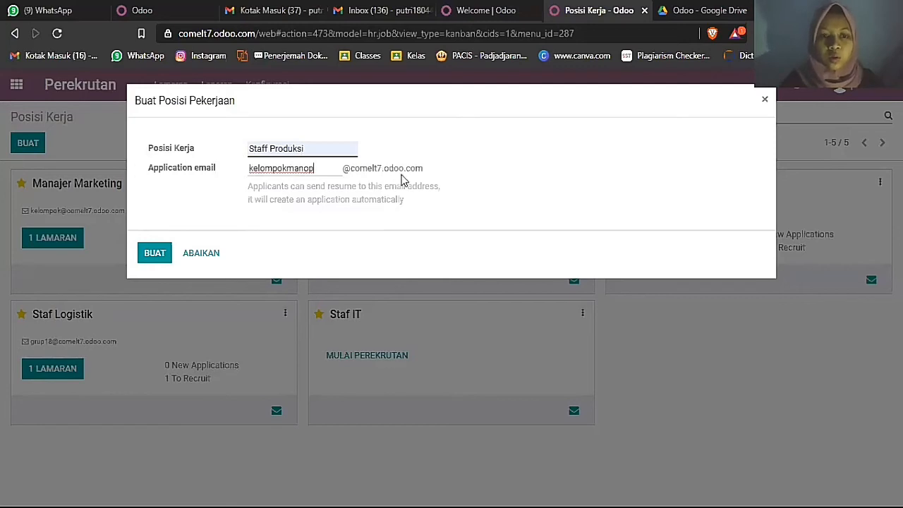
left_click(160, 254)
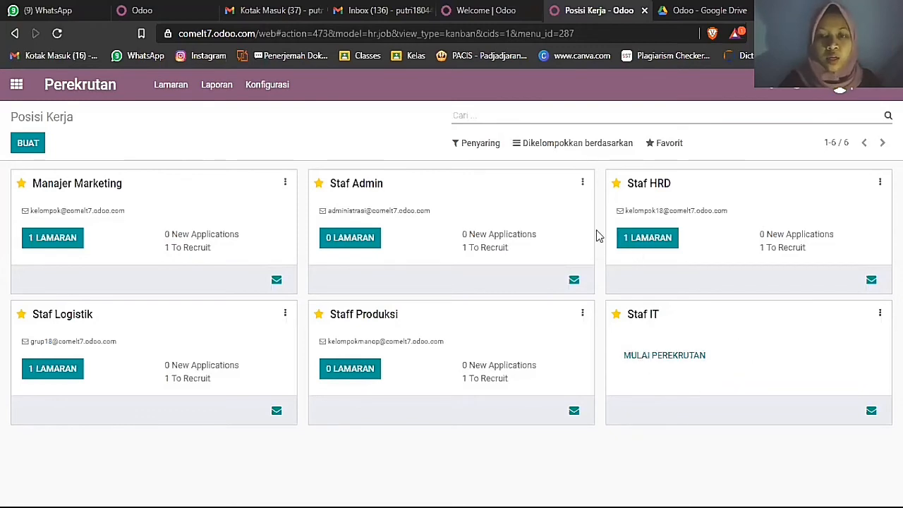
- Edit the Staff Produksi position and set its department to Produksi
left_click(583, 315)
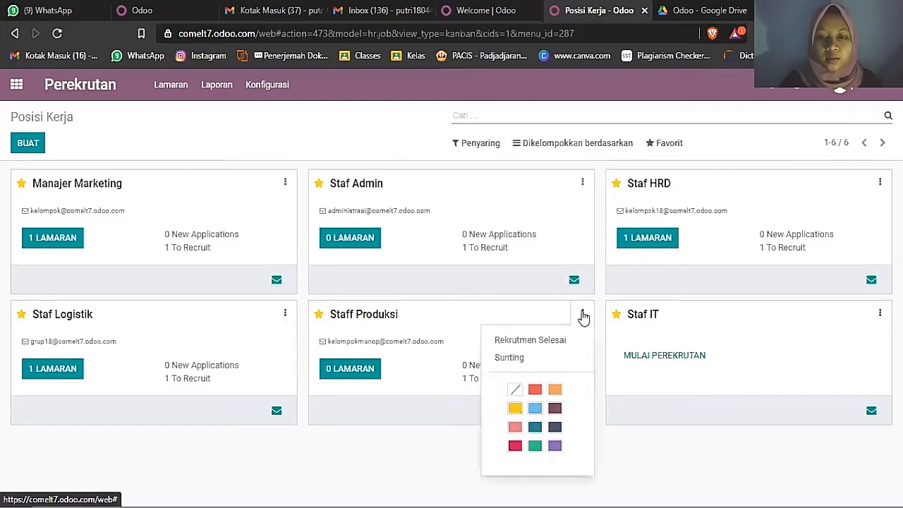
left_click(568, 358)
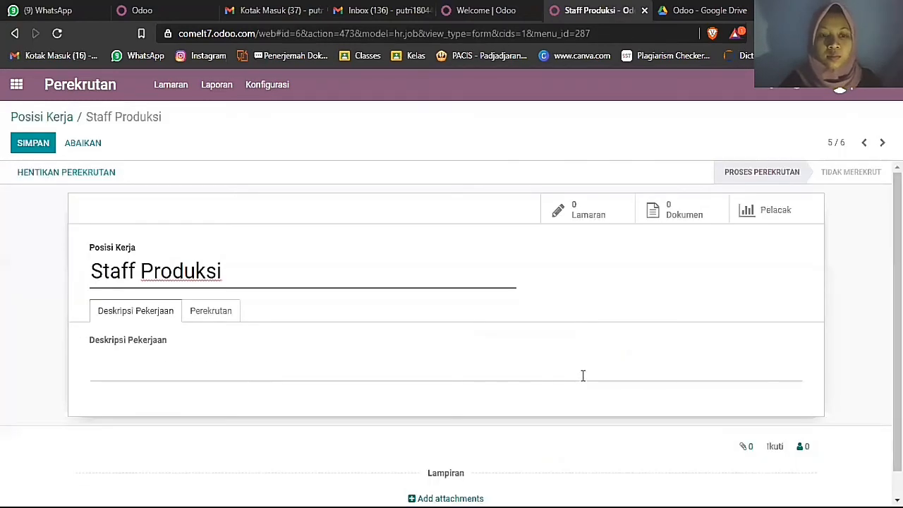
left_click(232, 317)
left_click(250, 350)
type("P")
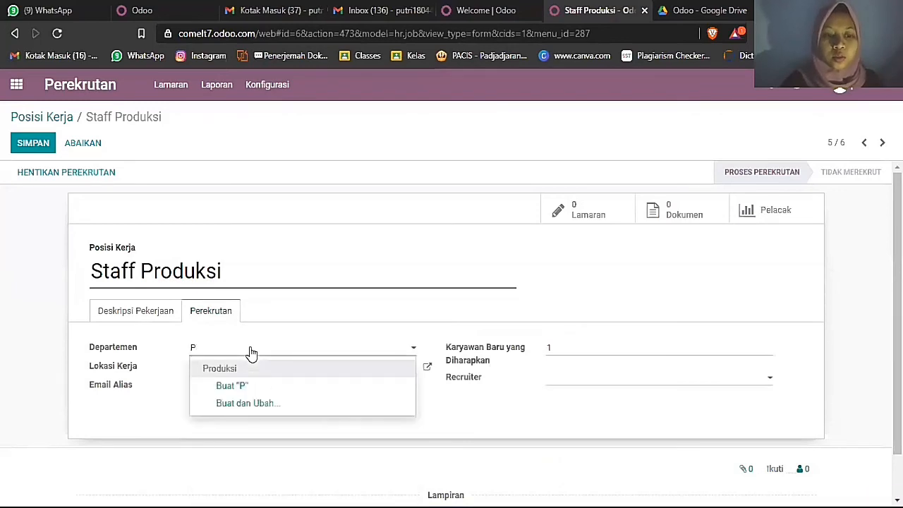
left_click(268, 371)
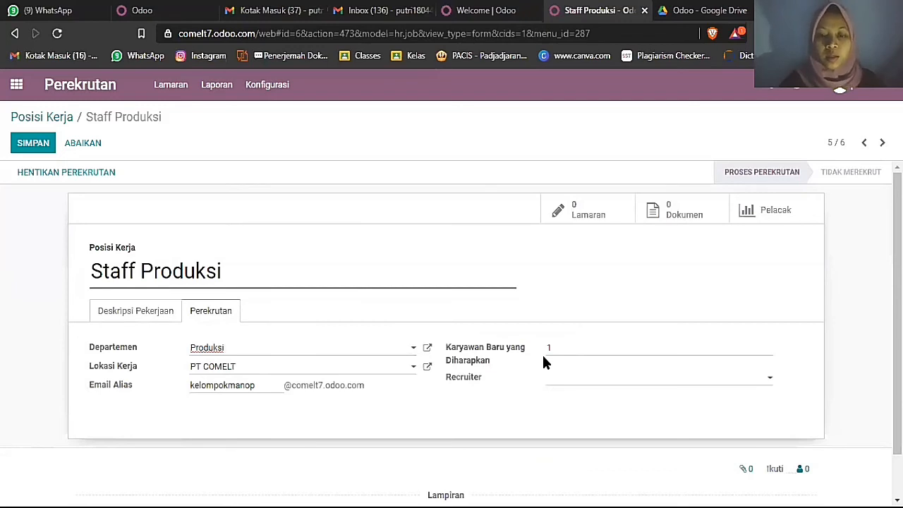
- Assign a recruiter to the position, save it, and return to Posisi Kerja
left_click(572, 383)
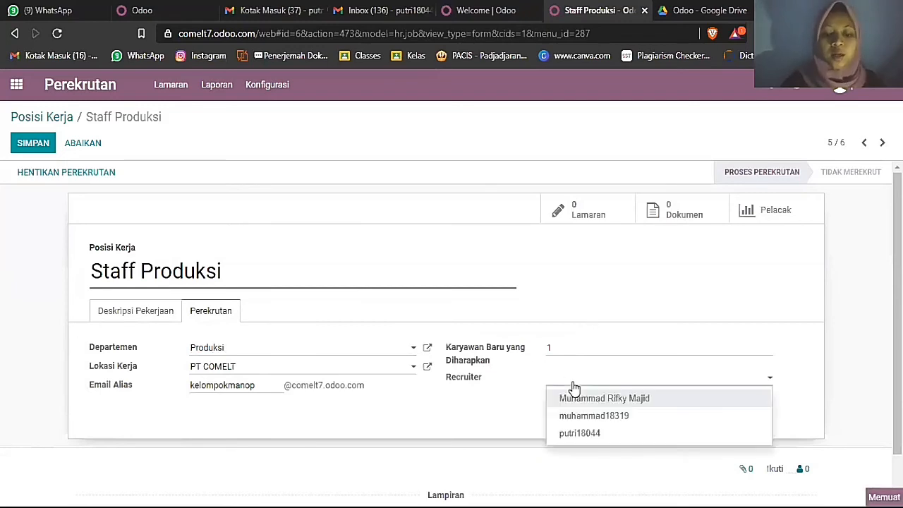
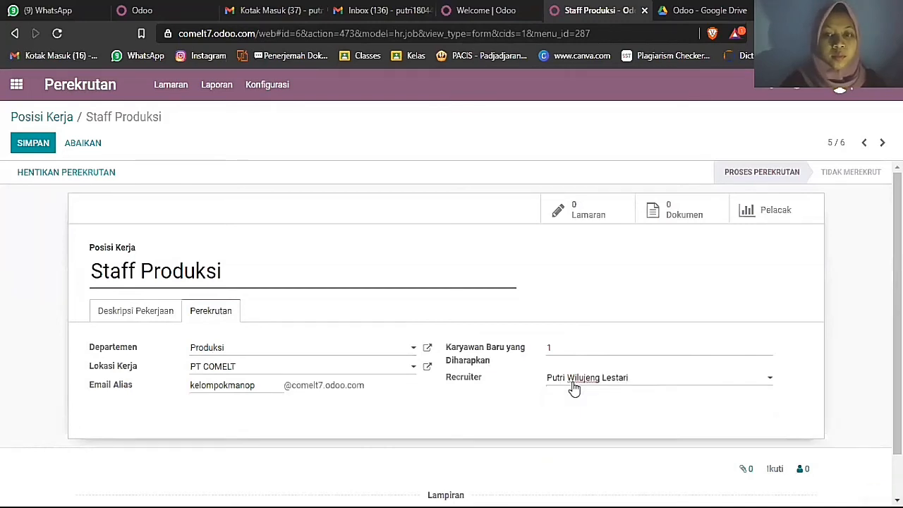
left_click(40, 144)
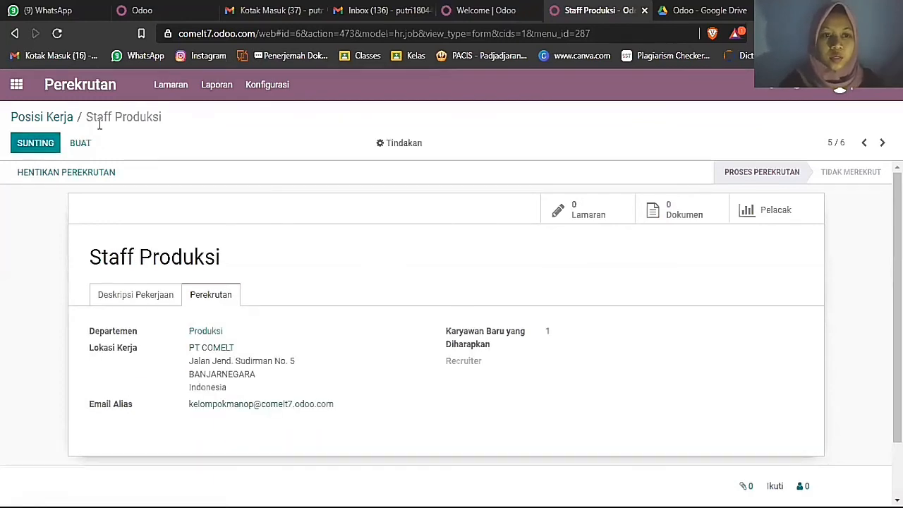
left_click(43, 119)
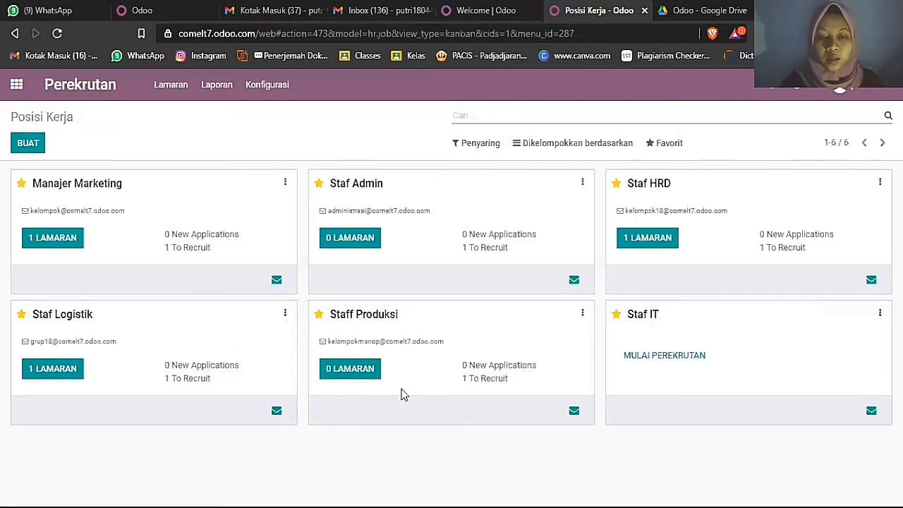
- Start a new Staff Produksi application with subject Staff Produksi and the applicant's name
left_click(352, 371)
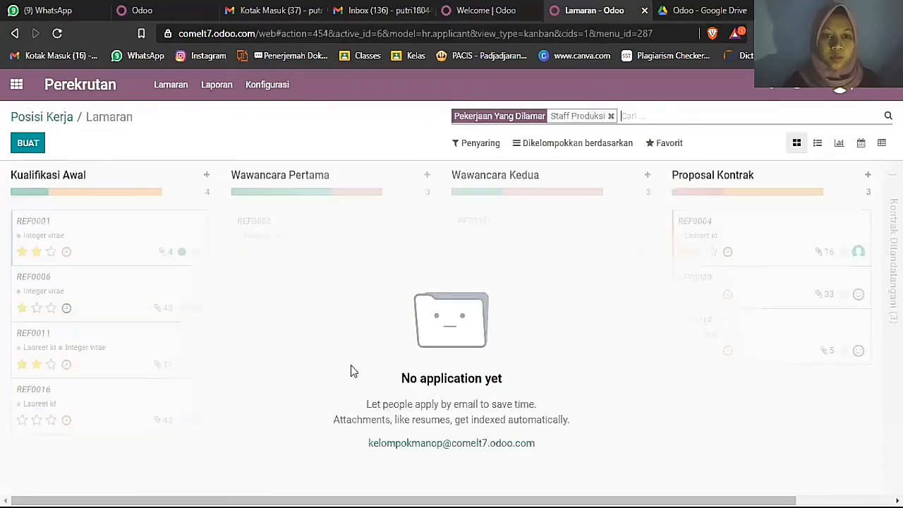
left_click(33, 144)
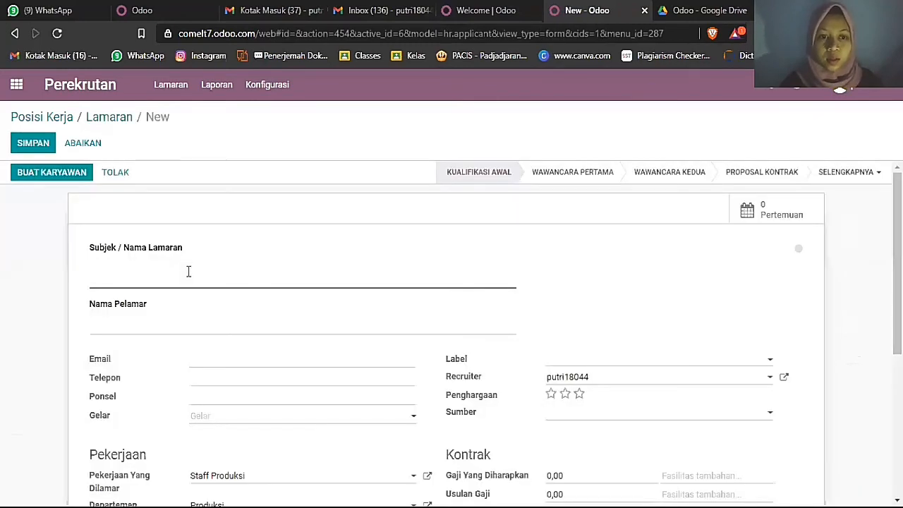
left_click(182, 281)
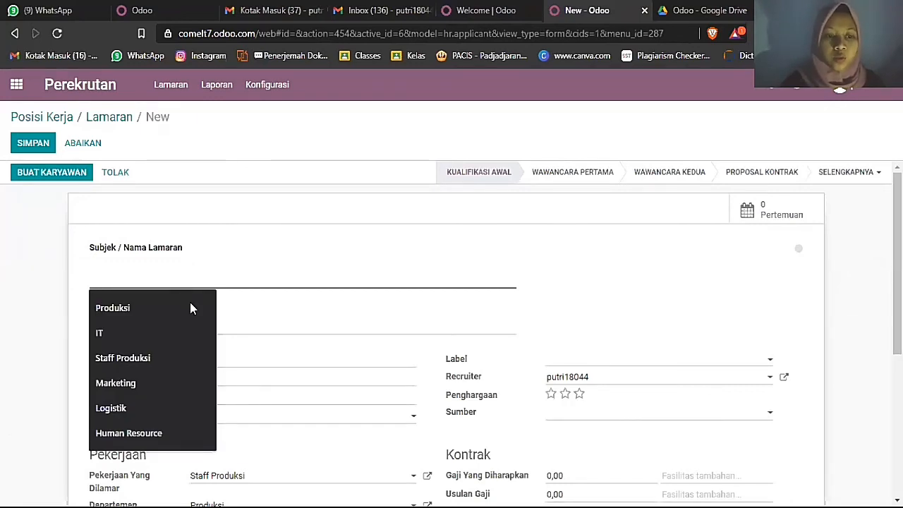
left_click(183, 361)
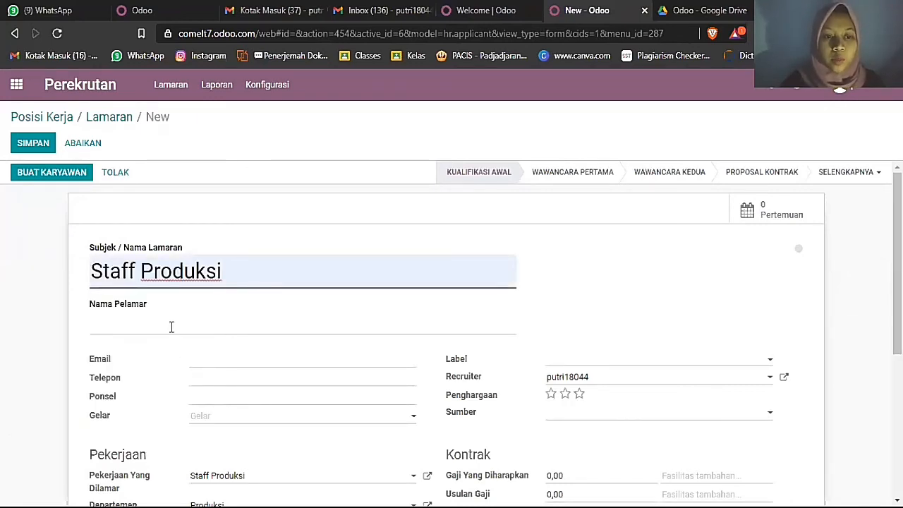
left_click(170, 326)
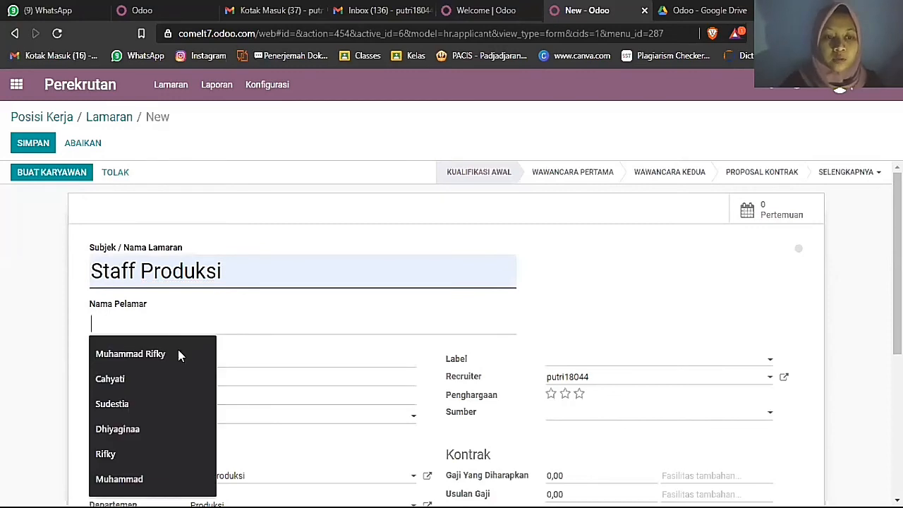
left_click(178, 354)
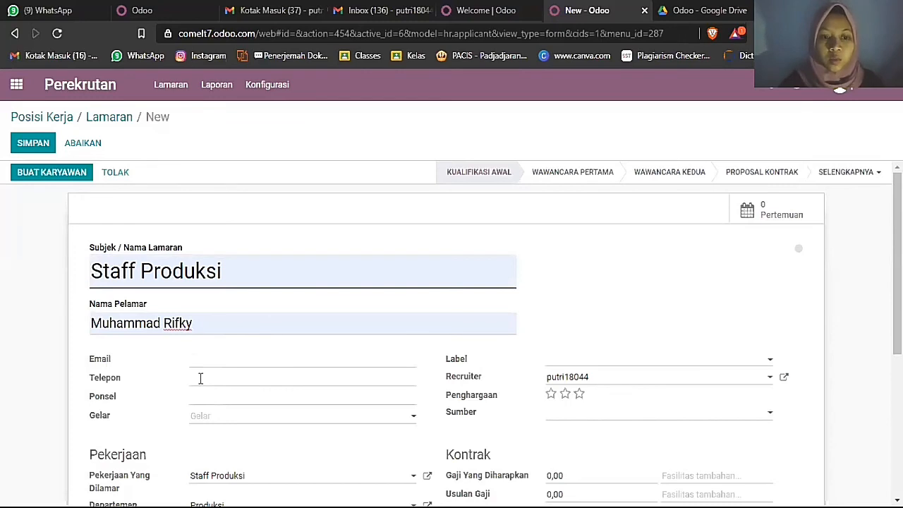
- Set degree Gelar Sarjana, a two-star rating, and source Mesin pencari web
left_click(216, 418)
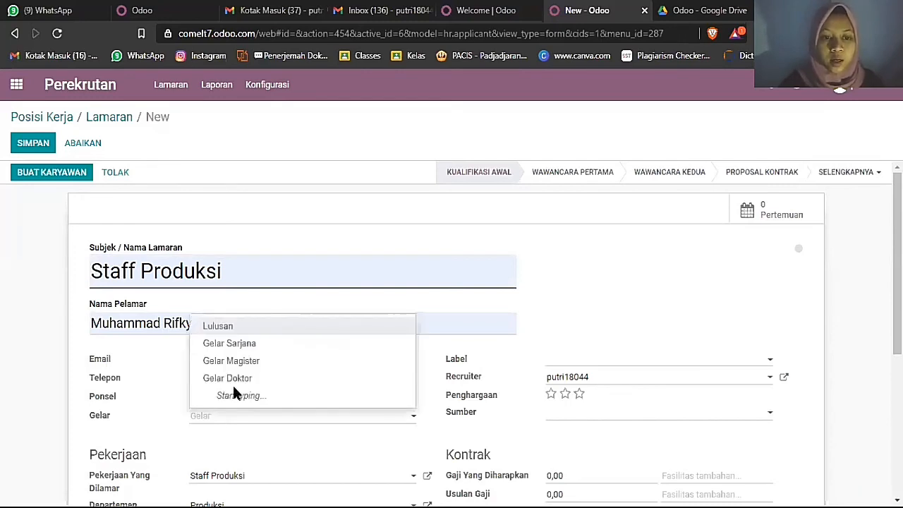
left_click(235, 346)
scroll(237, 353, "down", 2)
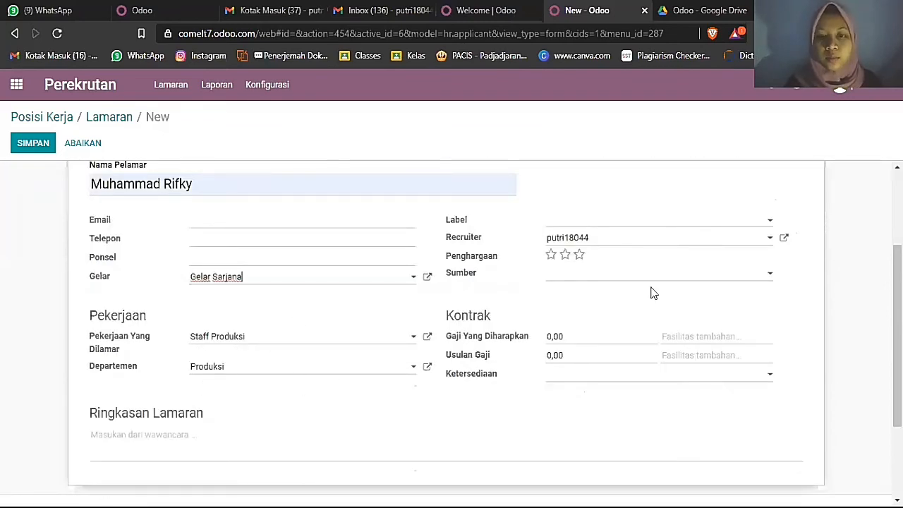
scroll(651, 289, "up", 1)
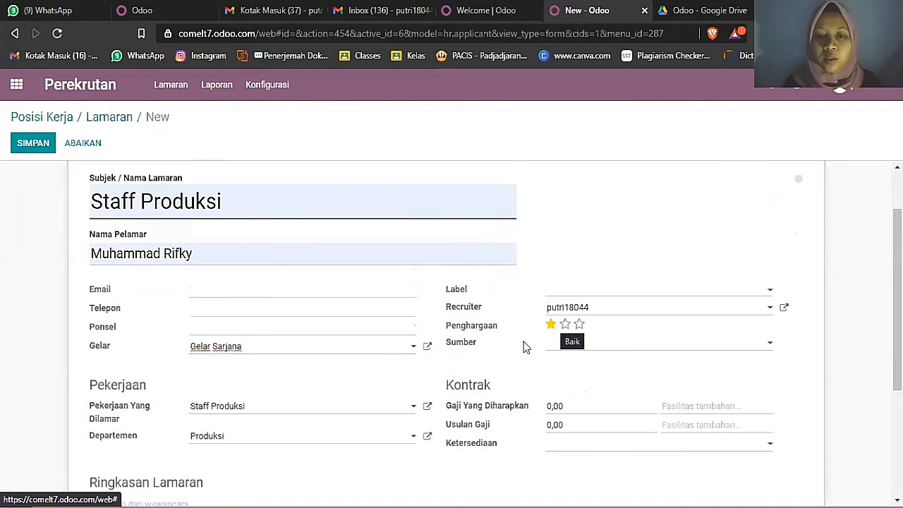
left_click(551, 325)
left_click(578, 325)
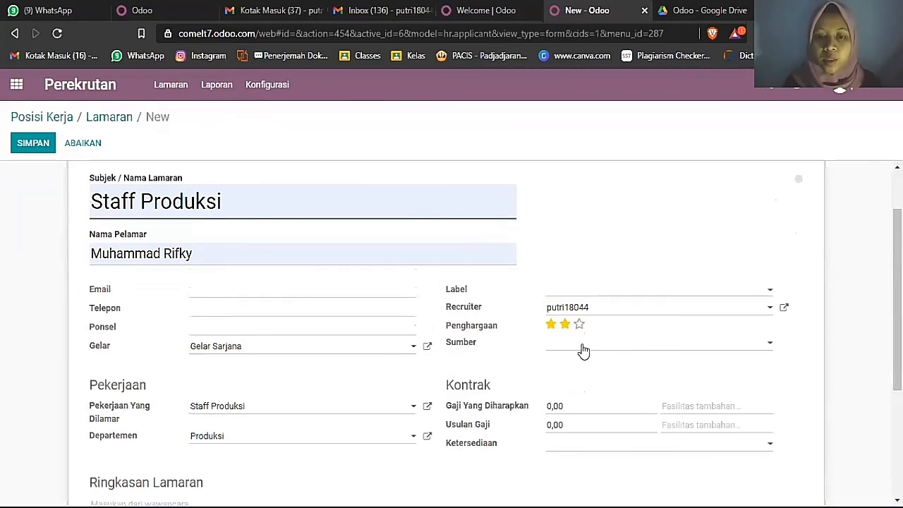
left_click(581, 349)
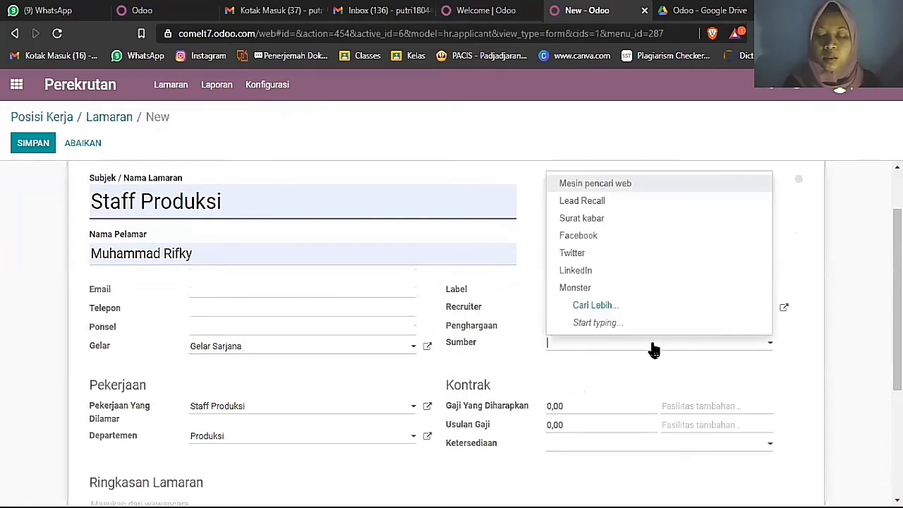
left_click(624, 184)
- Set expected salary to 5000000 and proposed salary to 4500000
scroll(636, 302, "down", 2)
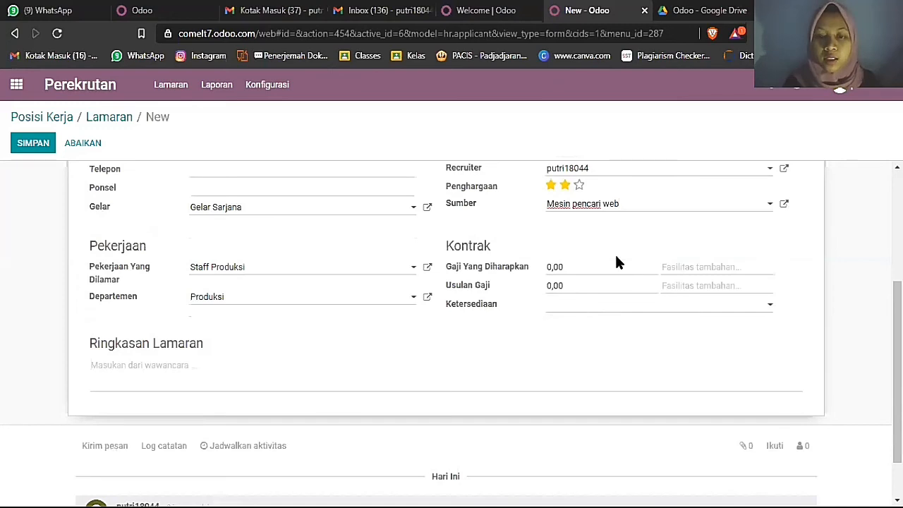
key("BackSpace")
key("BackSpace")
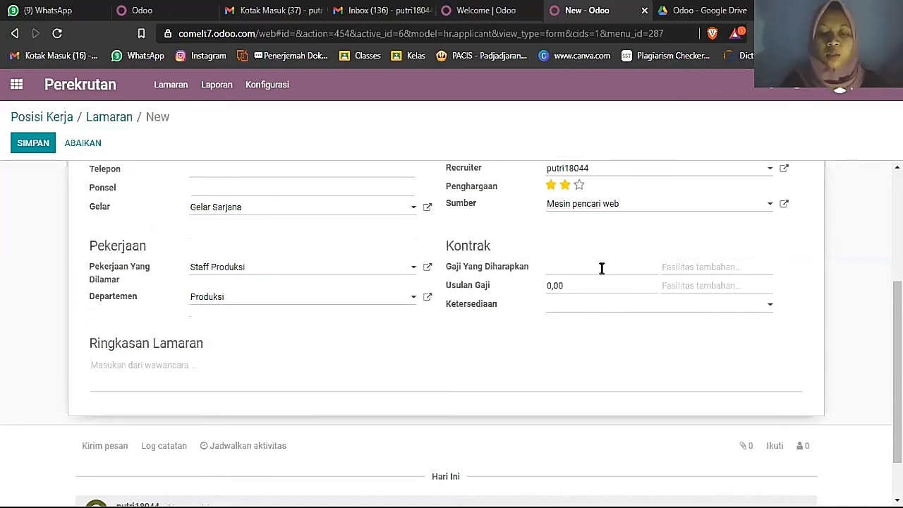
type("5000000")
left_click(591, 296)
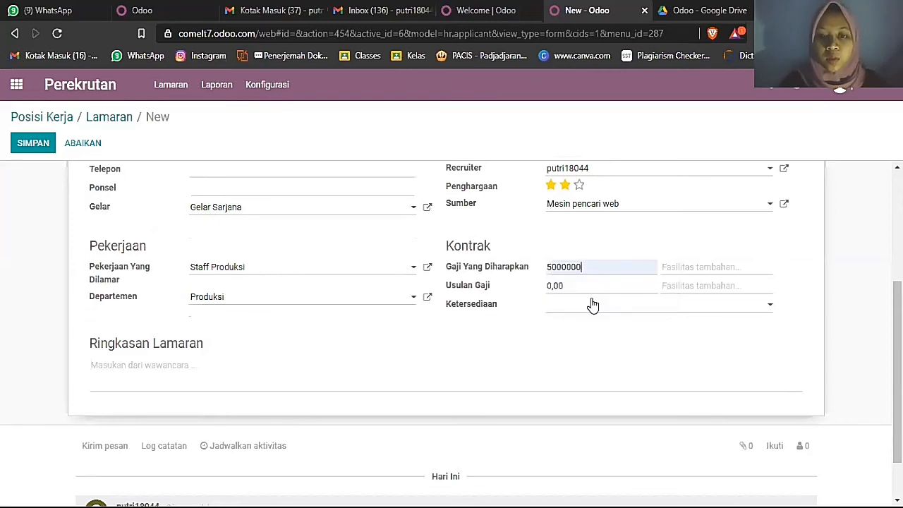
key("BackSpace")
key("BackSpace")
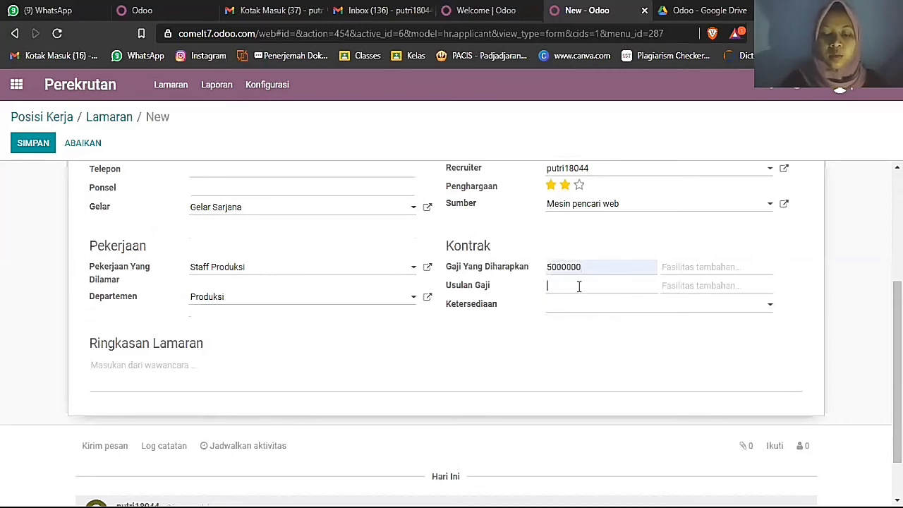
type("4500000")
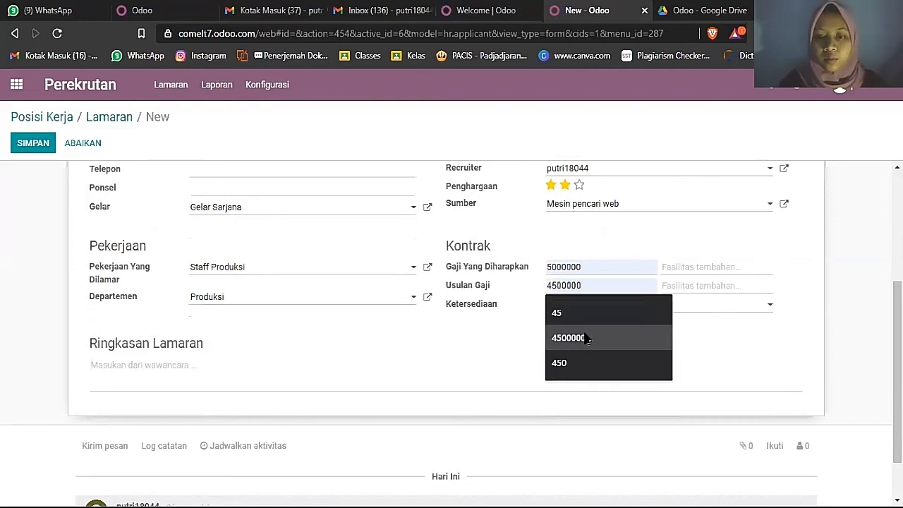
left_click(587, 339)
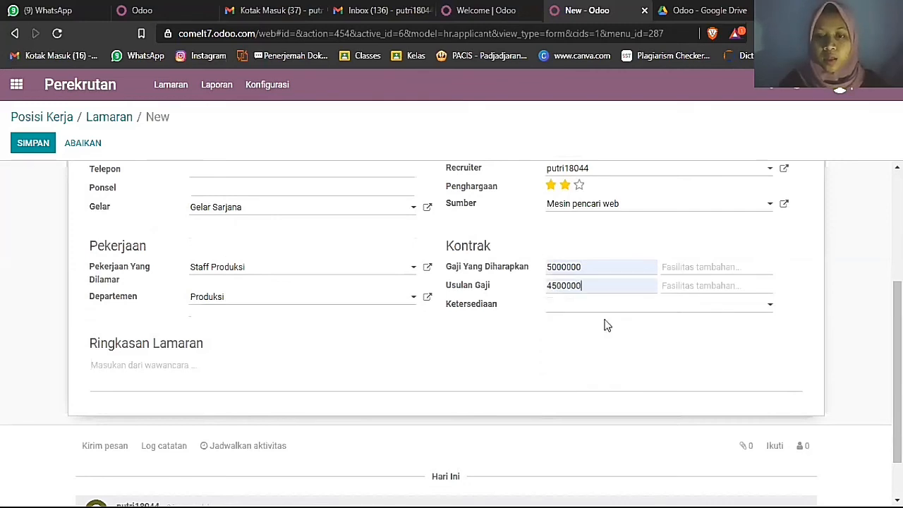
- Add 'kendaraan jemput karyawan' as extra benefit, availability 31/12/2020, and save the application
left_click(678, 286)
type("kendaraan jemput karyawar")
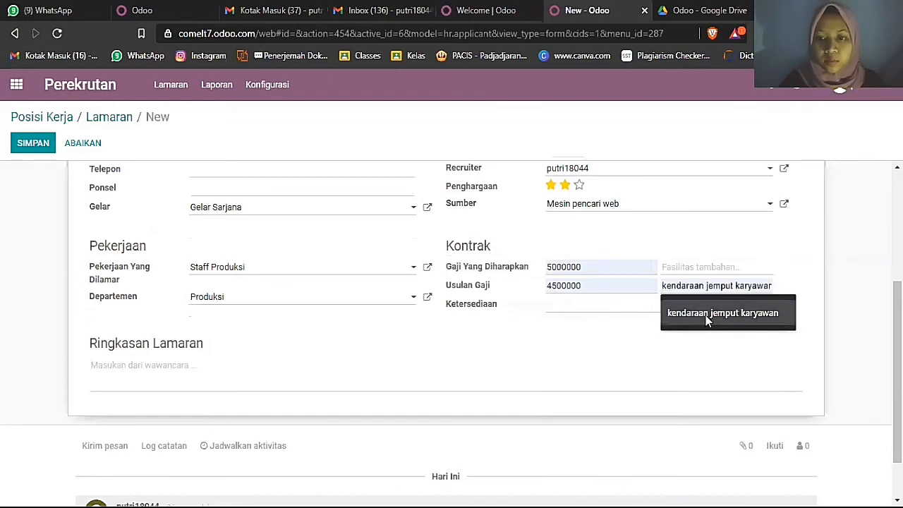
left_click(705, 315)
left_click(665, 309)
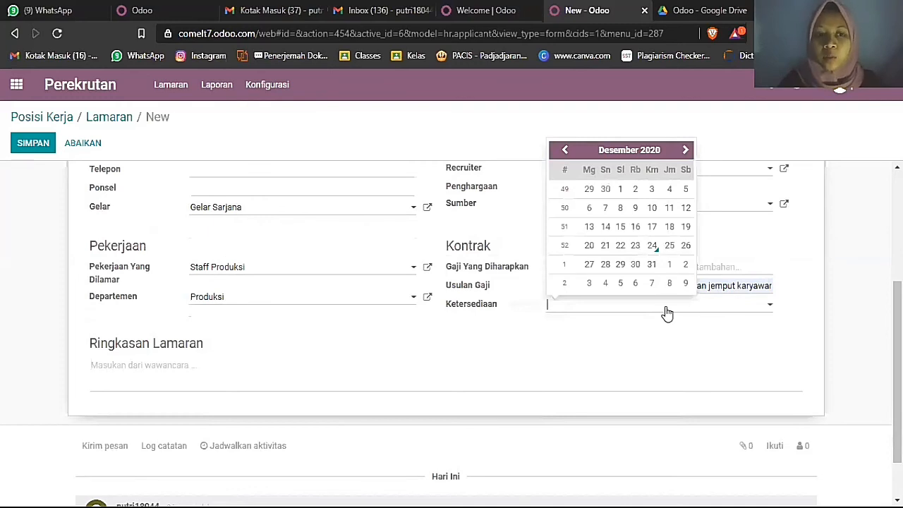
left_click(652, 264)
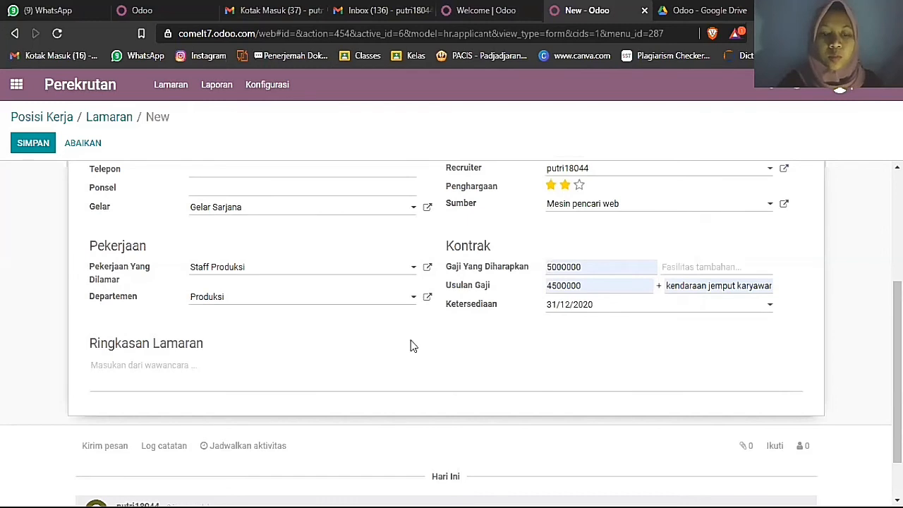
left_click(37, 141)
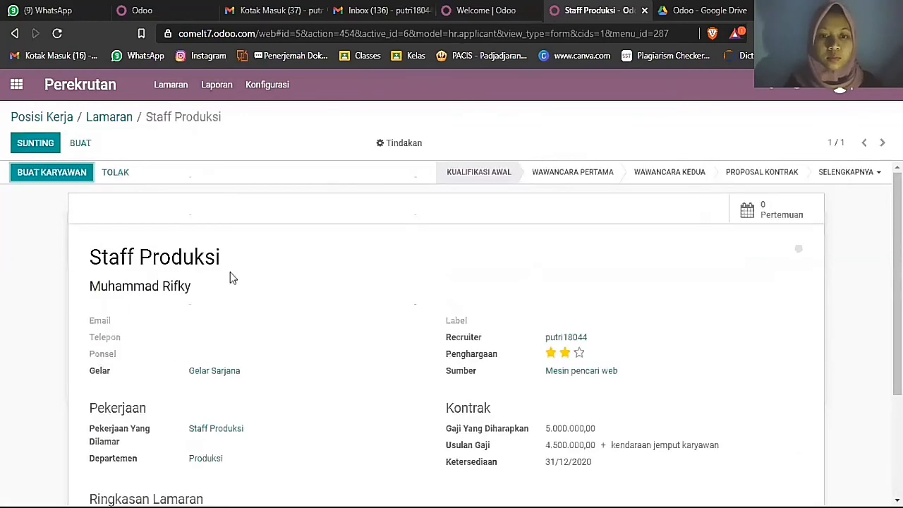
- Return to the Staff Produksi applications board and open the applicant card's options menu
scroll(230, 276, "down", 3)
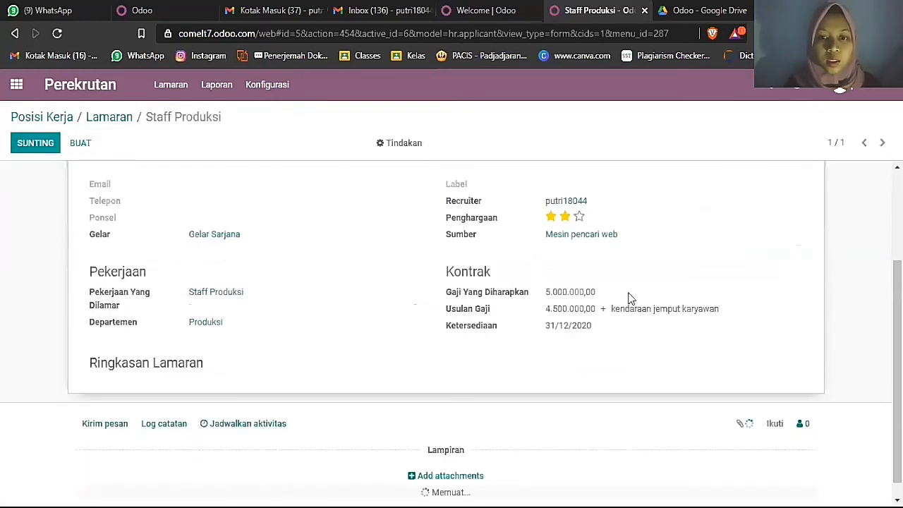
scroll(497, 359, "up", 3)
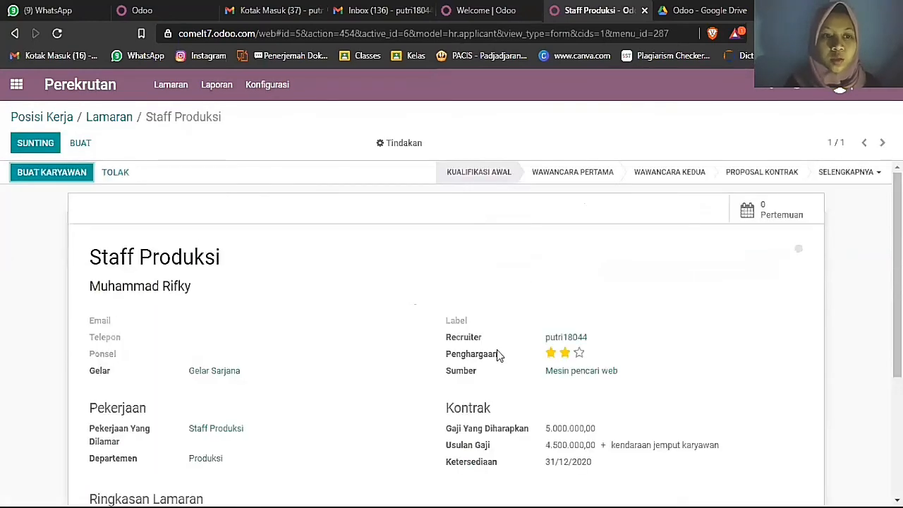
left_click(112, 124)
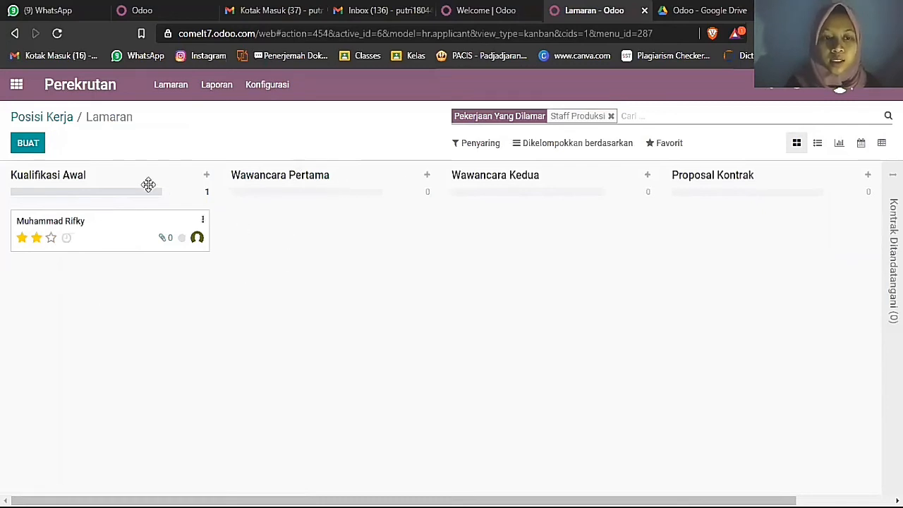
left_click(202, 220)
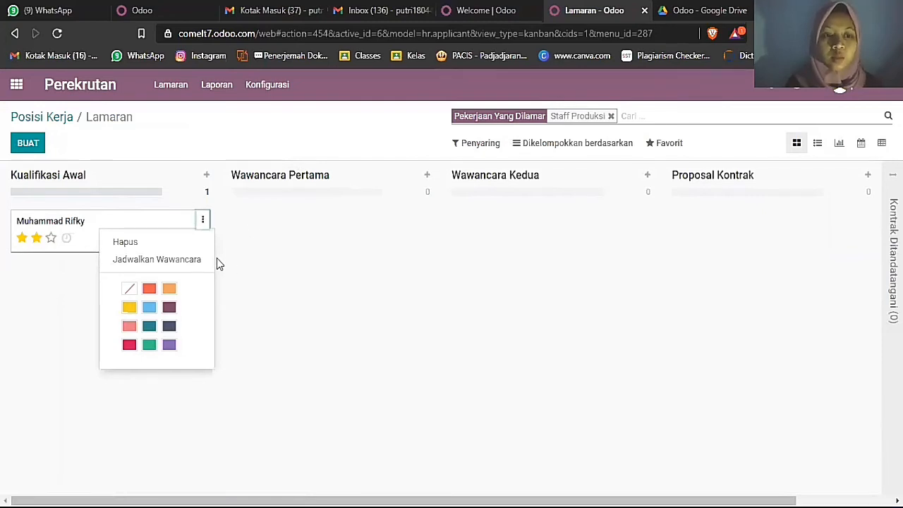
- Create a 'Wawancara pertama' interview on 27 December at 13.00, then reopen the application
left_click(194, 261)
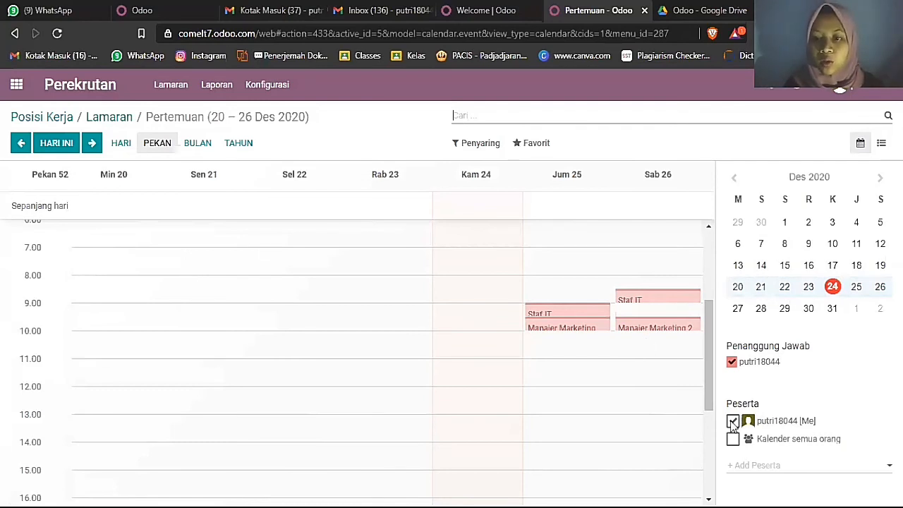
left_click(763, 312)
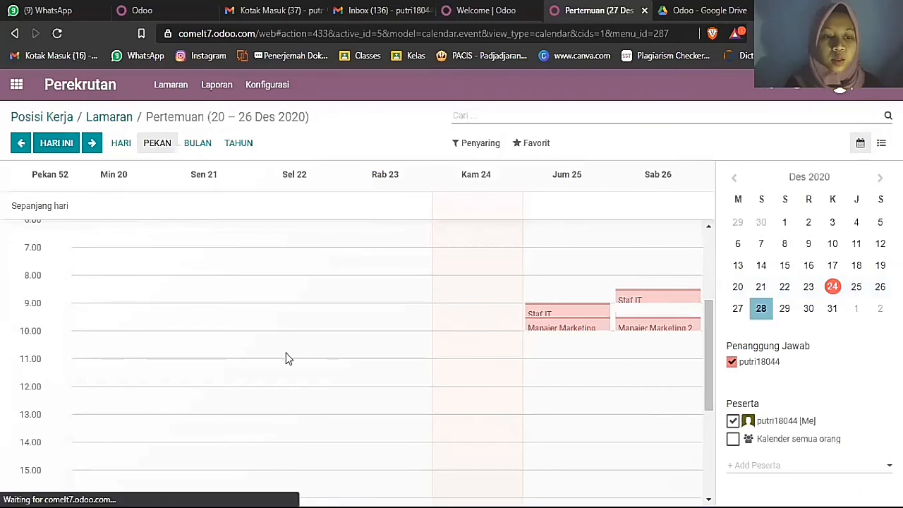
scroll(92, 295, "down", 3)
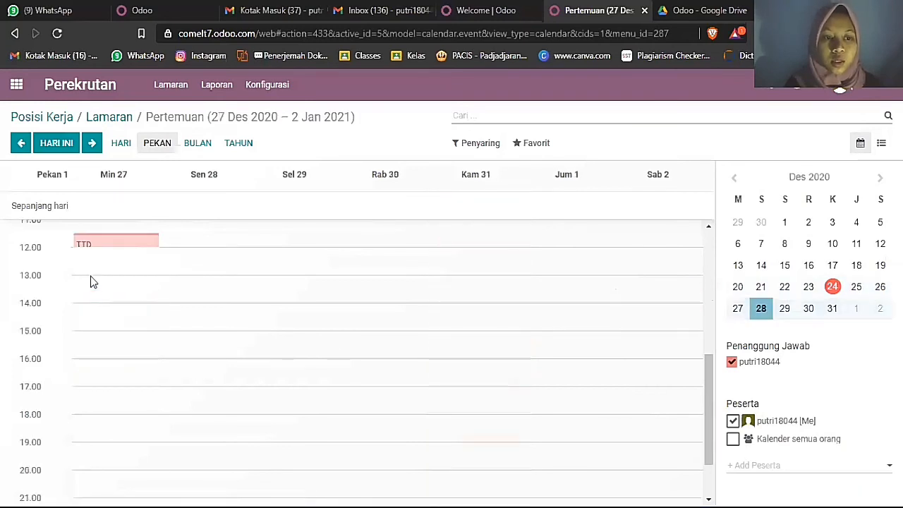
left_click(102, 273)
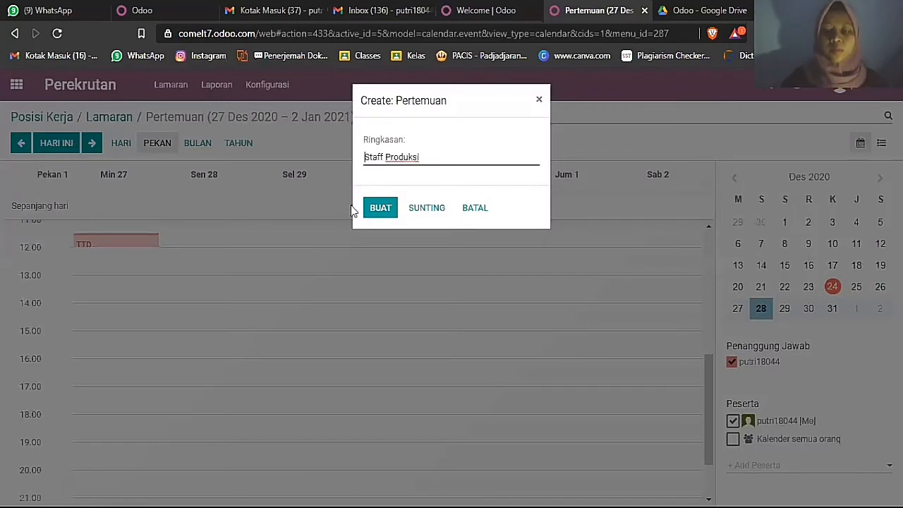
key("ctrl+a")
key("BackSpace")
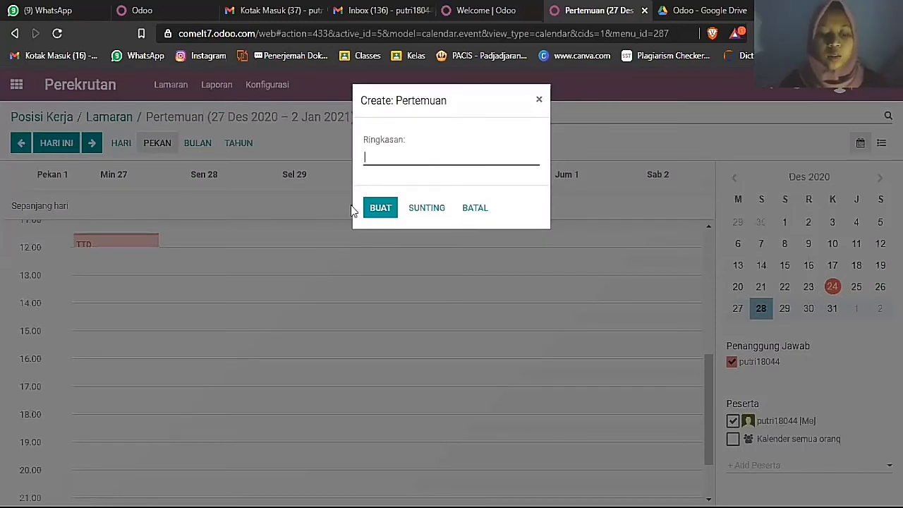
type("Wawancara")
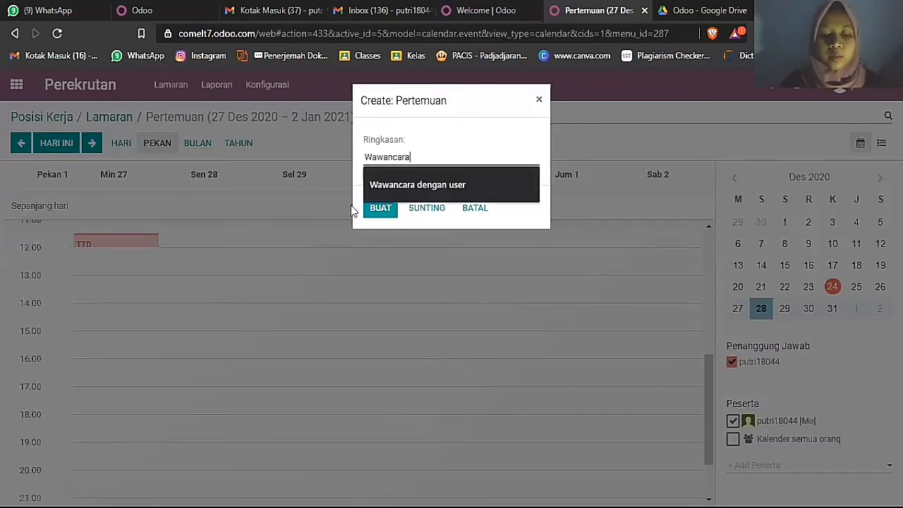
type(" pertama")
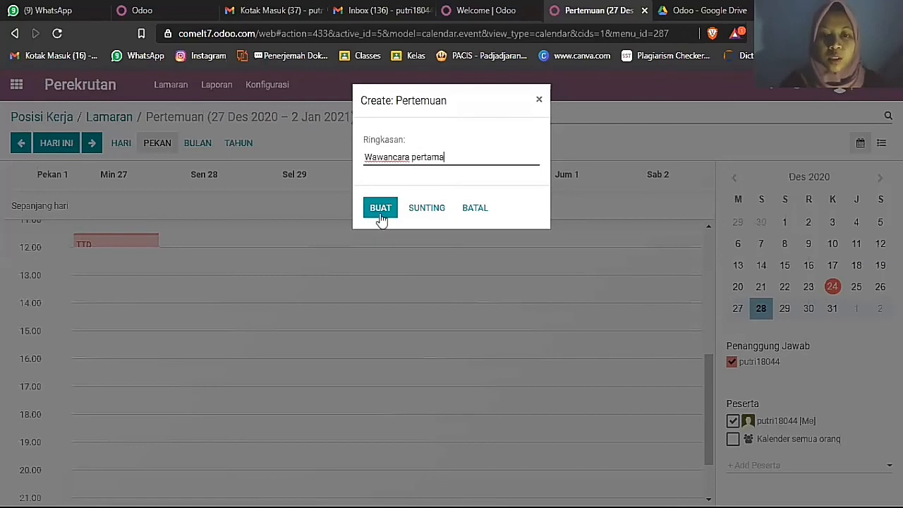
left_click(381, 212)
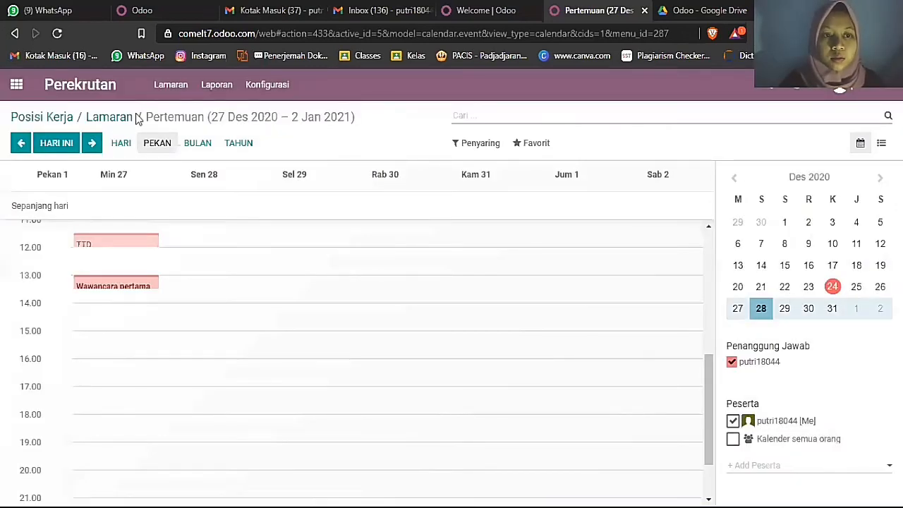
left_click(113, 118)
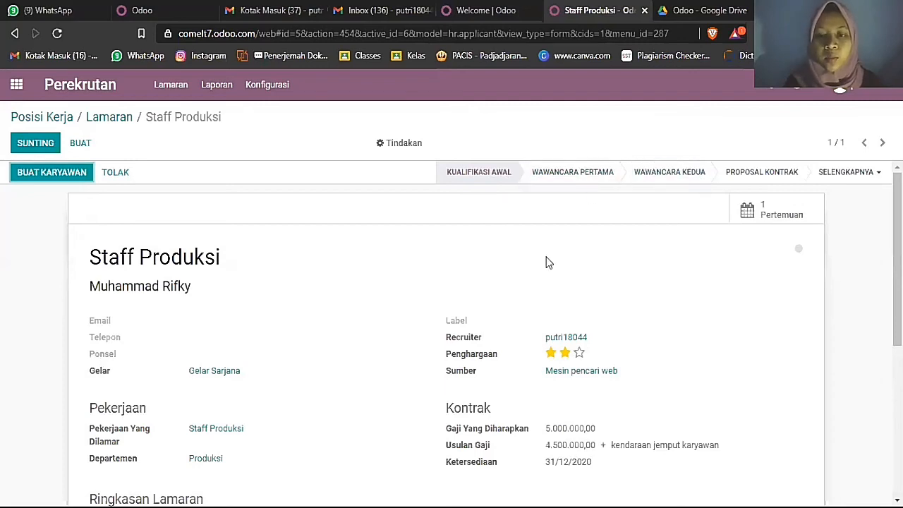
scroll(546, 262, "down", 4)
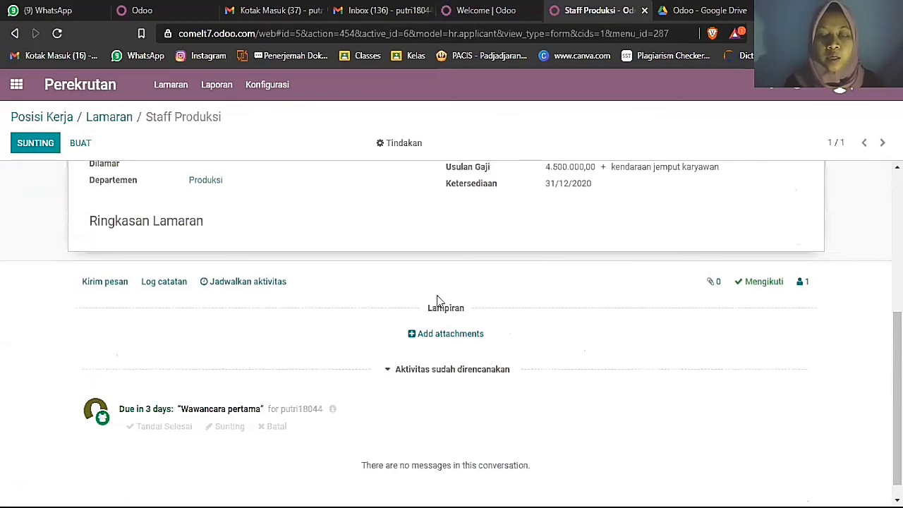
scroll(437, 303, "down", 1)
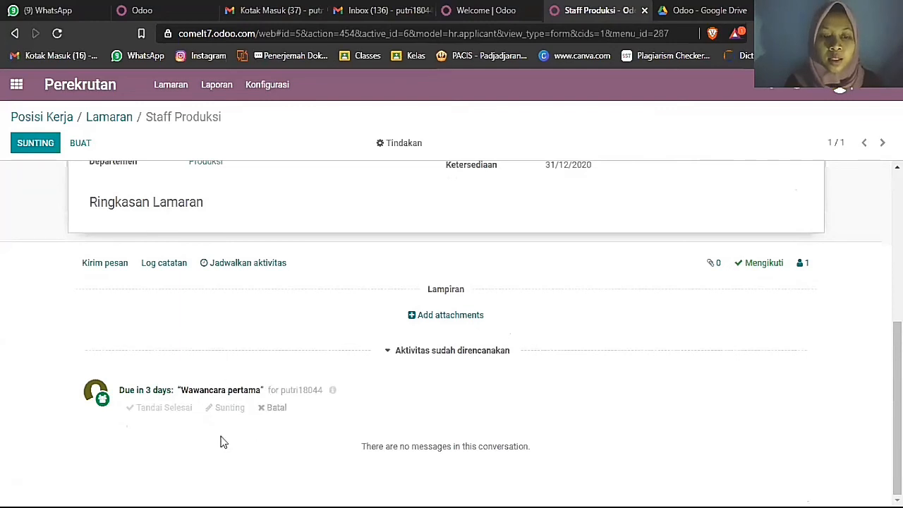
scroll(578, 380, "up", 5)
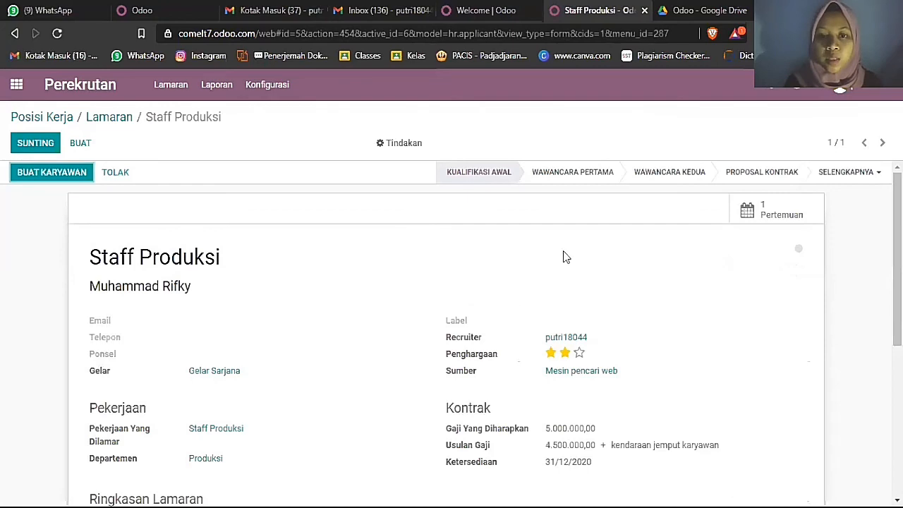
left_click(583, 174)
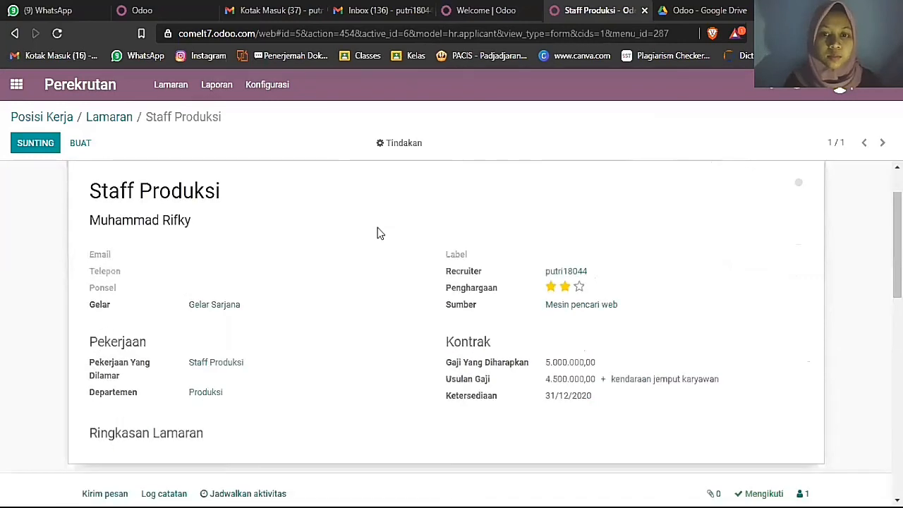
scroll(378, 233, "down", 3)
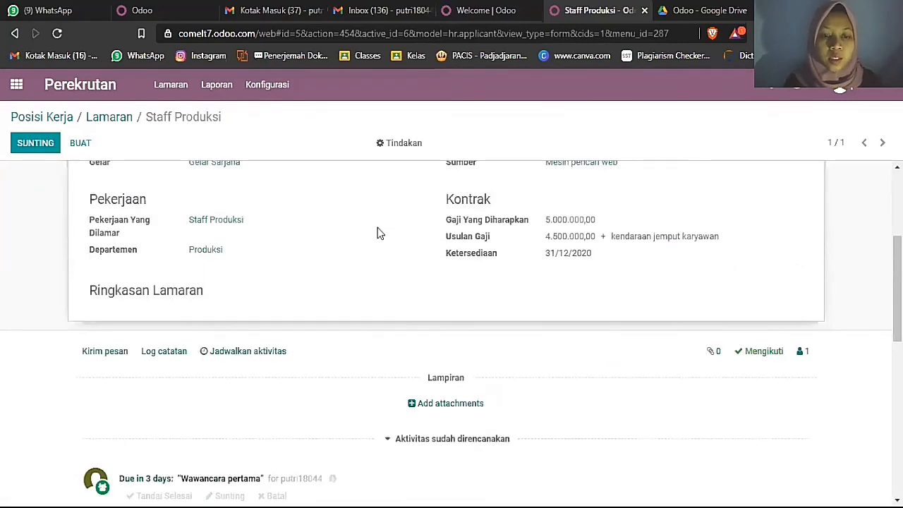
scroll(244, 344, "down", 3)
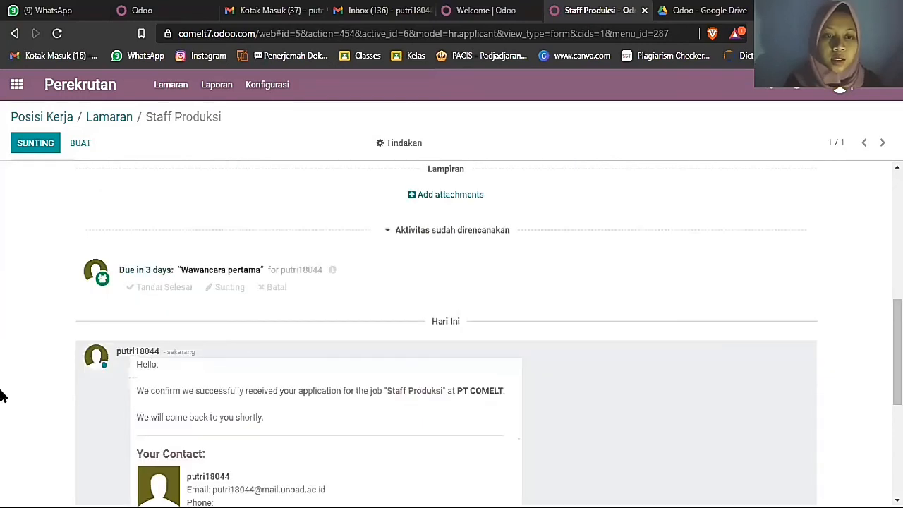
left_click(163, 289)
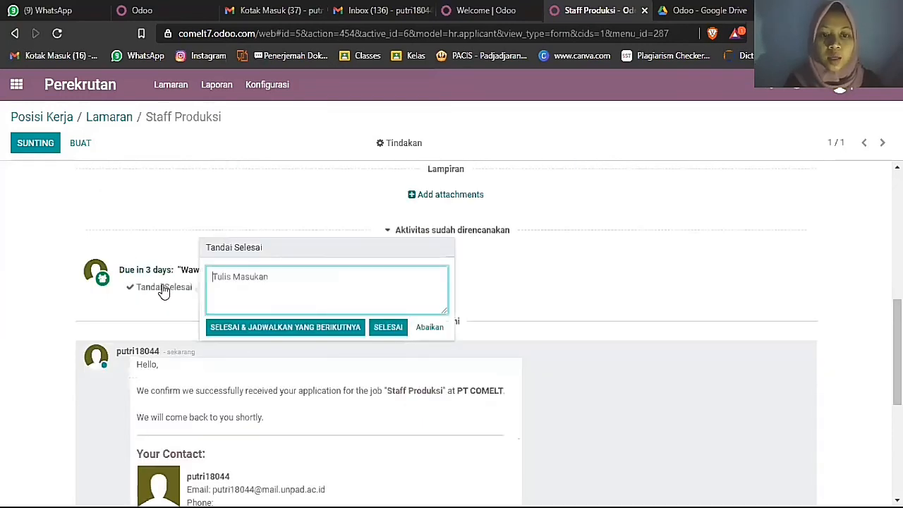
left_click(389, 328)
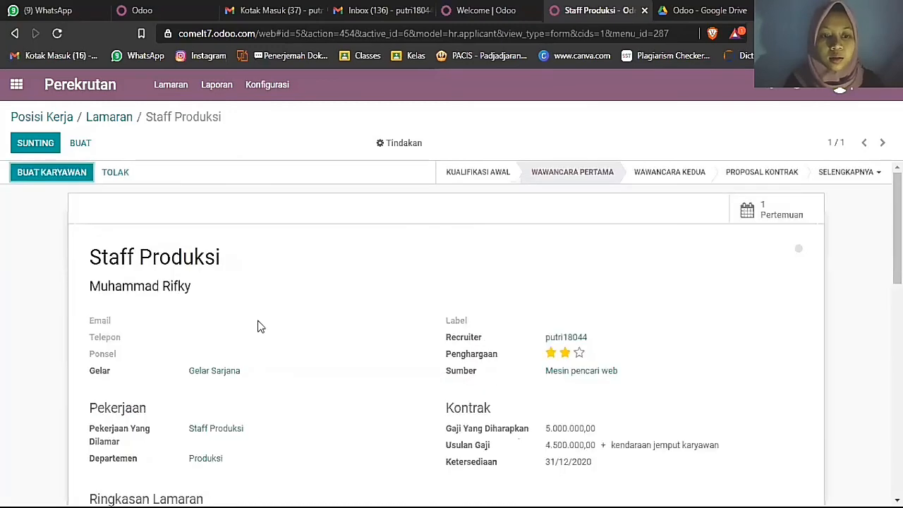
scroll(257, 324, "down", 3)
scroll(308, 289, "down", 3)
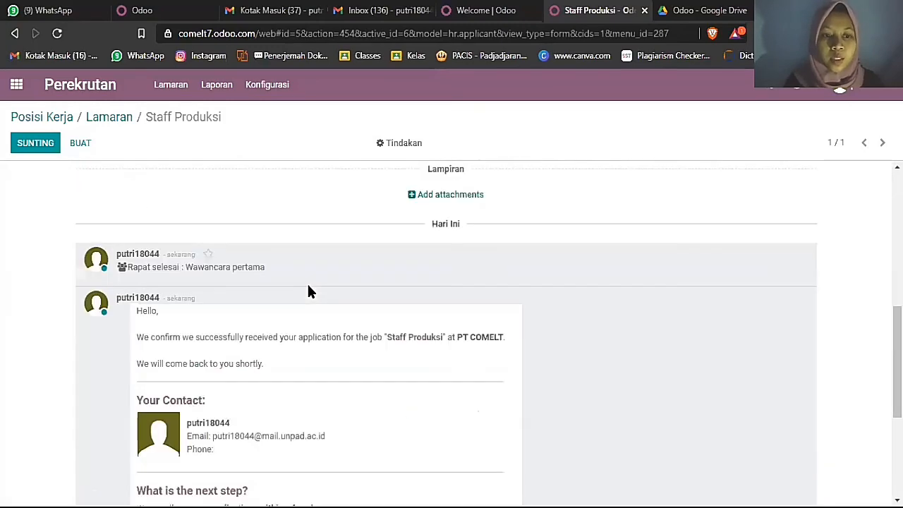
scroll(204, 289, "down", 2)
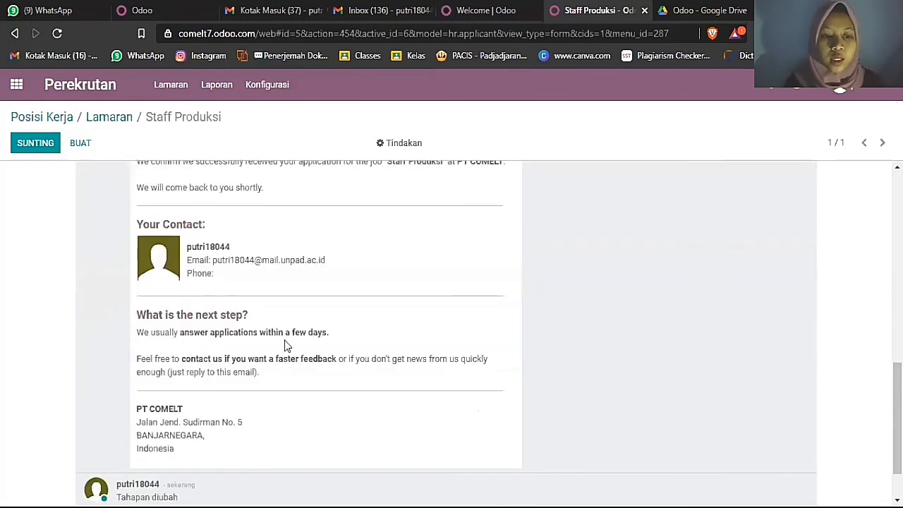
scroll(221, 464, "down", 1)
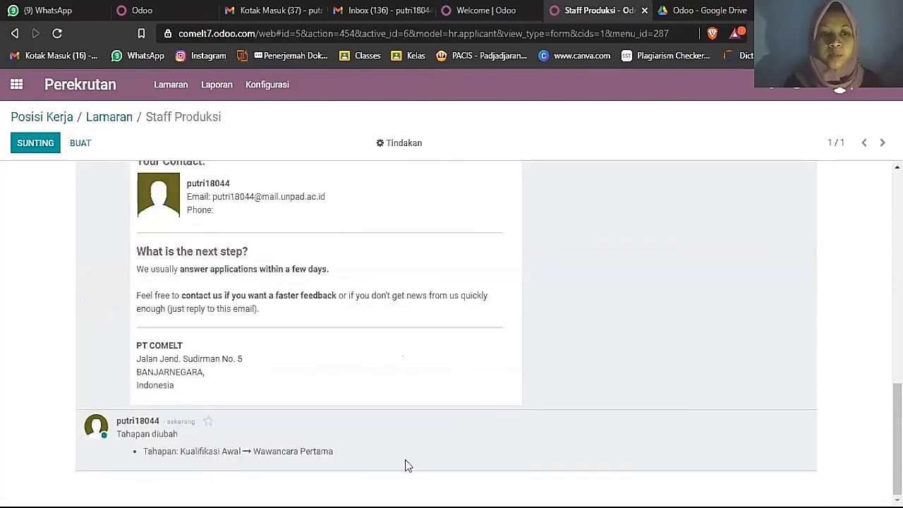
scroll(416, 451, "up", 5)
scroll(687, 77, "up", 4)
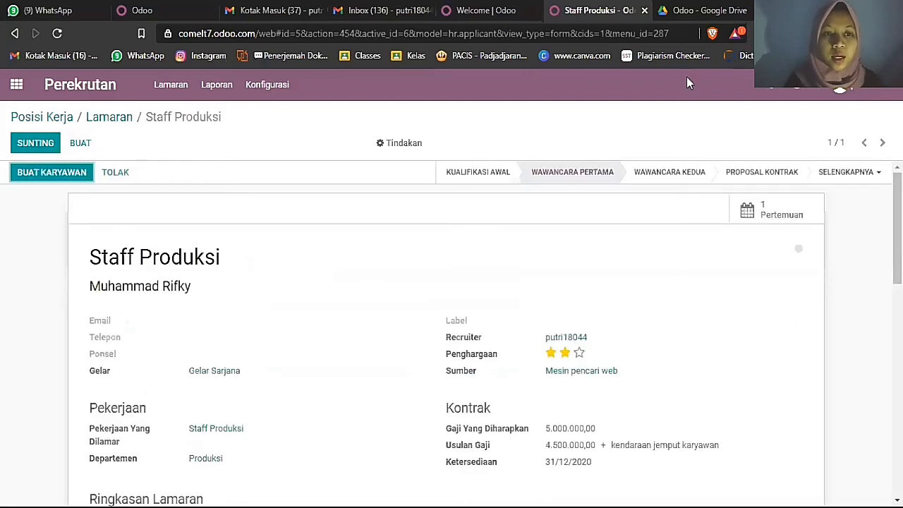
- From the applicant's card menu, open interview scheduling and jump the calendar to 29 December
left_click(105, 118)
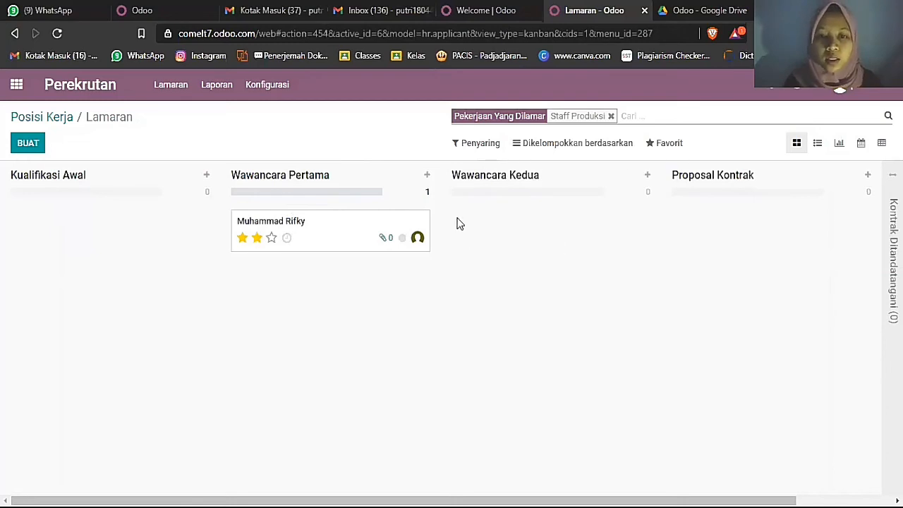
left_click(422, 220)
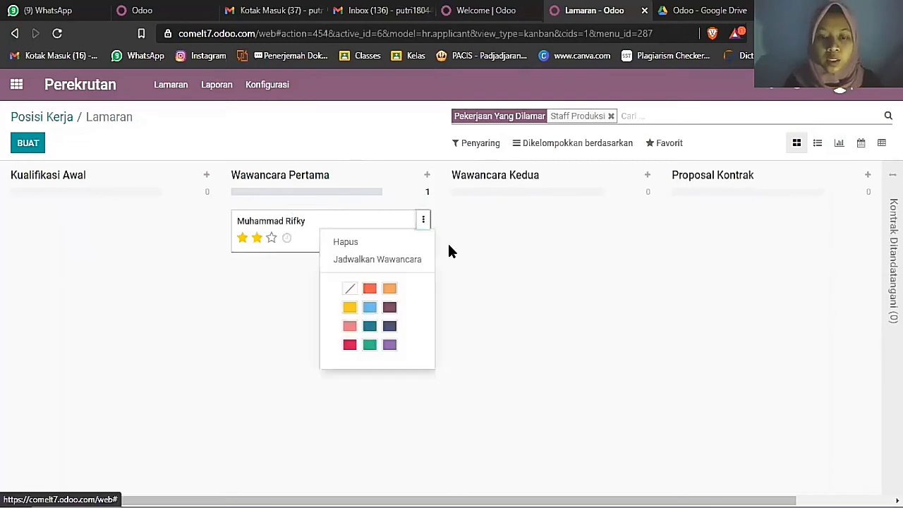
left_click(406, 261)
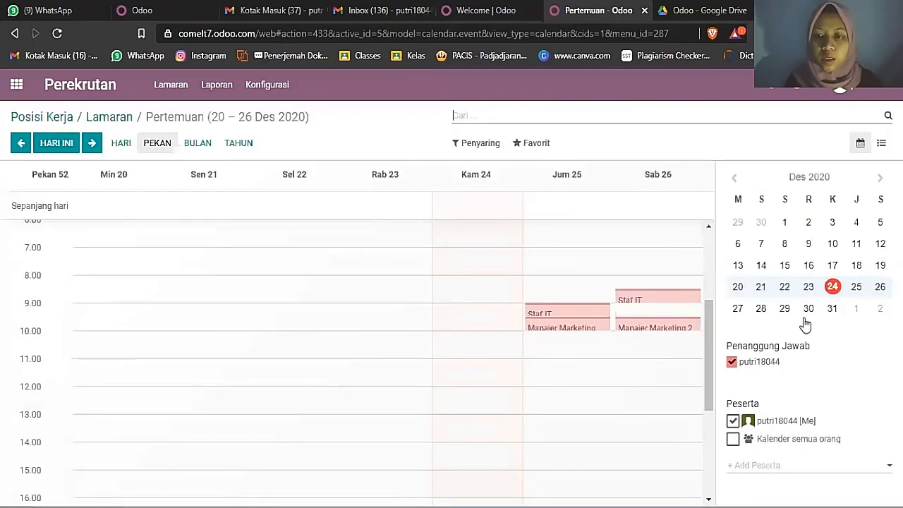
left_click(785, 308)
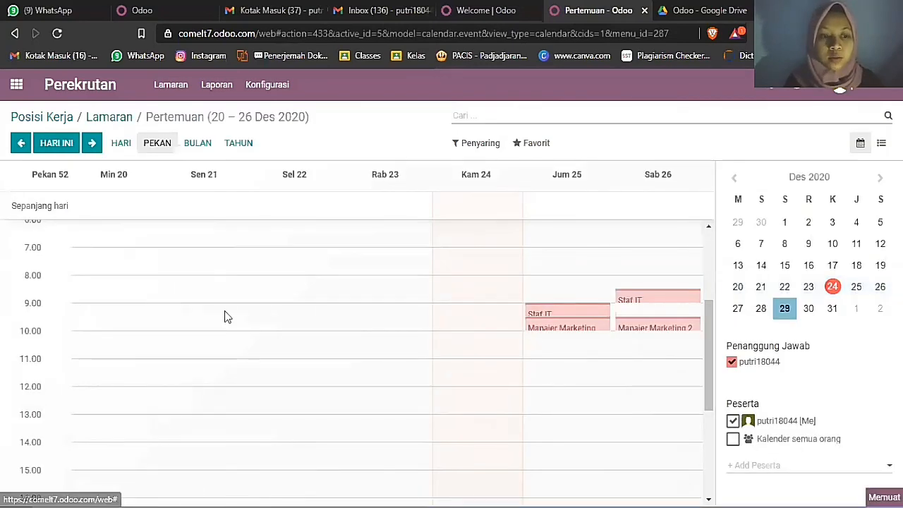
- Create a 'Wawancara kedua' meeting on Sunday 27 December at 14.00
scroll(120, 352, "down", 3)
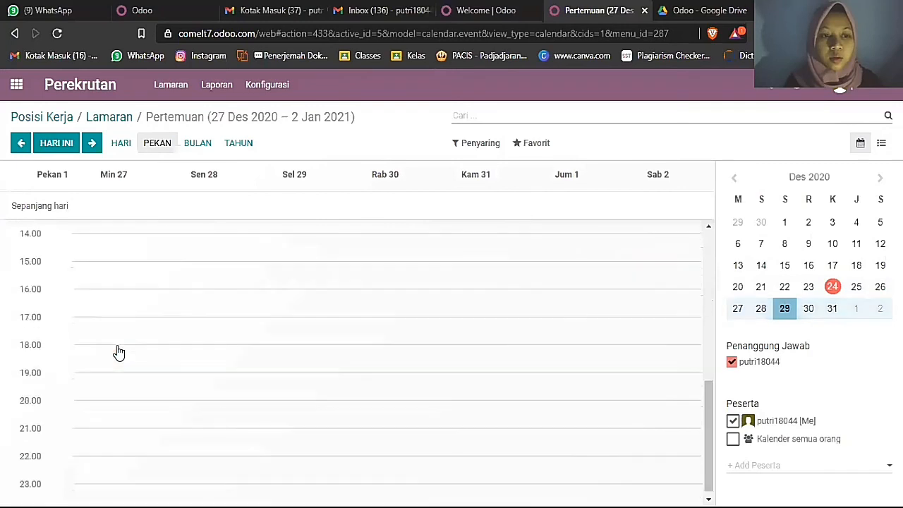
scroll(118, 352, "up", 2)
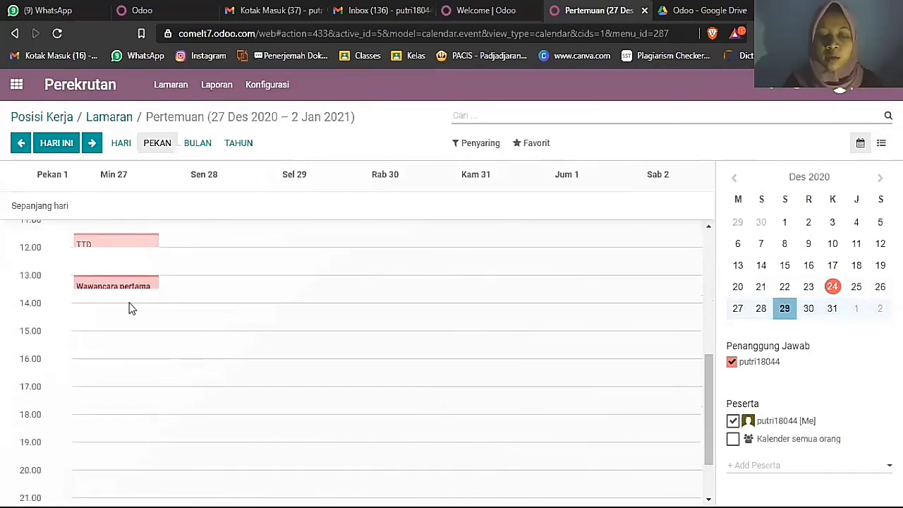
left_click(403, 277)
key("Delete")
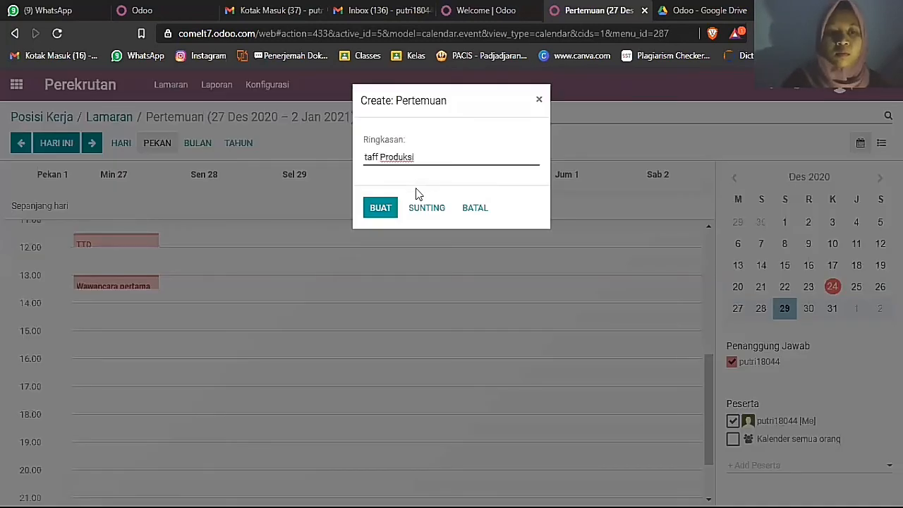
key("ctrl+a")
key("Delete")
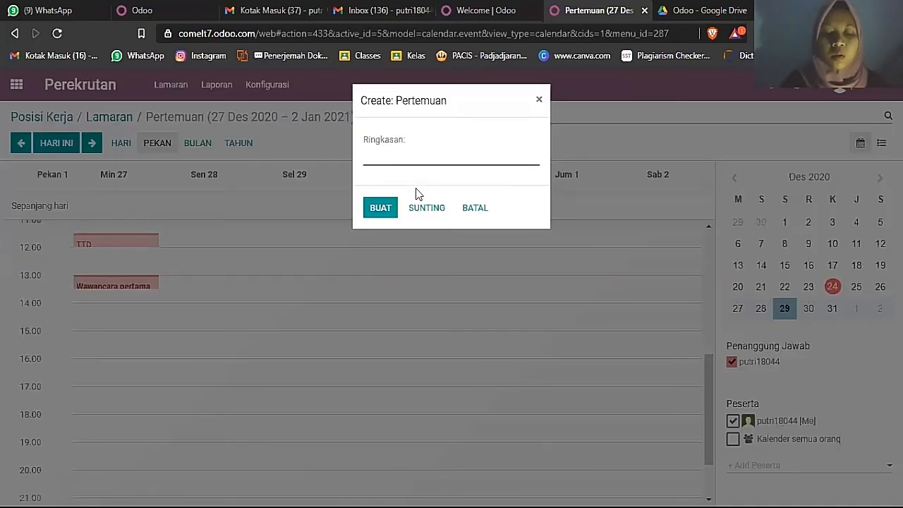
type("Wawancar")
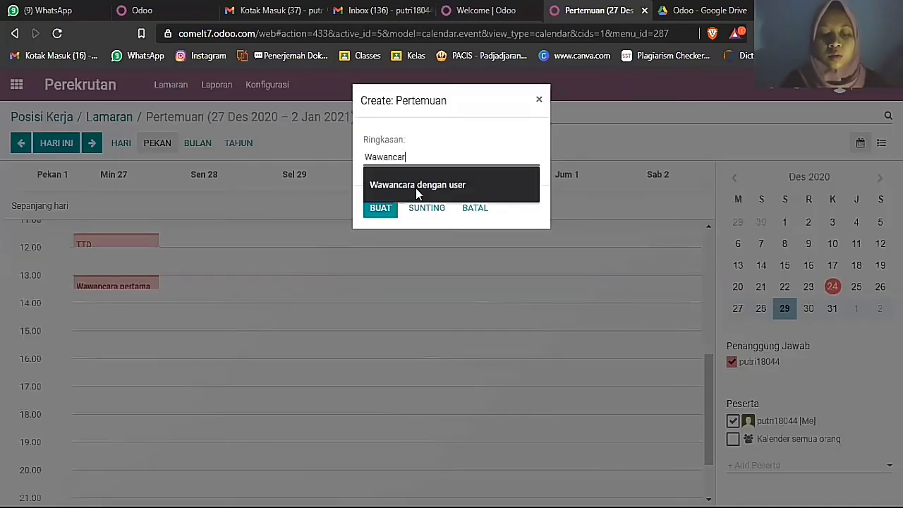
type("a kedua")
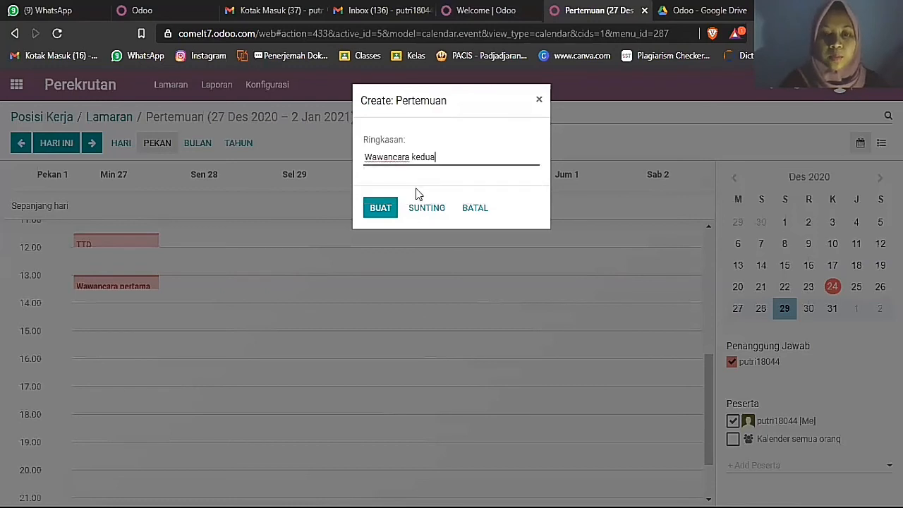
left_click(380, 209)
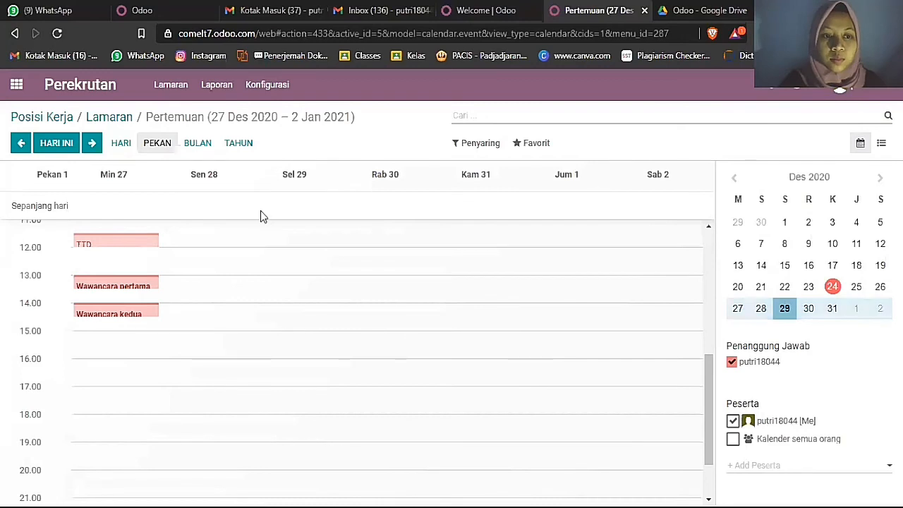
- Open the applicant's application from the Lamaran board and move it to the Wawancara Kedua stage
left_click(115, 117)
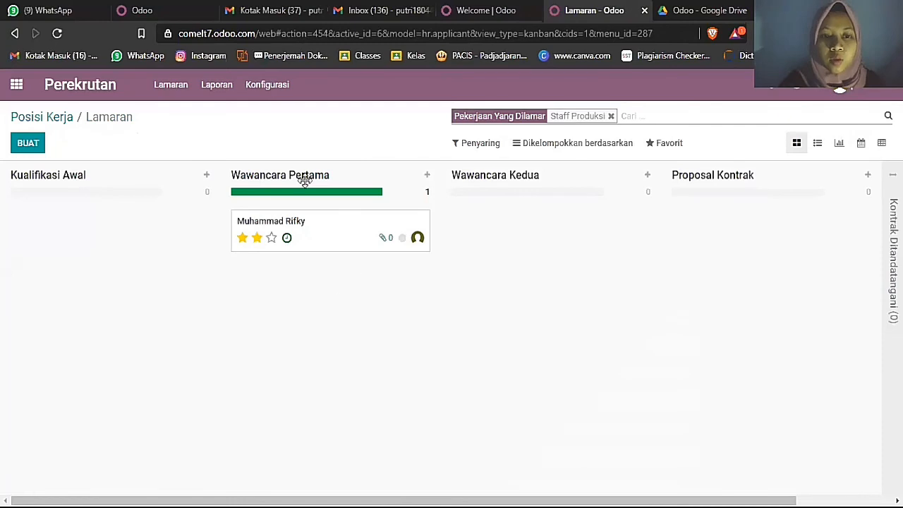
left_click(300, 222)
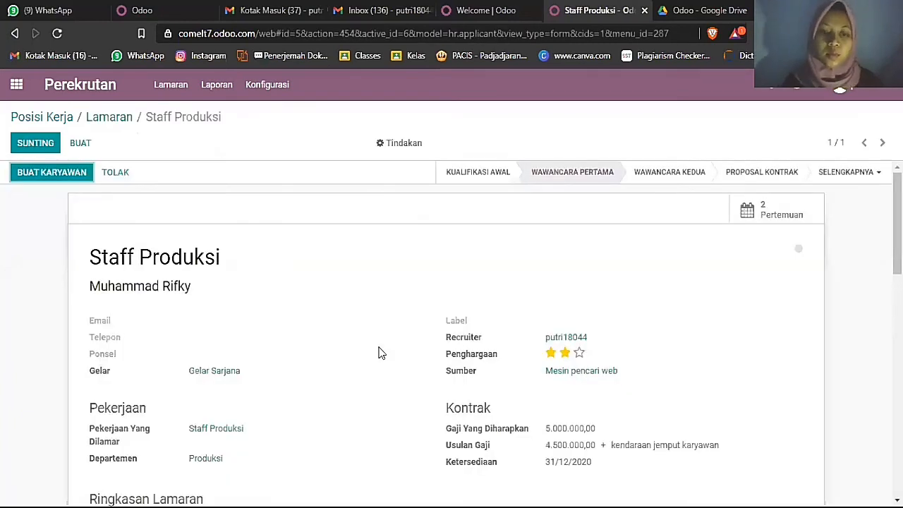
scroll(396, 364, "down", 4)
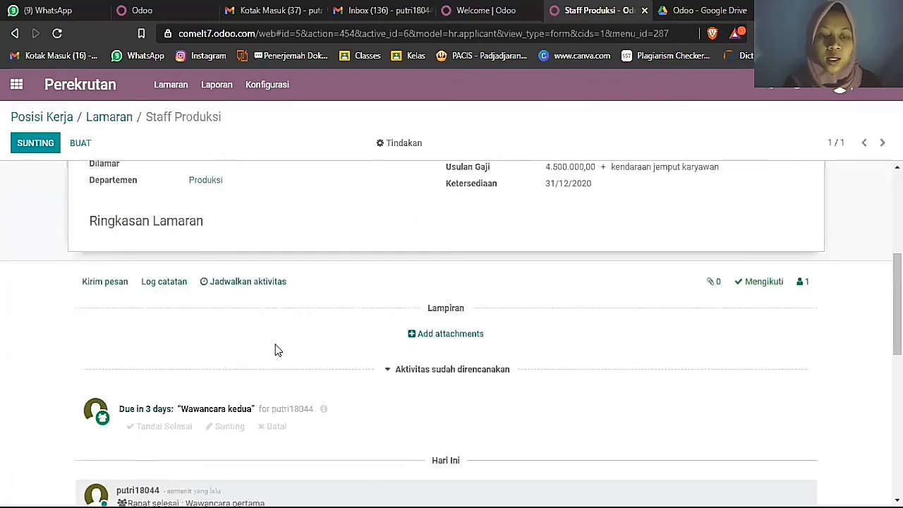
scroll(367, 381, "up", 4)
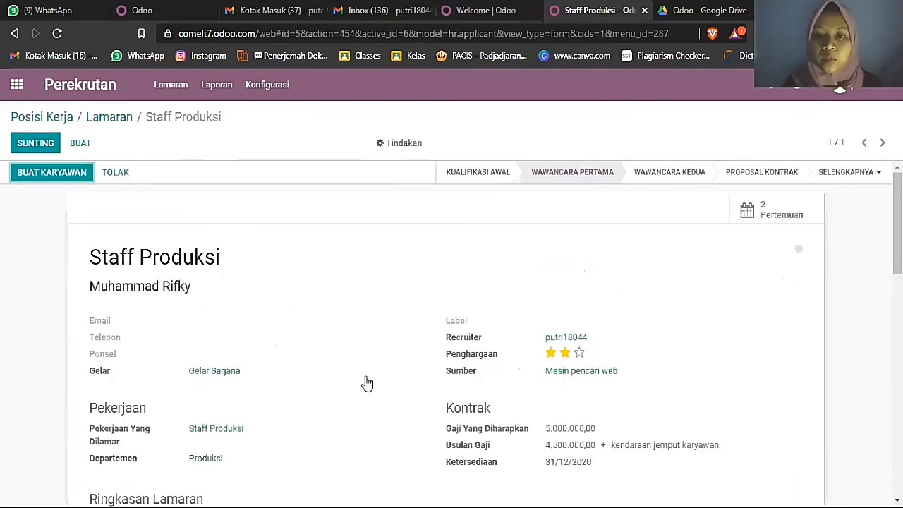
left_click(663, 177)
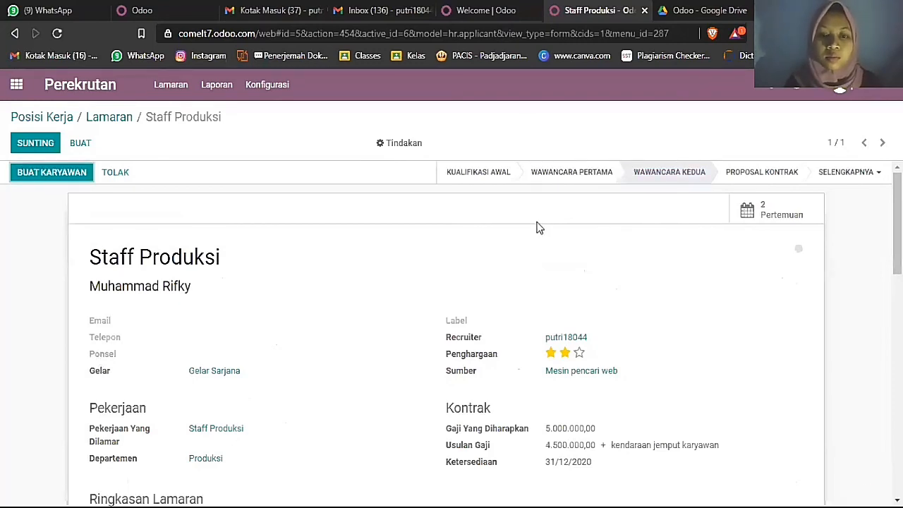
- Mark the 'Wawancara kedua' activity as done
scroll(536, 227, "down", 2)
scroll(536, 227, "down", 3)
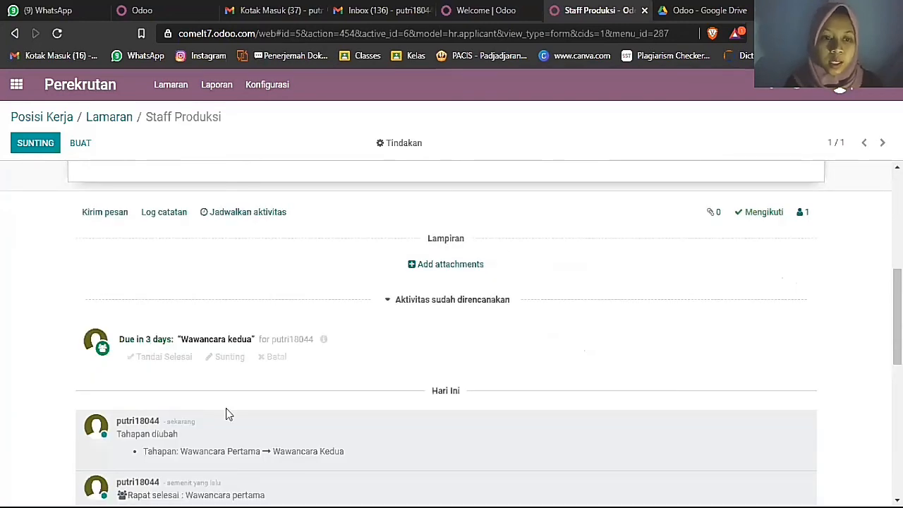
left_click(159, 358)
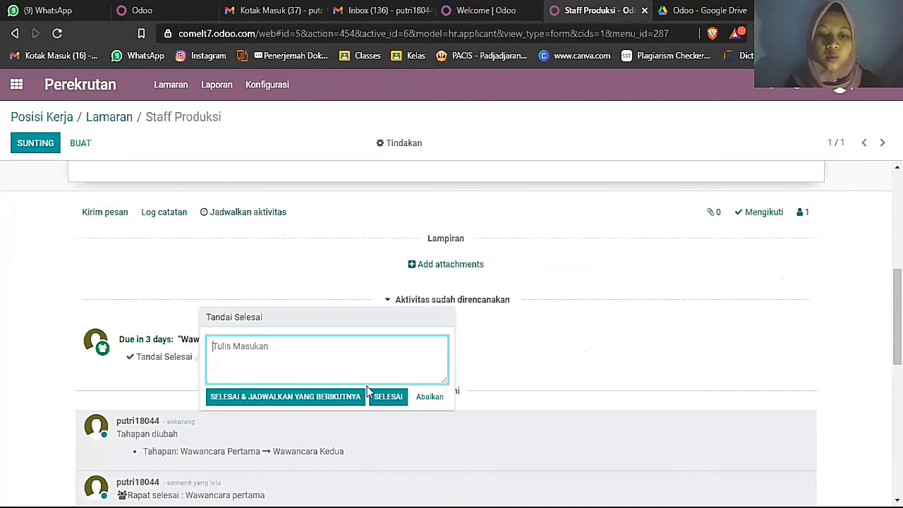
left_click(387, 397)
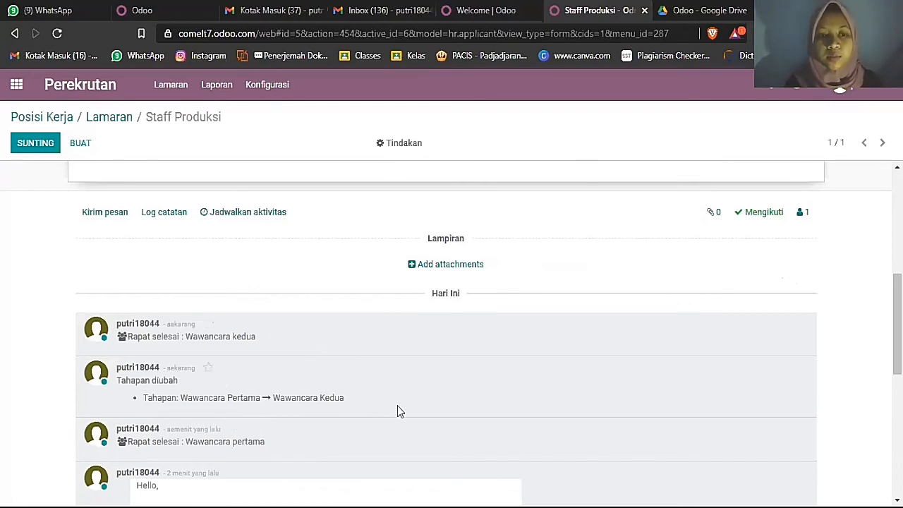
- From the applicant's card menu, open interview scheduling and jump to the week of 30 December
left_click(123, 119)
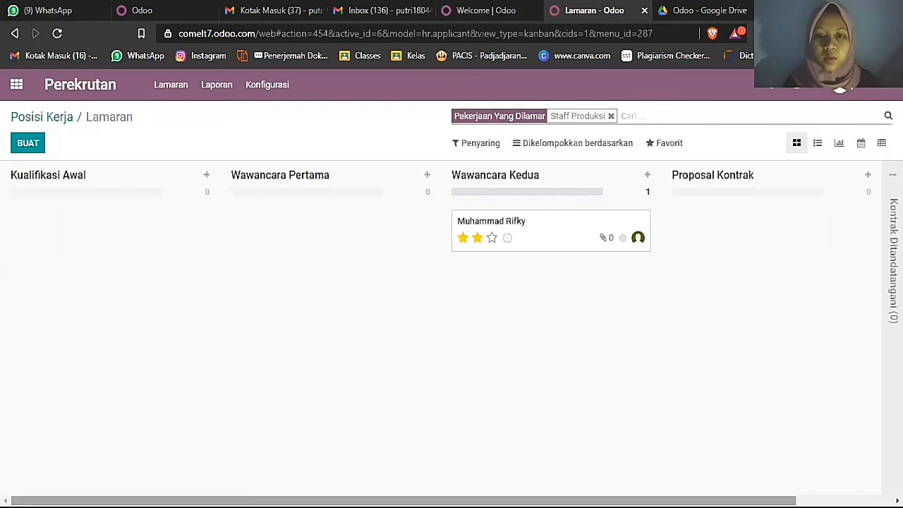
left_click_drag(498, 500, 594, 501)
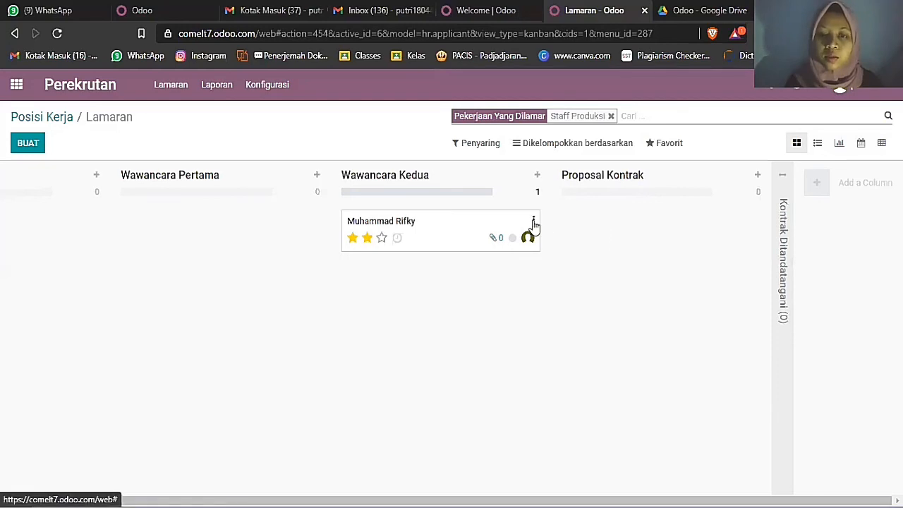
left_click(533, 221)
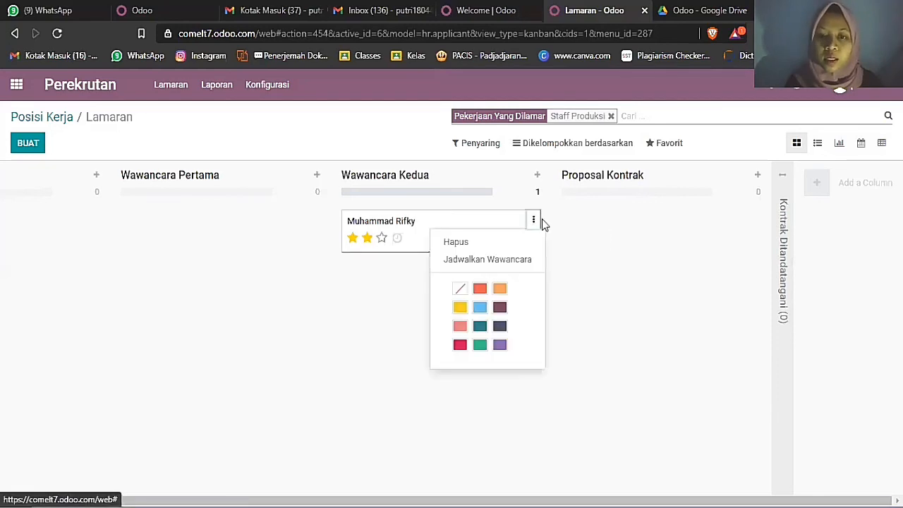
left_click(528, 260)
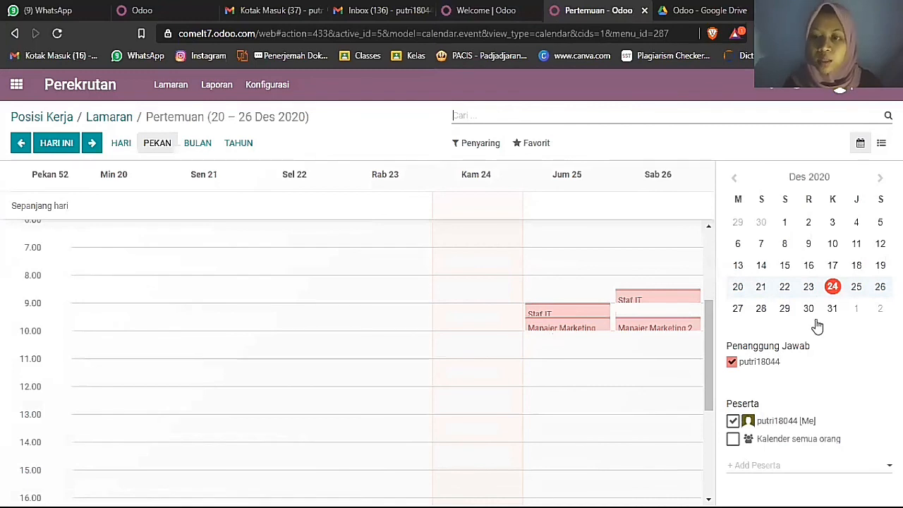
left_click(808, 308)
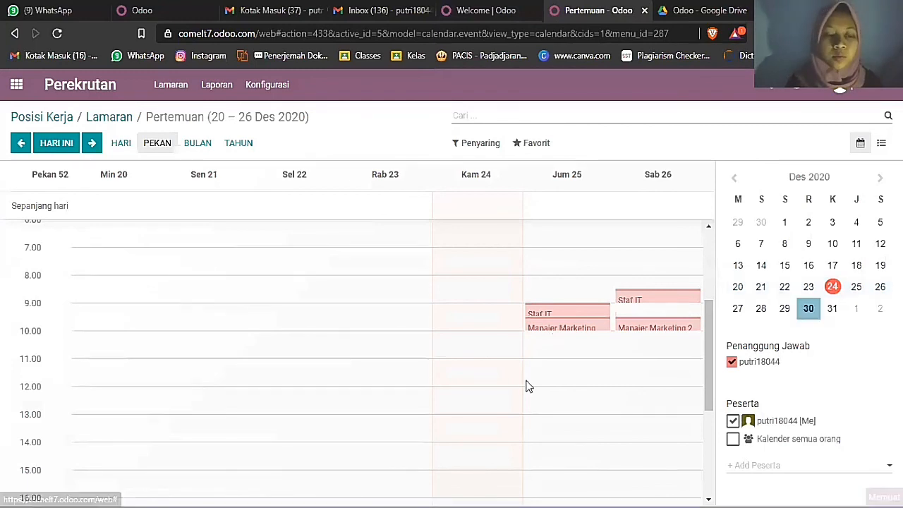
- Create a 'Proposal kontrak' meeting on Tuesday 29 December at 13.00 and return to the board
scroll(281, 353, "down", 1)
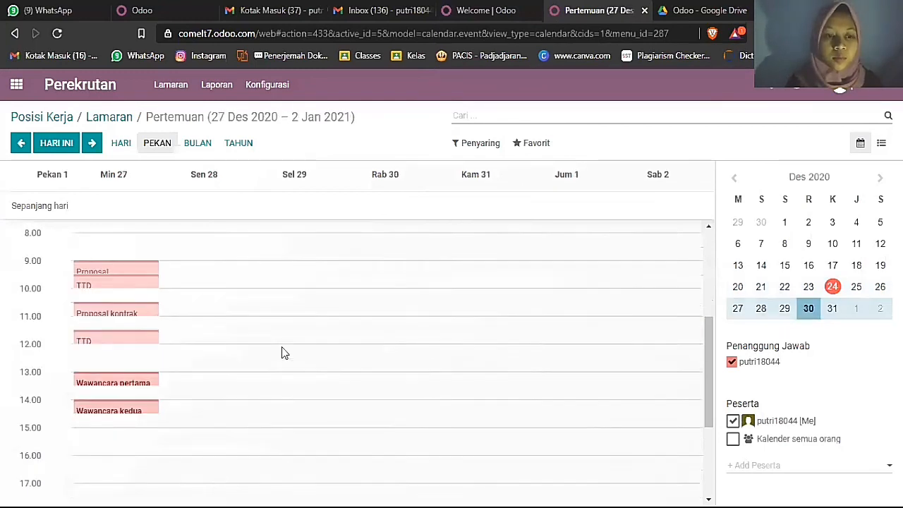
scroll(281, 352, "down", 3)
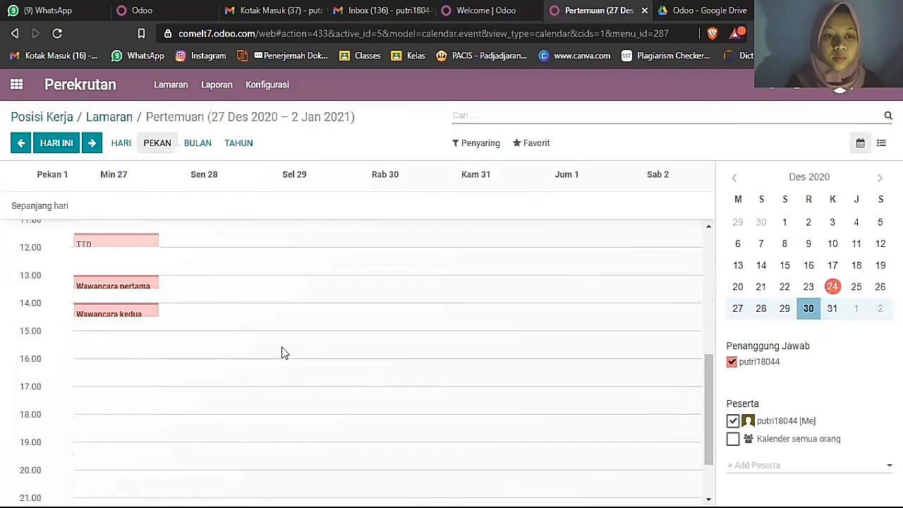
left_click(252, 276)
key("Delete")
key("Delete")
key("Delete")
key("Delete")
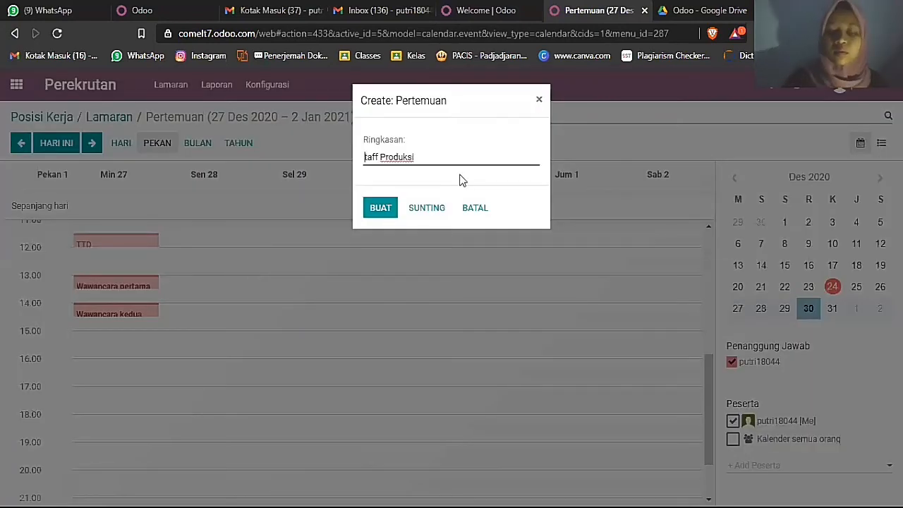
key("Delete")
key("Delete")
key("Delete")
key("Delete")
key("Delete")
key("Delete")
key("Delete")
key("Delete")
key("Delete")
key("Delete")
type("Pr")
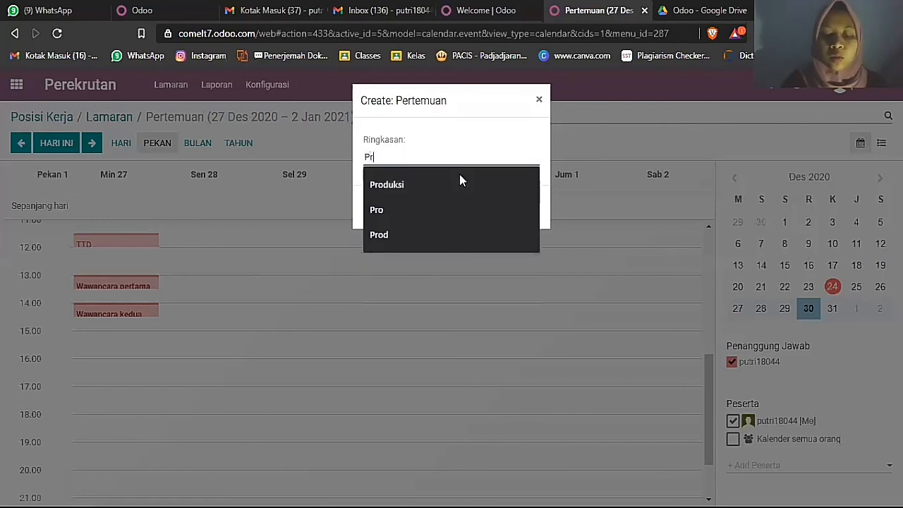
type("opo")
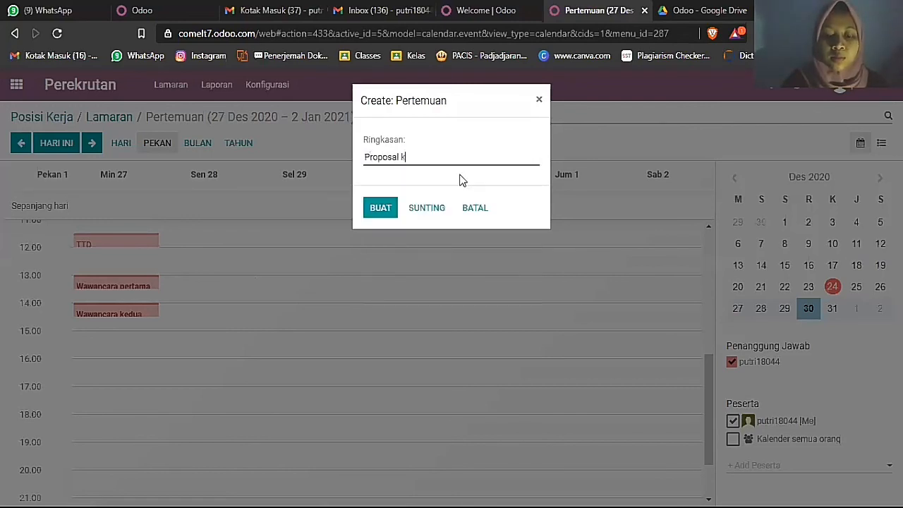
type("sal kontrak")
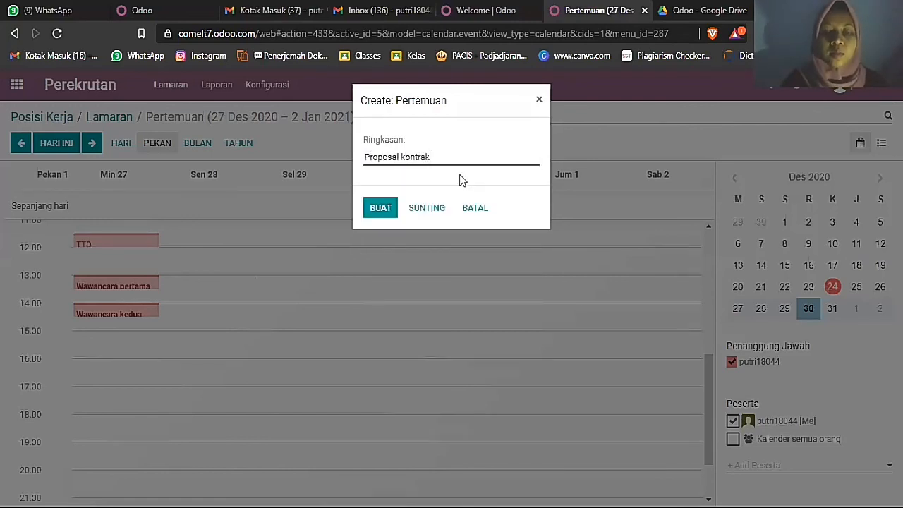
left_click(379, 207)
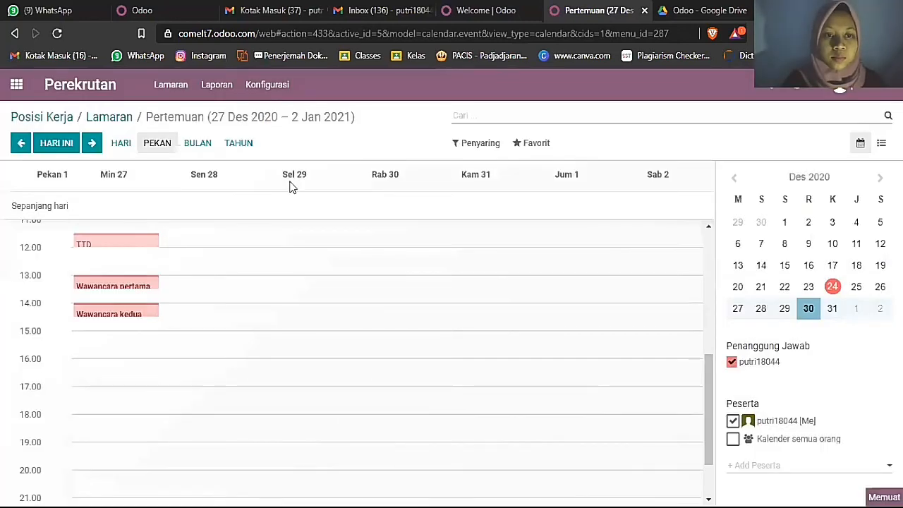
left_click(113, 118)
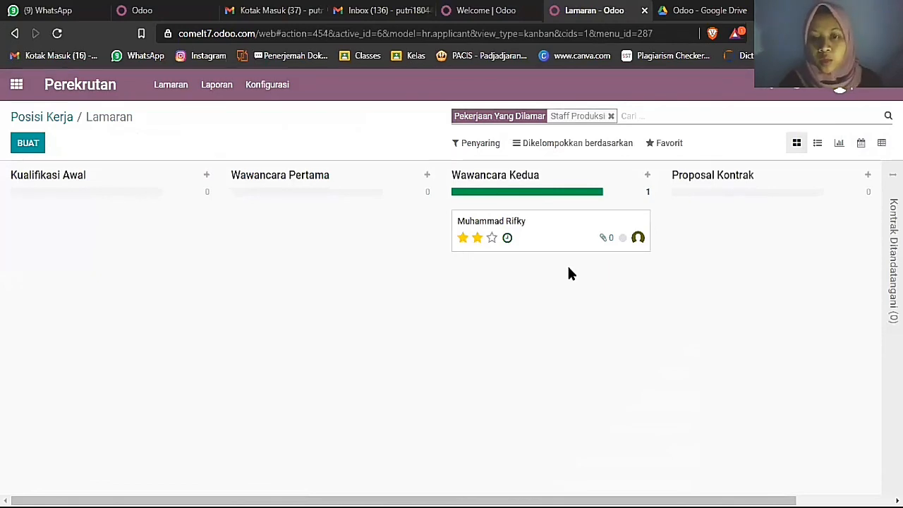
- Open the applicant's Staff Produksi application and advance it to the Proposal Kontrak stage
left_click(524, 228)
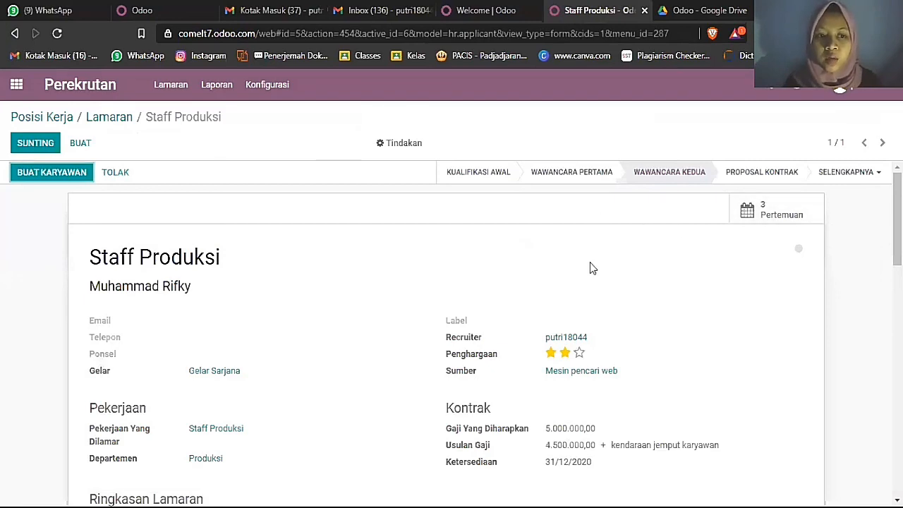
scroll(592, 268, "down", 5)
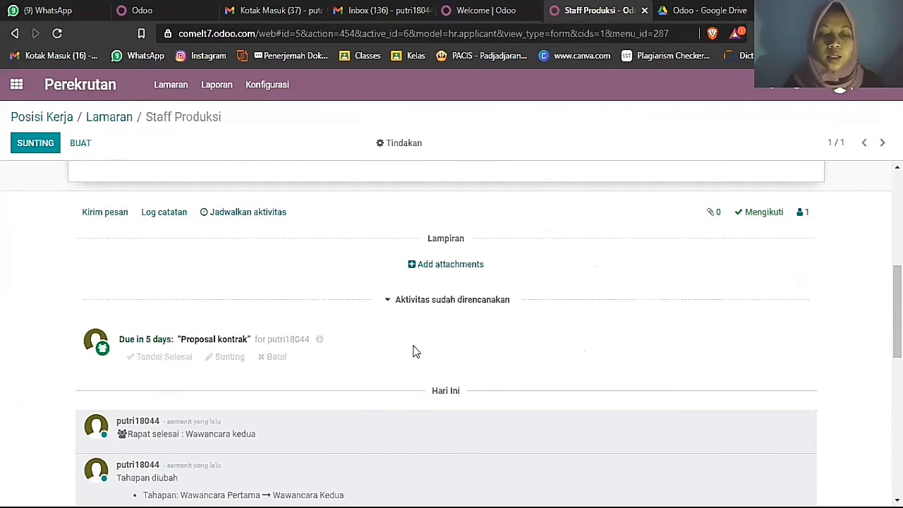
scroll(427, 351, "up", 5)
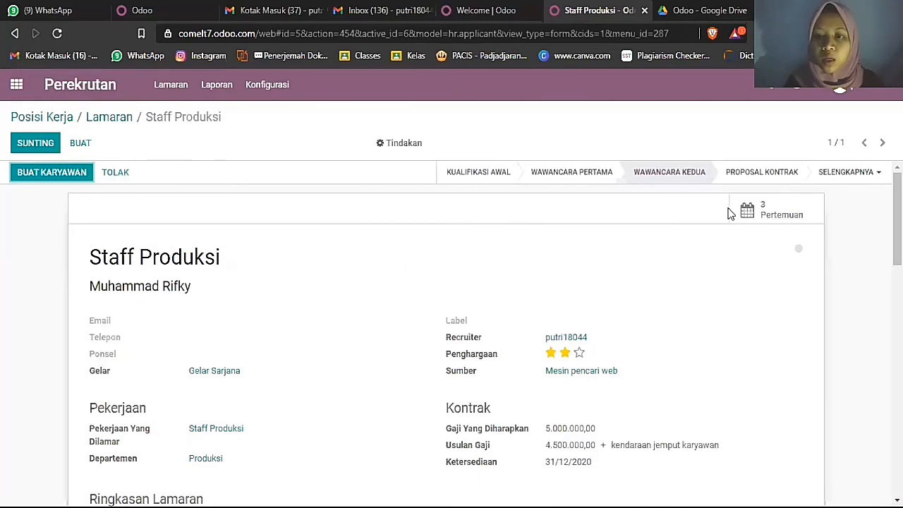
left_click(770, 172)
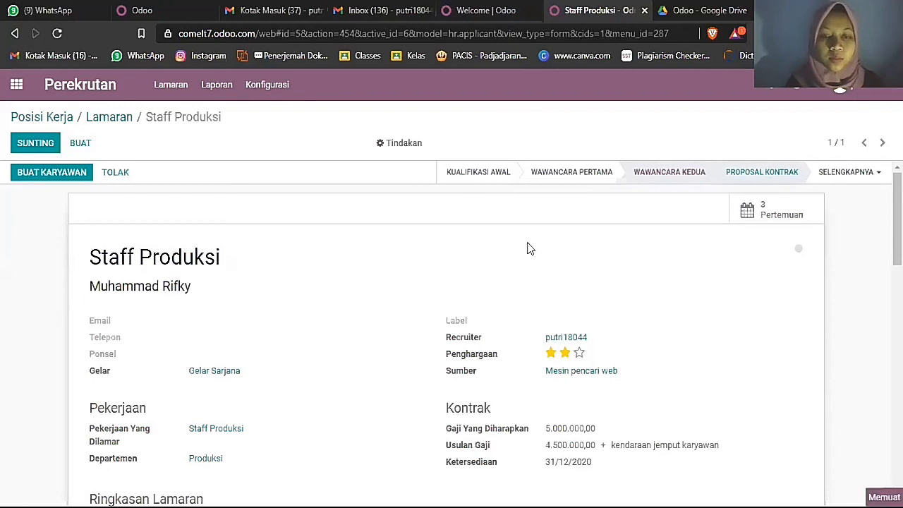
scroll(529, 249, "down", 4)
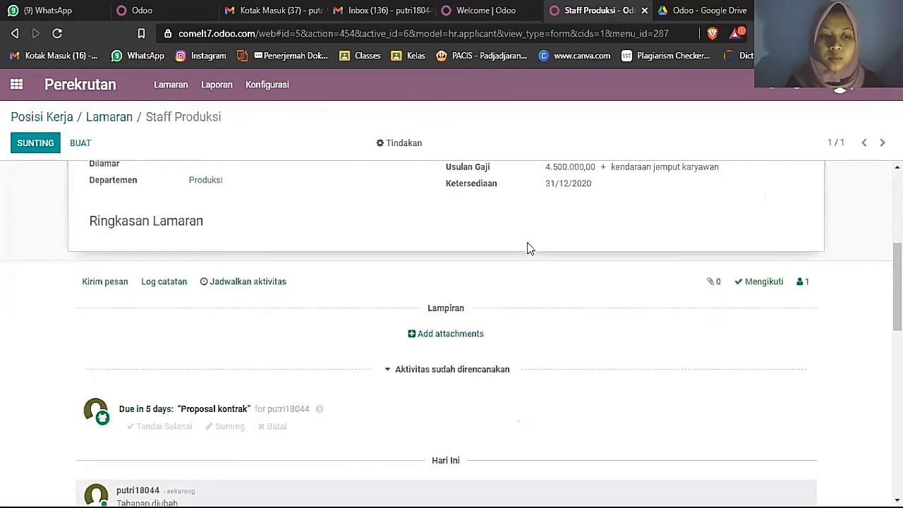
- Mark the planned 'Proposal kontrak' activity in the chatter as done
scroll(529, 248, "down", 1)
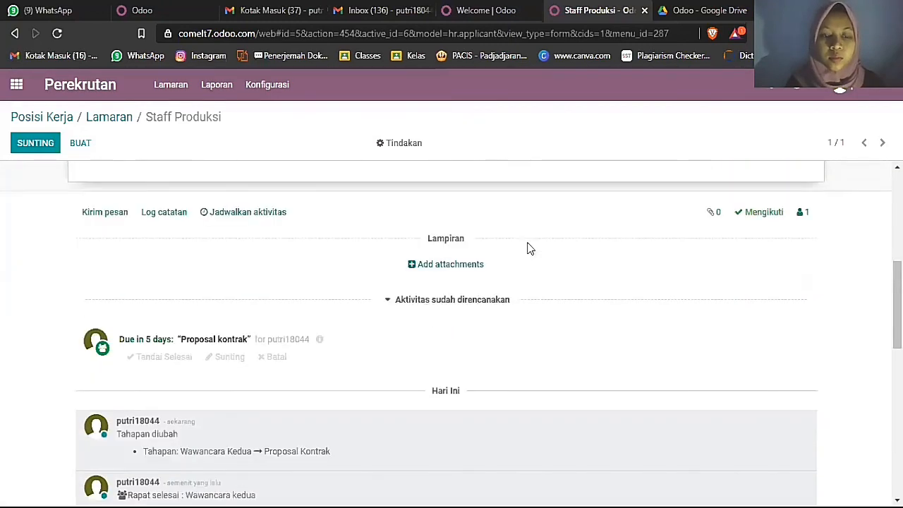
left_click(158, 363)
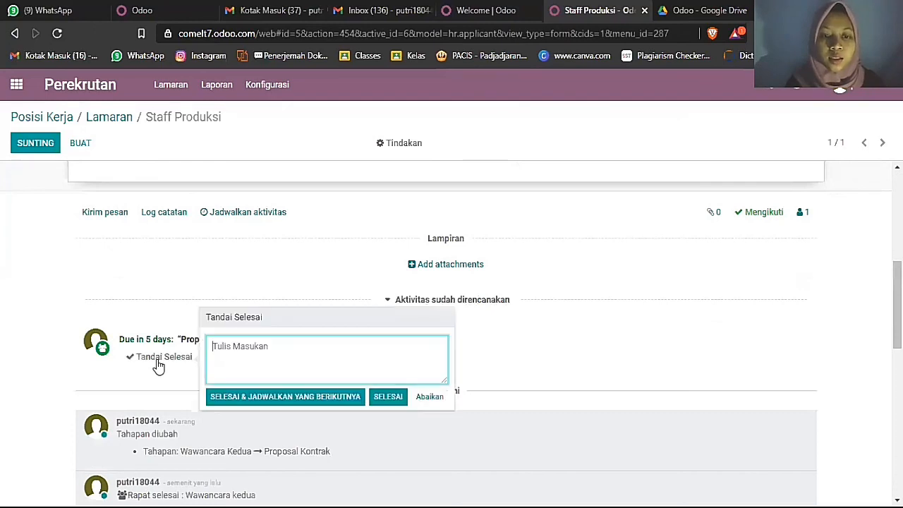
left_click(389, 385)
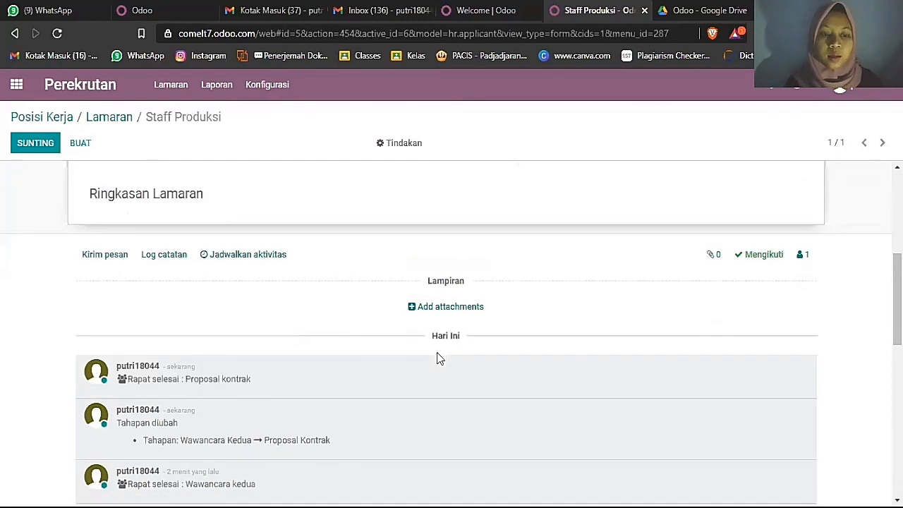
scroll(437, 359, "down", 1)
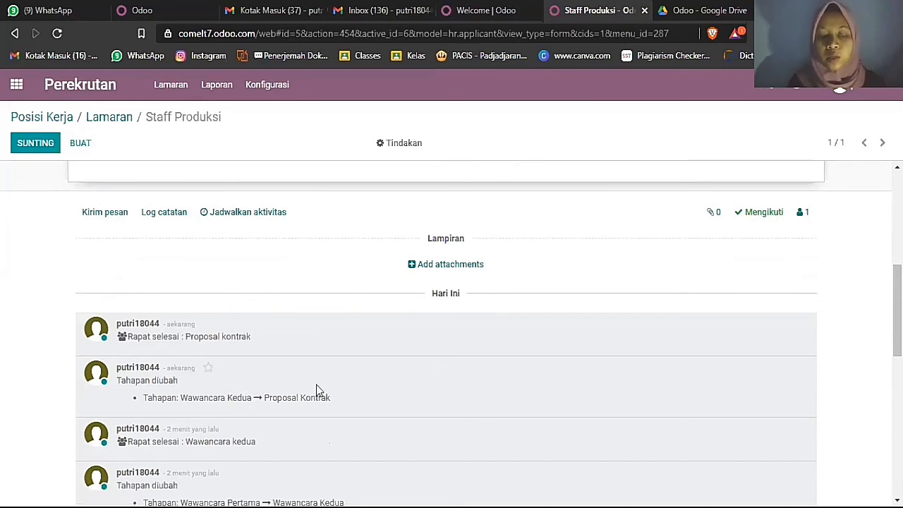
scroll(316, 384, "up", 10)
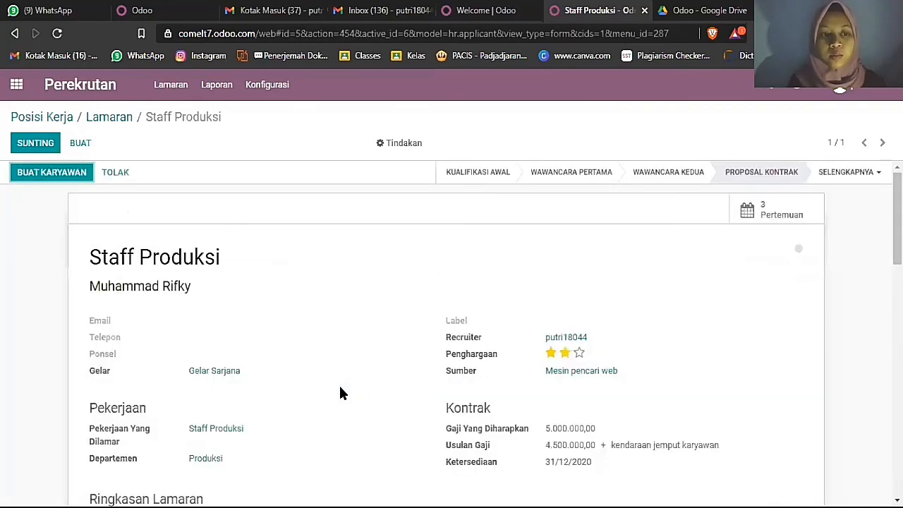
- From the applicant's card menu, open interview scheduling on the week of 27–30 December
left_click(109, 119)
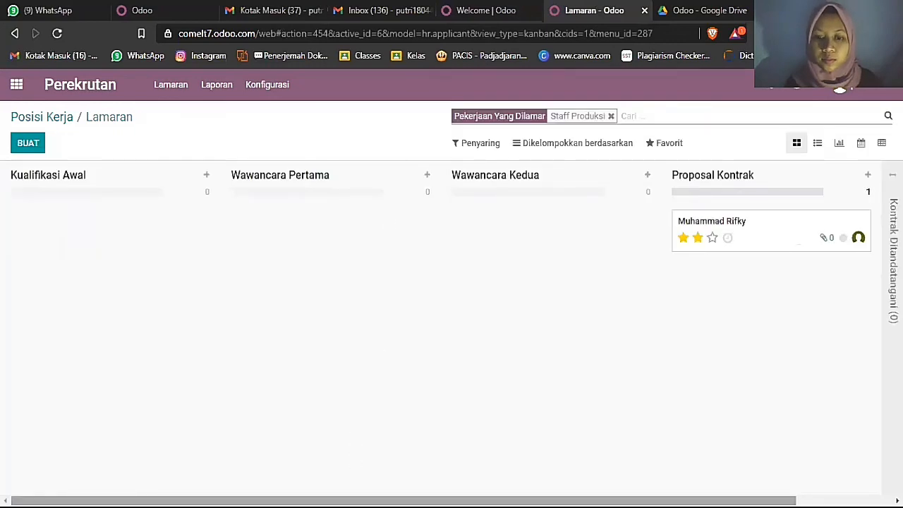
left_click_drag(536, 500, 635, 500)
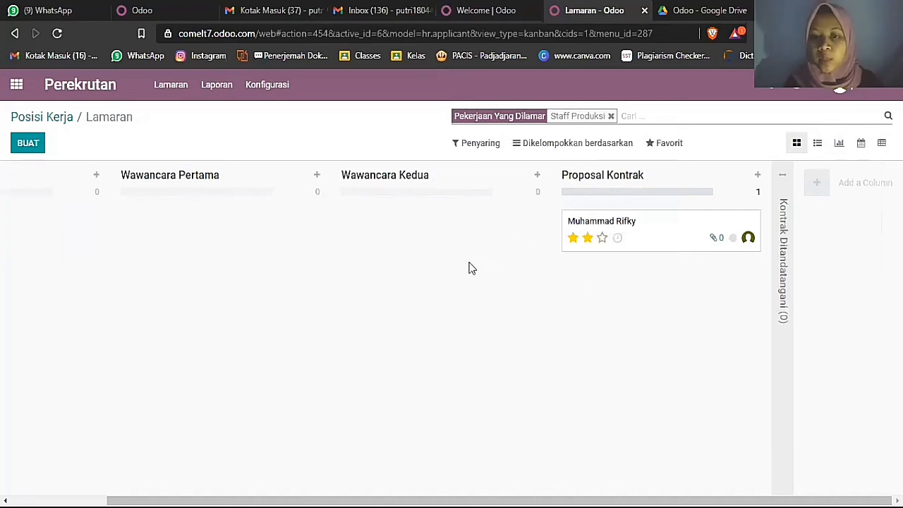
left_click(753, 221)
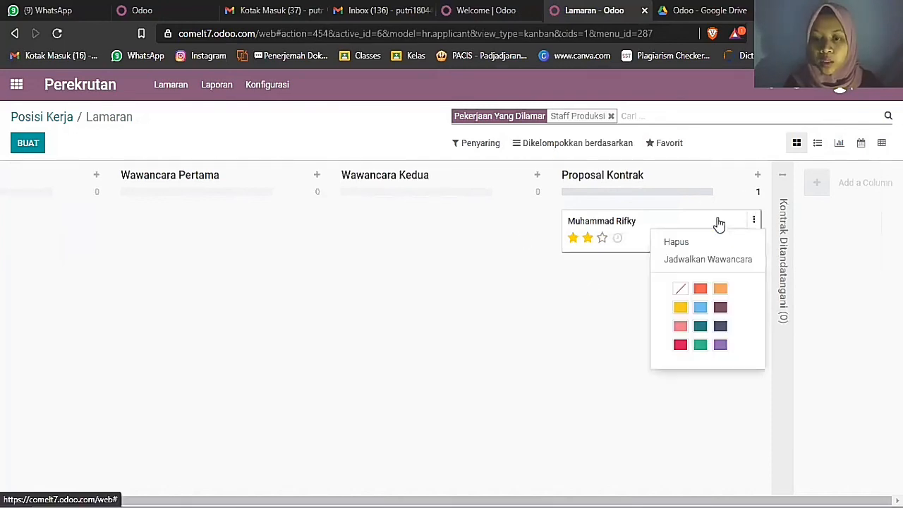
left_click(682, 258)
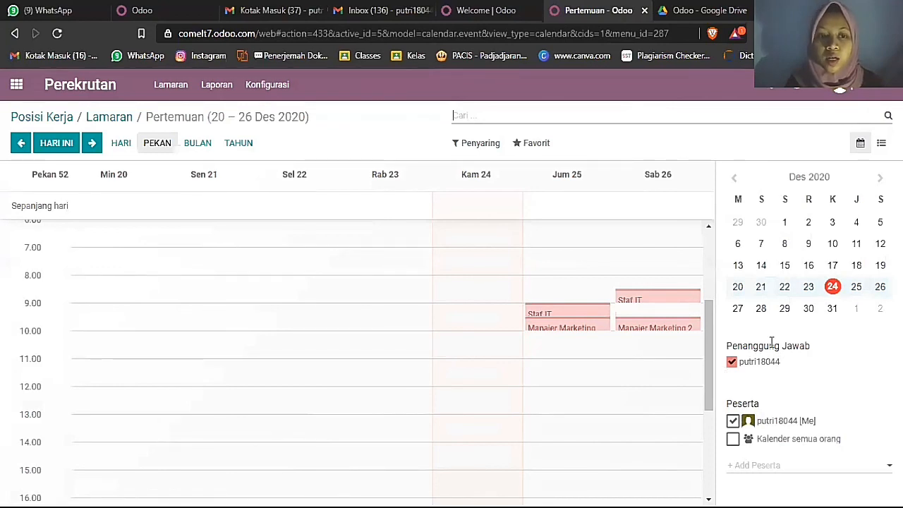
left_click(809, 309)
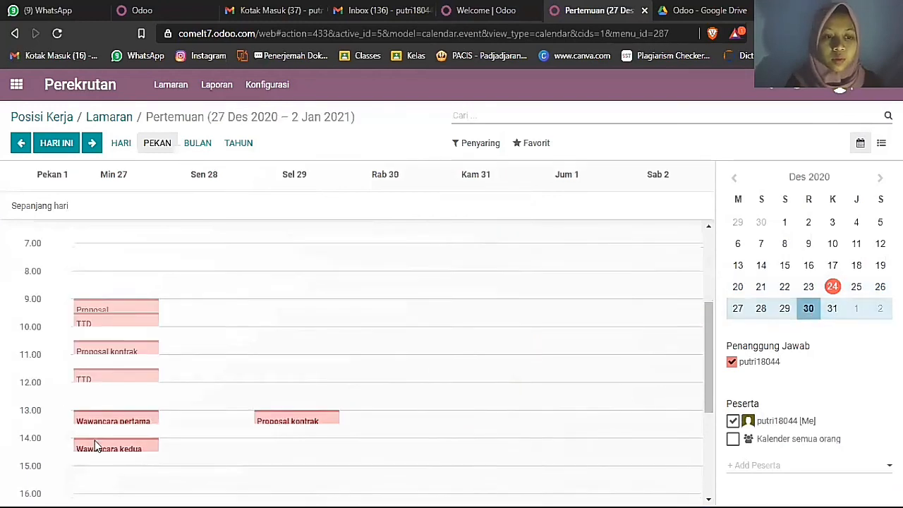
- Create a 'Tanda tangan kontrak' meeting on Sunday 27 December at 15.00
scroll(95, 440, "down", 2)
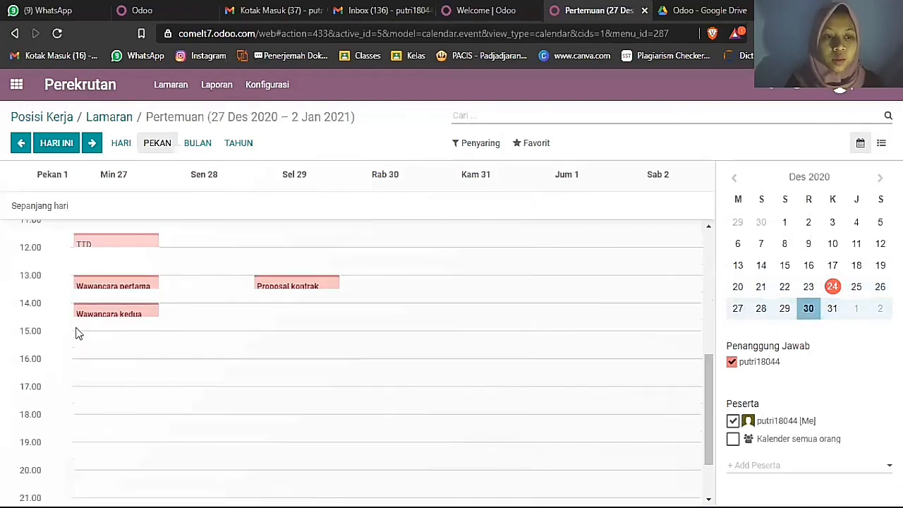
left_click(367, 235)
key("Delete")
key("Delete")
key("Delete")
key("Delete")
key("Delete")
key("Delete")
key("Delete")
key("Delete")
key("Delete")
key("Delete")
key("Delete")
key("Delete")
key("Delete")
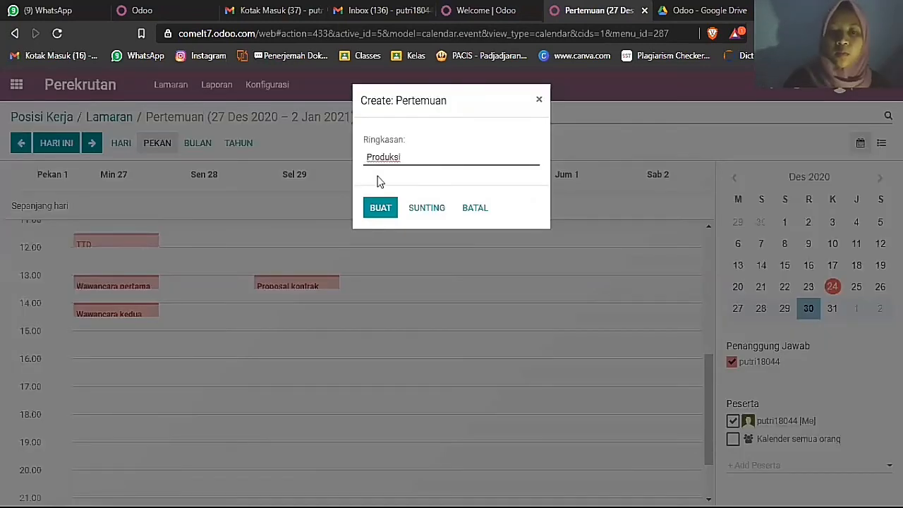
type("Tanda ta")
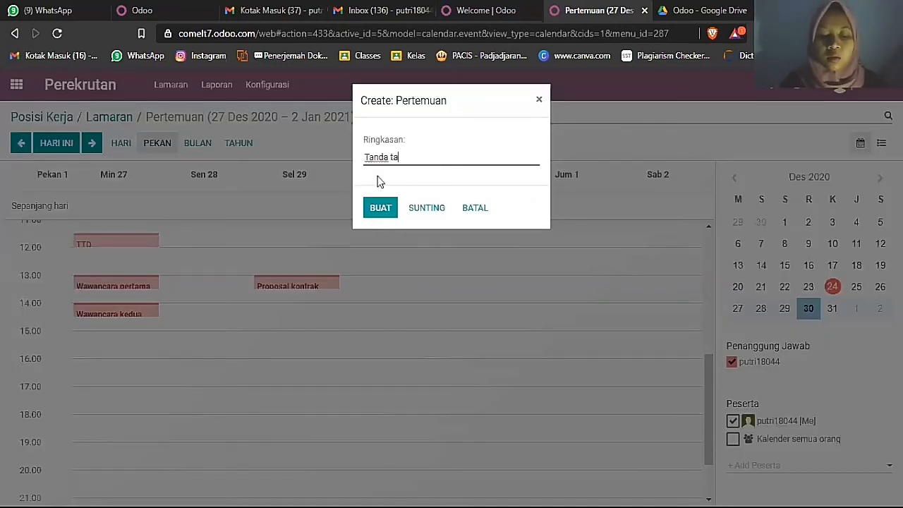
type("ngan kontrak")
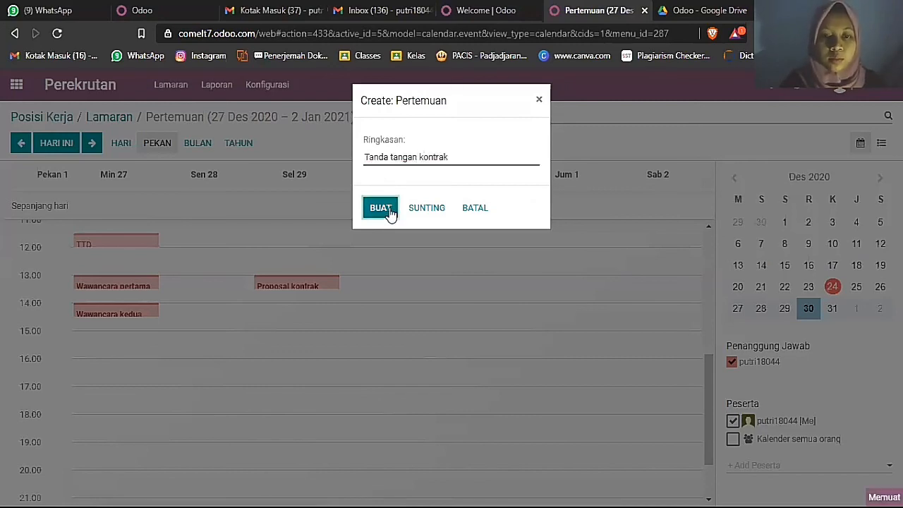
left_click(389, 208)
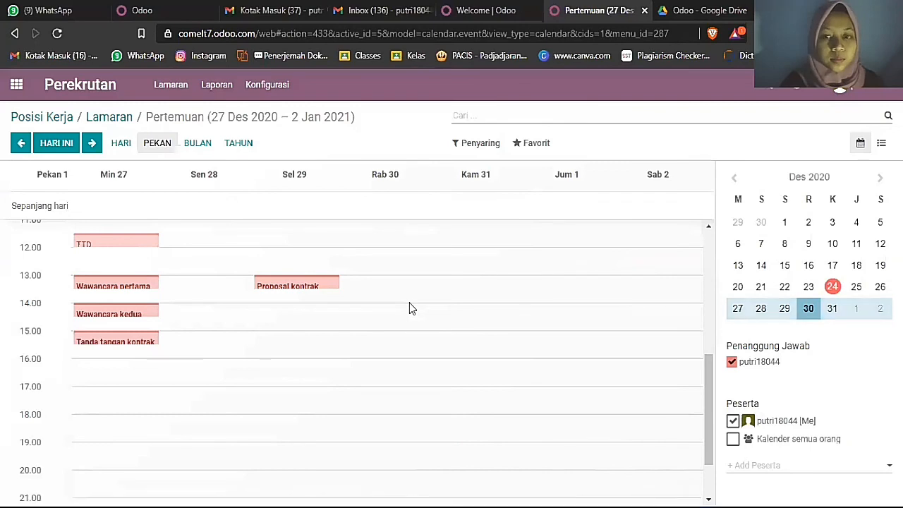
left_click(119, 120)
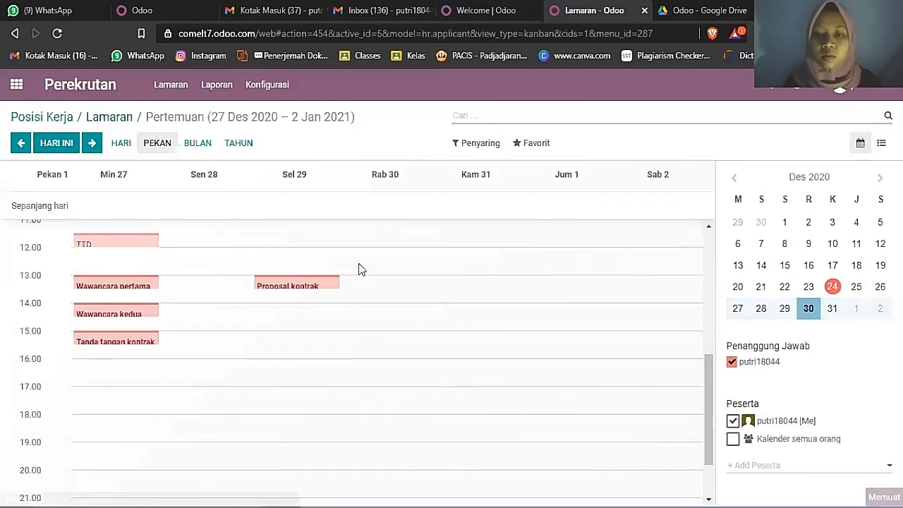
- Expand SELENGKAPNYA in the stage bar to reveal the Kontrak Ditandatangani stage
left_click_drag(277, 501, 378, 500)
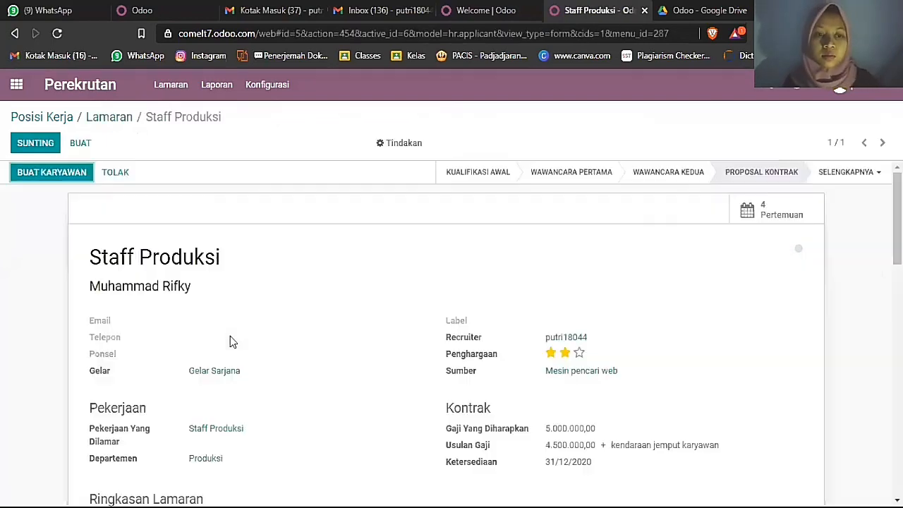
scroll(230, 336, "down", 3)
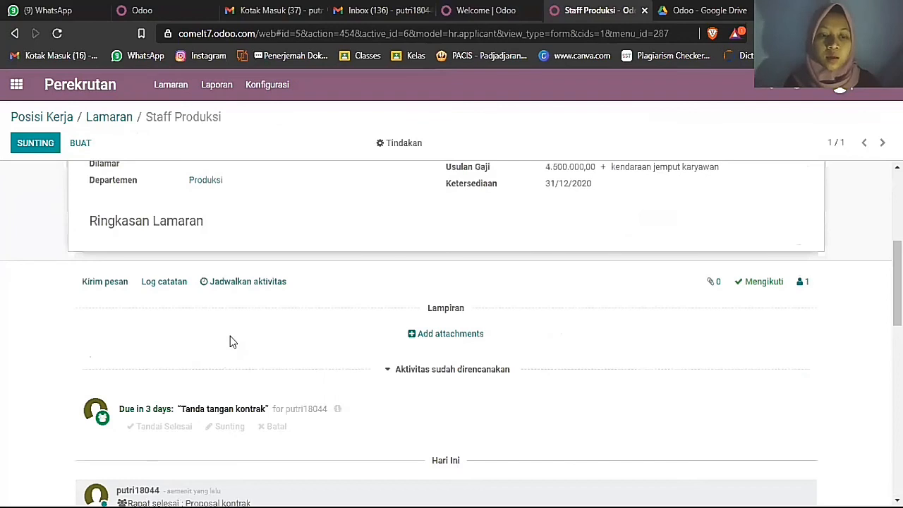
scroll(230, 342, "down", 1)
scroll(229, 341, "up", 1)
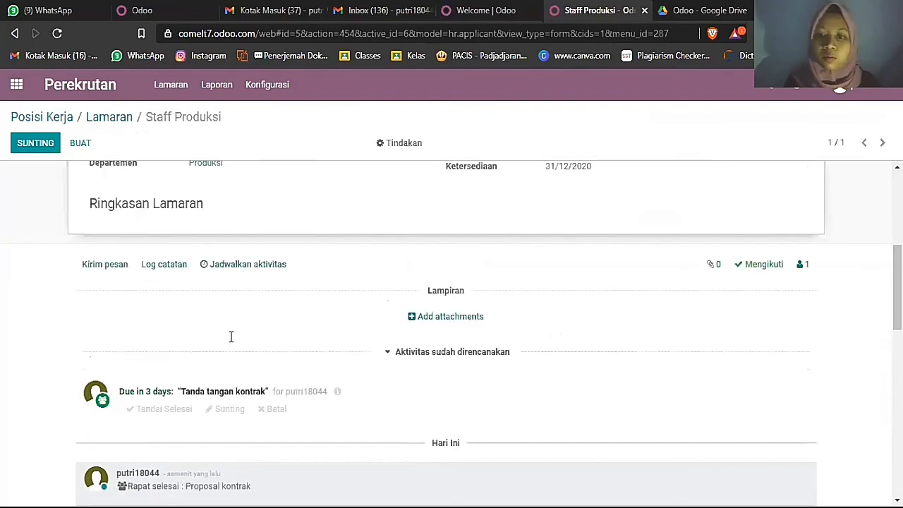
scroll(658, 346, "up", 4)
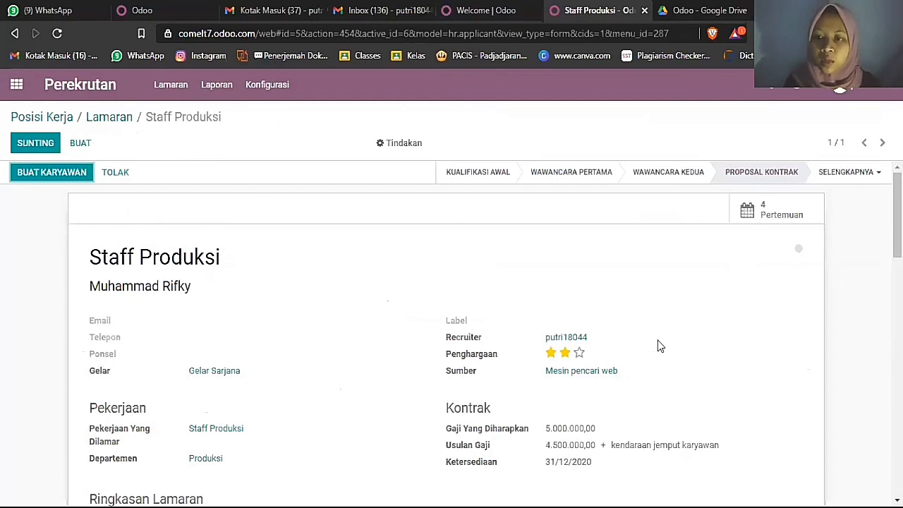
left_click(856, 173)
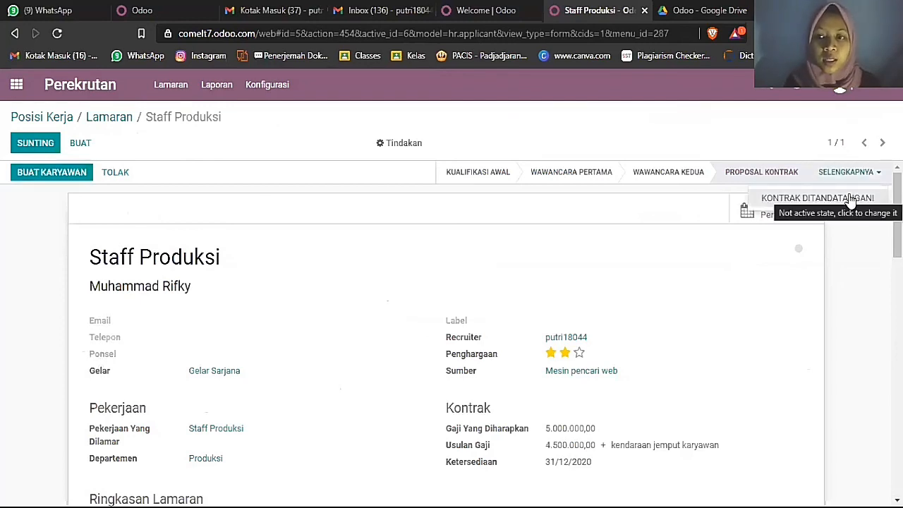
- Set the stage to Kontrak Ditandatangani and mark the 'Tanda tangan kontrak' activity done
left_click(466, 314)
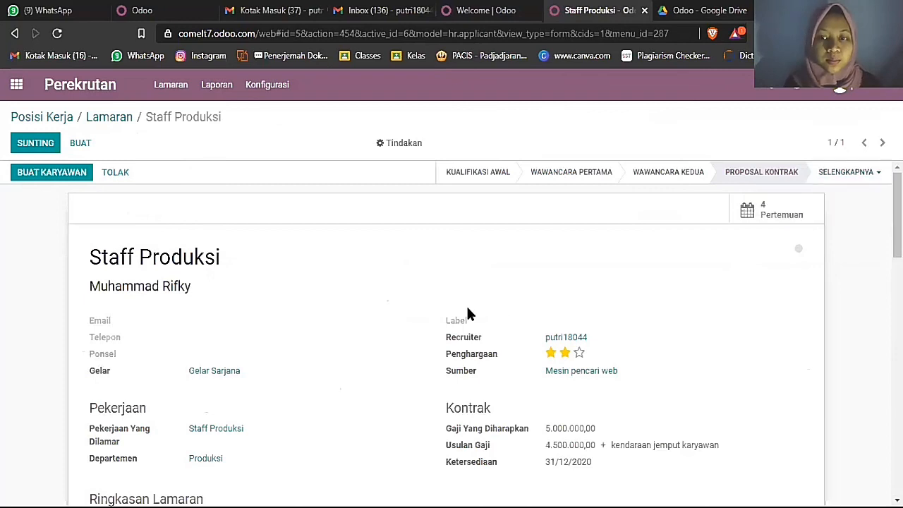
scroll(467, 309, "down", 2)
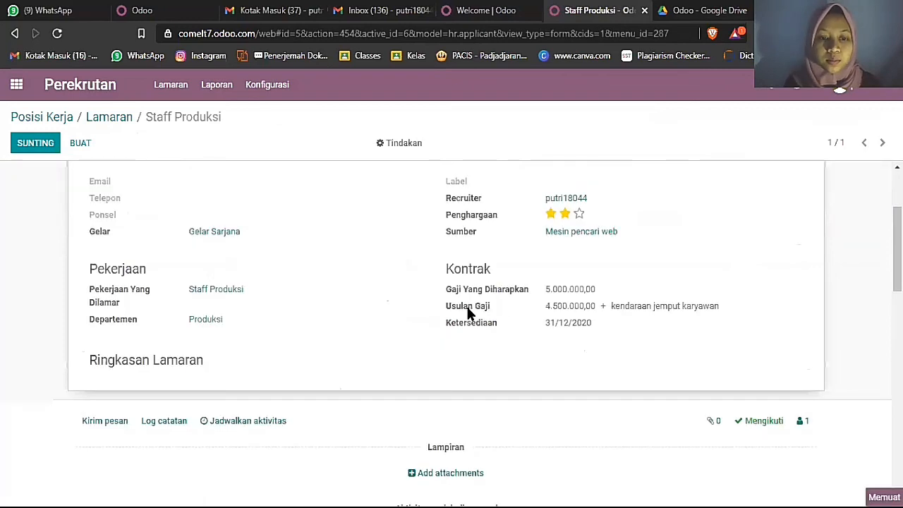
scroll(467, 310, "down", 3)
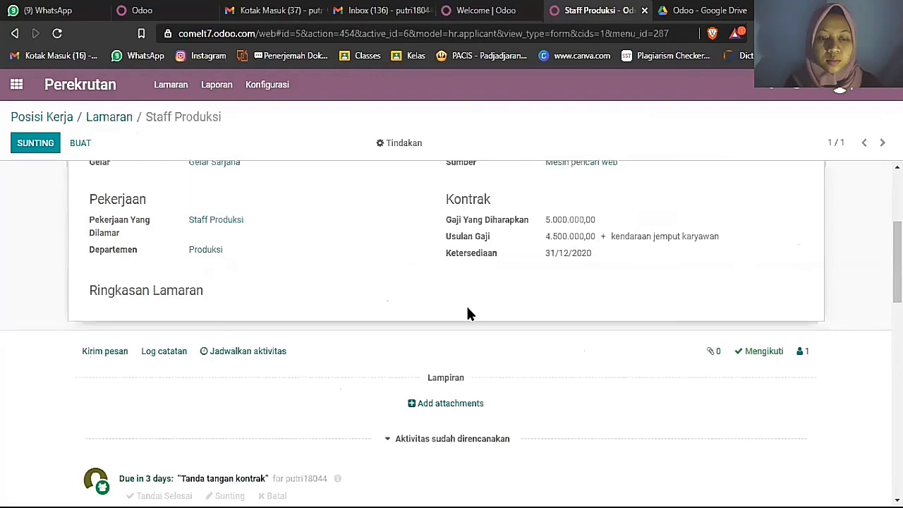
scroll(467, 311, "down", 4)
scroll(469, 313, "down", 1)
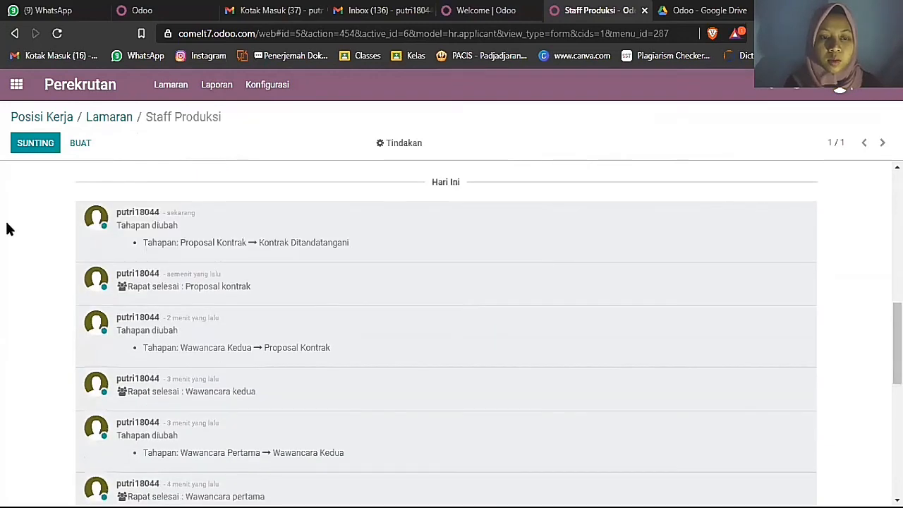
scroll(220, 227, "up", 1)
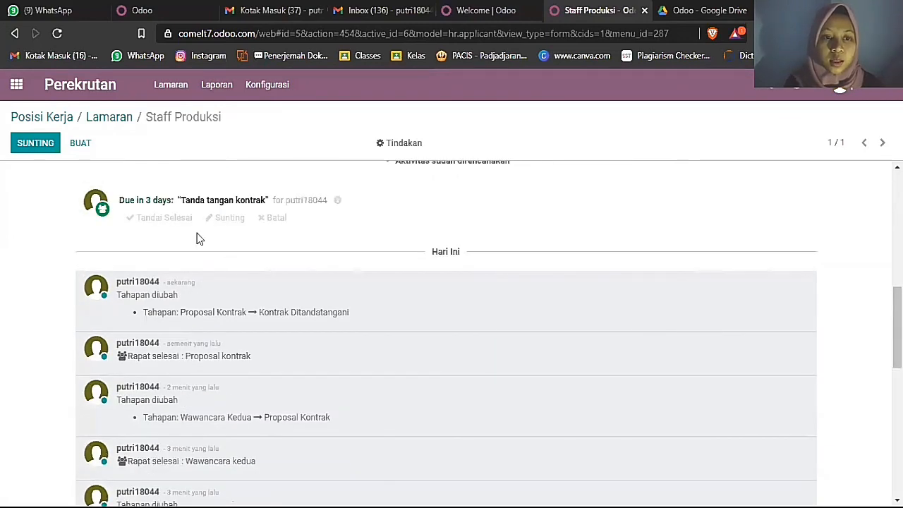
left_click(169, 219)
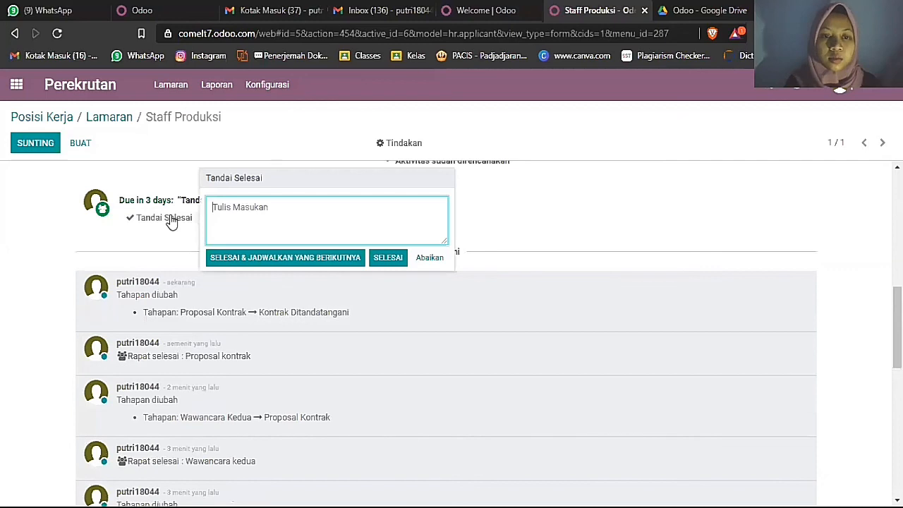
left_click(389, 258)
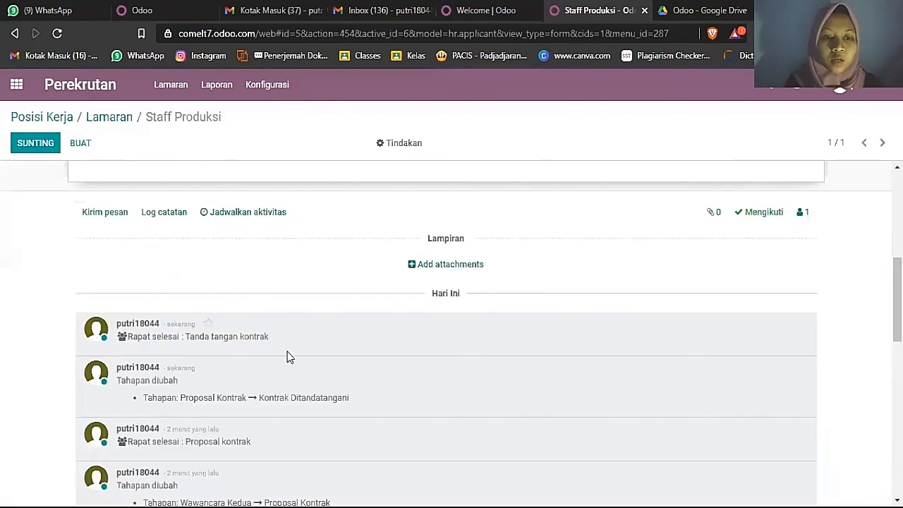
scroll(328, 344, "up", 5)
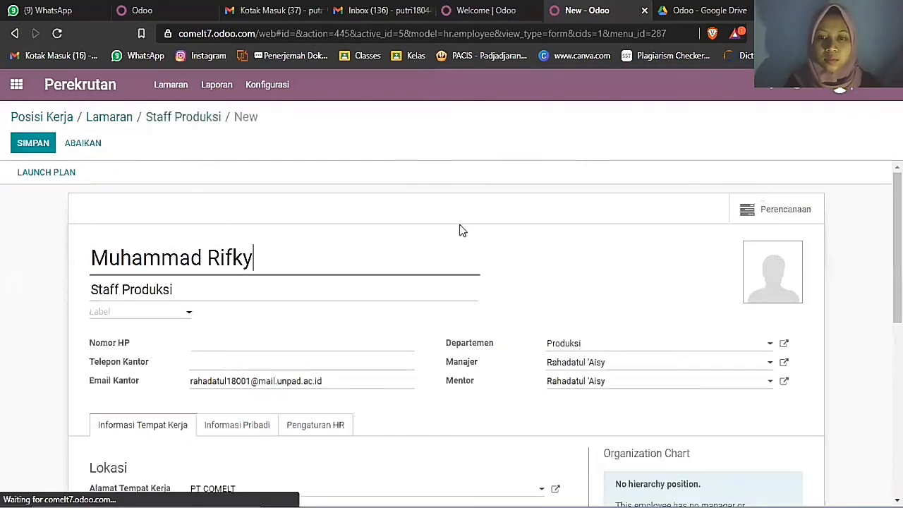
- Review the prefilled Staff Produksi employee form (Produksi department, PT COMELT address) and save it
scroll(431, 331, "down", 1)
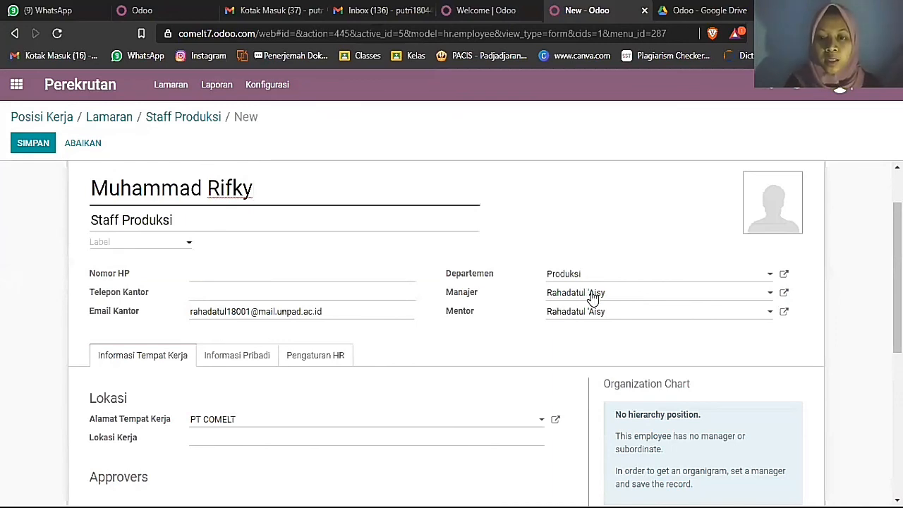
scroll(551, 299, "down", 2)
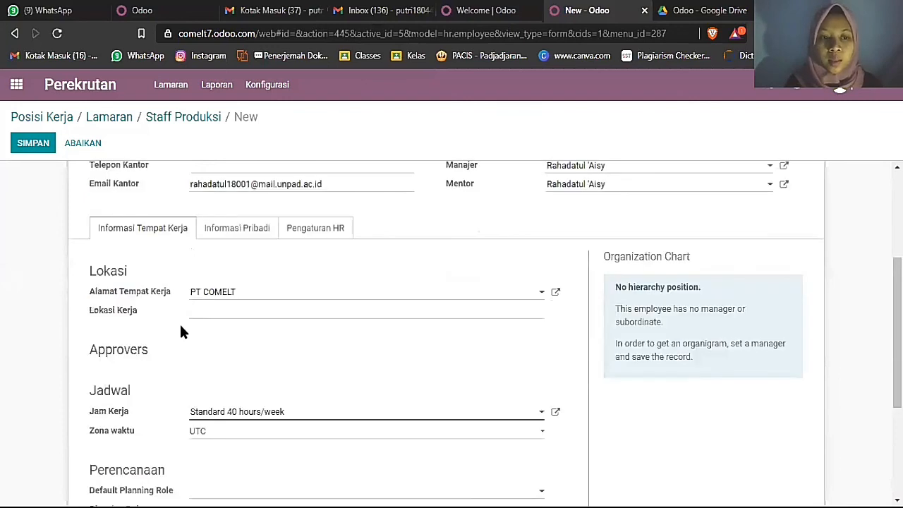
scroll(370, 332, "up", 3)
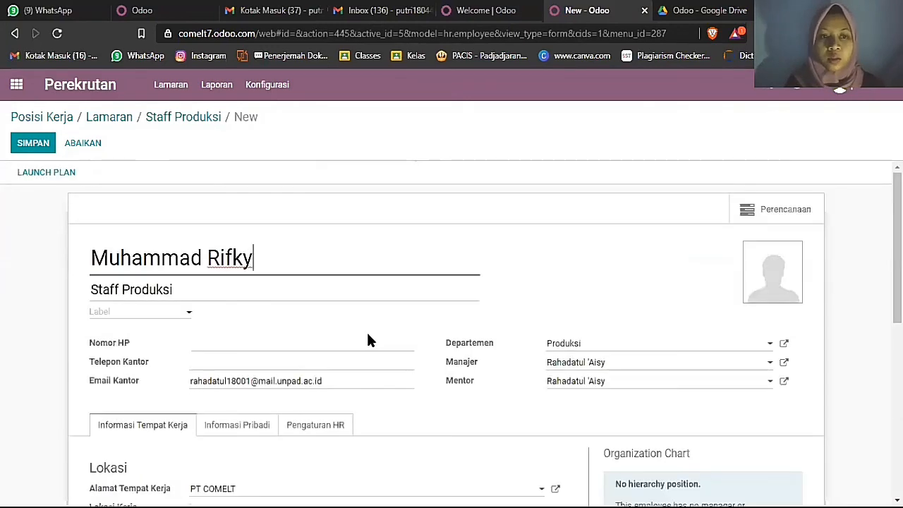
left_click(36, 144)
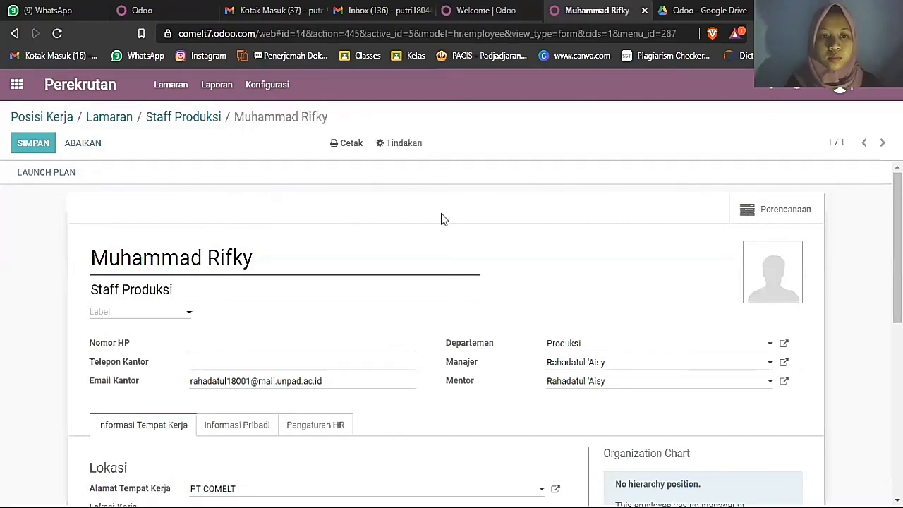
scroll(442, 220, "down", 5)
scroll(442, 219, "up", 4)
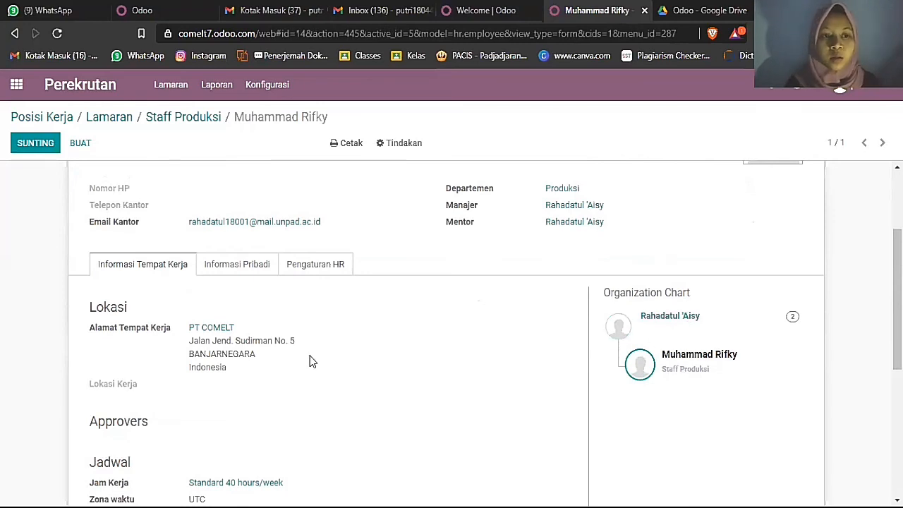
scroll(313, 361, "up", 2)
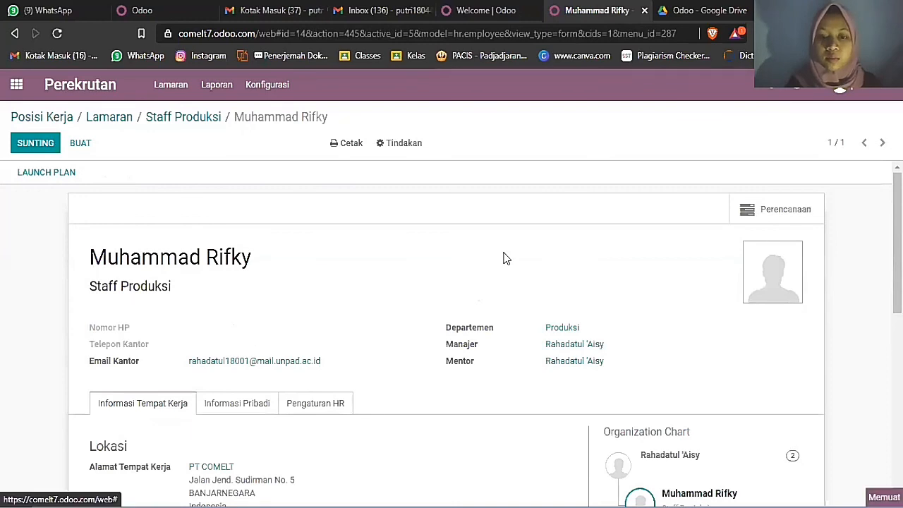
- Open the Karyawan app and inspect the new Staff Produksi employee's record
left_click(16, 84)
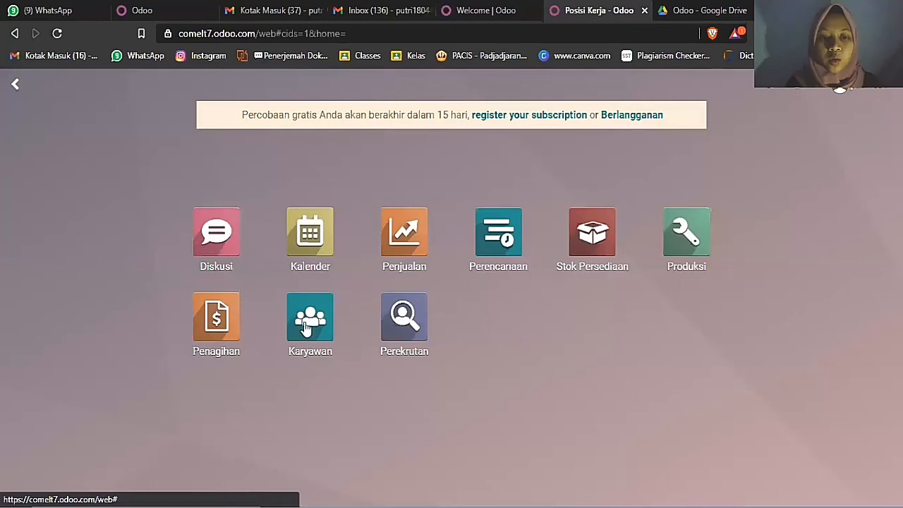
left_click(306, 325)
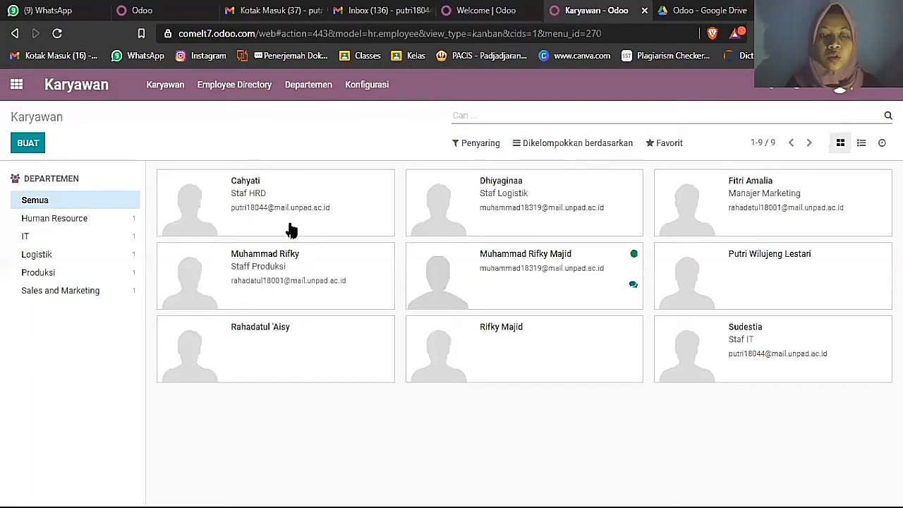
left_click(266, 259)
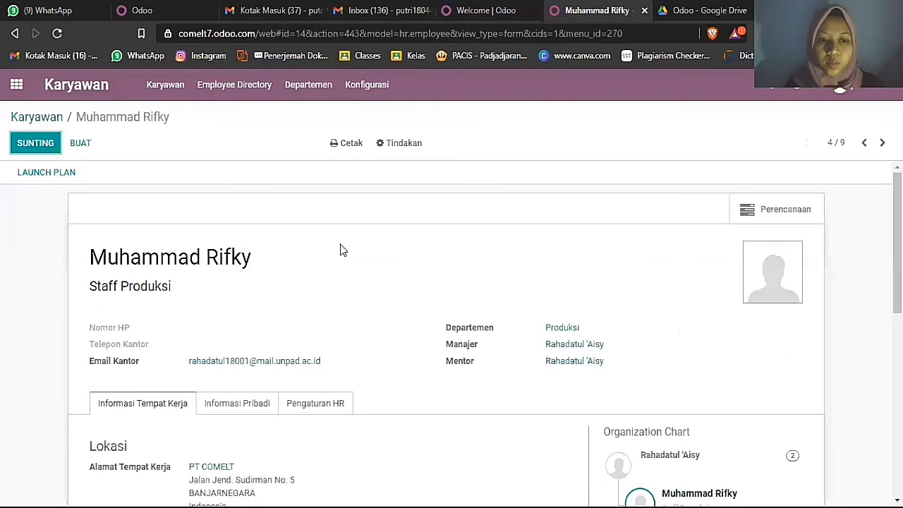
scroll(340, 250, "down", 1)
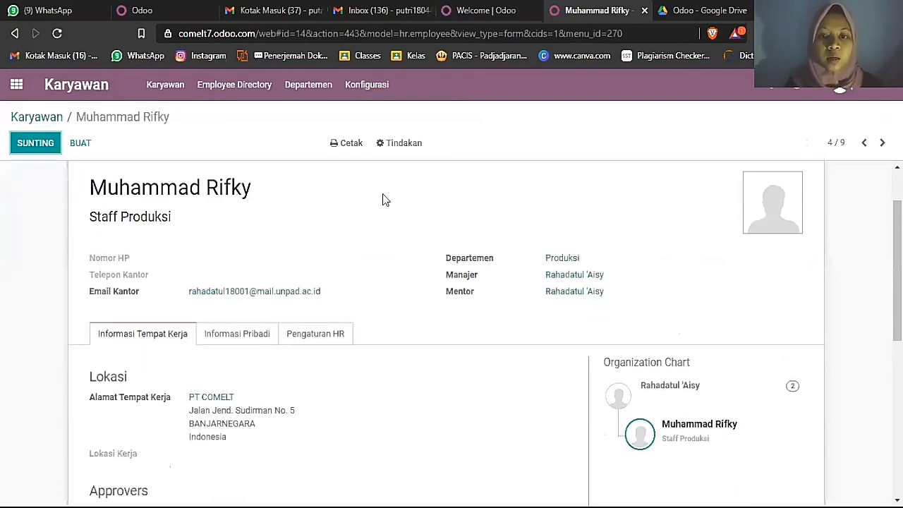
scroll(339, 218, "down", 2)
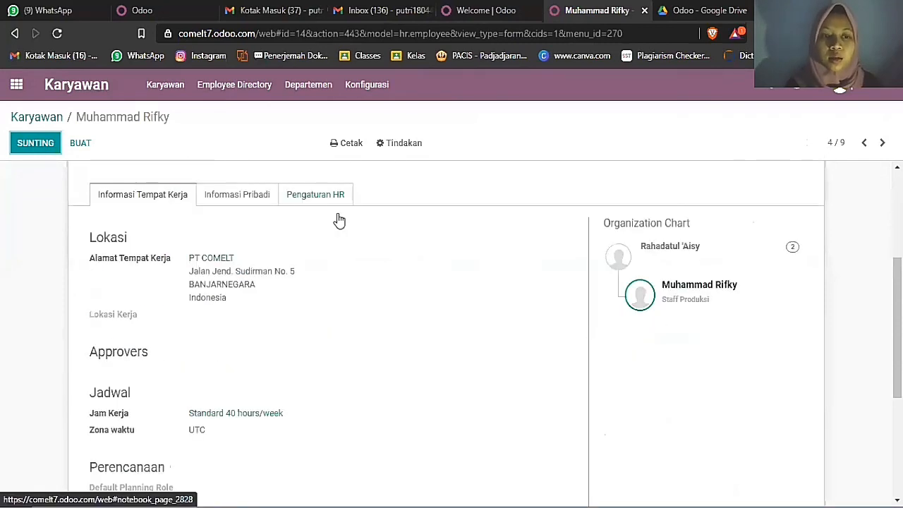
scroll(340, 221, "up", 3)
scroll(70, 127, "up", 2)
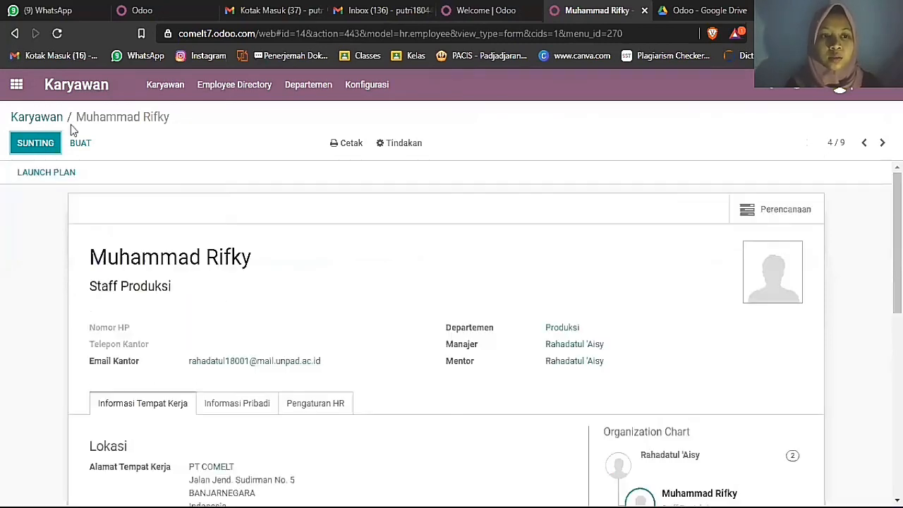
- Back in the employee list, filter by the Produksi department, then show all departments again
left_click(40, 117)
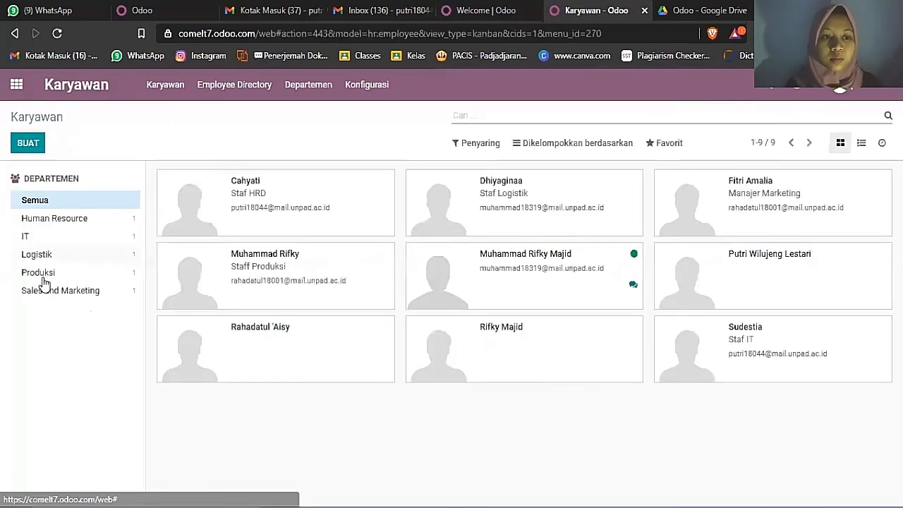
left_click(93, 272)
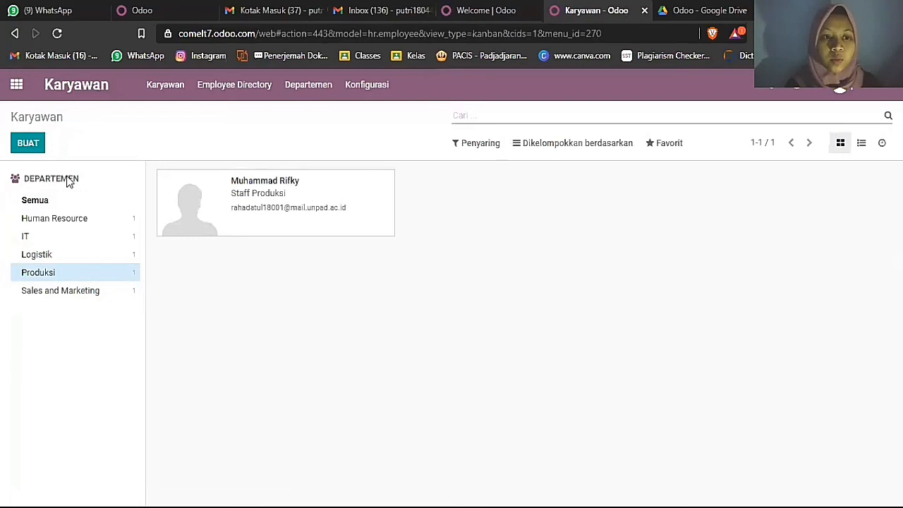
left_click(63, 203)
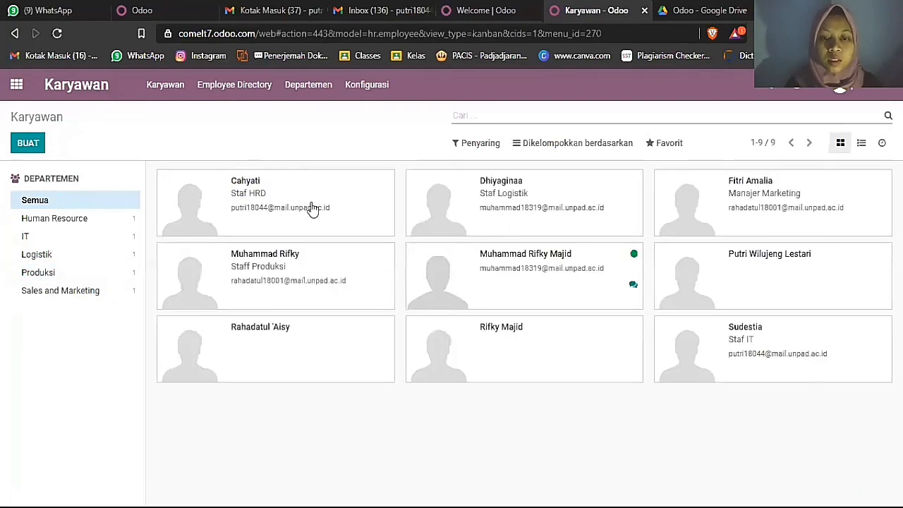